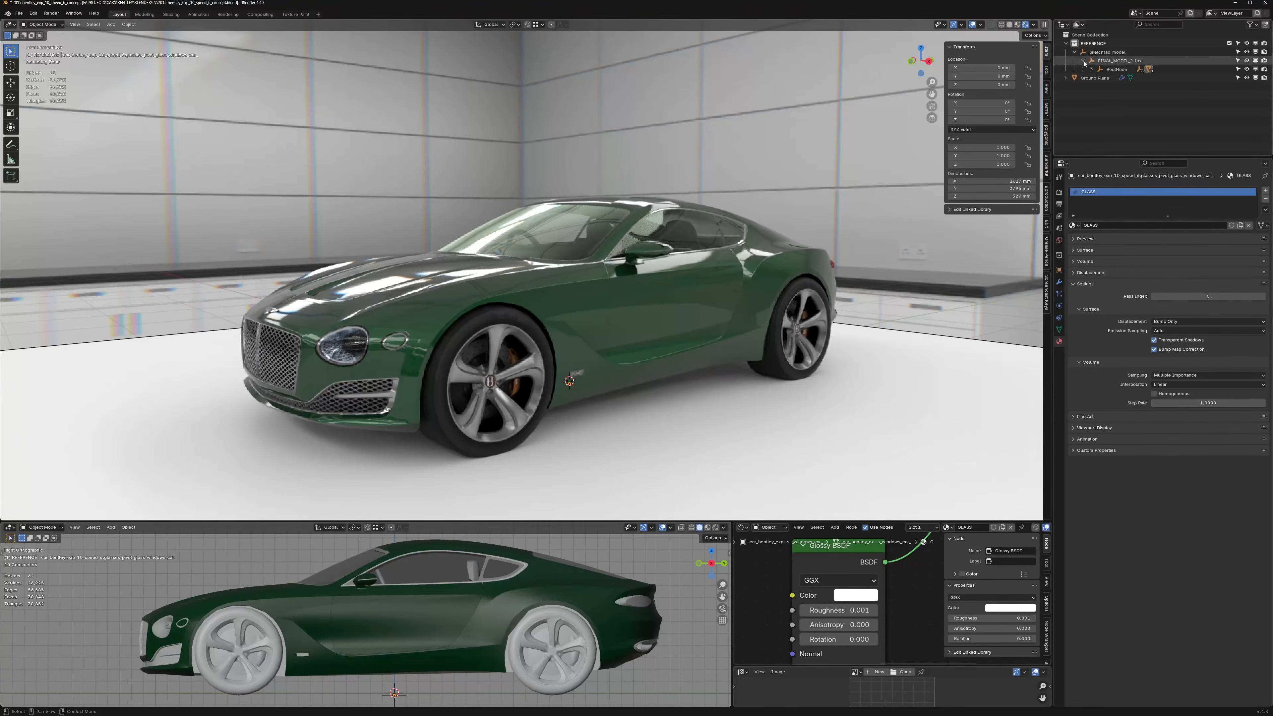
Step: Expand the car's RootNode hierarchy and inspect the painted body's mesh in Edit Mode
left_click(1092, 69)
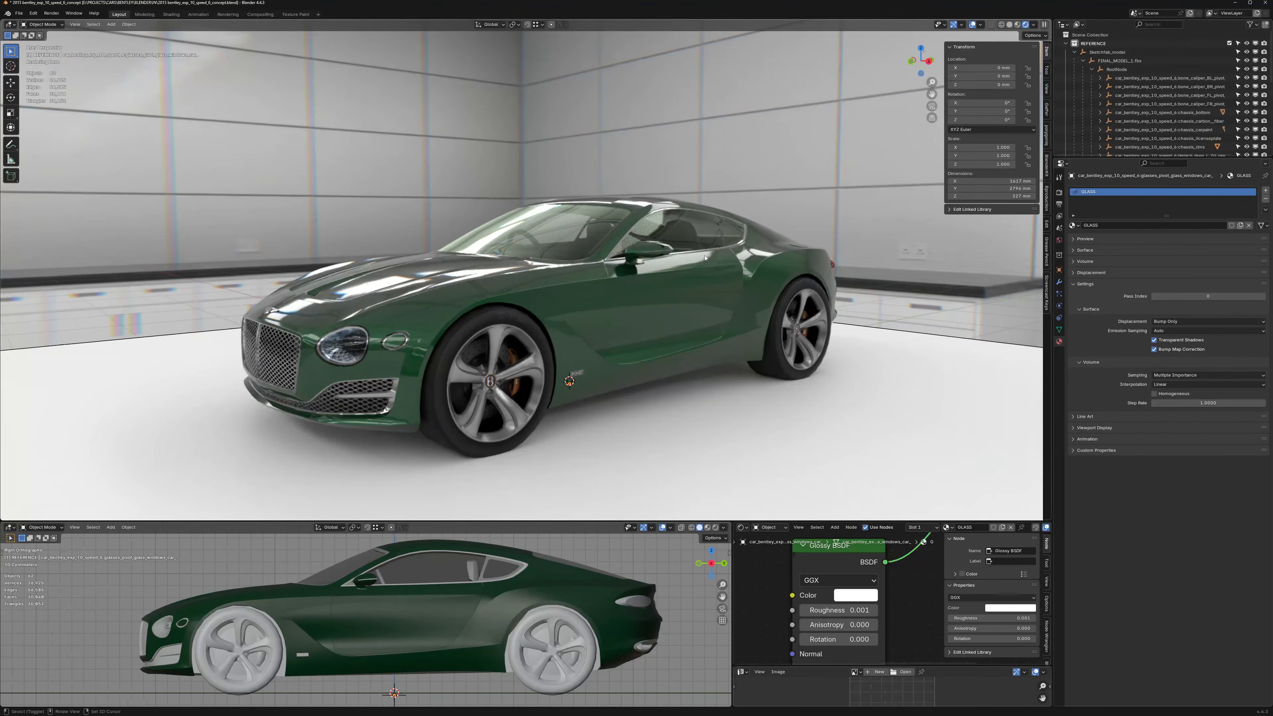
middle_click_drag(705, 258, 685, 257)
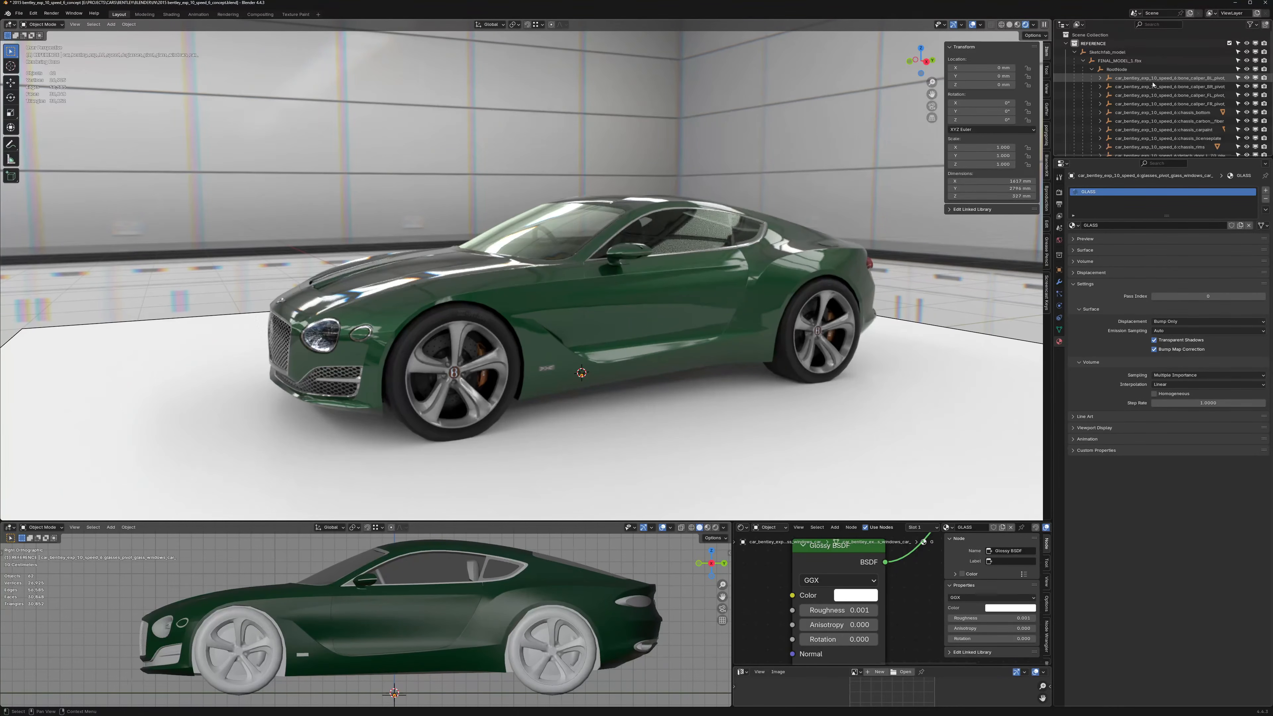
middle_click_drag(716, 250, 638, 207)
left_click(530, 274)
key("Tab")
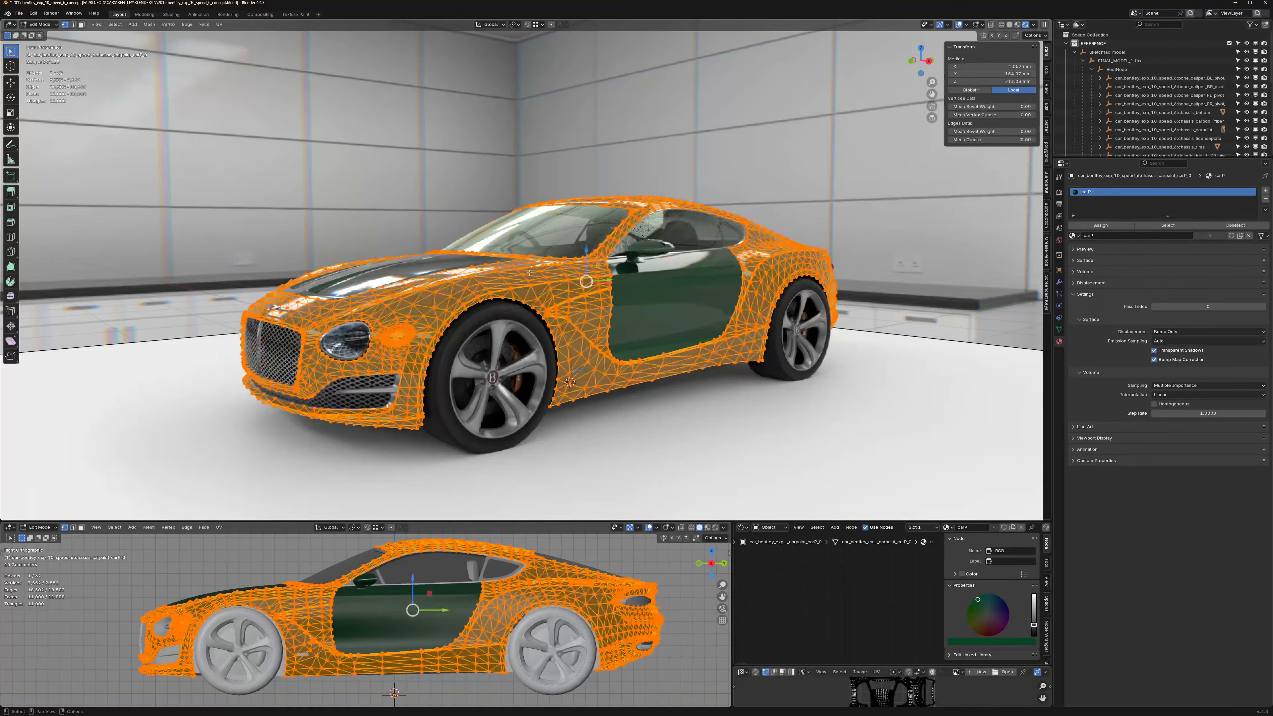
key("Tab")
Step: Examine the car in perspective and its side profile in the enlarged right orthographic view
middle_click_drag(529, 272, 696, 289)
scroll(512, 605, "down", 5)
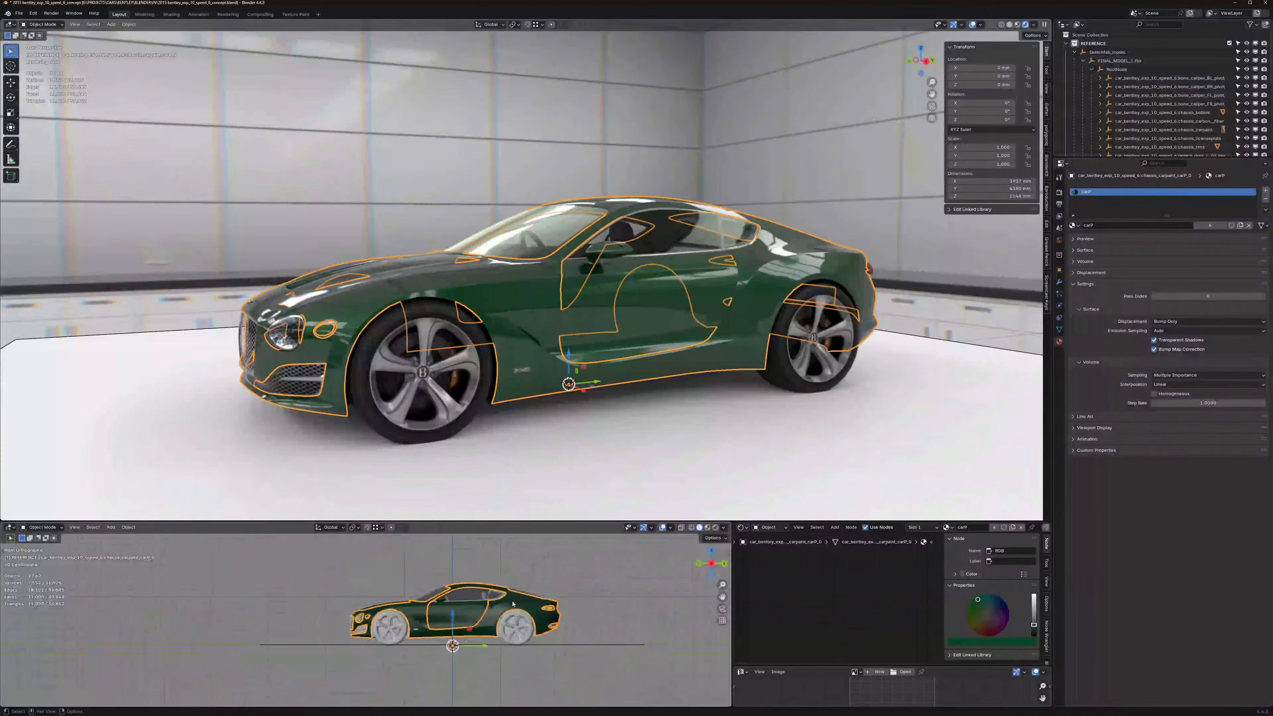
scroll(513, 604, "up", 3)
key("ctrl+space")
scroll(651, 392, "up", 2)
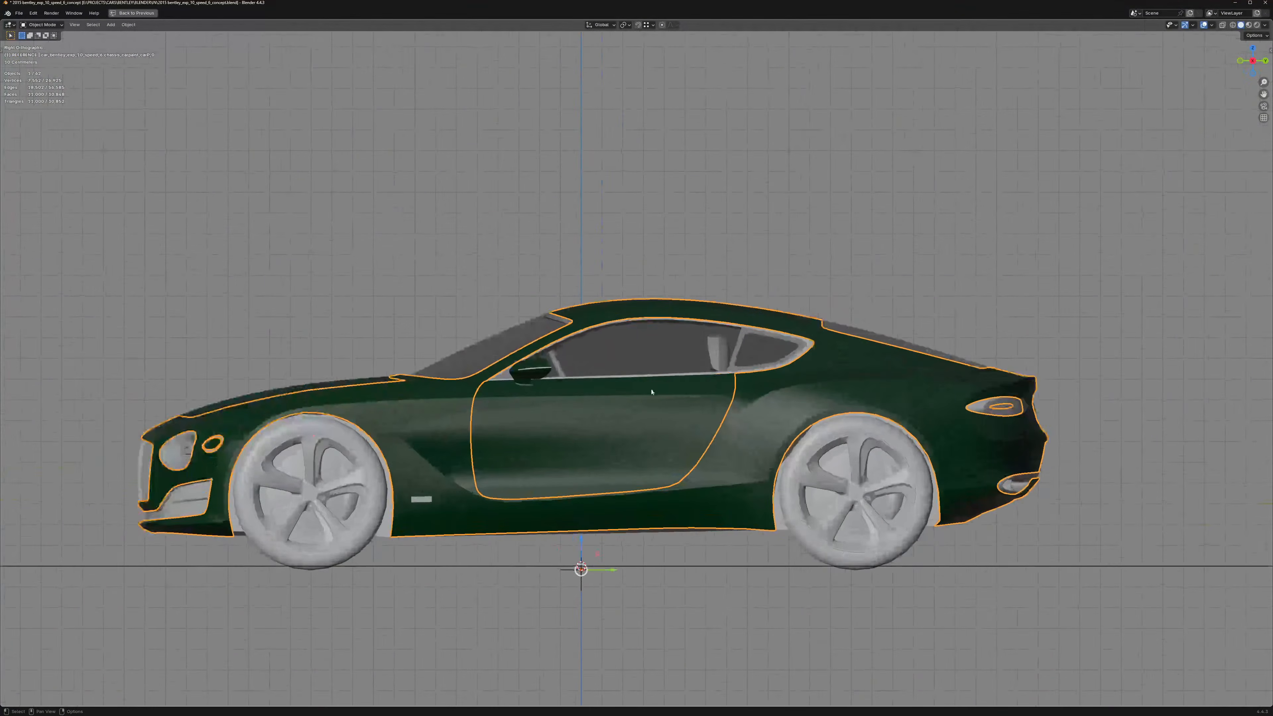
key("ctrl+space")
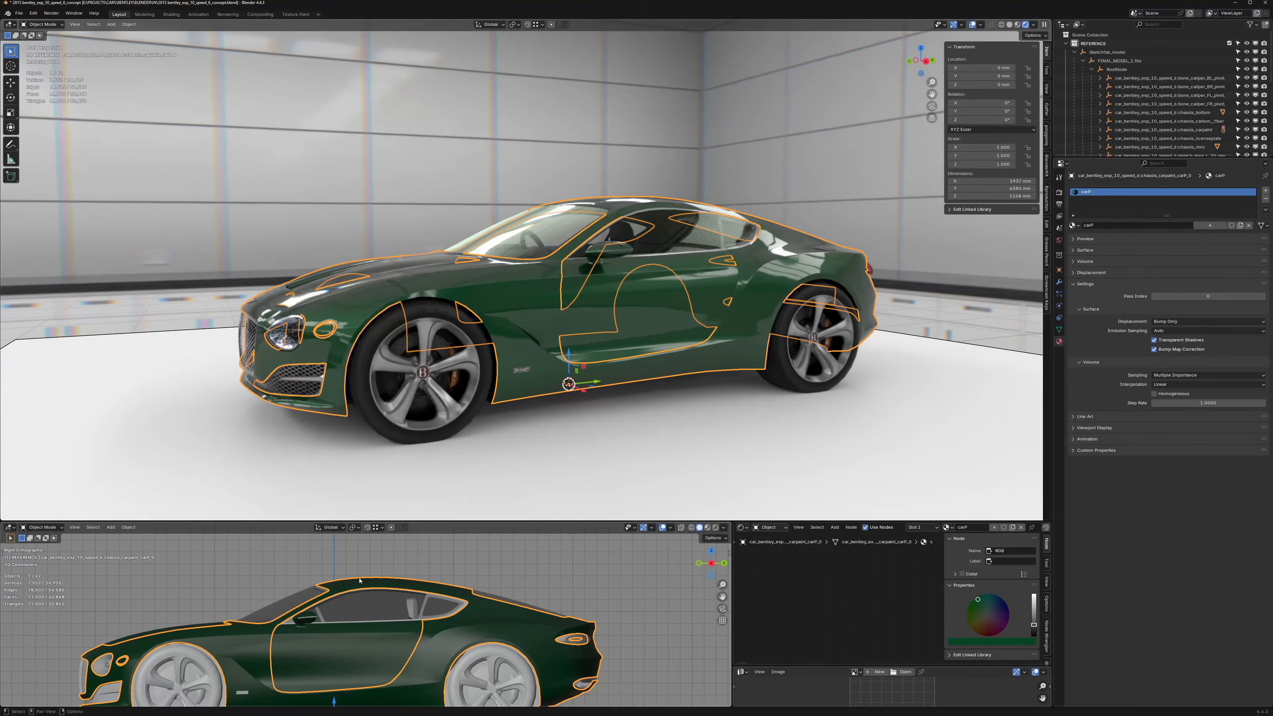
Step: Collapse the imported model's hierarchy and the REFERENCE collection, and deselect everything
left_click(1074, 52)
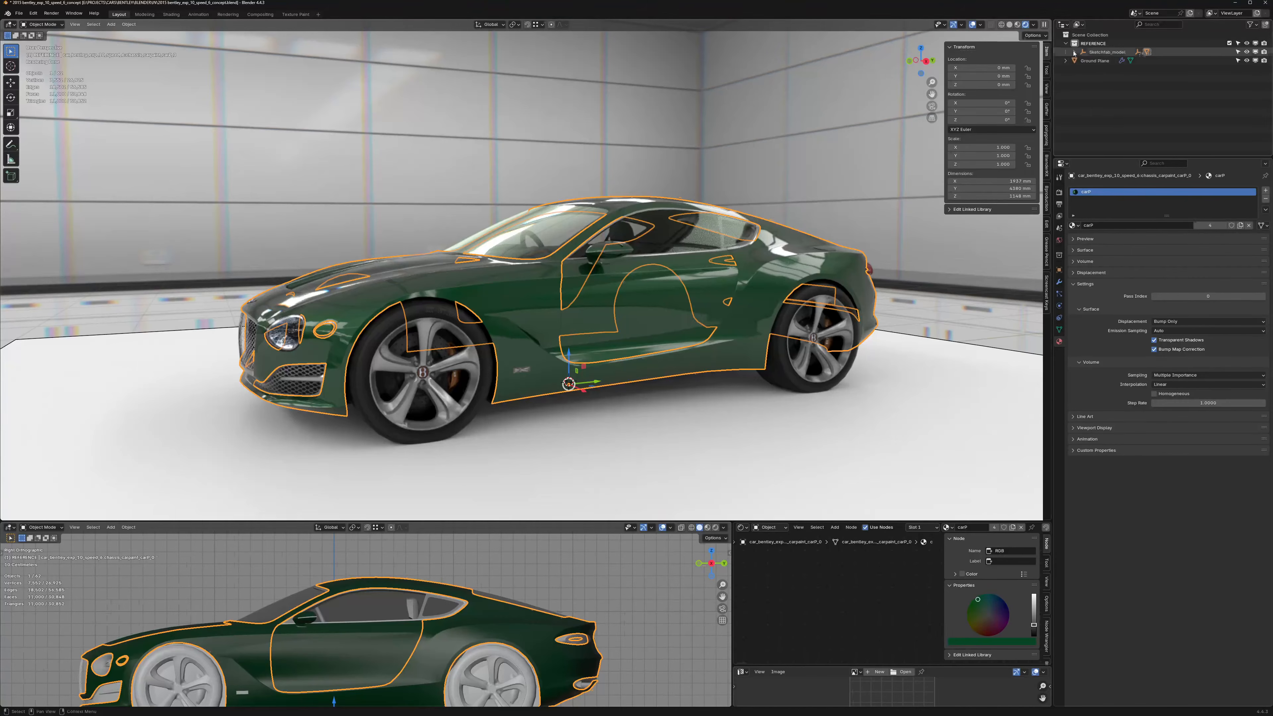
middle_click_drag(520, 571, 543, 541, "shift")
scroll(451, 602, "down", 1)
middle_click_drag(361, 595, 430, 584, "shift")
key("alt+a")
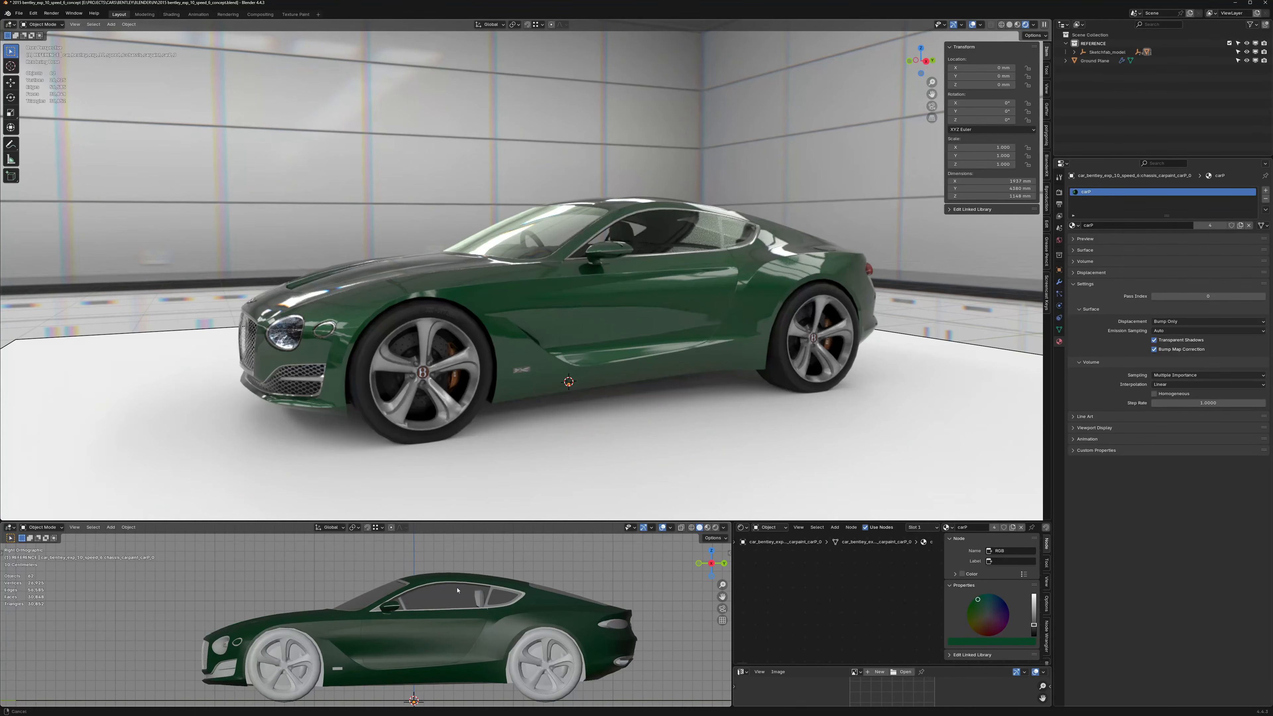
middle_click_drag(457, 590, 457, 586, "shift")
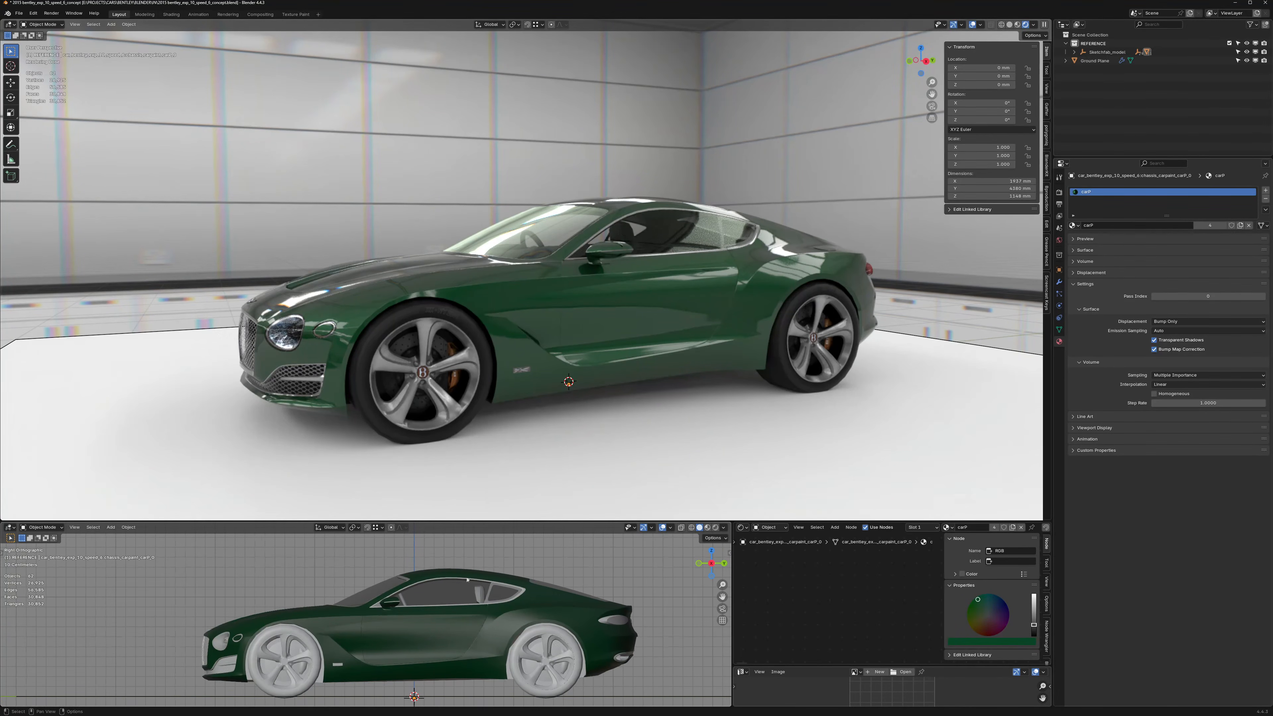
left_click(1067, 44)
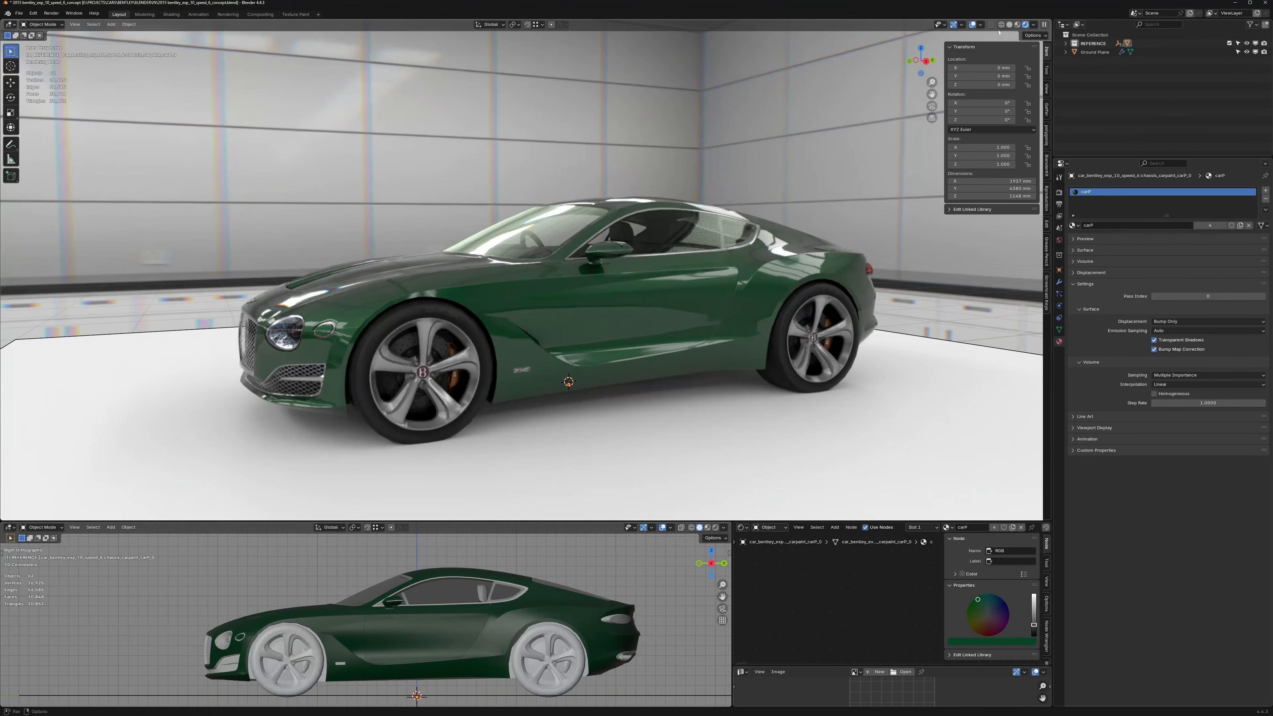
Step: Show the main viewport in solid shading with X-ray on, in right orthographic view
left_click(1010, 25)
key("alt+z")
mouse_move(481, 288)
middle_mouse_down()
mouse_move(494, 301)
mouse_move(461, 288)
middle_mouse_up()
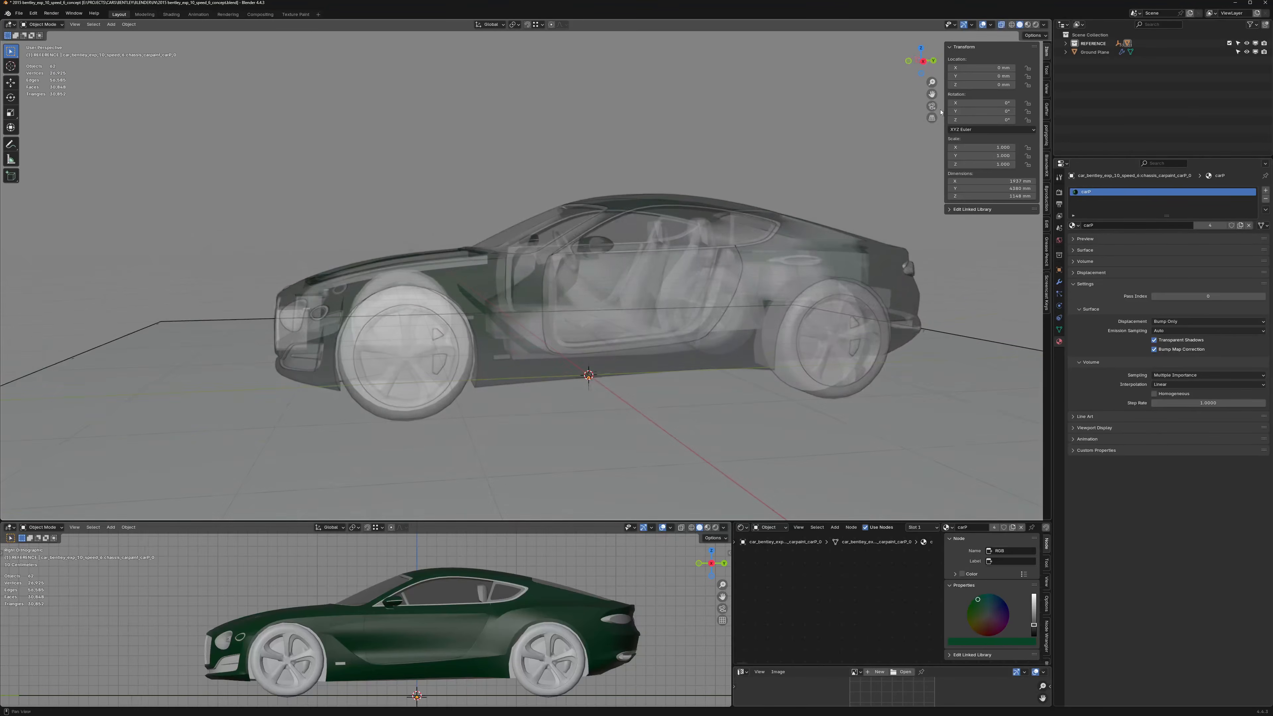
left_click(933, 117)
middle_click_drag(752, 191, 655, 245, "alt")
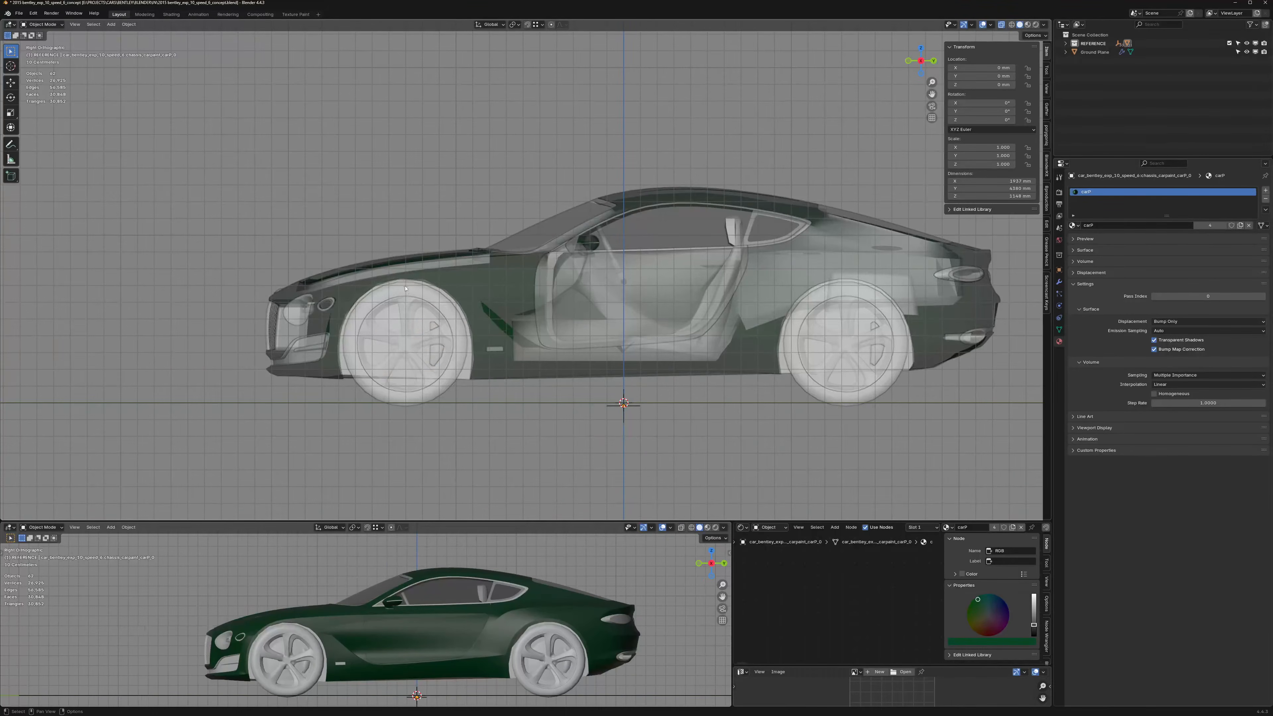
Step: Convert the front wheel tire's triangles to quads in Edit Mode
left_click(406, 288)
key("Tab")
scroll(406, 288, "up", 2)
middle_click_drag(405, 289, 542, 280)
scroll(504, 317, "up", 1)
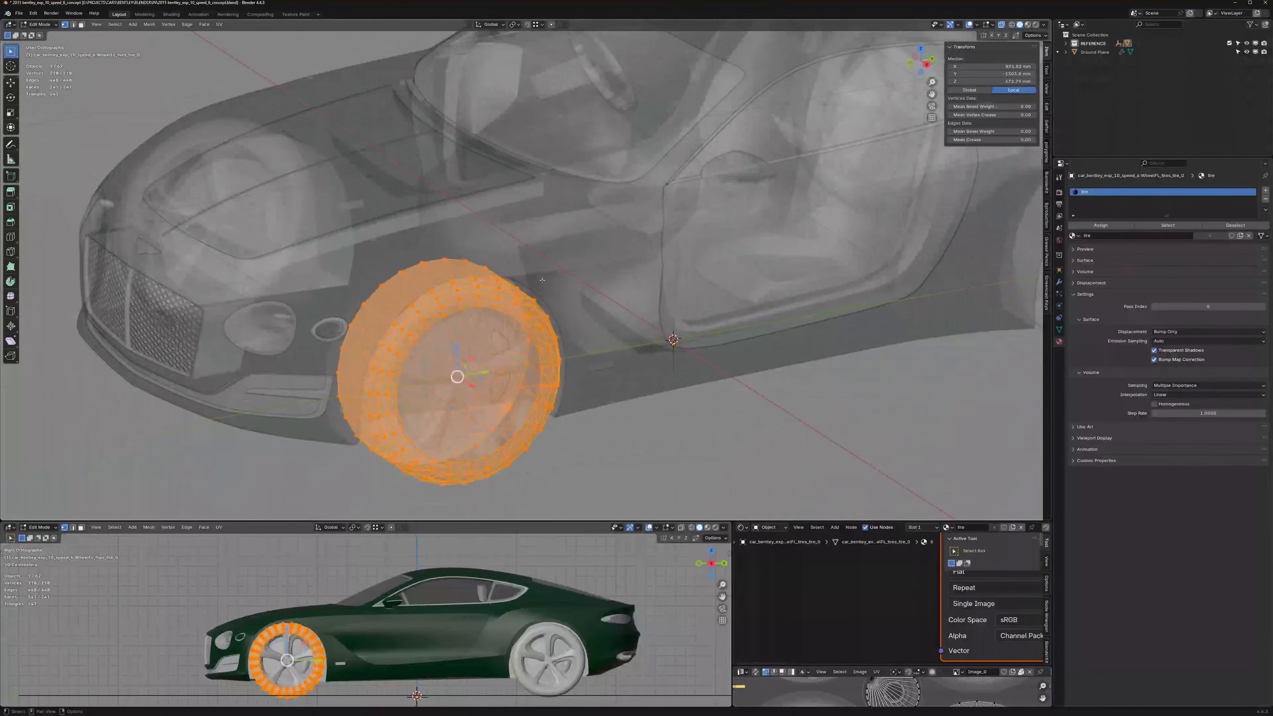
key("alt+z")
middle_click_drag(487, 317, 480, 303)
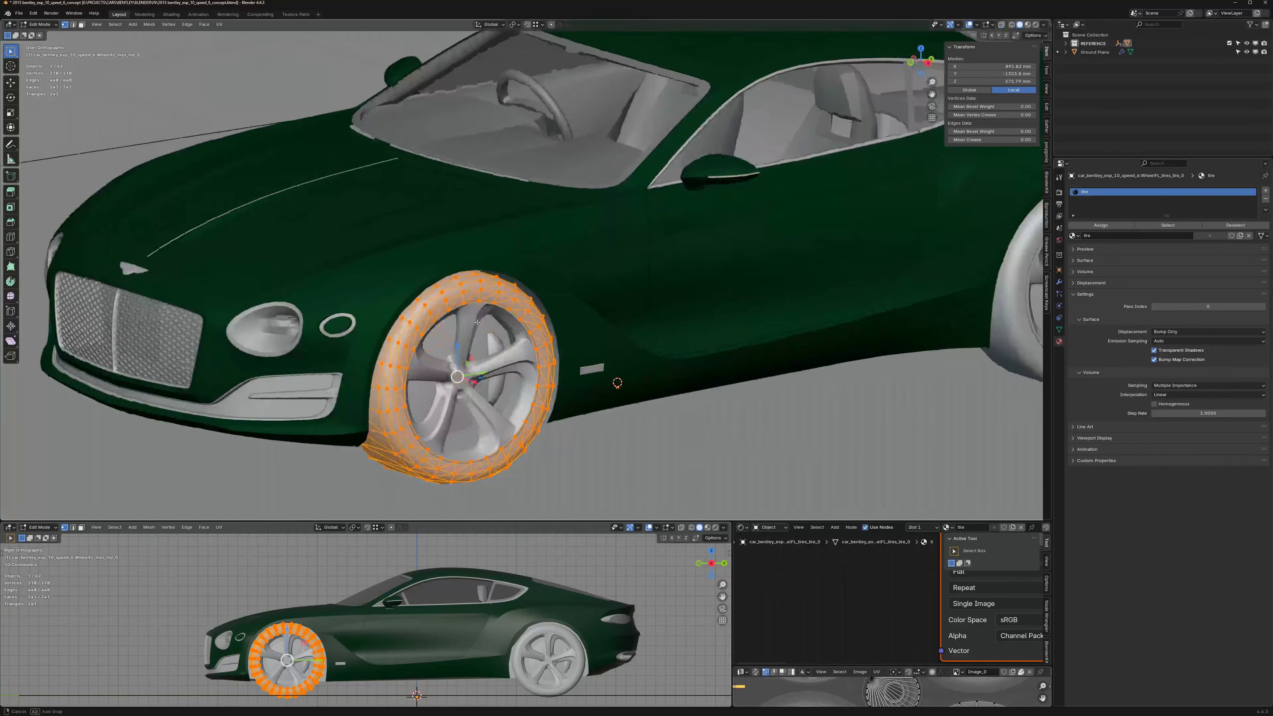
key("alt+z")
key("alt+j")
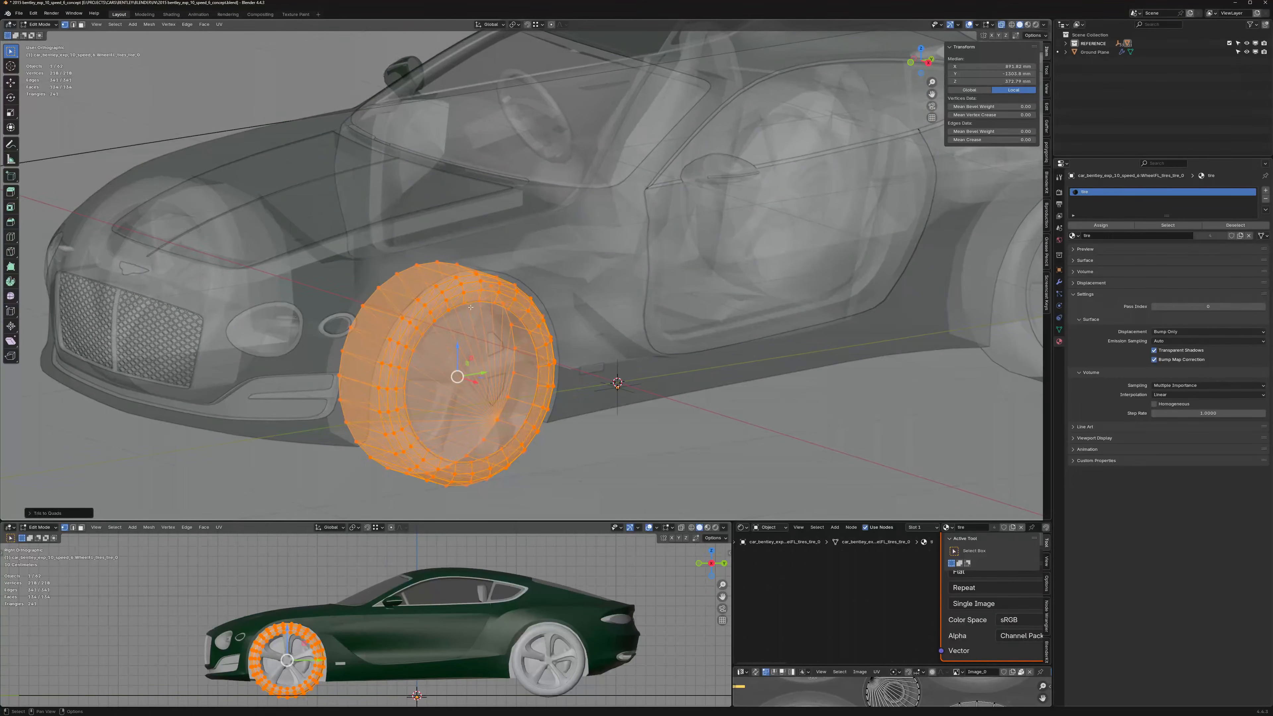
Step: Snap the 3D cursor to the centre of the front tire's inner edge loop and return to Object Mode
left_click(470, 304, "alt")
key("shift+s")
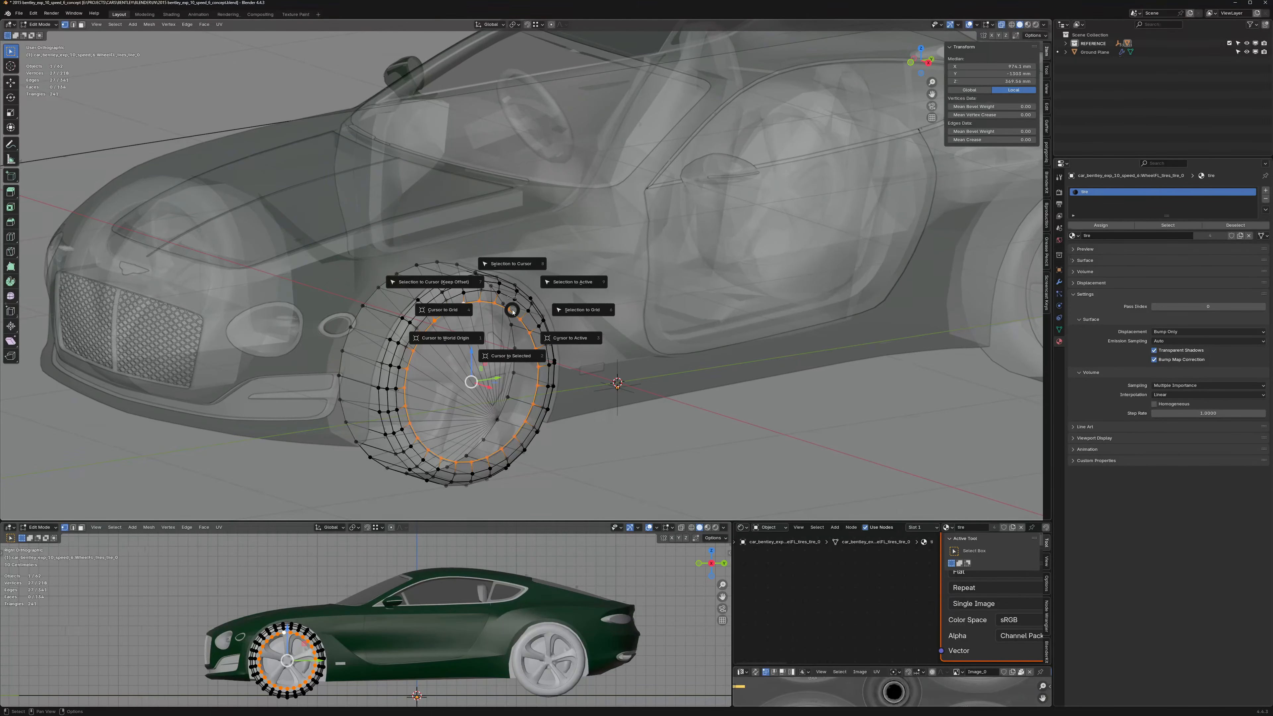
left_click(513, 353)
scroll(489, 374, "down", 4)
key("Tab")
Step: Make the Ground Plane unselectable and clear the parents of all car objects, keeping their transformation
key("a")
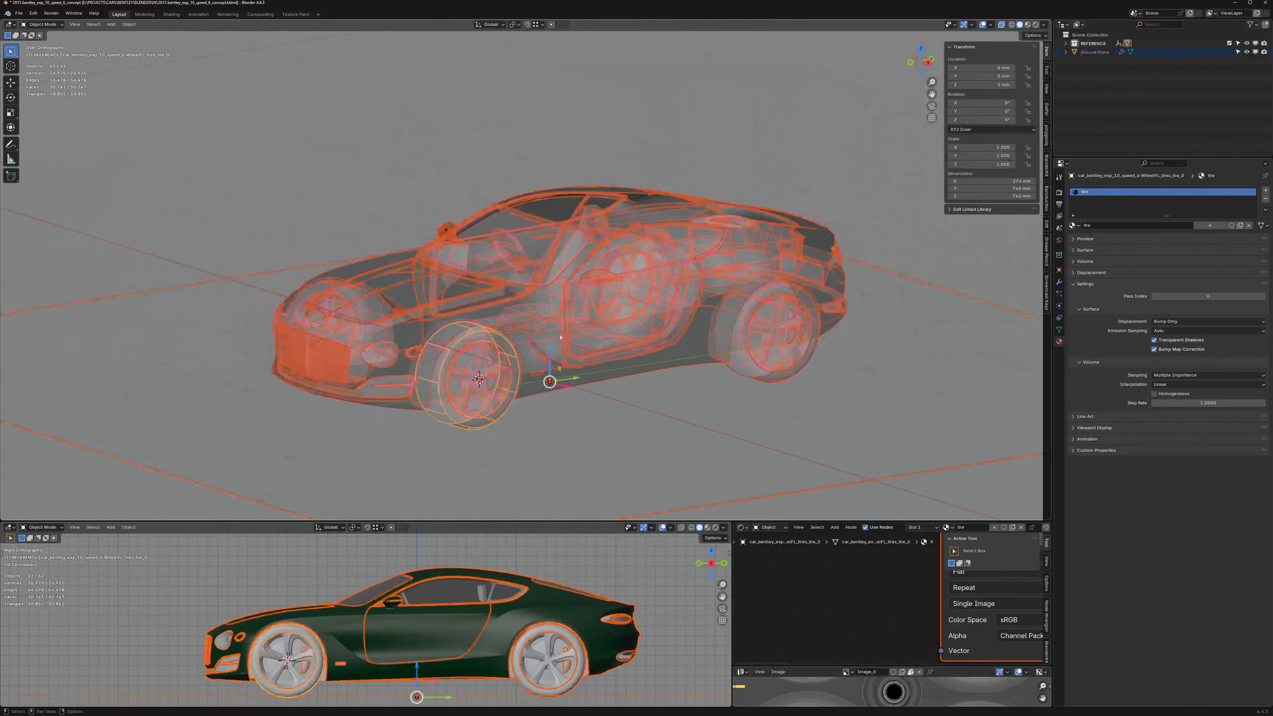
left_click(1238, 52)
middle_click_drag(453, 396, 475, 391)
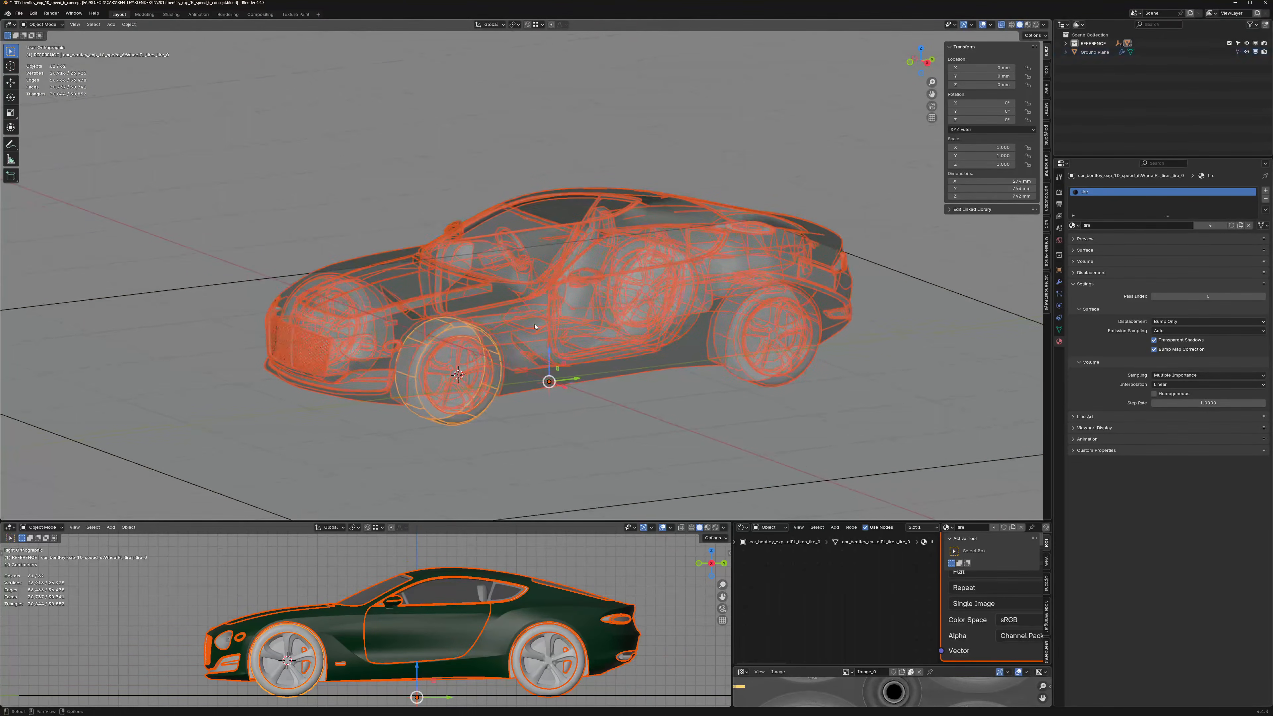
key("alt+p")
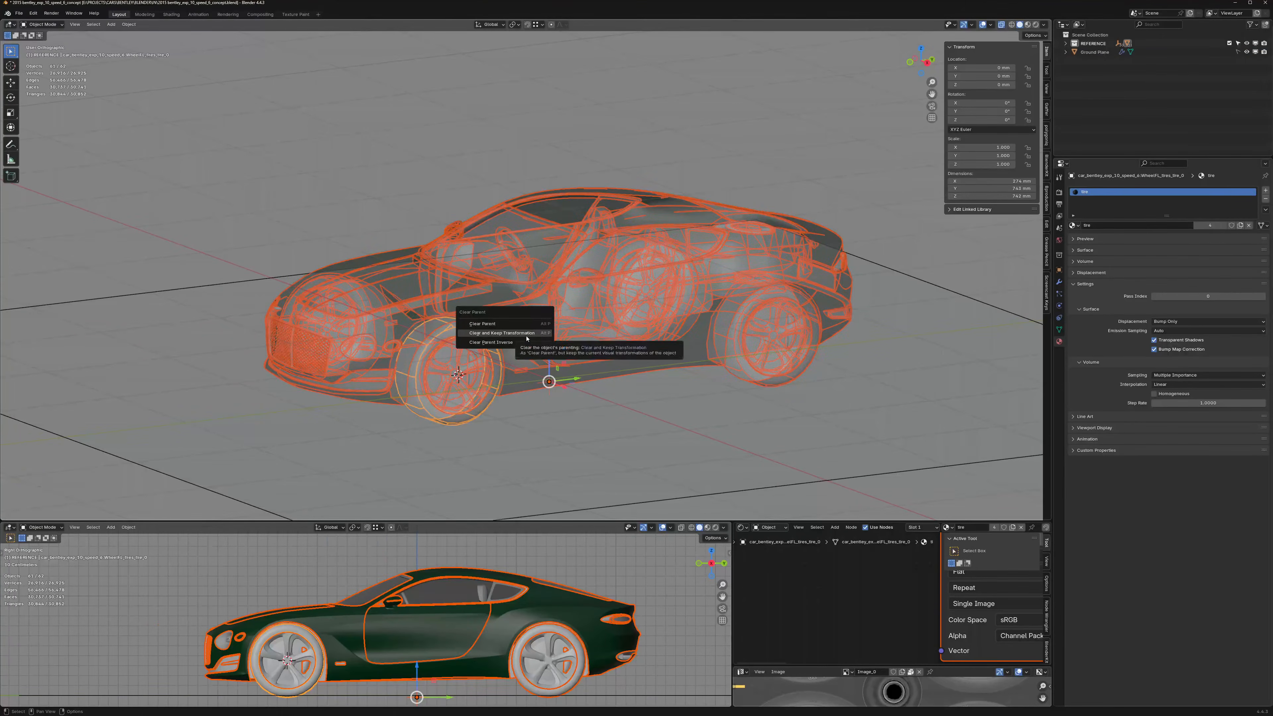
left_click(526, 336)
Step: Set the front tire's origin to the 3D cursor
scroll(408, 414, "up", 2)
left_click(420, 402)
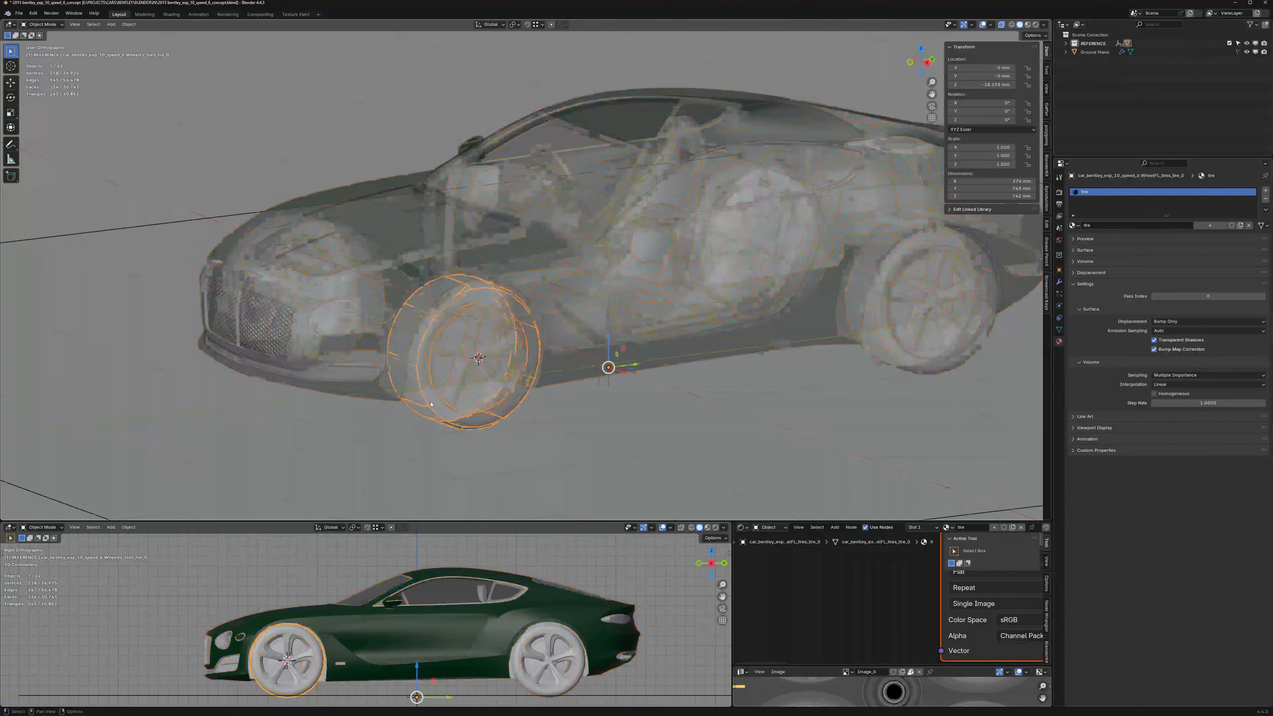
scroll(424, 401, "down", 2)
right_click(546, 330)
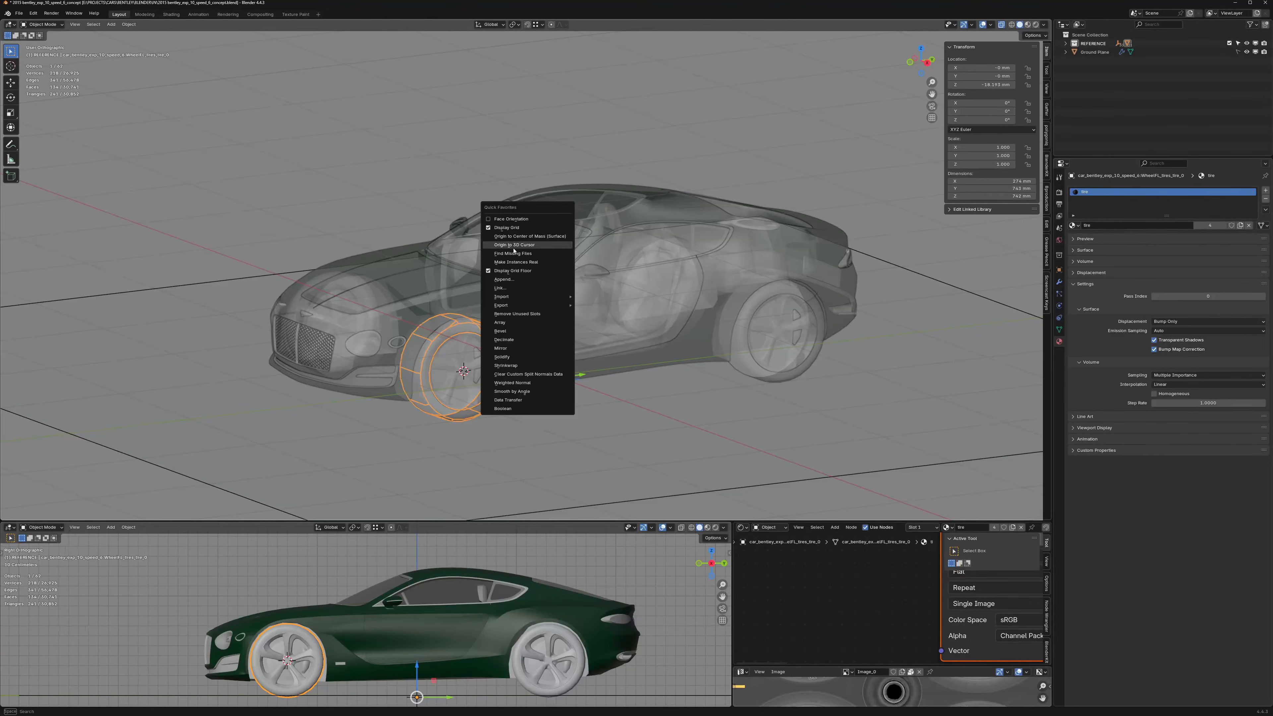
left_click(527, 258)
Step: Parent all the other car objects to the front tire with Object (Keep Transform)
key("ctrl+i")
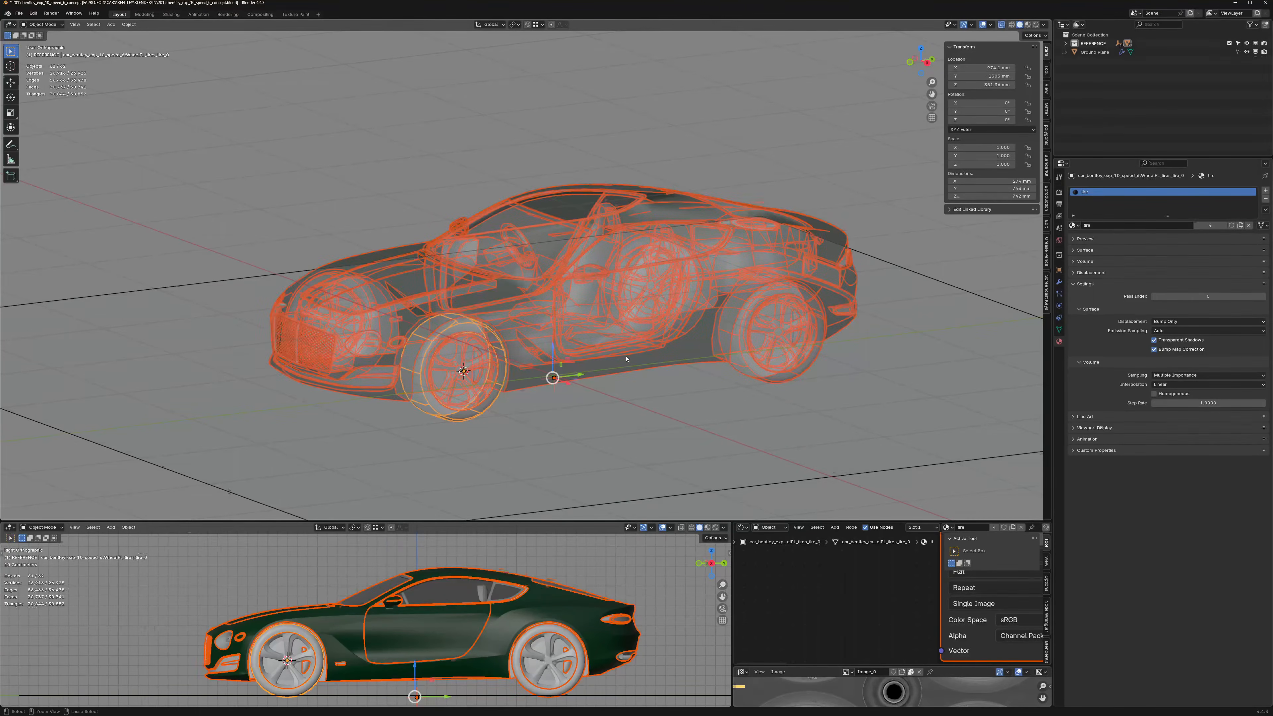
key("ctrl+p")
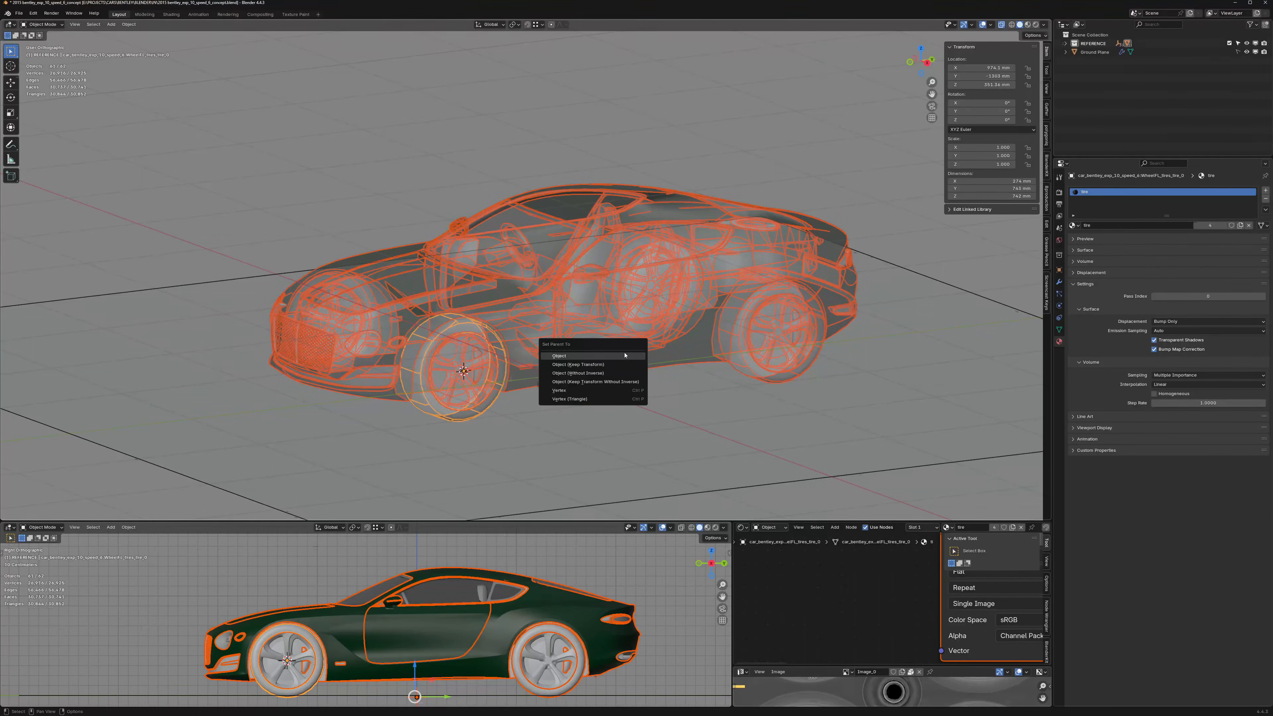
left_click(596, 364)
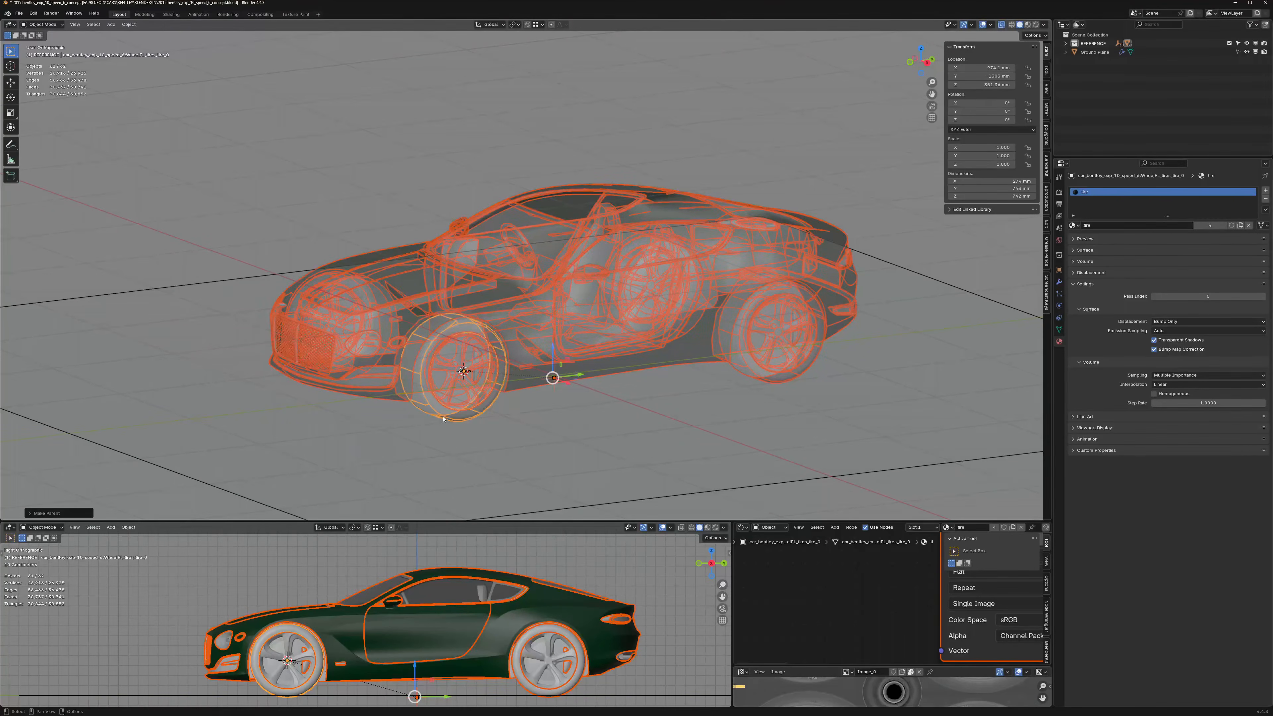
Step: Select the parent tire in the REFERENCE collection and set its Y location to 0 mm
left_click(1066, 44)
left_click(1099, 52)
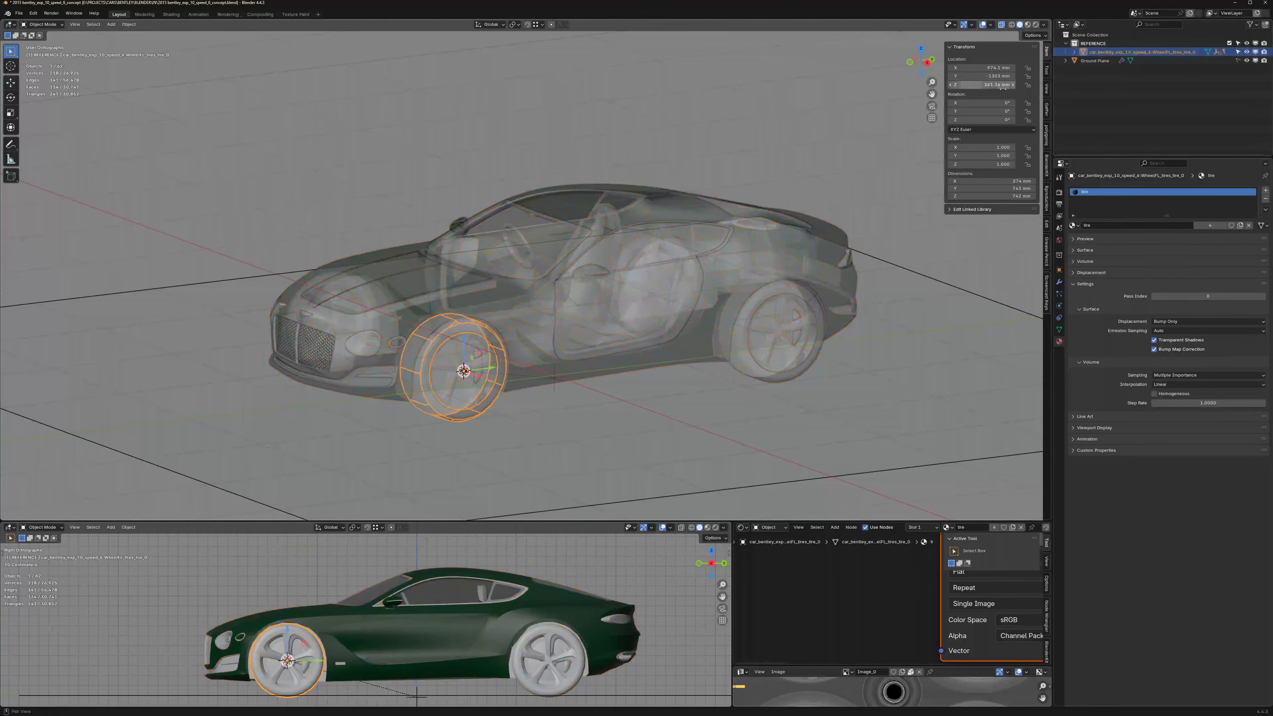
type("0")
key("Return")
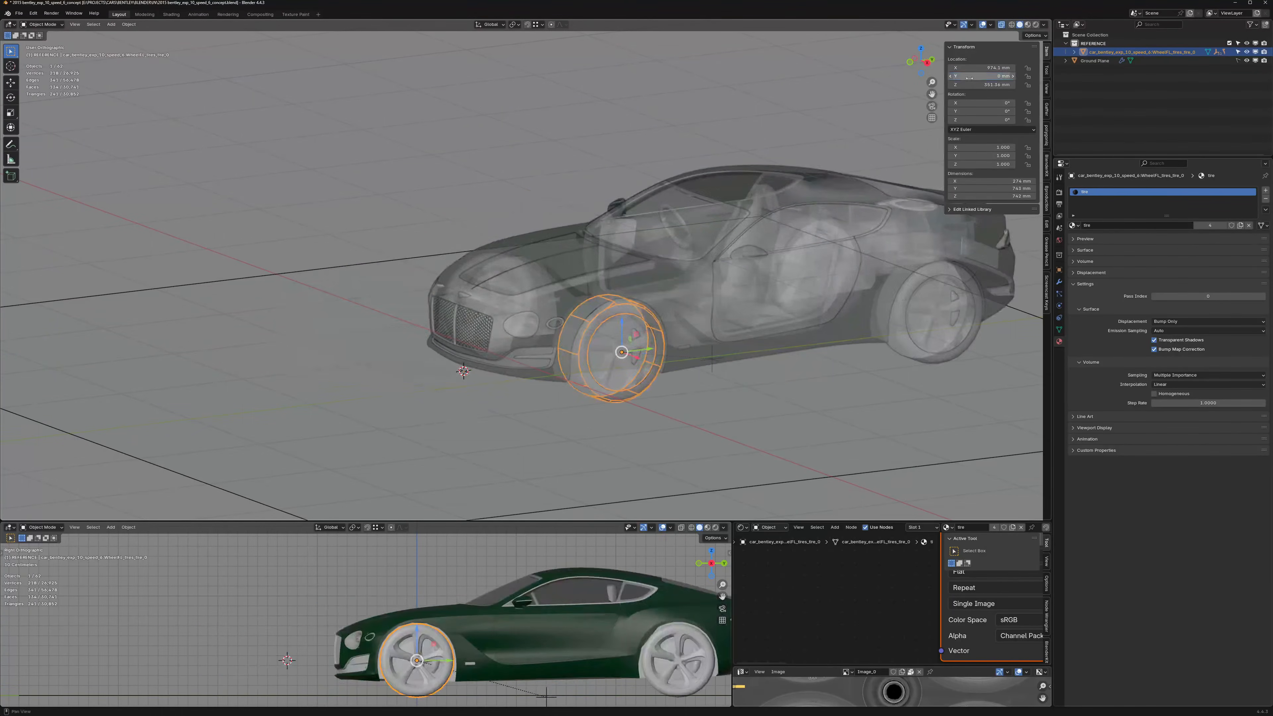
Step: View the car from the right side, deselect everything and turn off the grid display in the main viewport
middle_click_drag(735, 346, 482, 318)
left_click(480, 202)
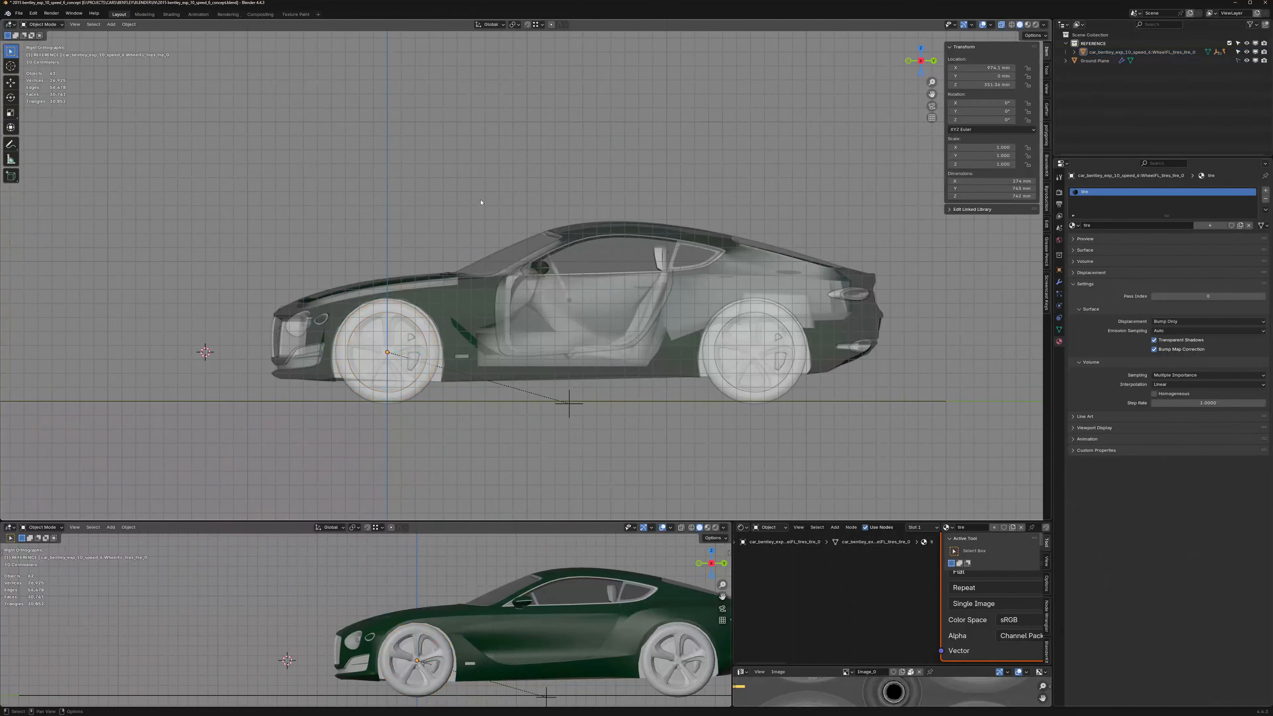
key("q")
key("Escape")
key("q")
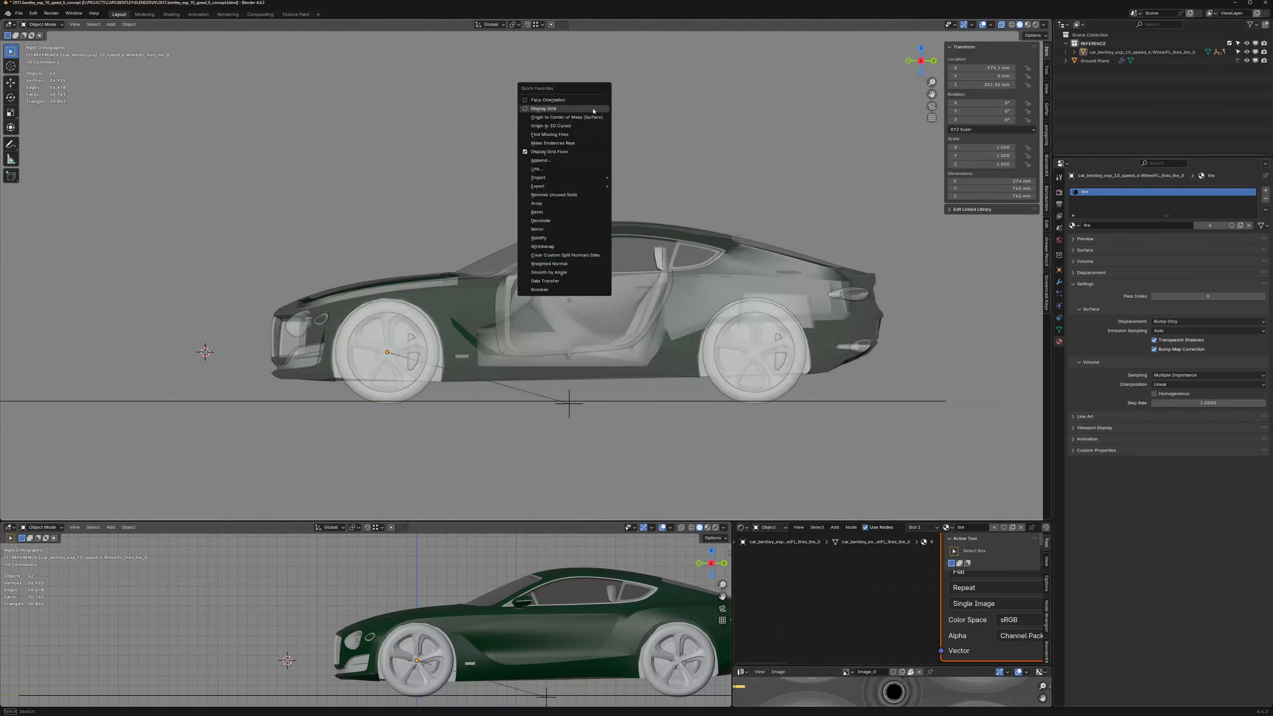
Step: Turn off X-ray and view the solid car in perspective
middle_click_drag(759, 128, 793, 133)
key("alt+z")
middle_click_drag(576, 241, 603, 274)
left_click(931, 118)
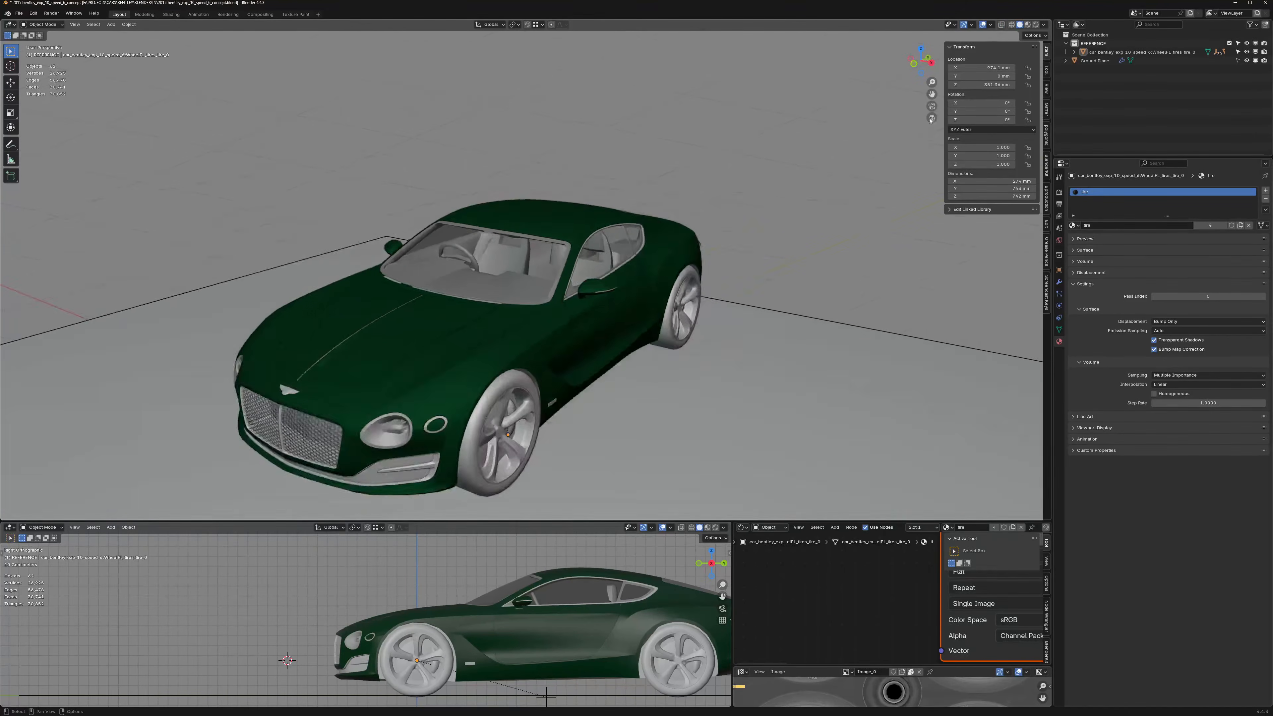
middle_click_drag(786, 176, 812, 166)
Step: Duplicate the REFERENCE collection, move the copy above the original and hide the original
right_click(1097, 43)
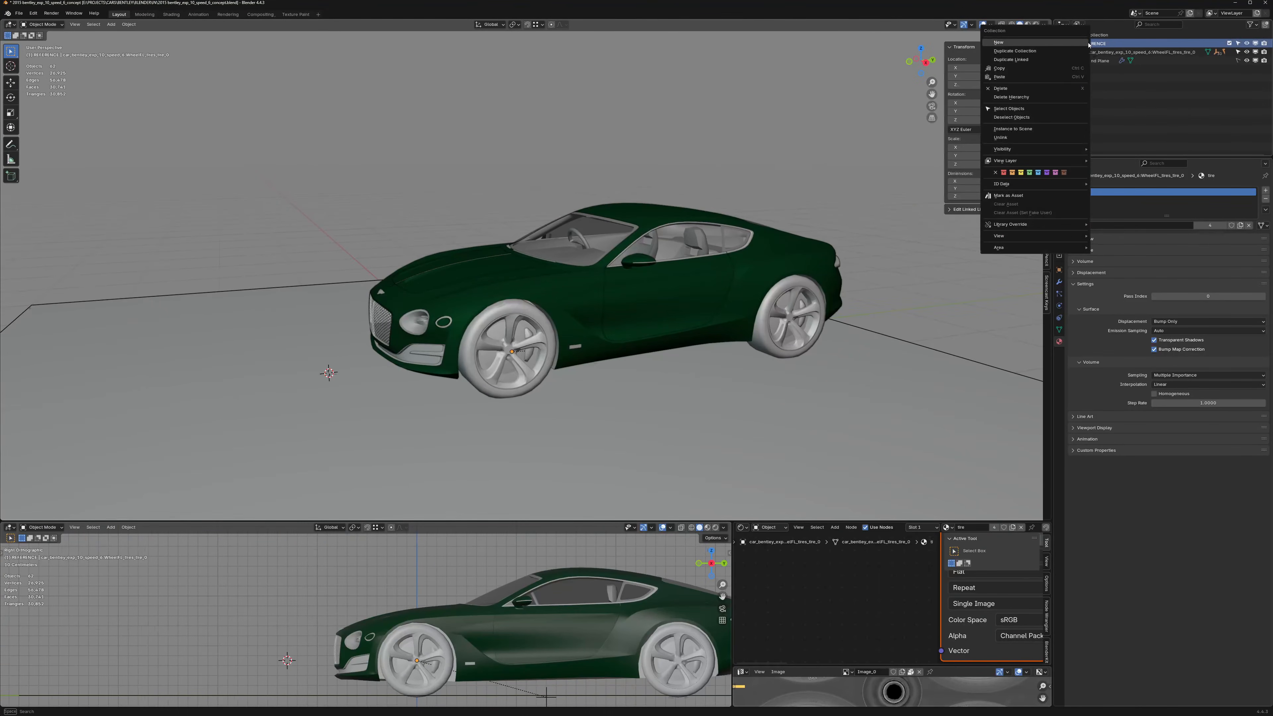
left_click(1049, 51)
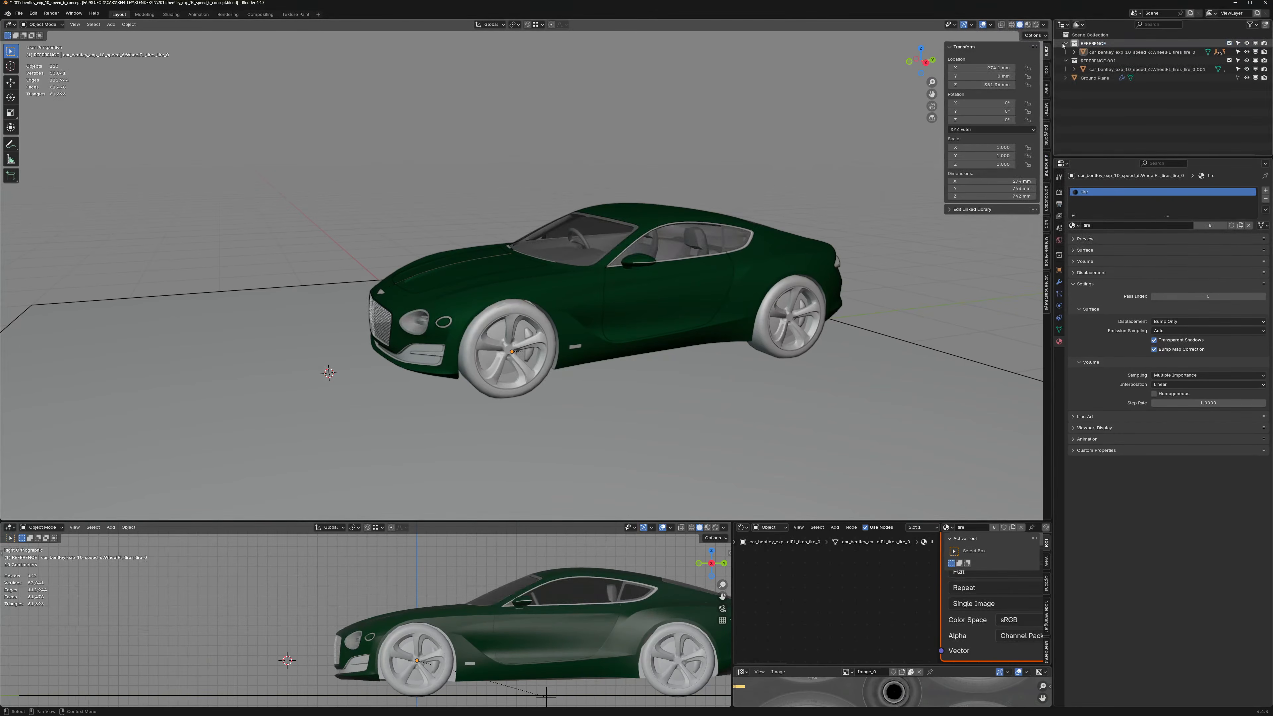
left_click_drag(1077, 52, 1091, 40)
left_click(1097, 43)
left_click(1246, 52)
Step: Open all objects of the duplicated car in Edit Mode, in right orthographic view with X-ray on
middle_click_drag(646, 194, 638, 201, "shift")
scroll(745, 269, "up", 2)
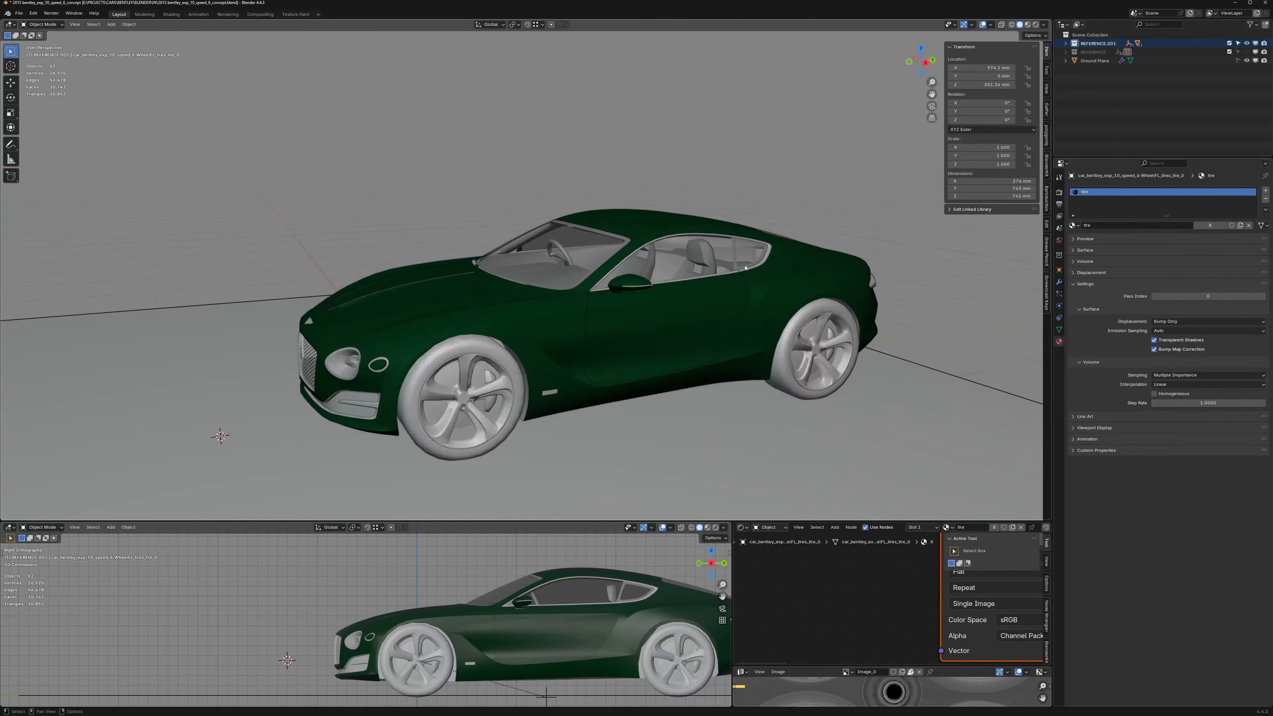
left_click(932, 120)
key("KP_3")
middle_click_drag(599, 356, 568, 366, "shift")
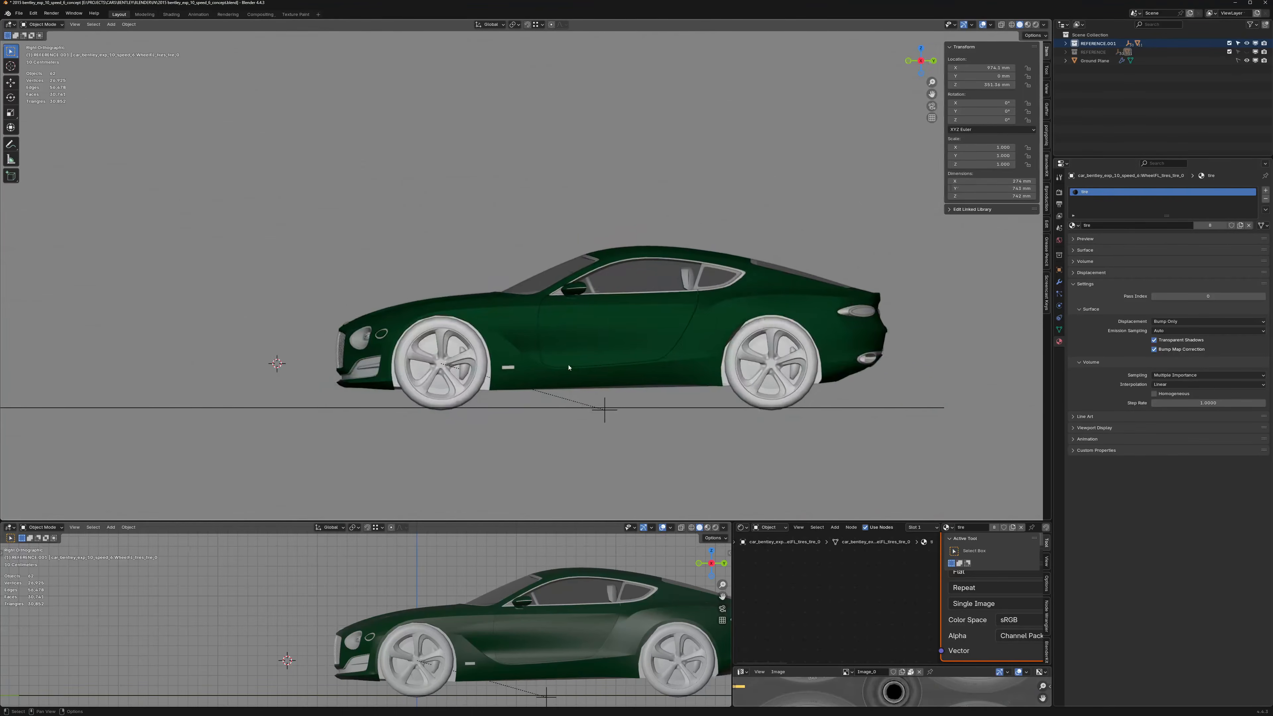
scroll(571, 361, "up", 3)
scroll(584, 346, "down", 3)
key("alt+z")
left_click(560, 326)
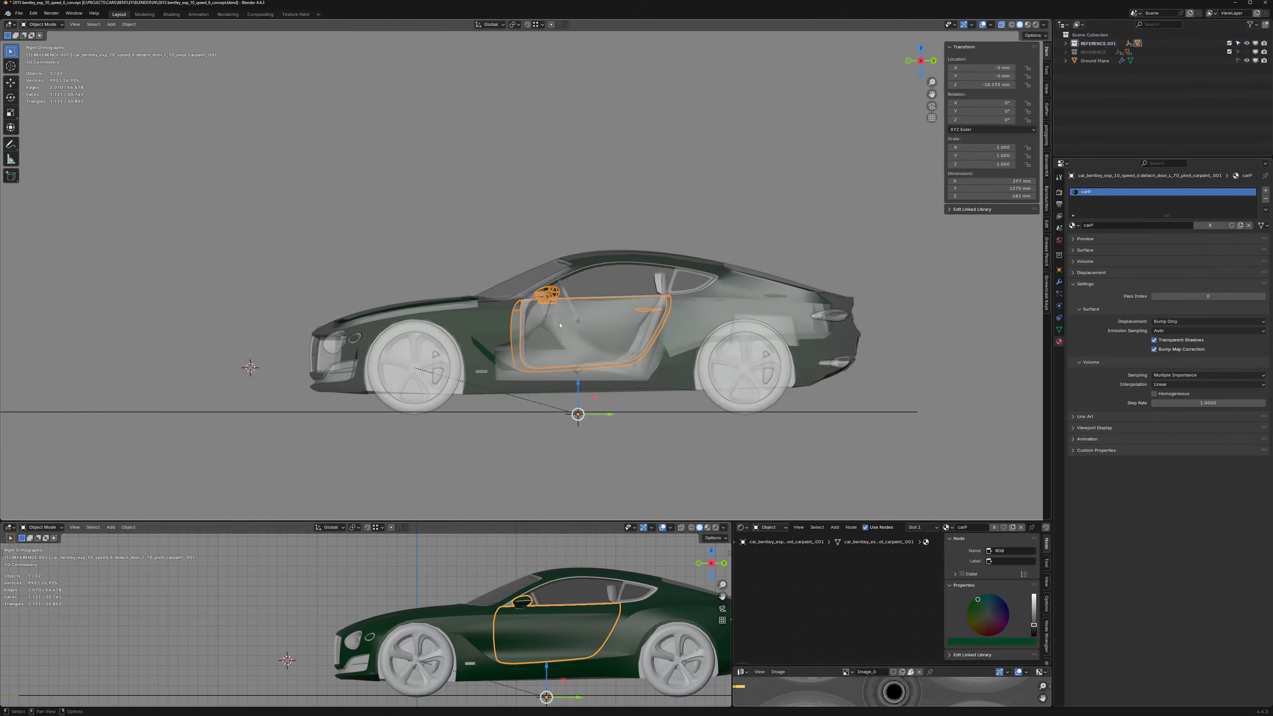
key("a")
key("Tab")
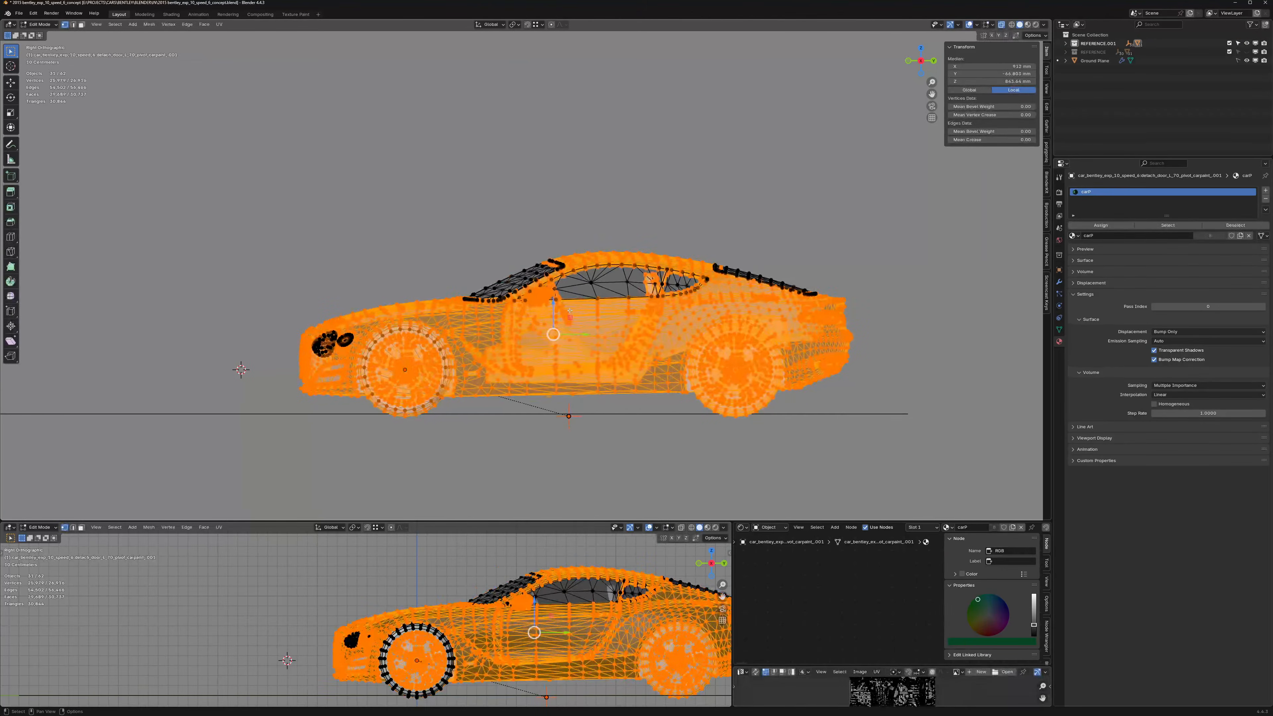
Step: Delete the vertices of the car's middle section between the front and rear wheels
key("alt+a")
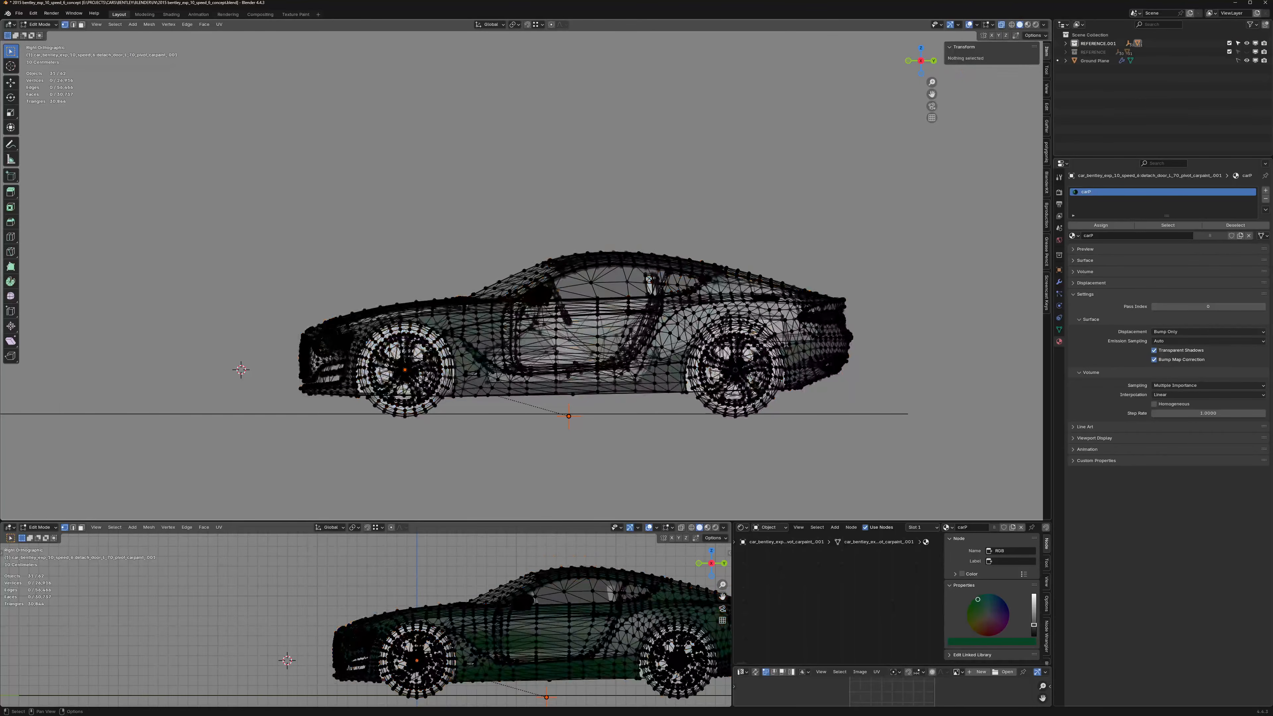
left_click_drag(466, 202, 676, 466)
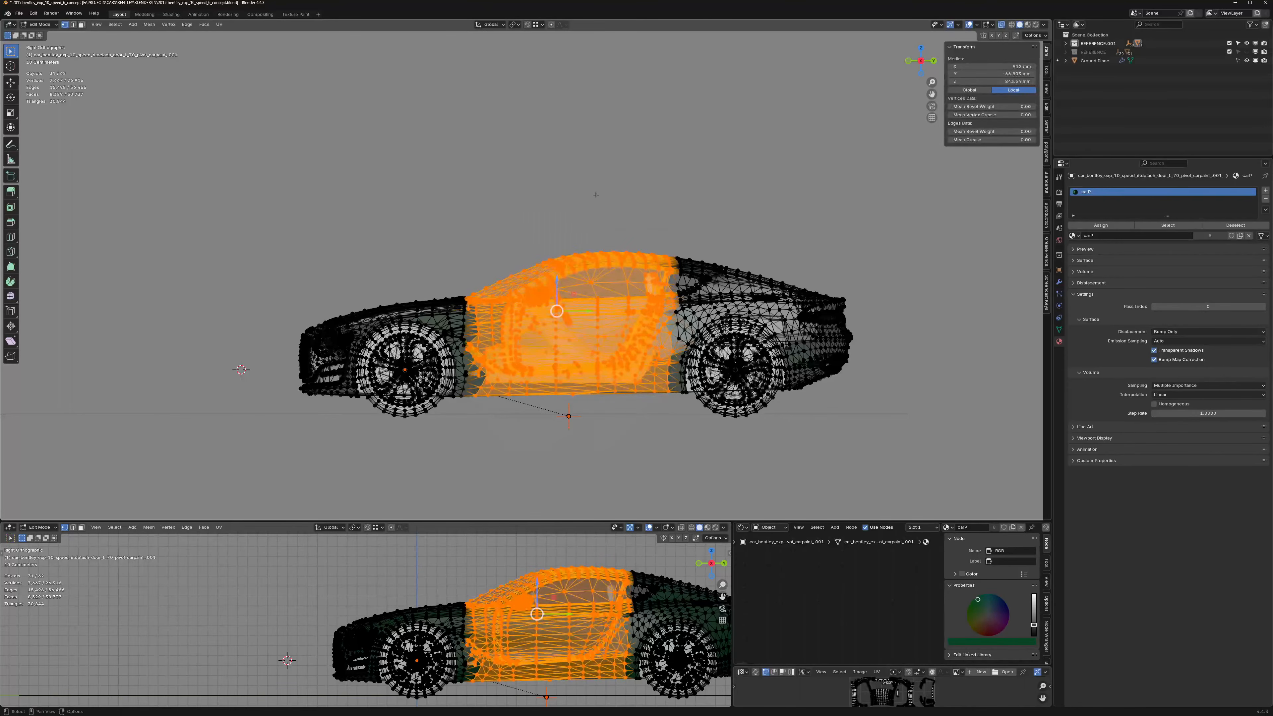
key("x")
left_click(586, 190)
Step: Separate the rear section of the car into its own objects and return to Object Mode
middle_click_drag(596, 195, 629, 206)
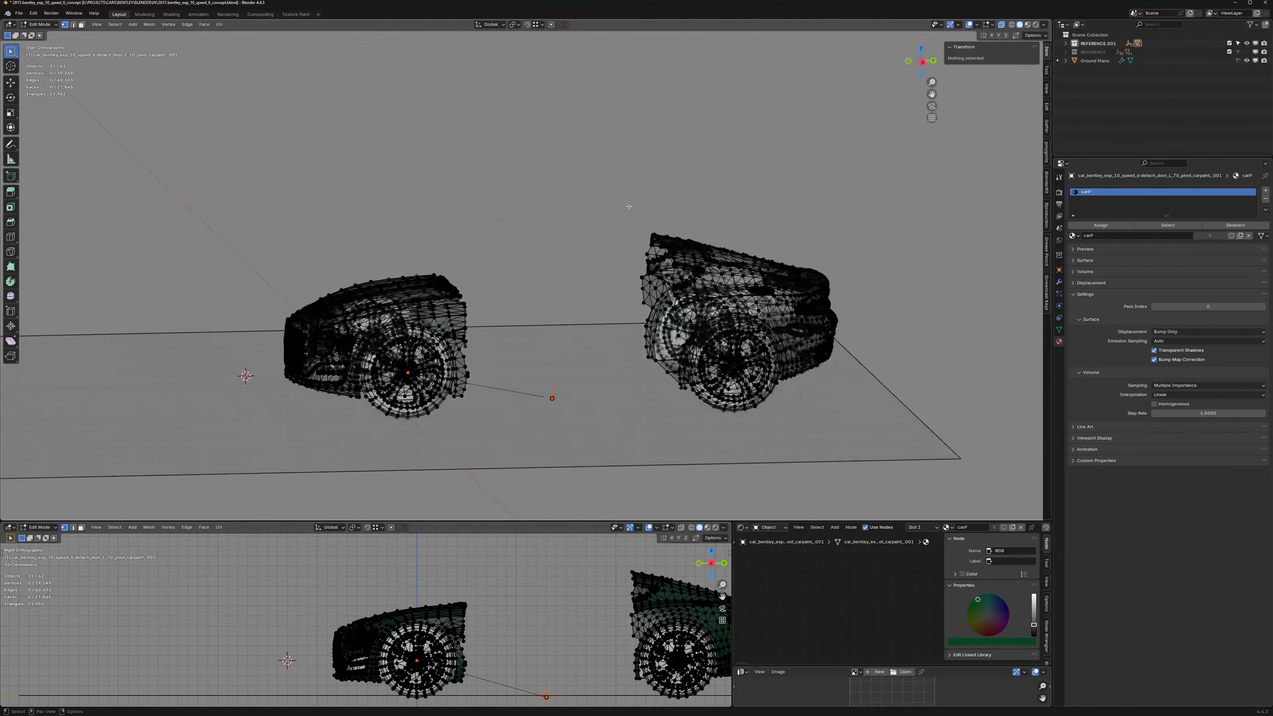
left_click_drag(582, 228, 839, 414)
key("p")
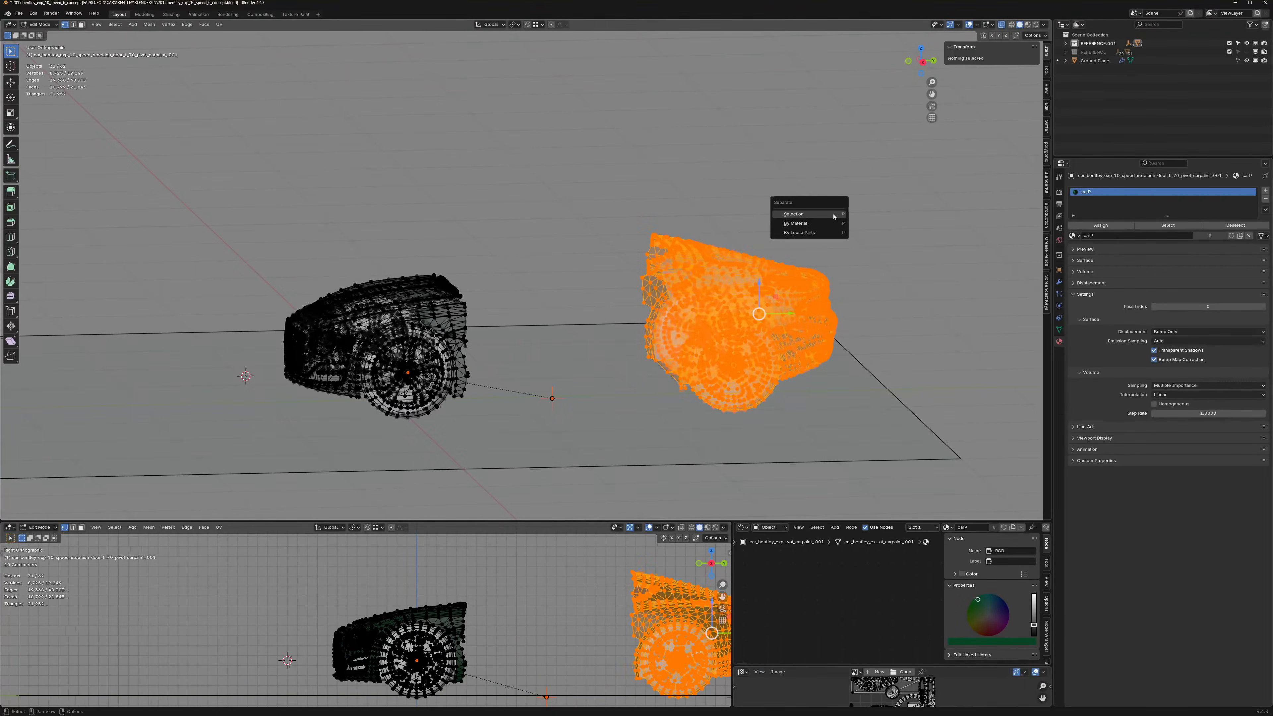
left_click(802, 214)
key("Tab")
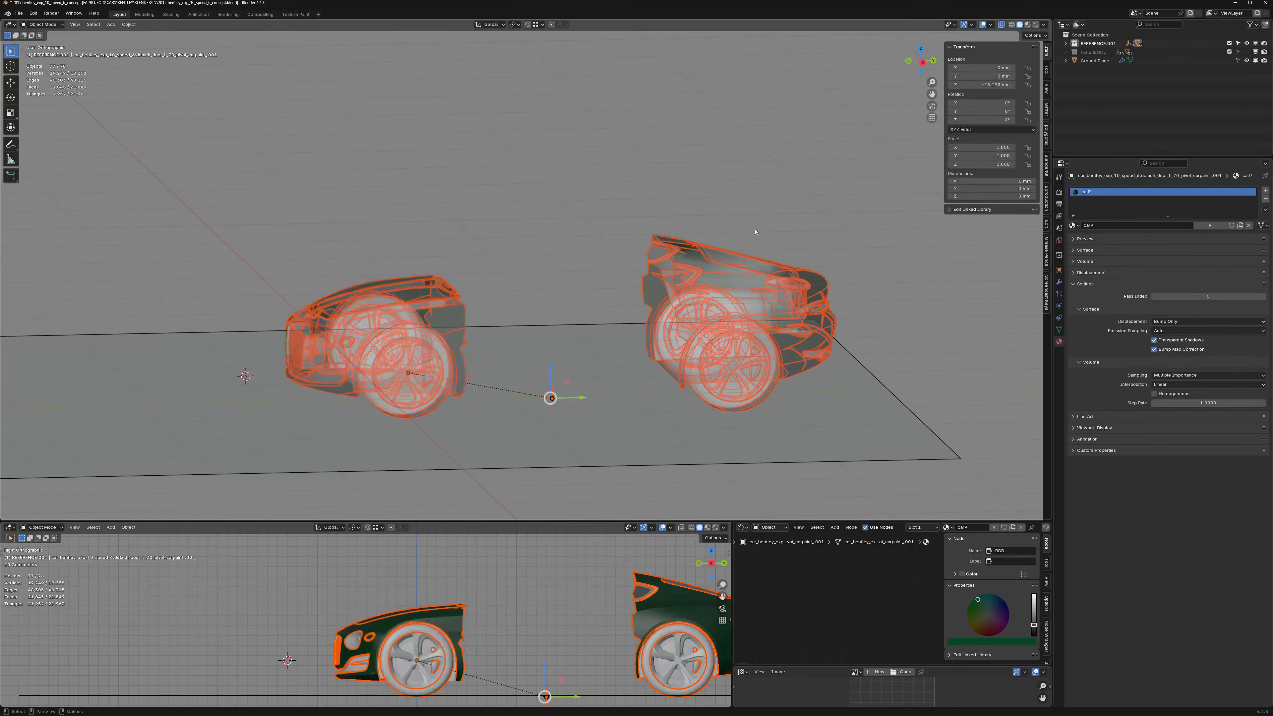
Step: Clear the parent of all front and rear car objects while keeping them in place
key("alt+p")
left_click(645, 254)
middle_click_drag(643, 250, 637, 252, "shift")
left_click(778, 224)
Step: Move all objects of the car's rear section into a new collection named RR
left_click_drag(577, 148, 969, 503)
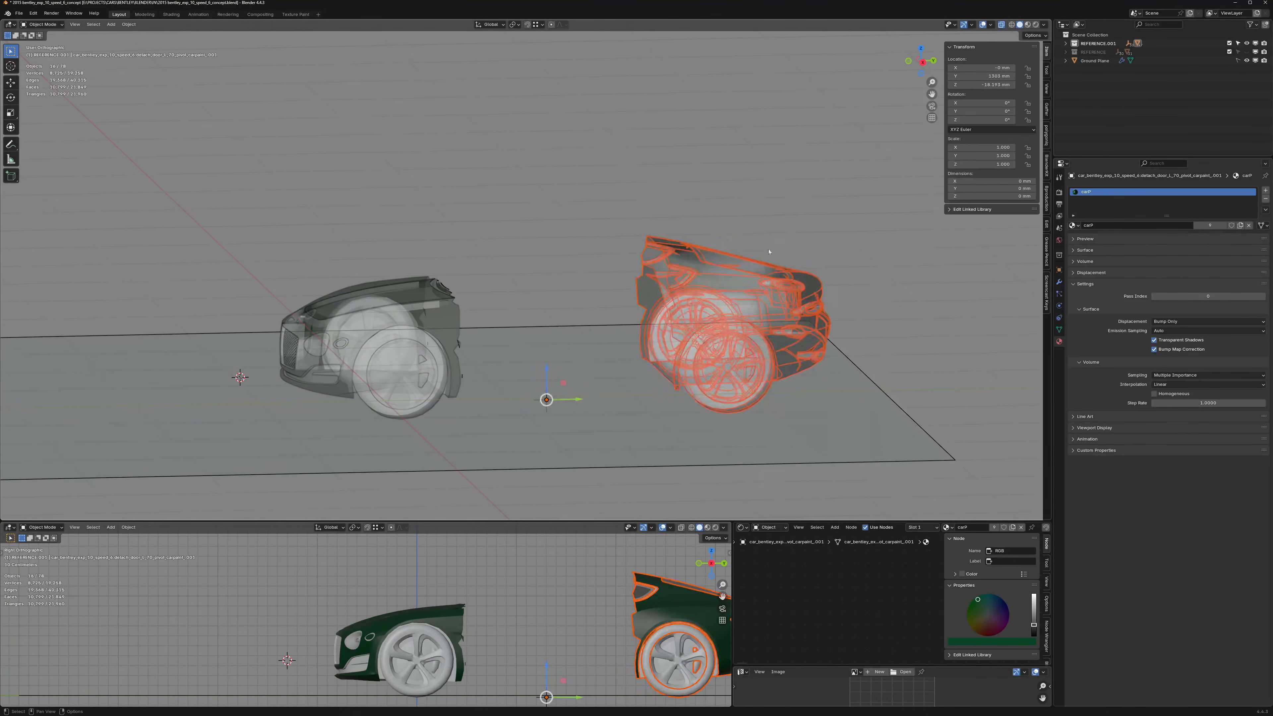
middle_click_drag(769, 251, 741, 221)
key("m")
left_click(730, 208)
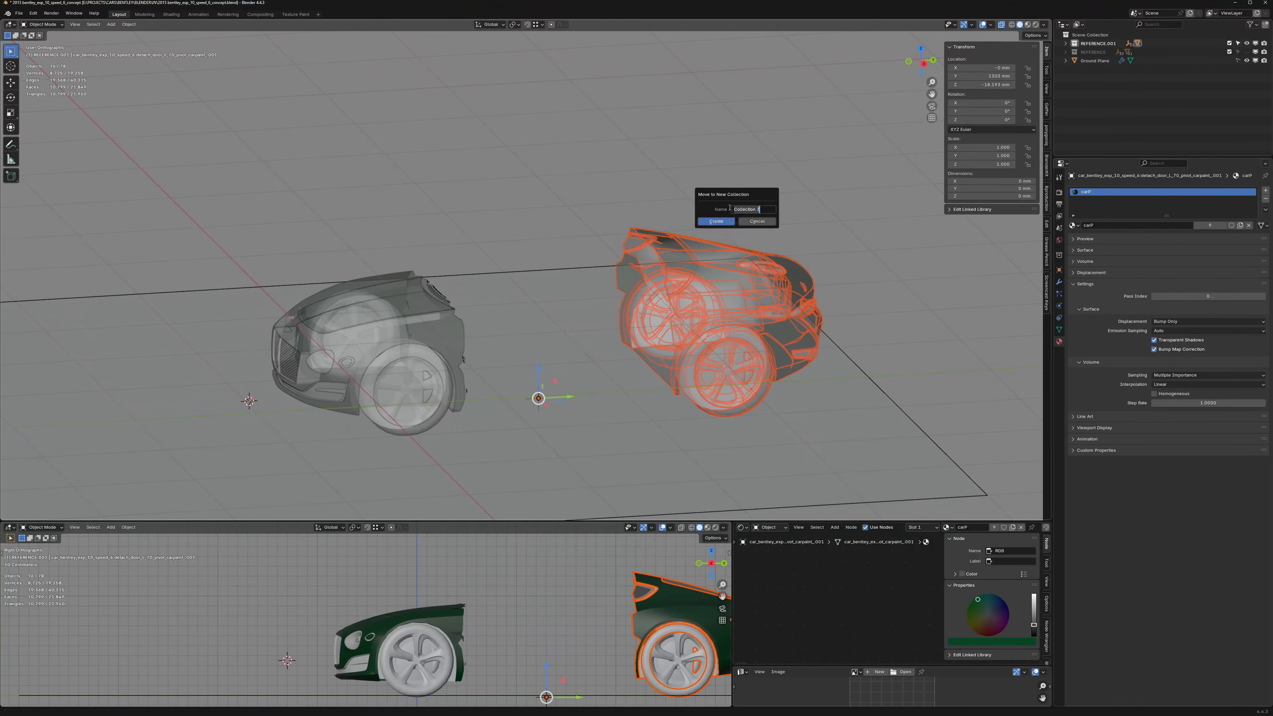
left_click(723, 221)
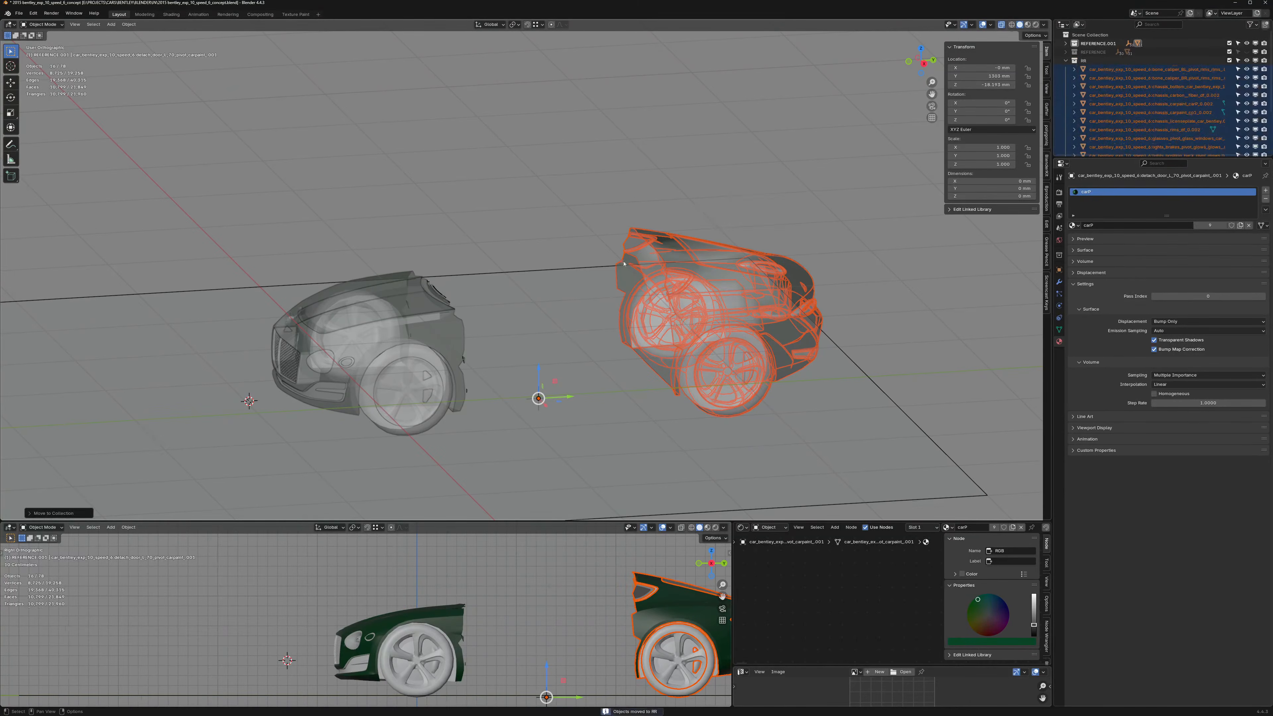
Step: Turn off X-ray in the main viewport and narrow the secondary viewport to give the node editor more width
middle_click_drag(211, 426, 216, 426)
key("alt+z")
middle_click_drag(350, 610, 321, 606, "shift")
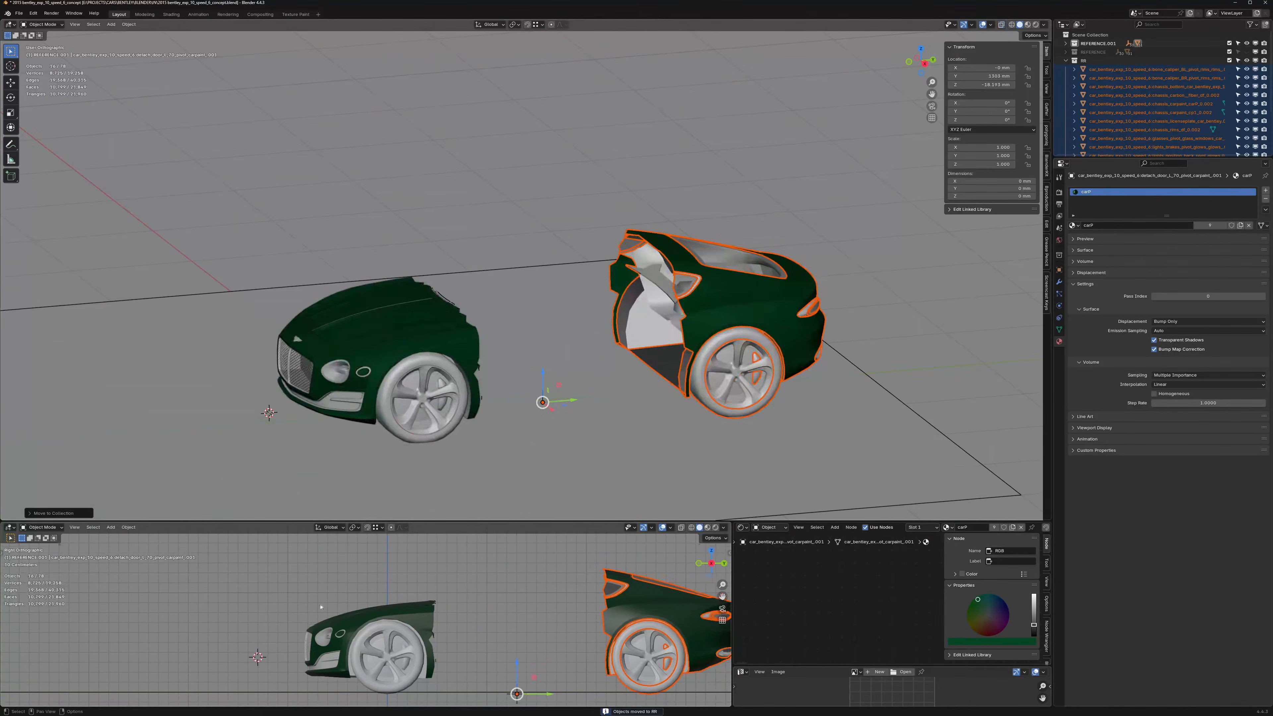
left_click_drag(732, 564, 258, 573)
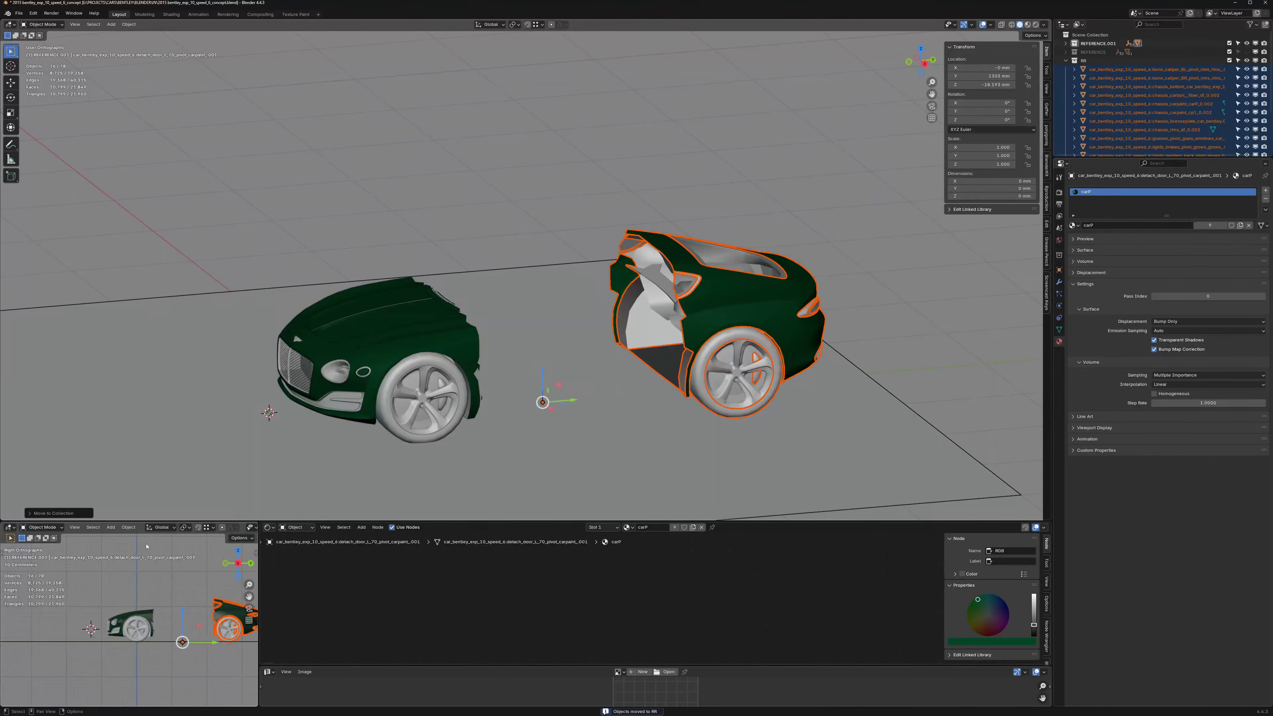
middle_click_drag(214, 581, 181, 584, "shift")
scroll(181, 582, "up", 1)
scroll(219, 519, "down", 9)
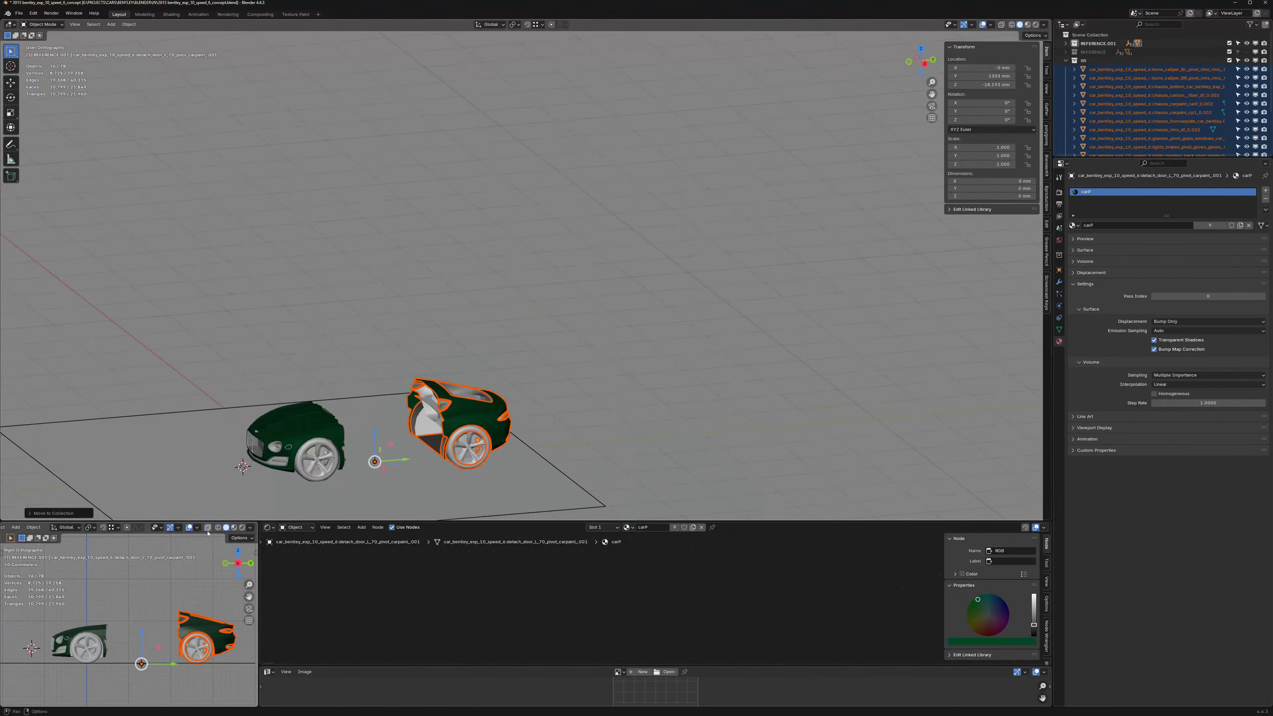
Step: Set the secondary viewport to a perspective view with Rendered shading and hide its overlays
left_click(241, 528)
middle_click_drag(371, 425, 538, 304, "shift")
scroll(539, 304, "up", 5)
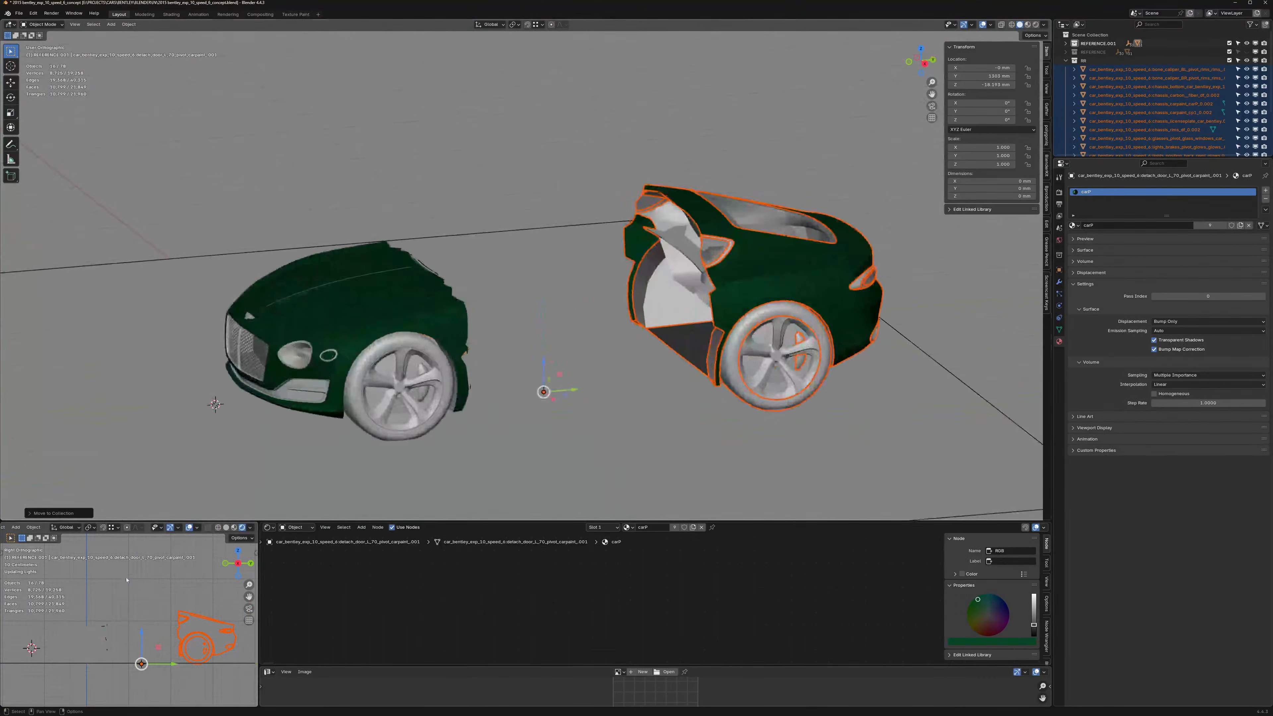
middle_click_drag(125, 601, 226, 620)
left_click(249, 620)
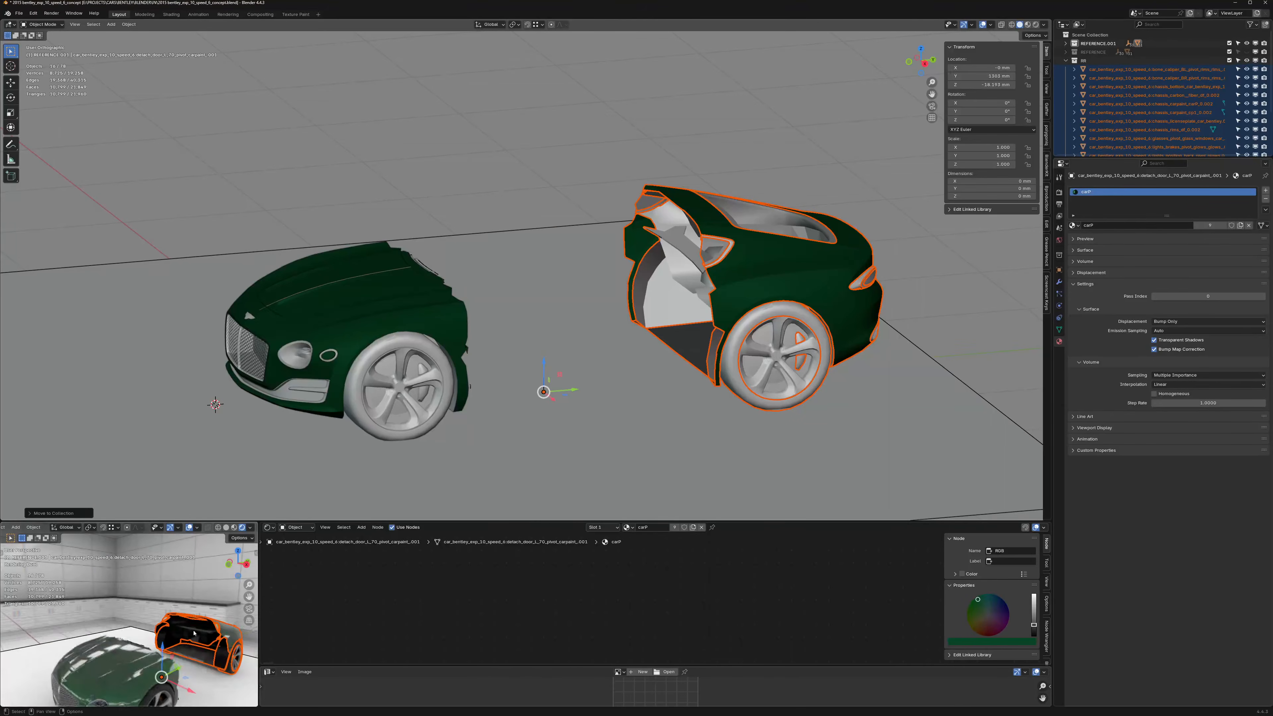
left_click(190, 529)
scroll(150, 612, "up", 1)
middle_click_drag(142, 618, 198, 607)
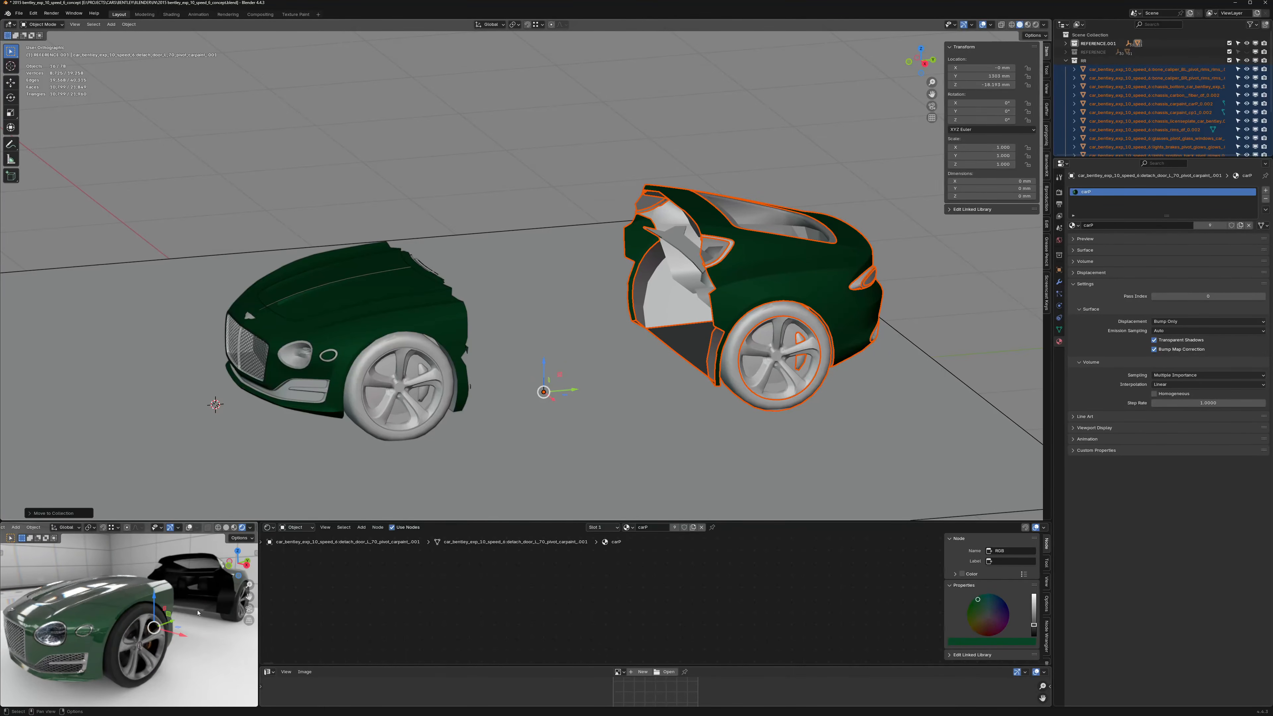
Step: Collapse the RR collection and move it directly below REFERENCE.001 in the Outliner
middle_click_drag(761, 275, 746, 261)
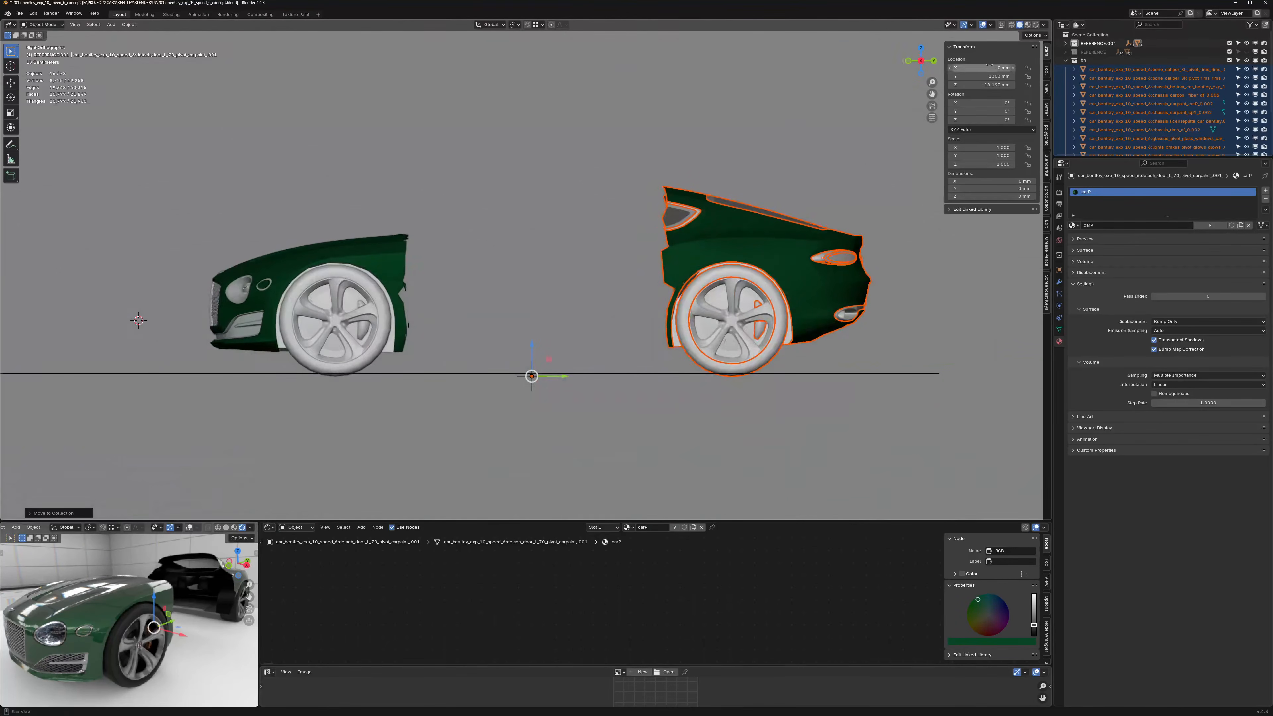
left_click(1066, 60)
left_click_drag(1075, 62, 1087, 47)
middle_click_drag(705, 242, 722, 260, "shift")
Step: With X-ray on, open the rear wheel's tire in Edit Mode and convert all its triangles to quads
left_click(705, 250)
key("alt+z")
left_click(780, 327)
key("Tab")
key("alt+q")
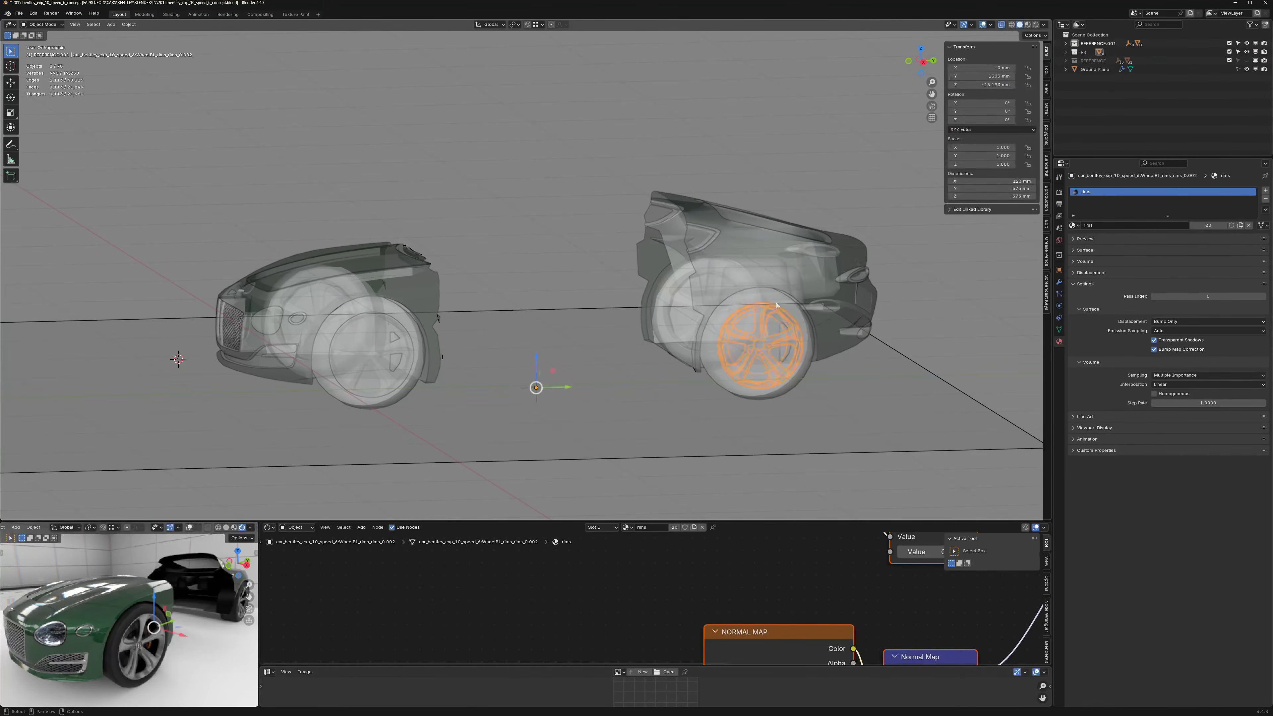
scroll(782, 326, "up", 3)
key("a")
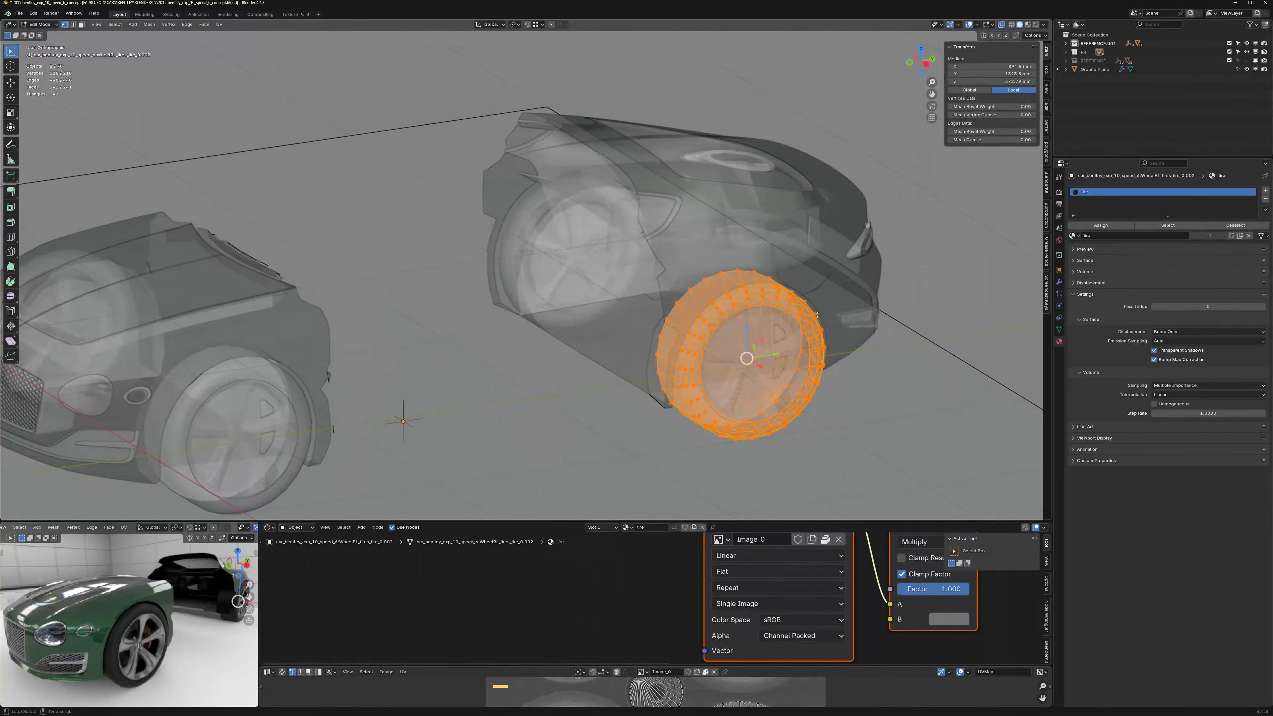
key("alt+j")
Step: Snap the 3D cursor to the edge loop around the rear tire's rim opening and set the tire's origin there
scroll(778, 318, "up", 3)
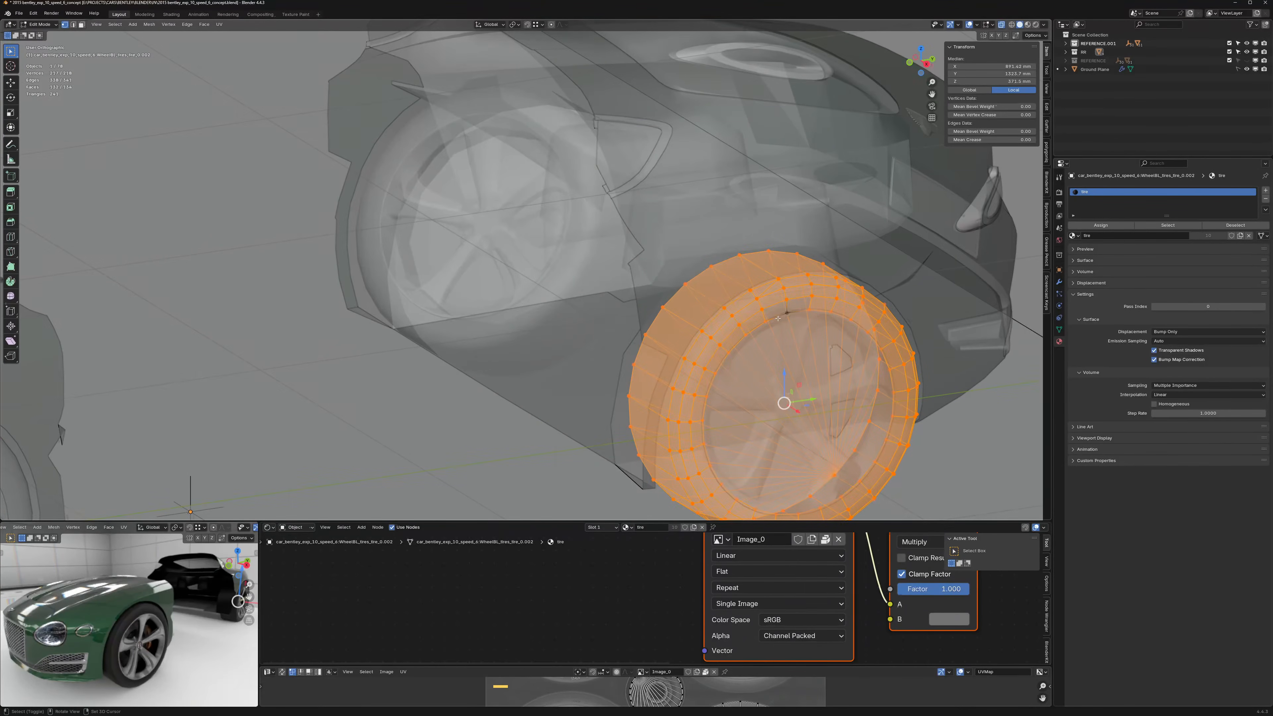
left_click(780, 318, "alt")
scroll(777, 341, "down", 3)
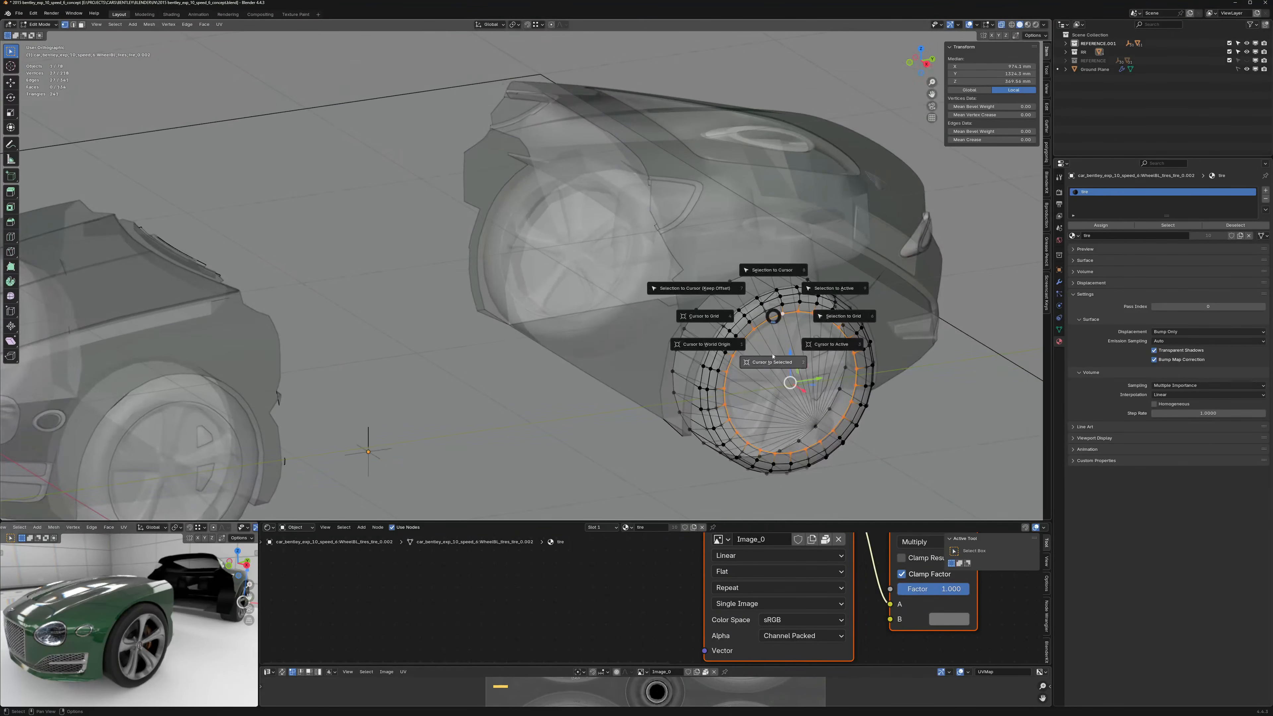
scroll(773, 360, "down", 2)
key("Tab")
key("q")
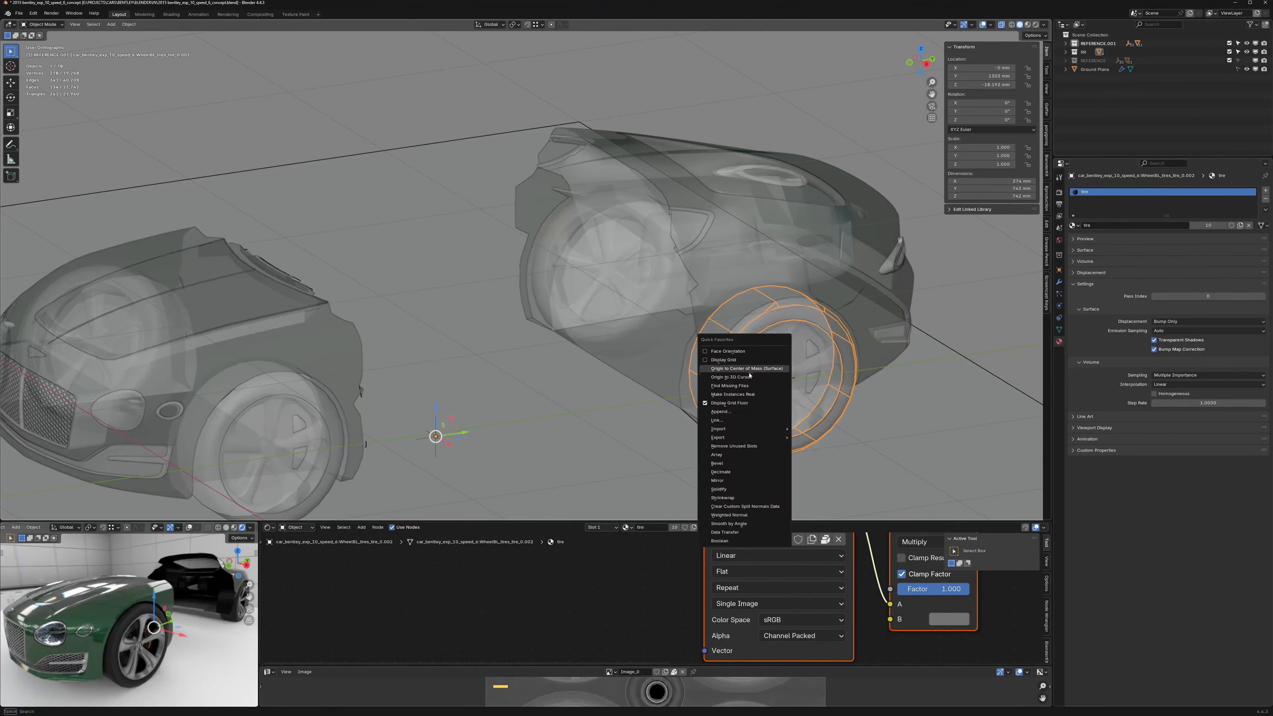
left_click(731, 377)
Step: Parent all rear section objects to the rear tire with Object (Keep Transform) and deselect everything
scroll(731, 376, "down", 4)
middle_click_drag(731, 377, 728, 370)
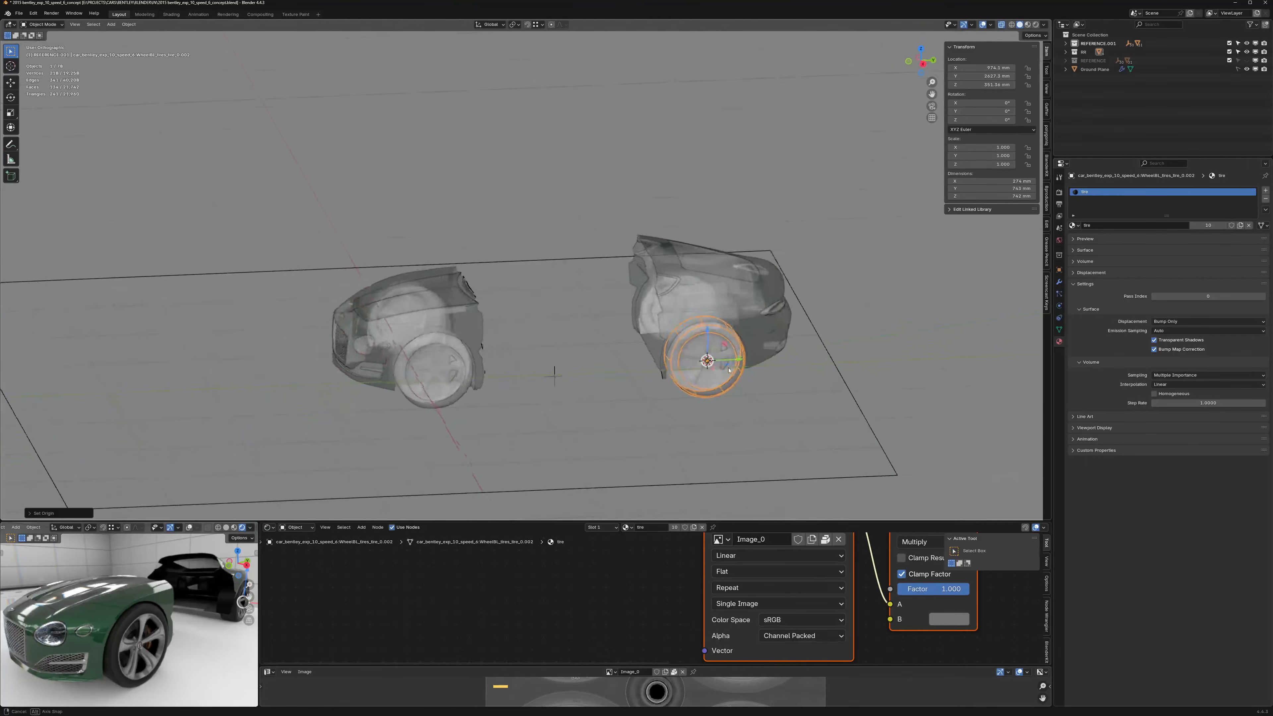
left_click_drag(856, 165, 574, 519)
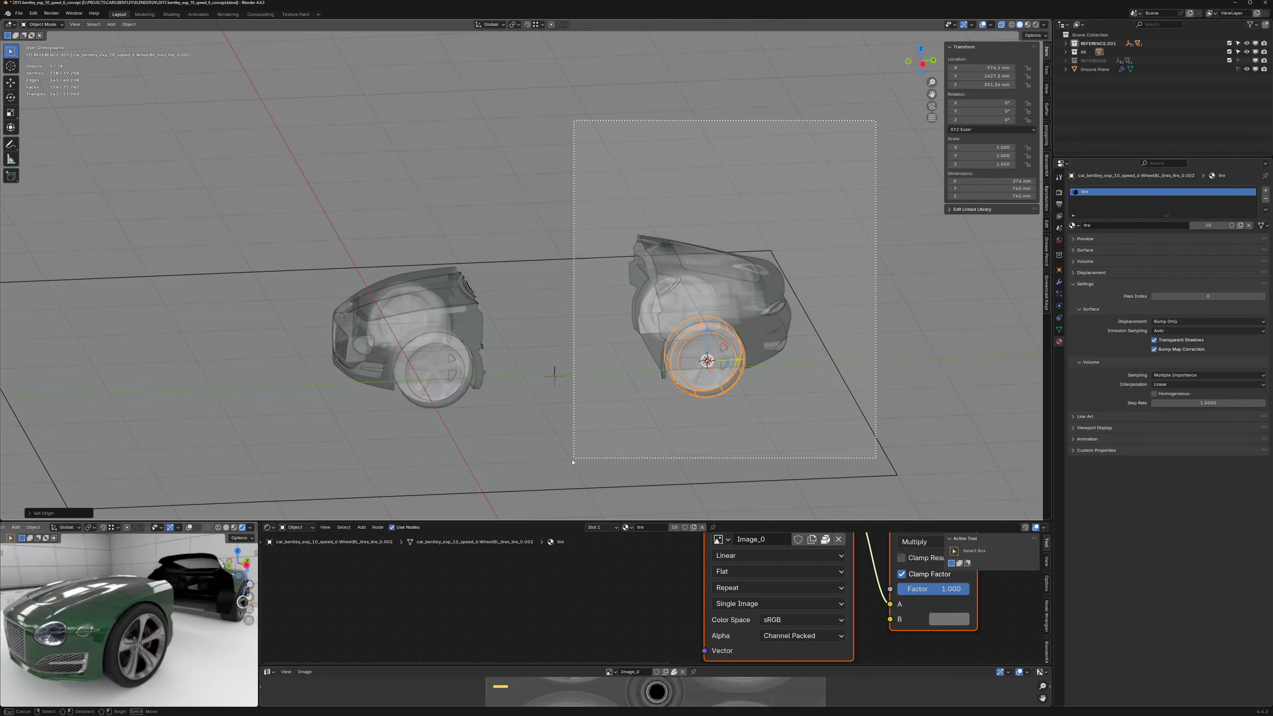
middle_click_drag(706, 356, 716, 346)
key("ctrl+p")
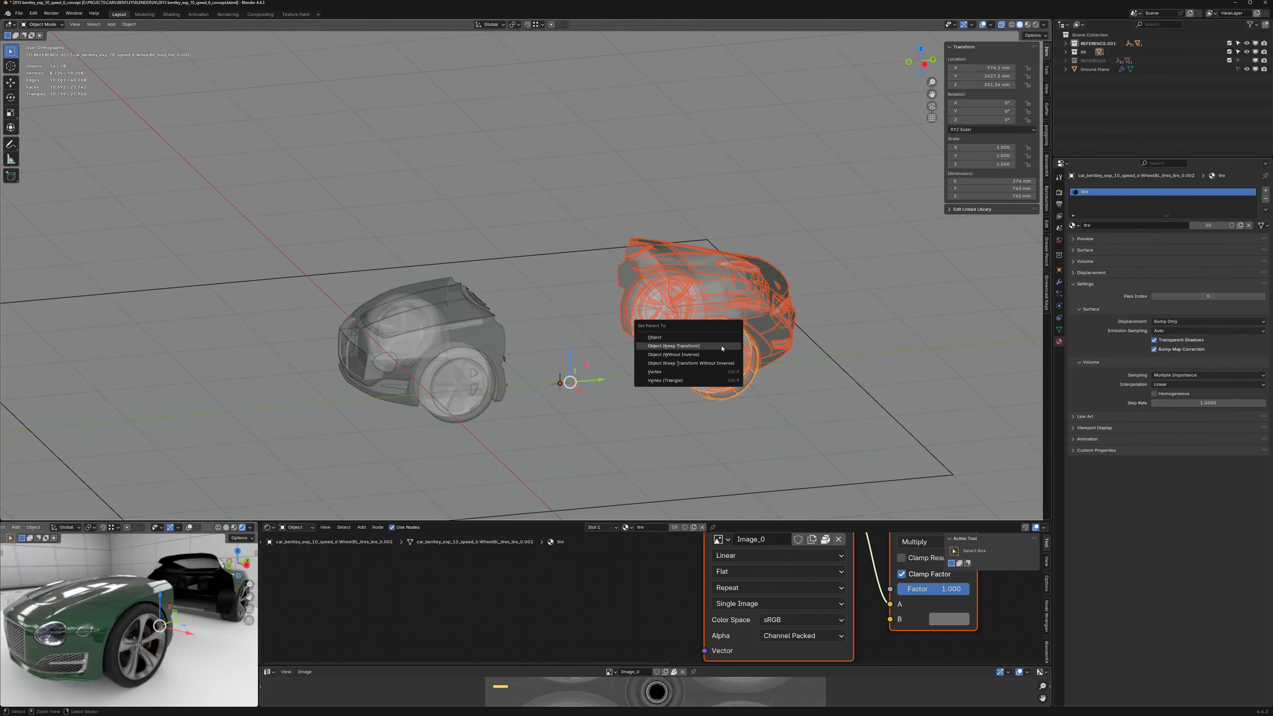
left_click(721, 347)
key("alt+a")
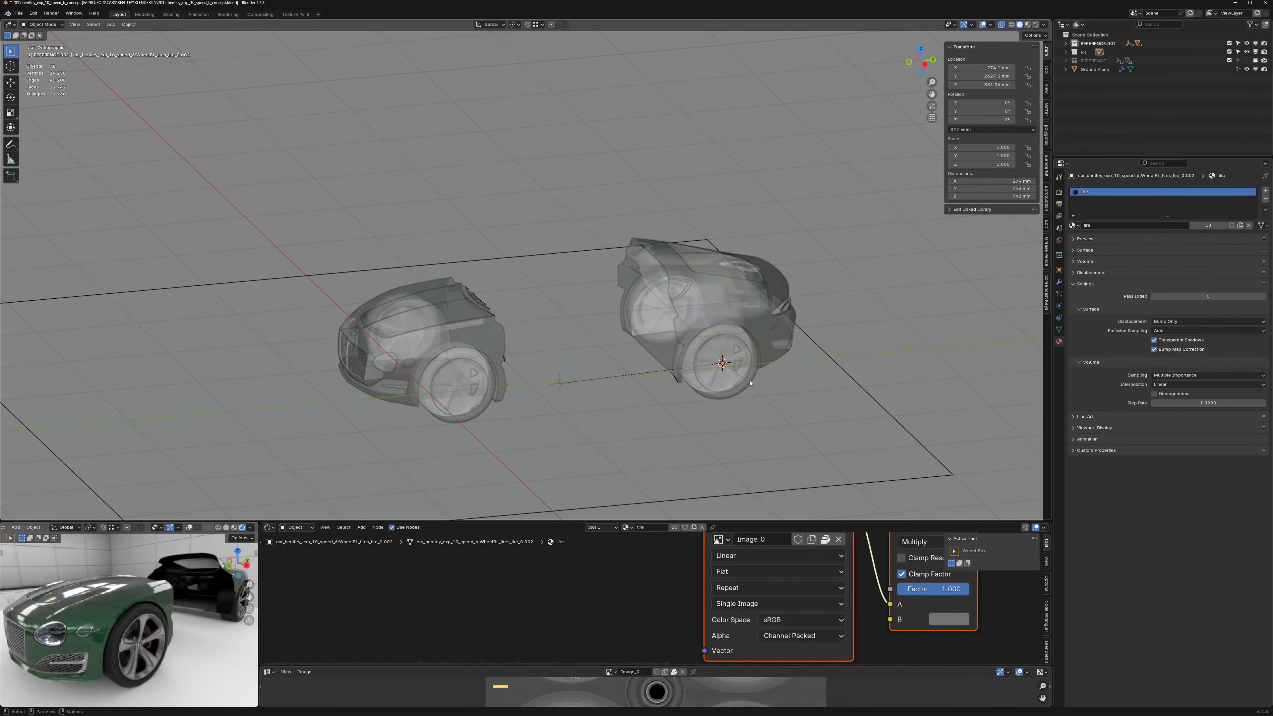
Step: Expand the RR collection and set the rear tire's Y location to 0 mm
left_click(750, 382)
left_click(1067, 52)
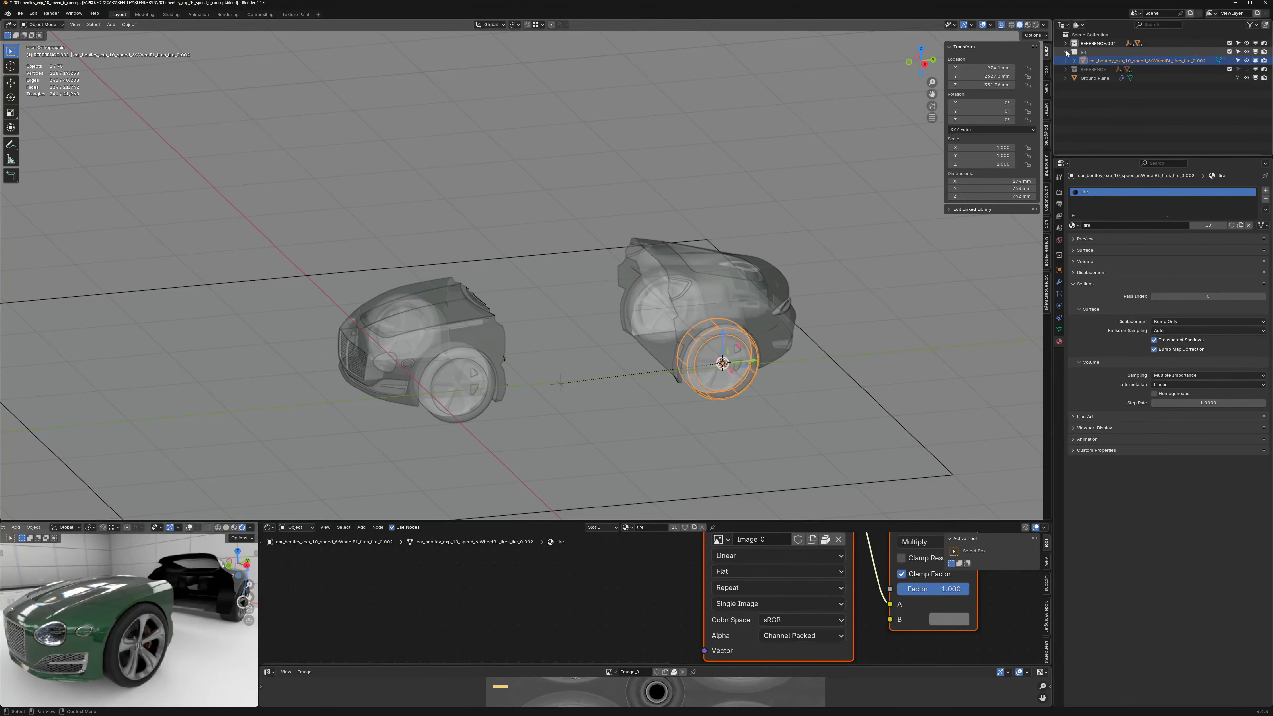
type("0")
key("Return")
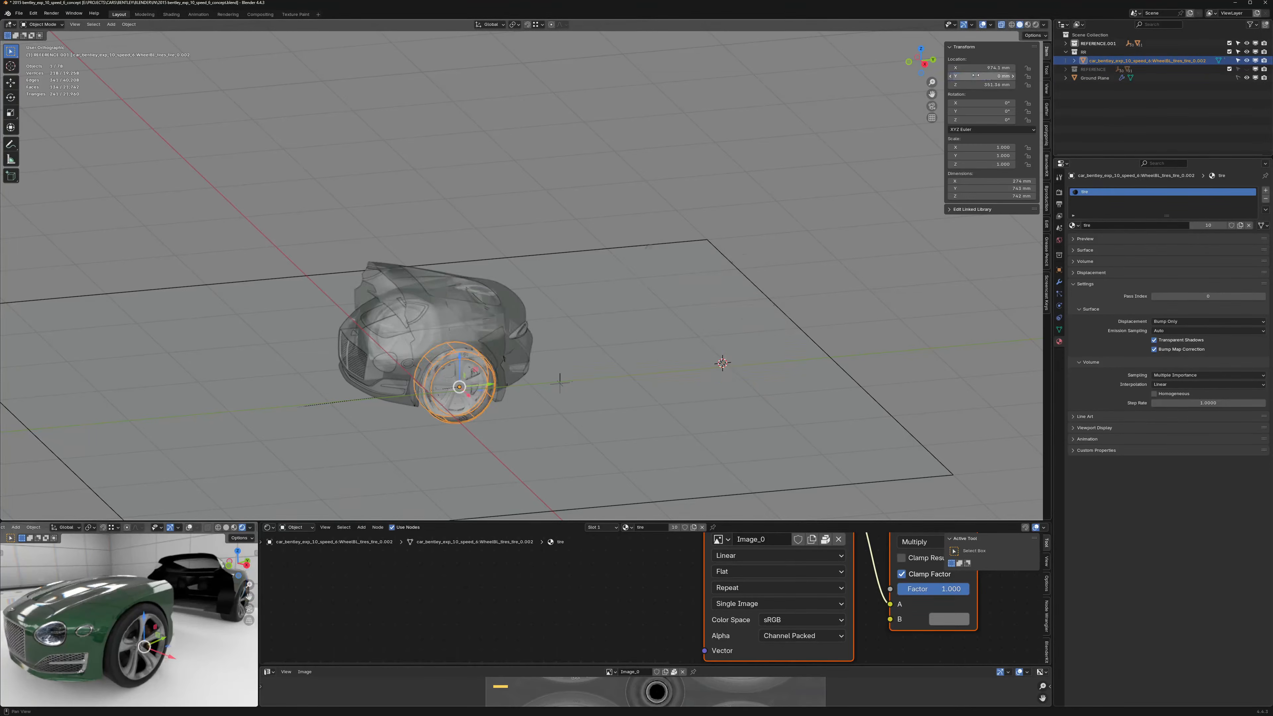
Step: Deselect the tire, hide the main viewport's overlays, turn off X-ray and view the overlapping car sections up close
left_click(670, 198)
key("shift+alt+z")
key("KP_3")
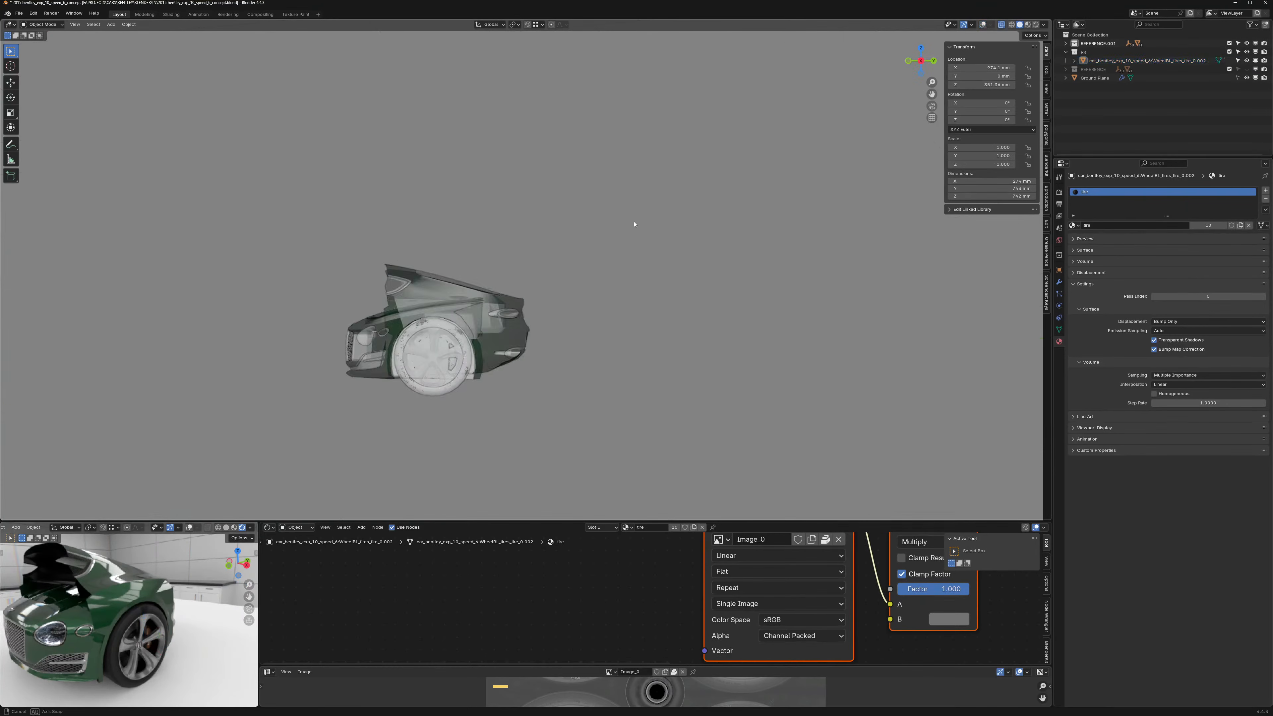
middle_click_drag(428, 286, 683, 269)
scroll(536, 248, "up", 4)
key("alt+z")
Step: Compare the front and rear wheel placement by showing the REFERENCE.001 and RR collections alternately in isolation
key("1")
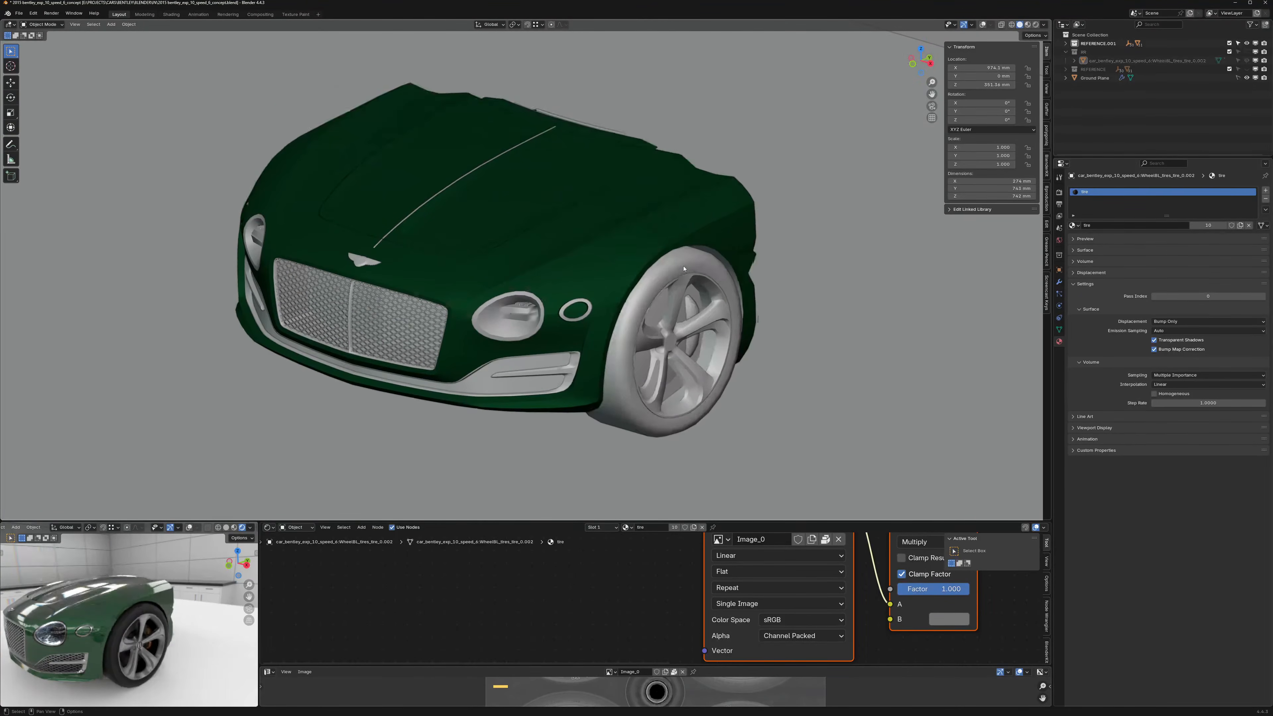
key("2")
key("1")
key("2")
key("1")
key("2")
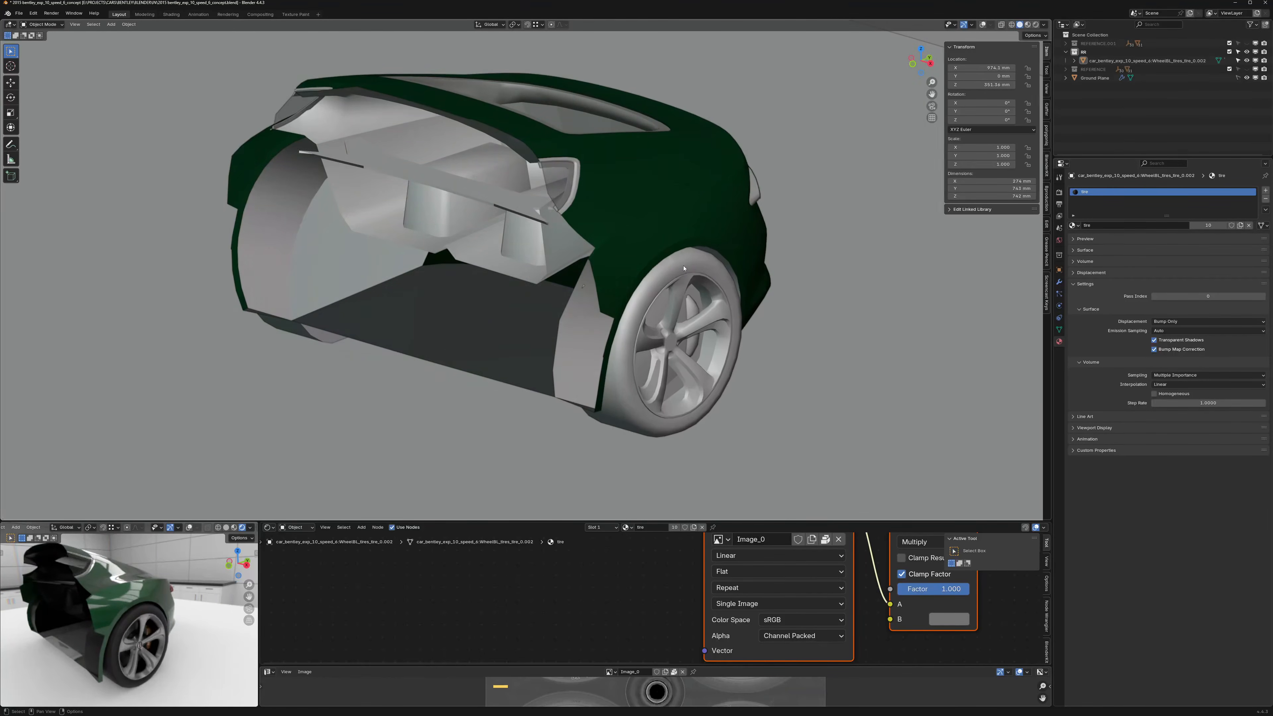
key("1")
key("2")
key("1")
key("2")
key("1")
Step: Compare the front and rear sections from the top and front views by alternating which collection is shown
key("KP_7")
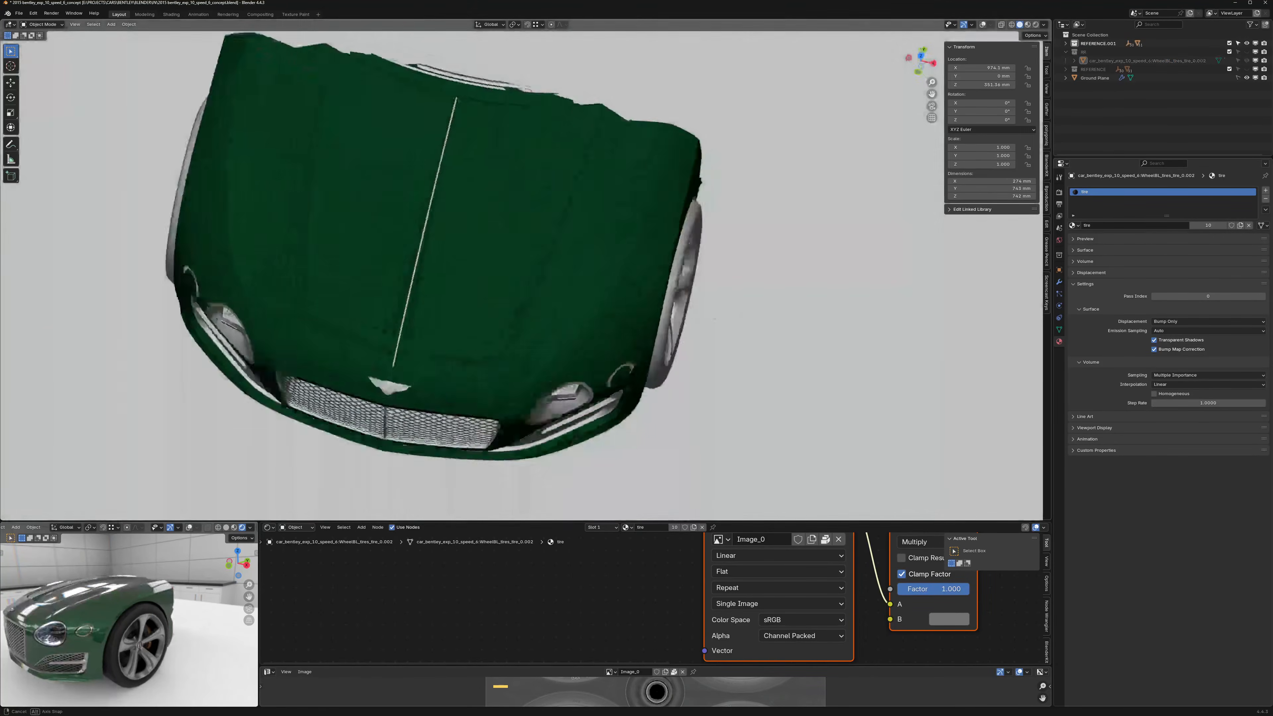
scroll(671, 241, "up", 3)
key("2")
scroll(665, 234, "down", 6)
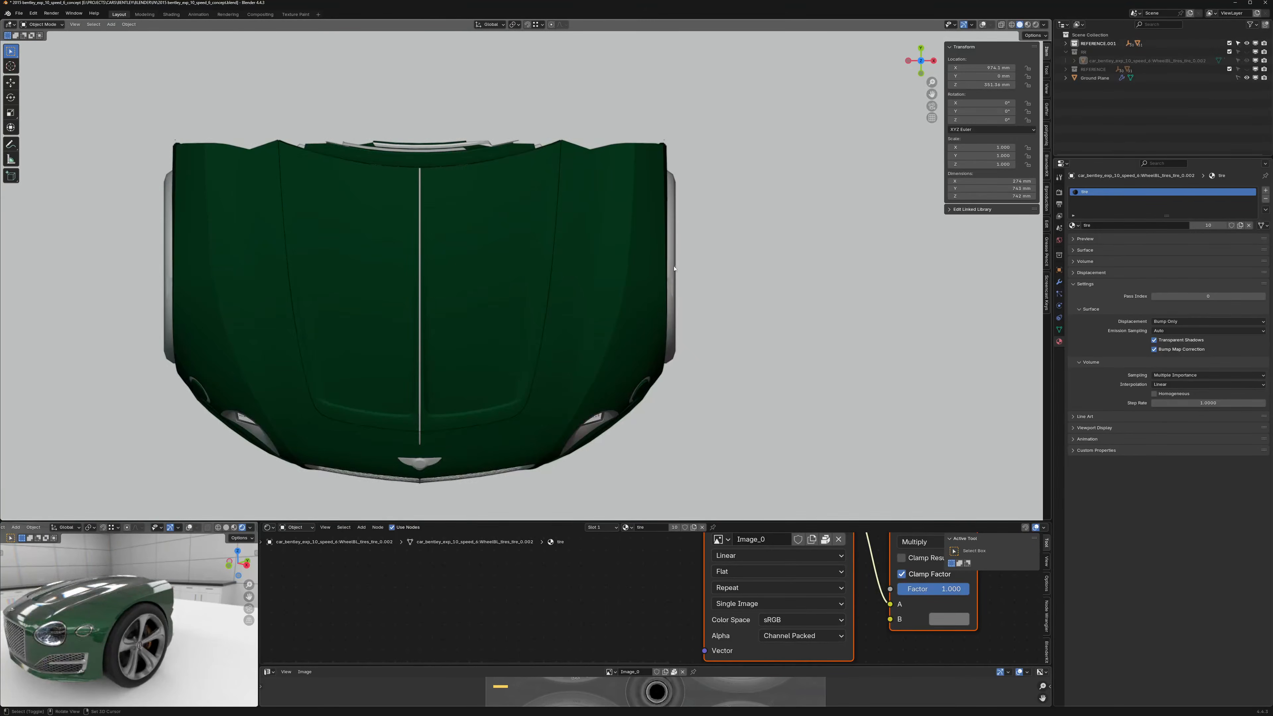
middle_click_drag(674, 268, 673, 189)
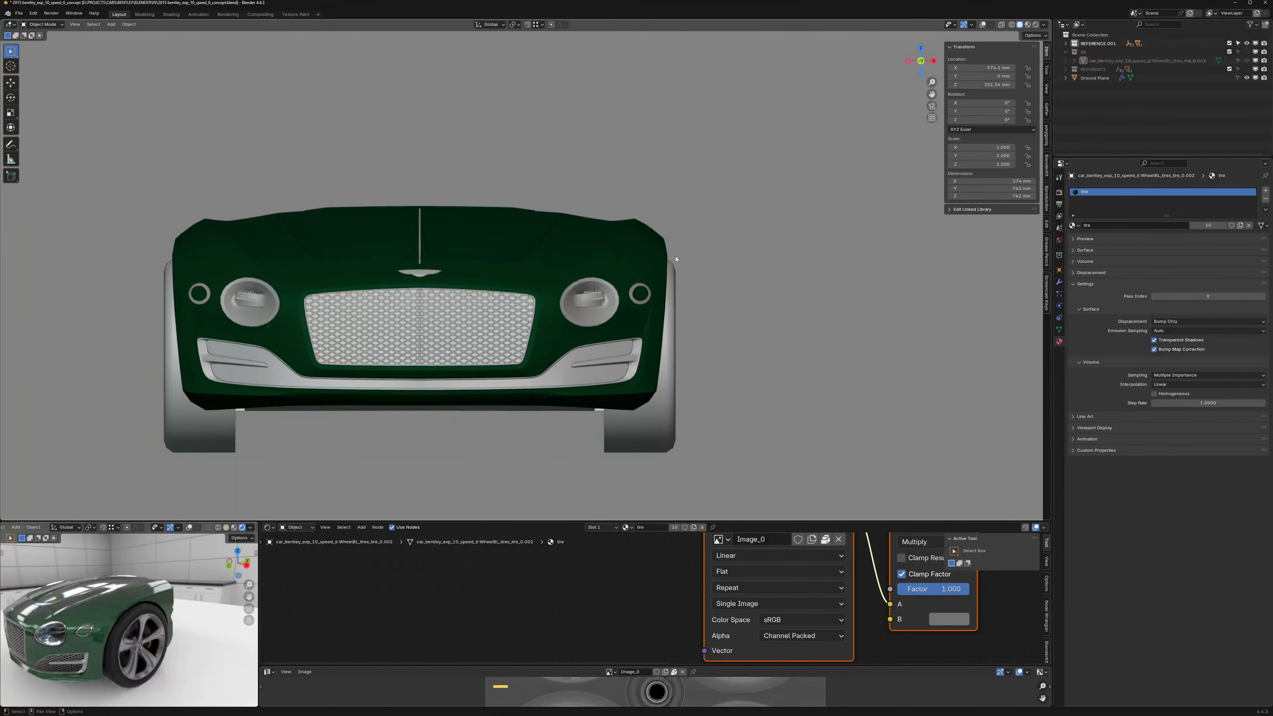
key("2")
key("1")
key("2")
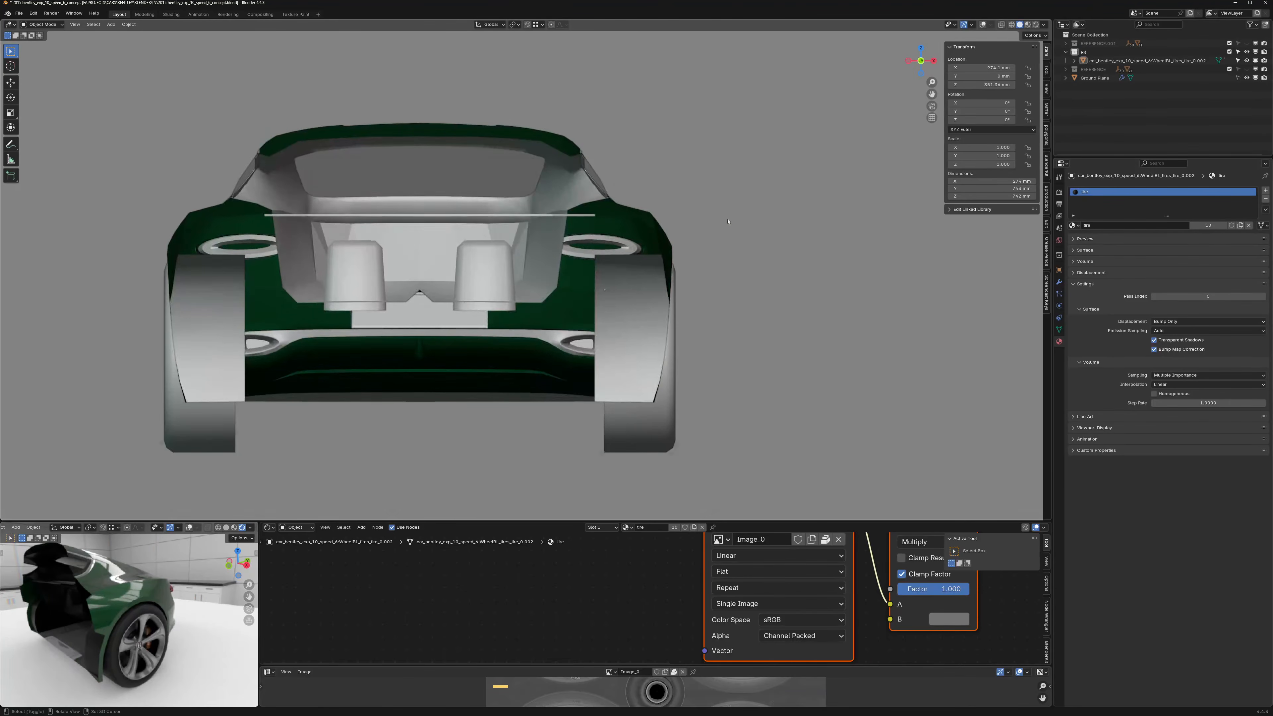
middle_click_drag(727, 221, 625, 209)
key("1")
key("2")
key("1")
Step: In right orthographic view with X-ray on, hide all parts of the front section except the wheels
key("alt+z")
scroll(622, 215, "up", 1)
left_click_drag(729, 96, 510, 205)
key("alt+z")
key("KP_3")
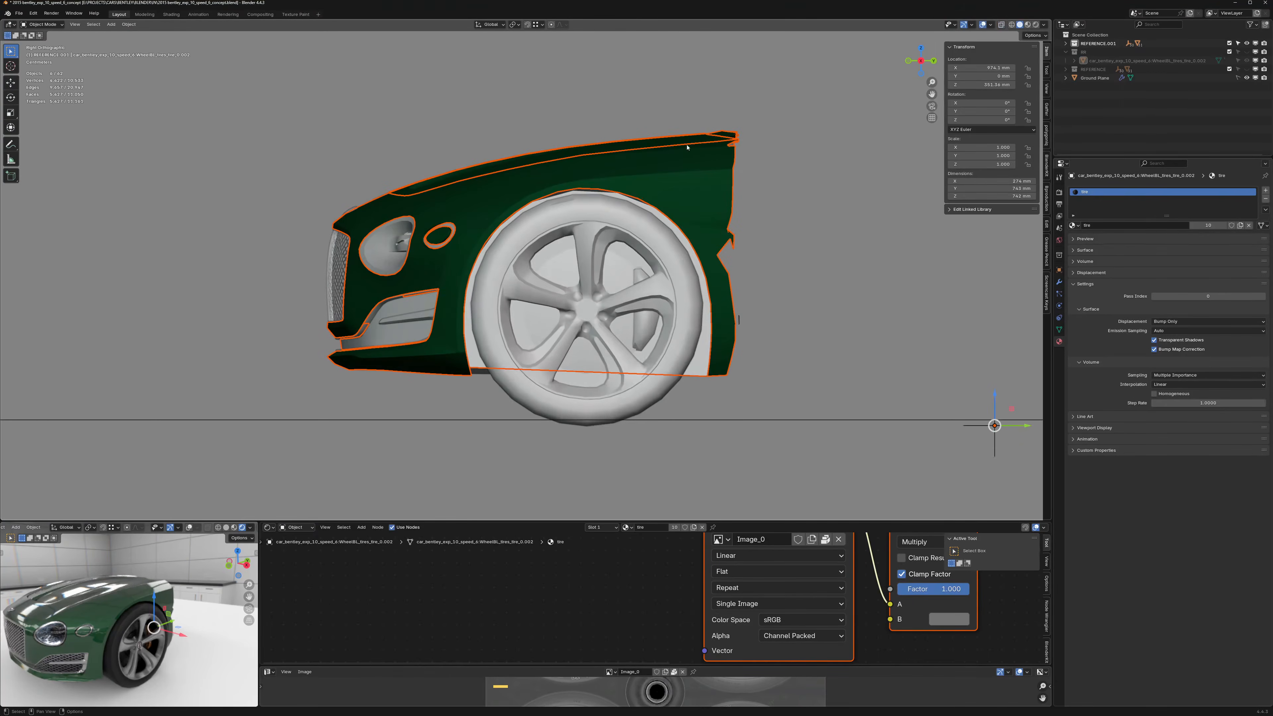
key("alt+z")
left_click_drag(760, 108, 609, 183)
key("h")
left_click_drag(467, 131, 296, 366)
key("h")
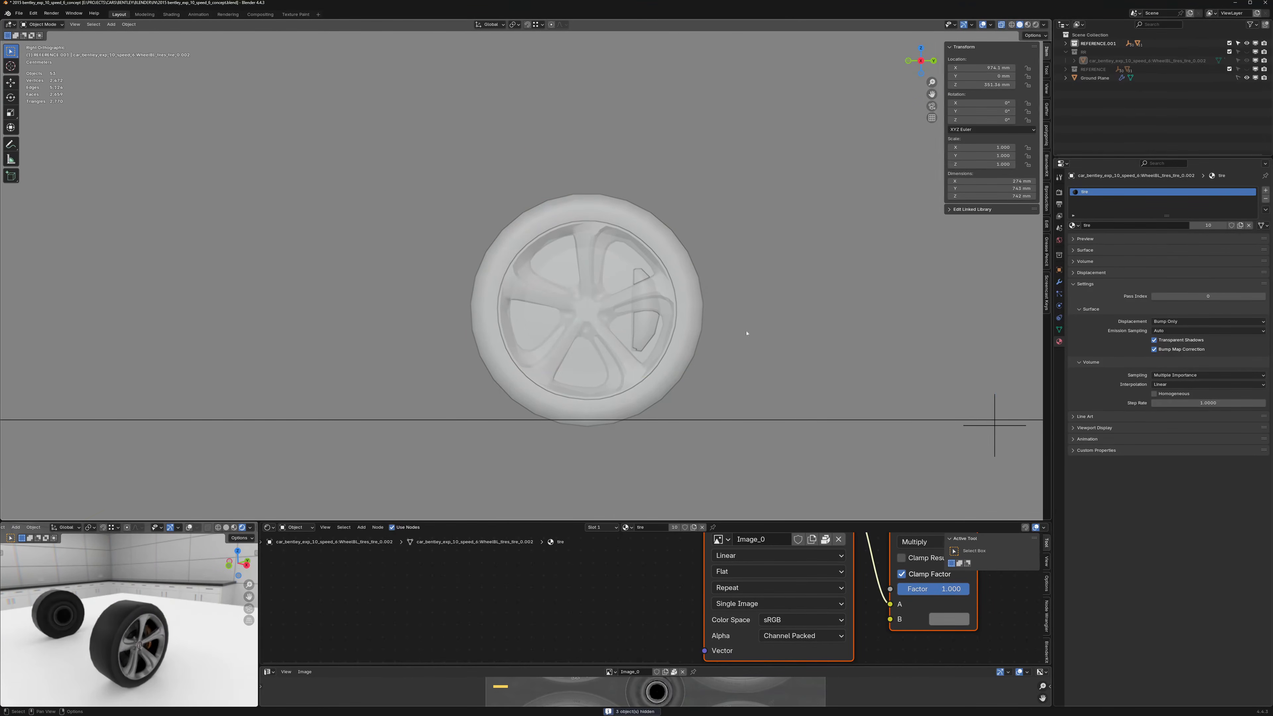
Step: Move the right front wheel's tire, rim and caliper objects into a new collection named FR WHEEL
middle_click_drag(744, 332, 686, 314)
scroll(686, 314, "down", 3)
left_click_drag(699, 187, 553, 412)
middle_click_drag(673, 292, 661, 285)
key("m")
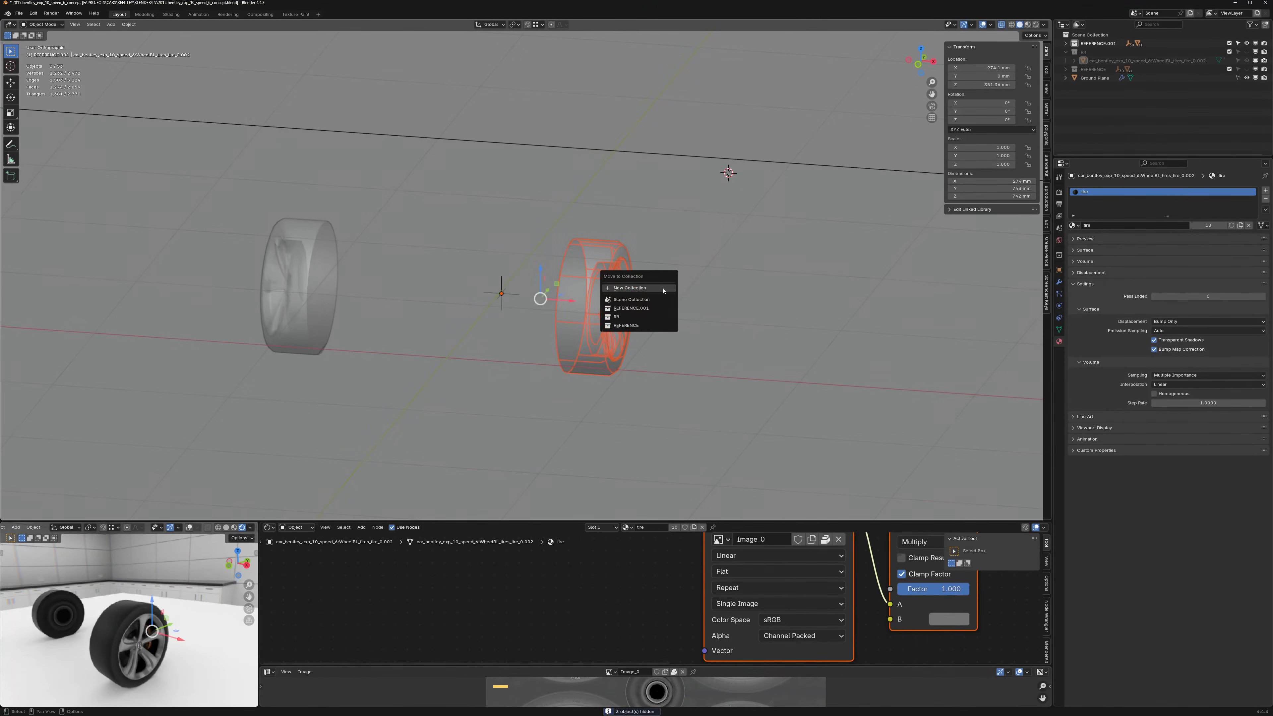
left_click(662, 288)
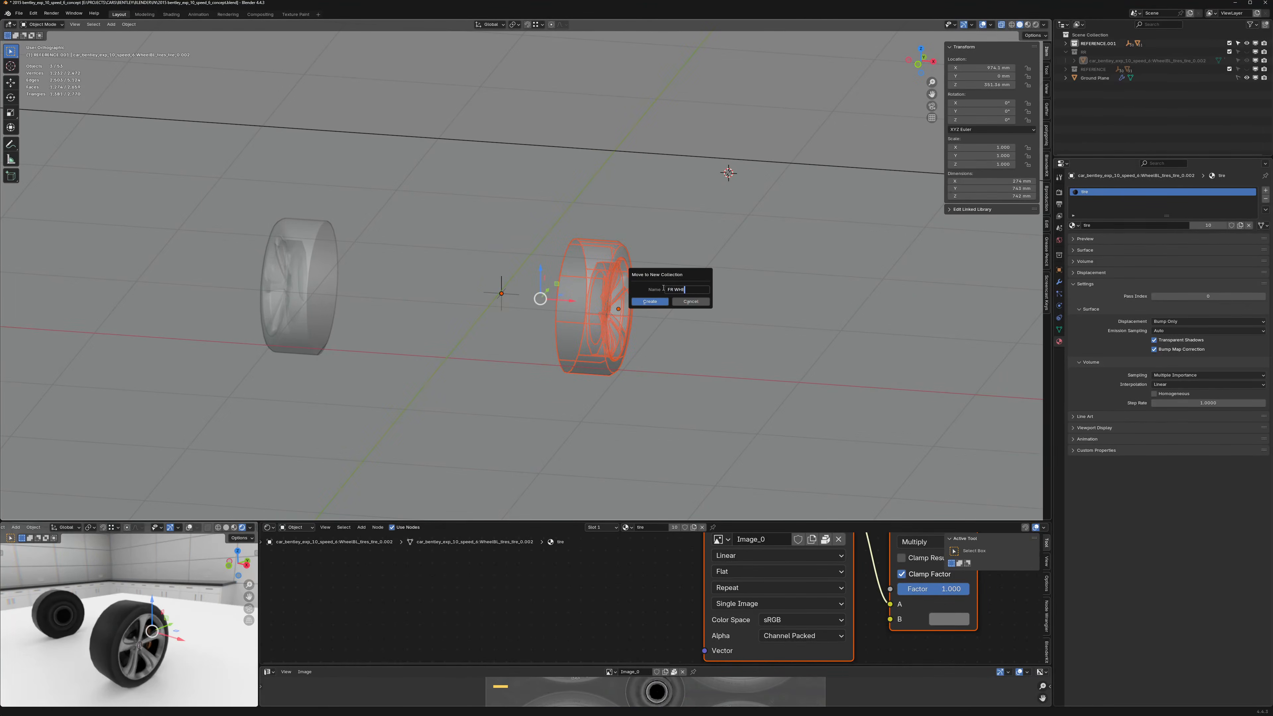
left_click(646, 301)
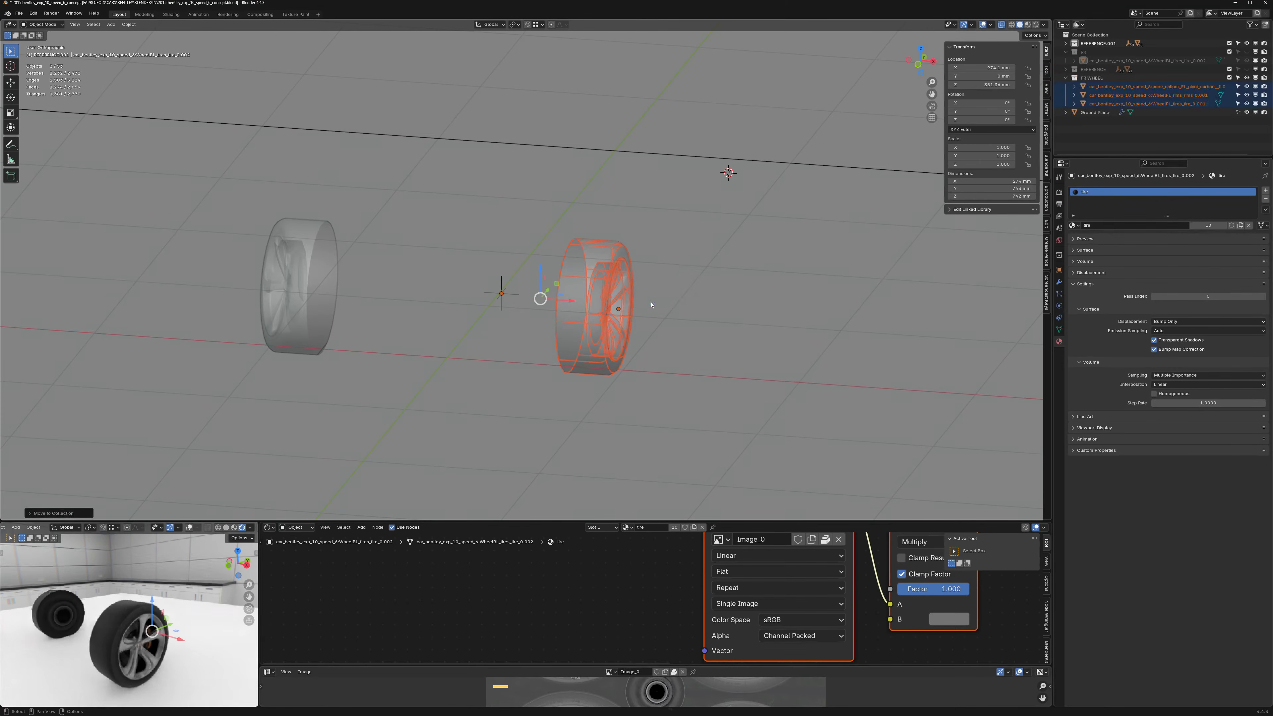
Step: Hide the FR WHEEL collection and place it directly below the RR collection in the hierarchy
middle_click_drag(698, 196, 708, 191, "shift")
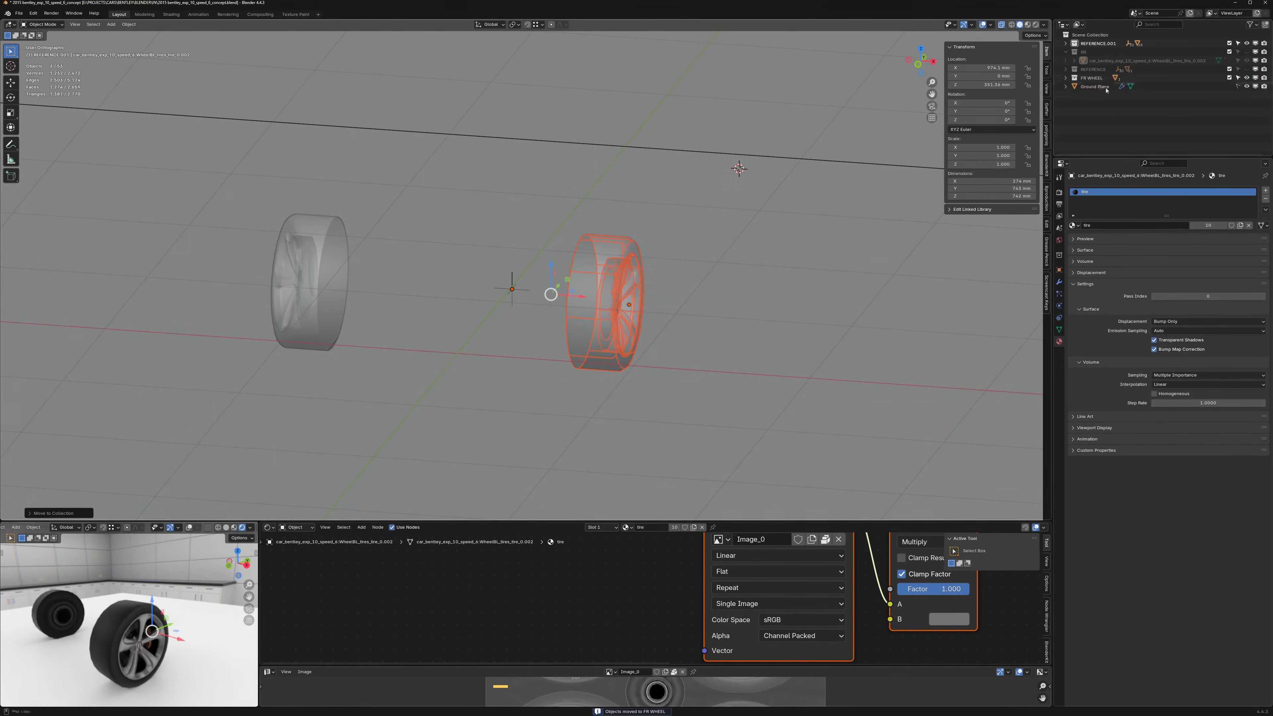
left_click(1246, 78)
left_click_drag(1093, 78, 1089, 65)
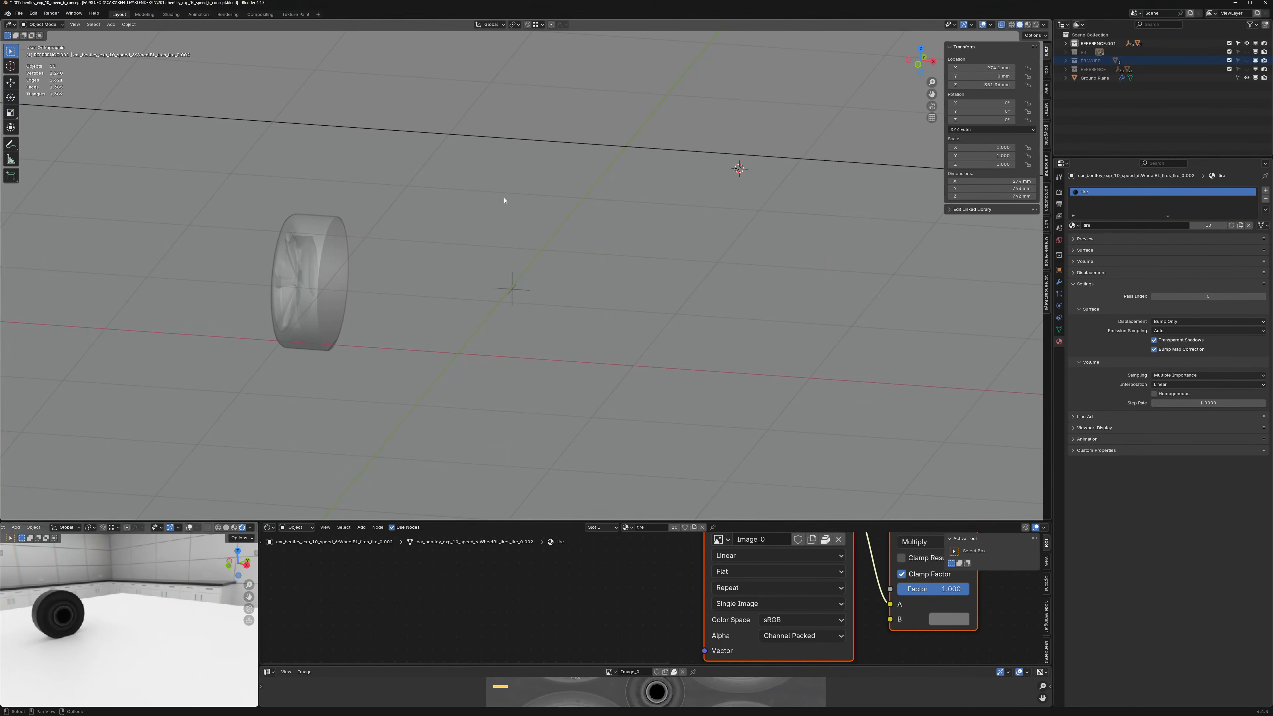
Step: Select all parts of the remaining left front wheel and delete them
middle_click_drag(504, 200, 344, 322)
left_click_drag(240, 216, 339, 408)
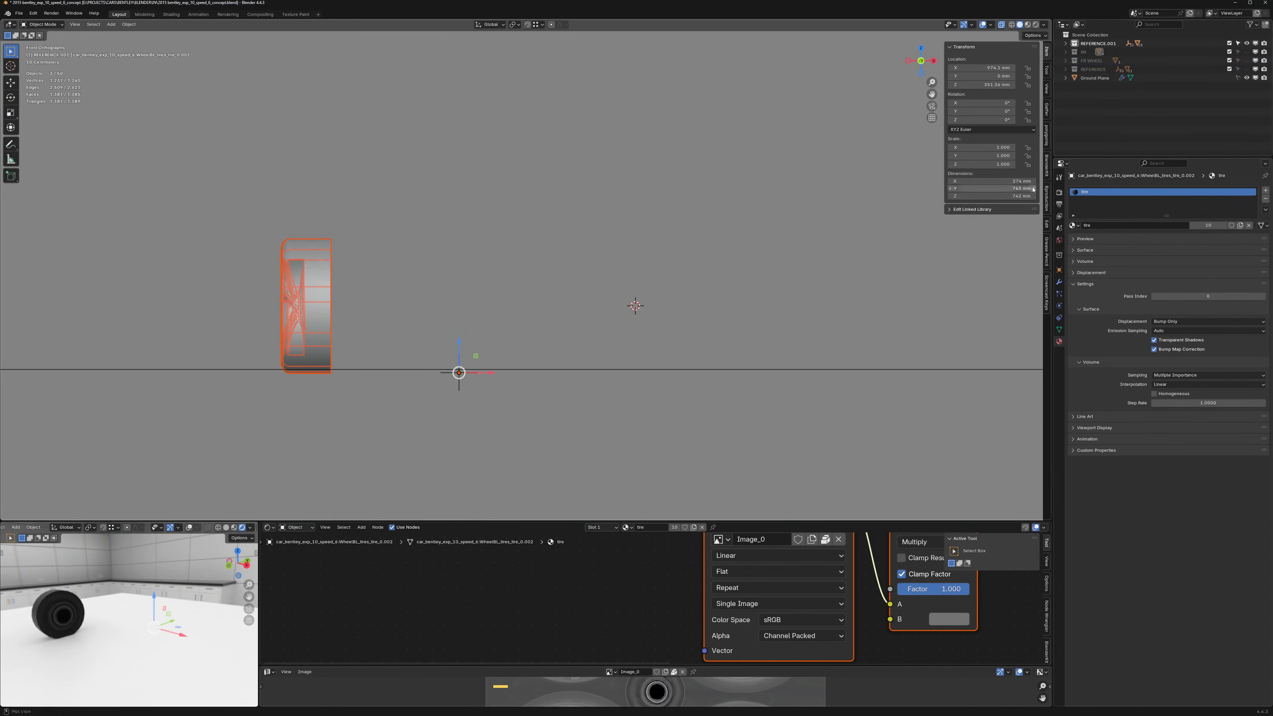
key("x")
left_click(453, 201)
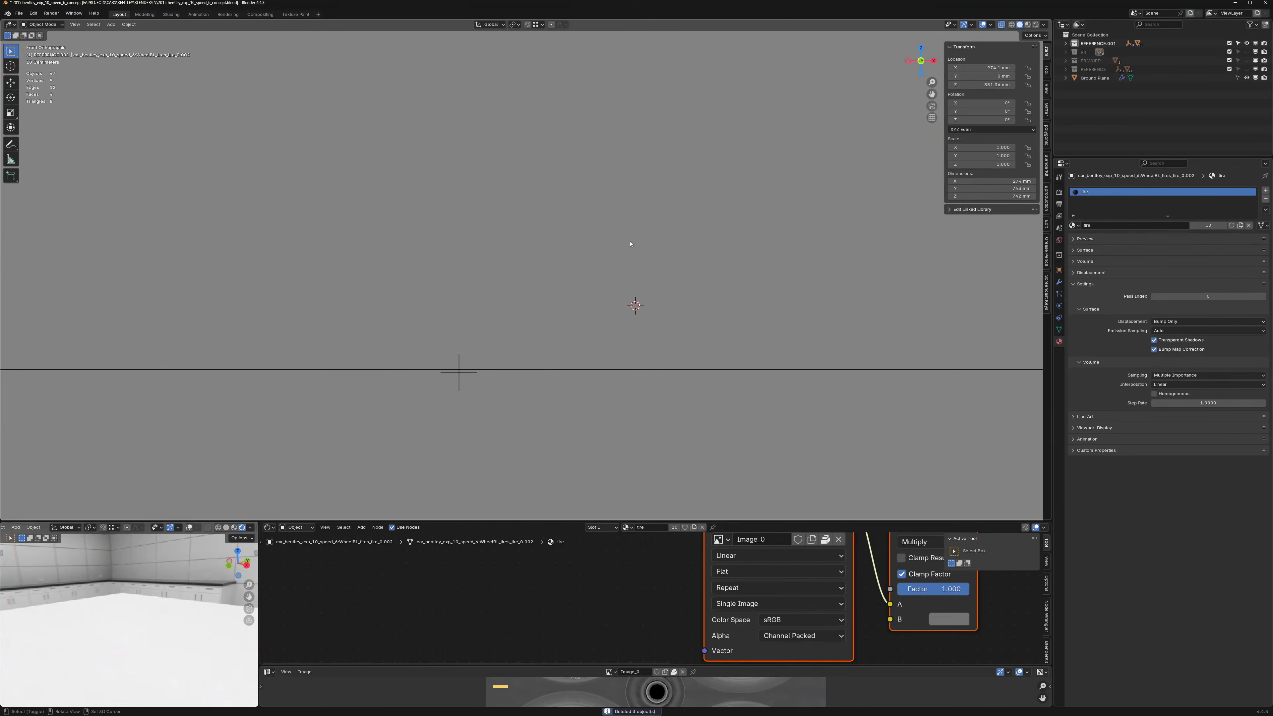
Step: Delete the leftover empties of the front section and reveal its hidden body parts with X-ray off
middle_click_drag(630, 243, 557, 269)
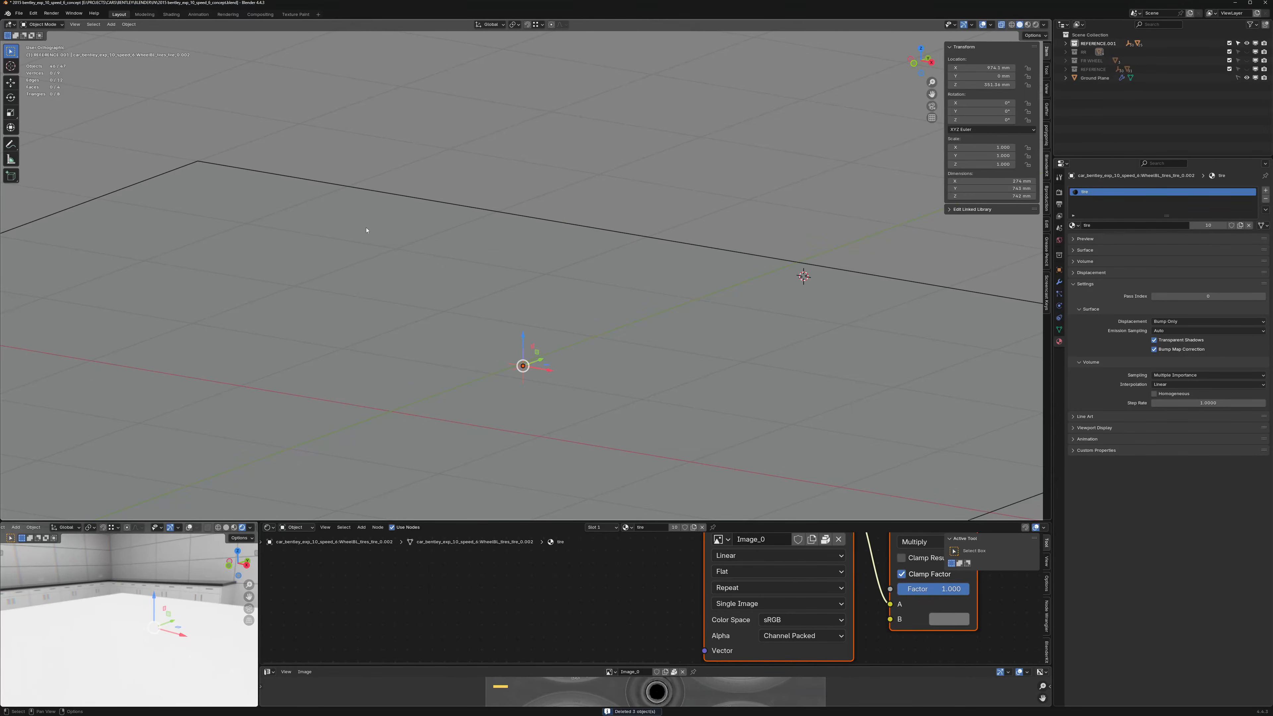
middle_click_drag(366, 230, 523, 366)
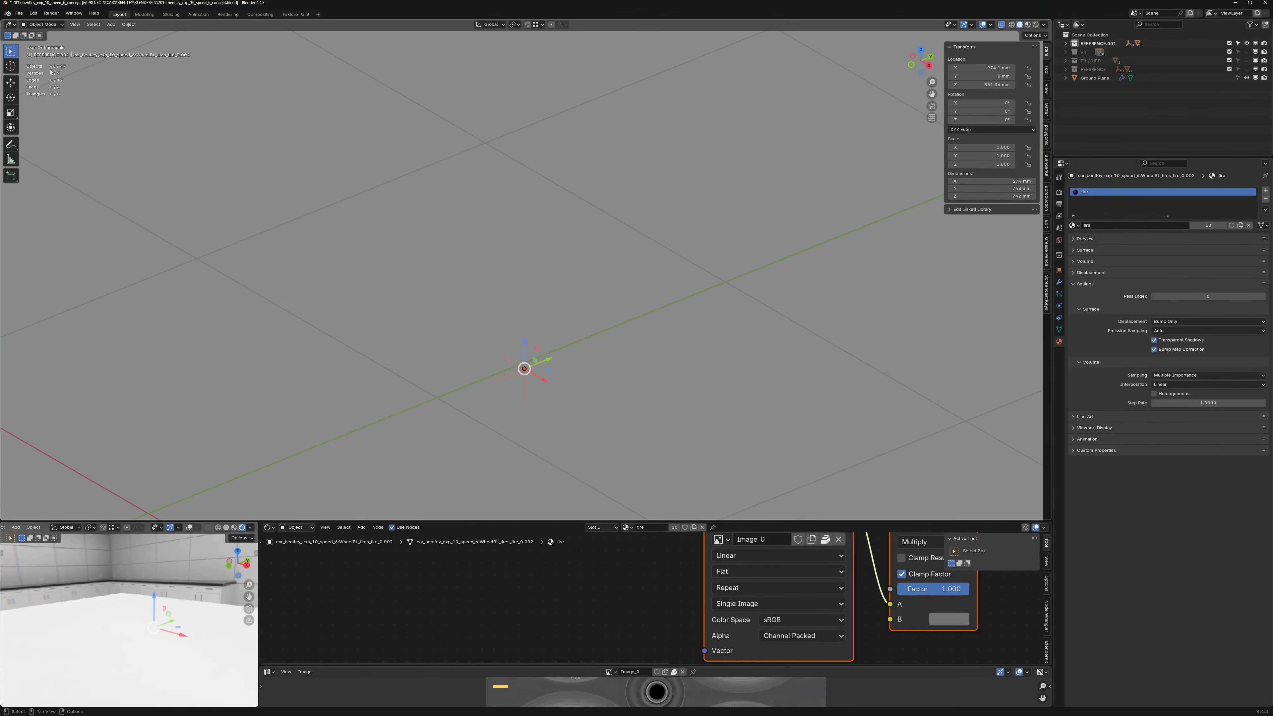
middle_click_drag(149, 140, 625, 262)
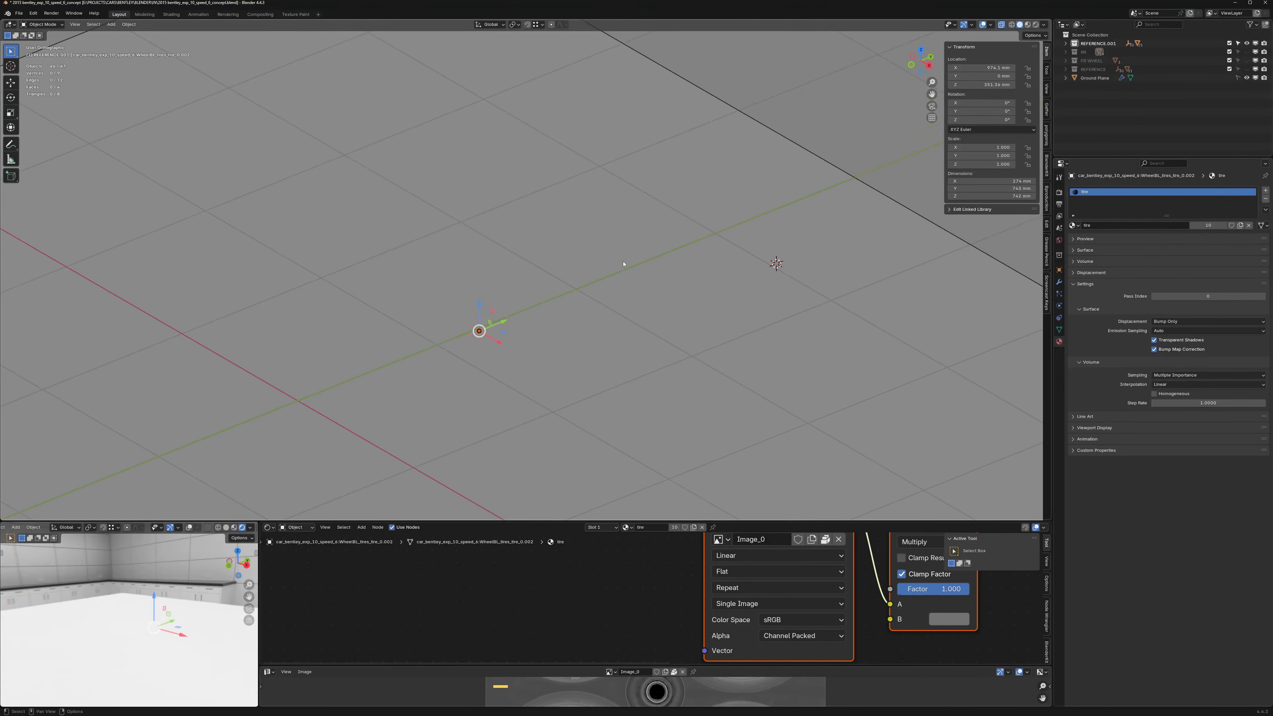
key("x")
left_click(611, 260)
key("alt+h")
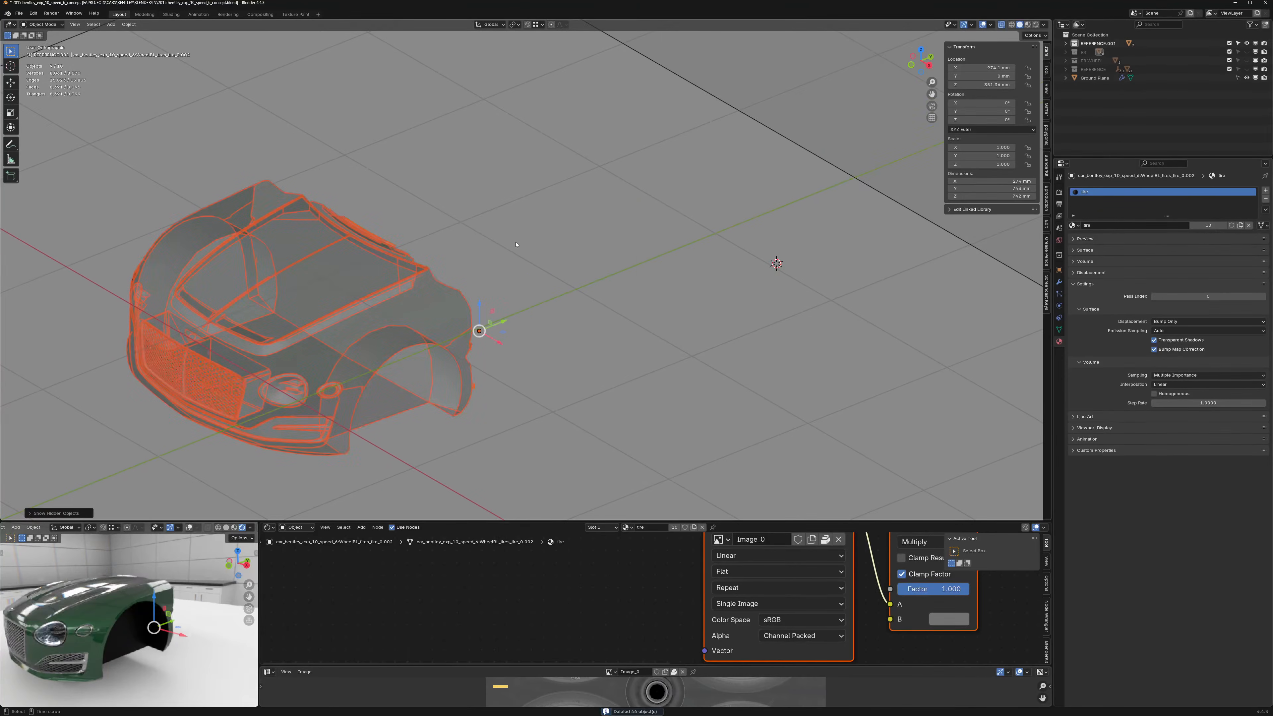
middle_click_drag(477, 264, 576, 252)
key("alt+z")
Step: Isolate the RR collection and clear the parent of all its rear-section objects
key("2")
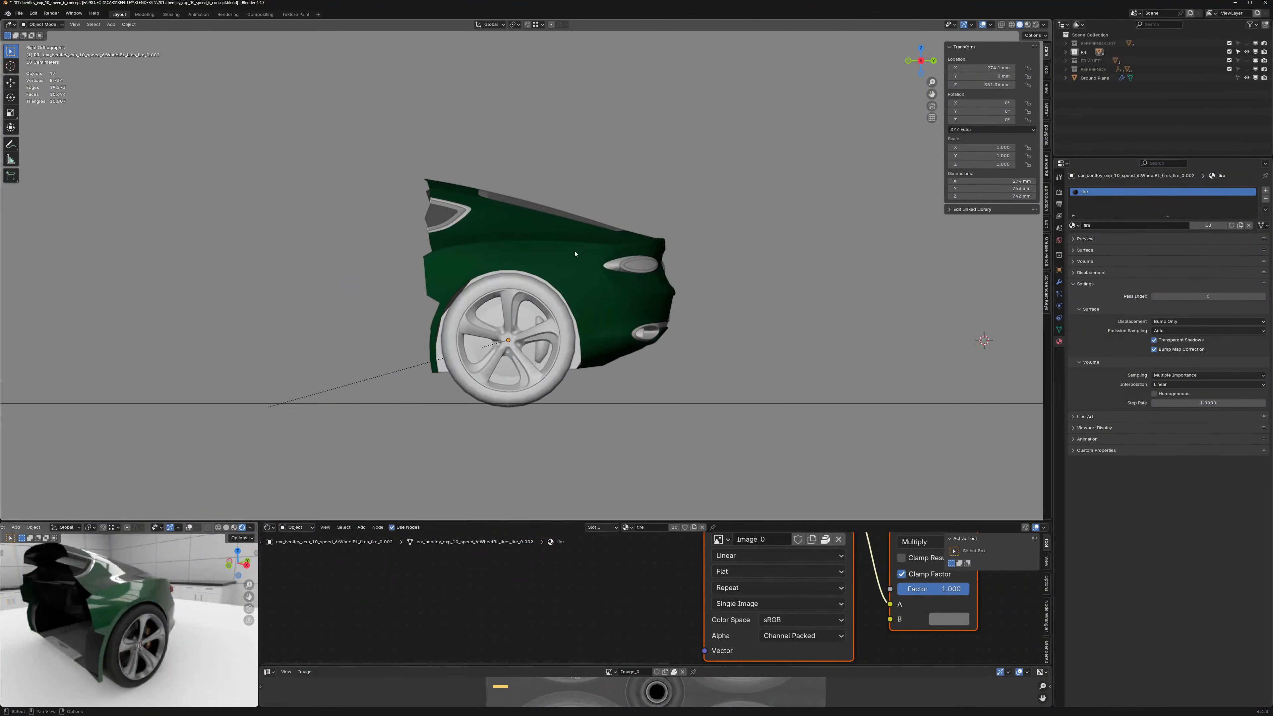
scroll(575, 253, "up", 1)
key("a")
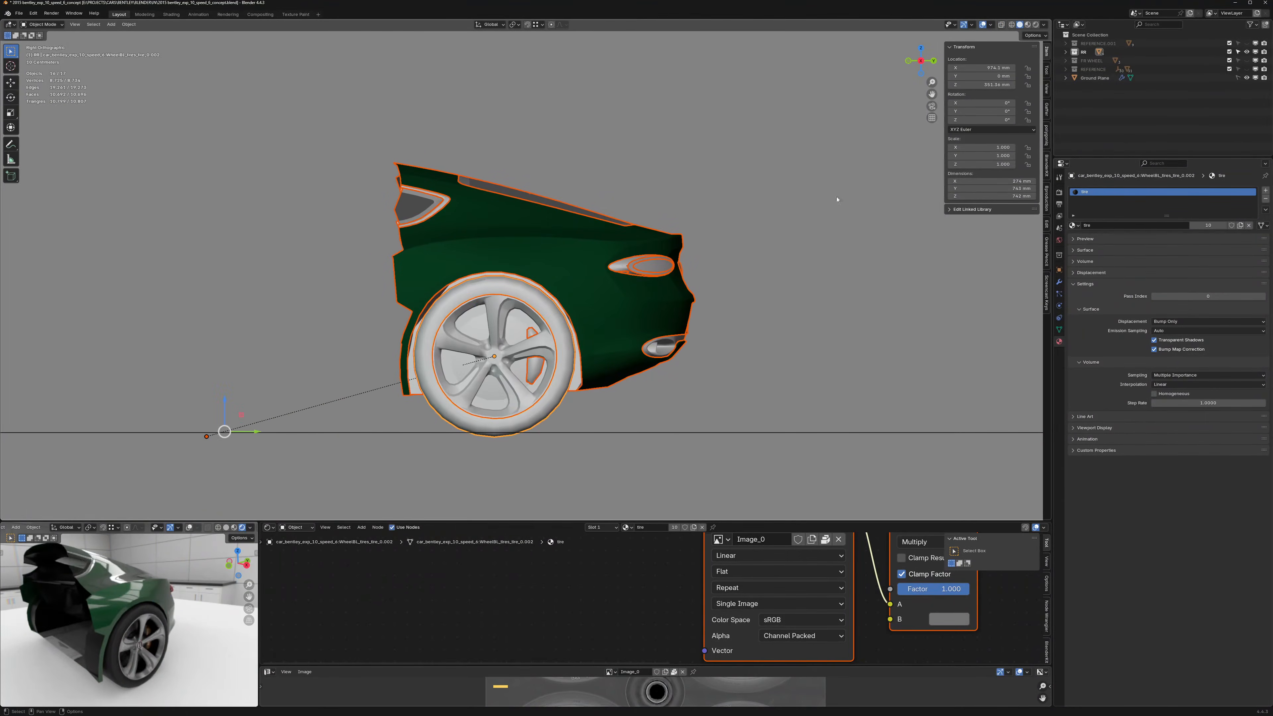
left_click(1066, 44)
left_click(1066, 44)
left_click(1066, 53)
middle_click_drag(720, 188, 718, 193, "shift")
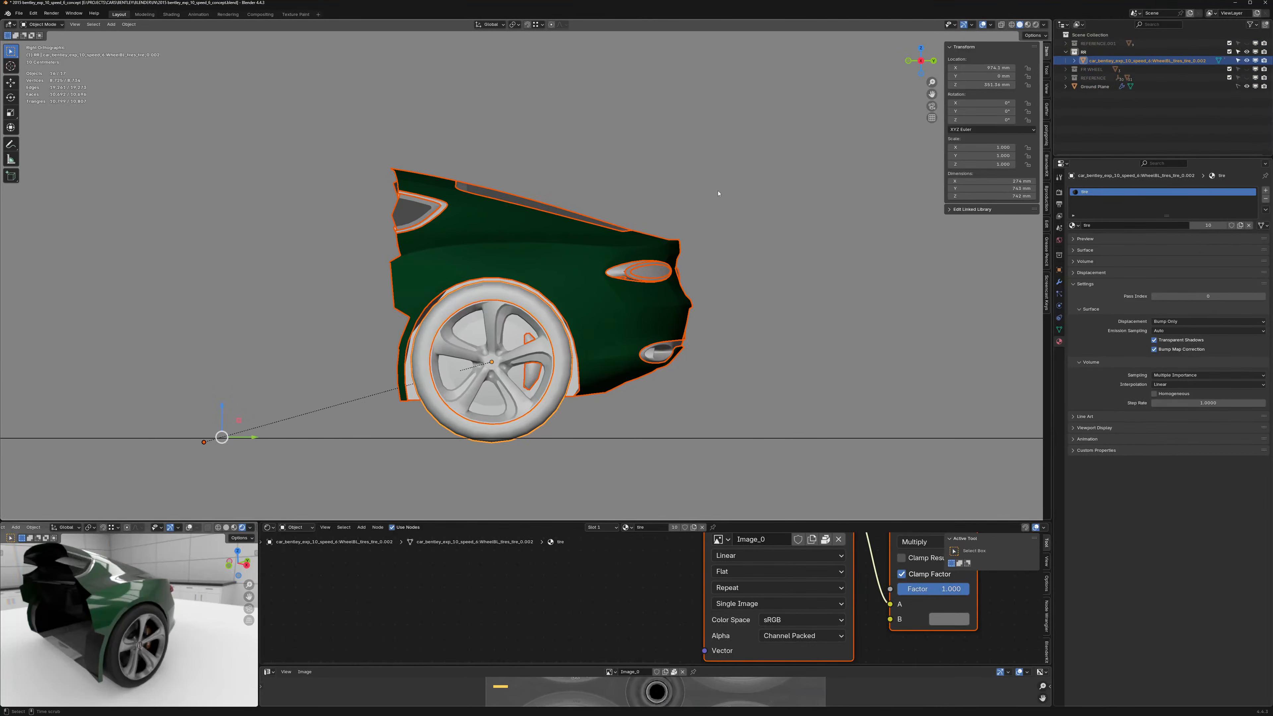
key("alt+p")
left_click(719, 191)
left_click(631, 200)
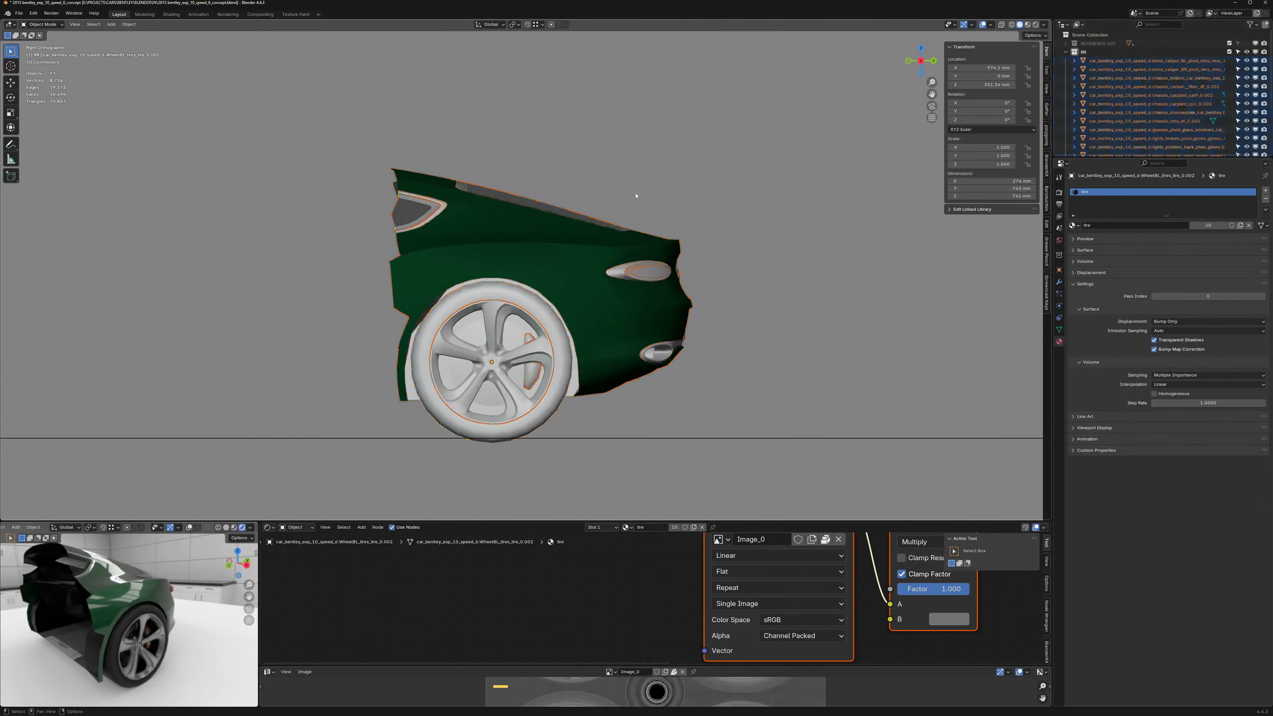
Step: Inspect the front section alone in rendered shading and return to the isolated rear section in solid shading
left_click_drag(727, 99, 432, 272)
key("1")
mouse_move(435, 205)
middle_mouse_down()
mouse_move(483, 233)
mouse_move(649, 221)
mouse_move(565, 253)
mouse_move(596, 232)
mouse_move(626, 236)
middle_mouse_up()
left_click(1037, 25)
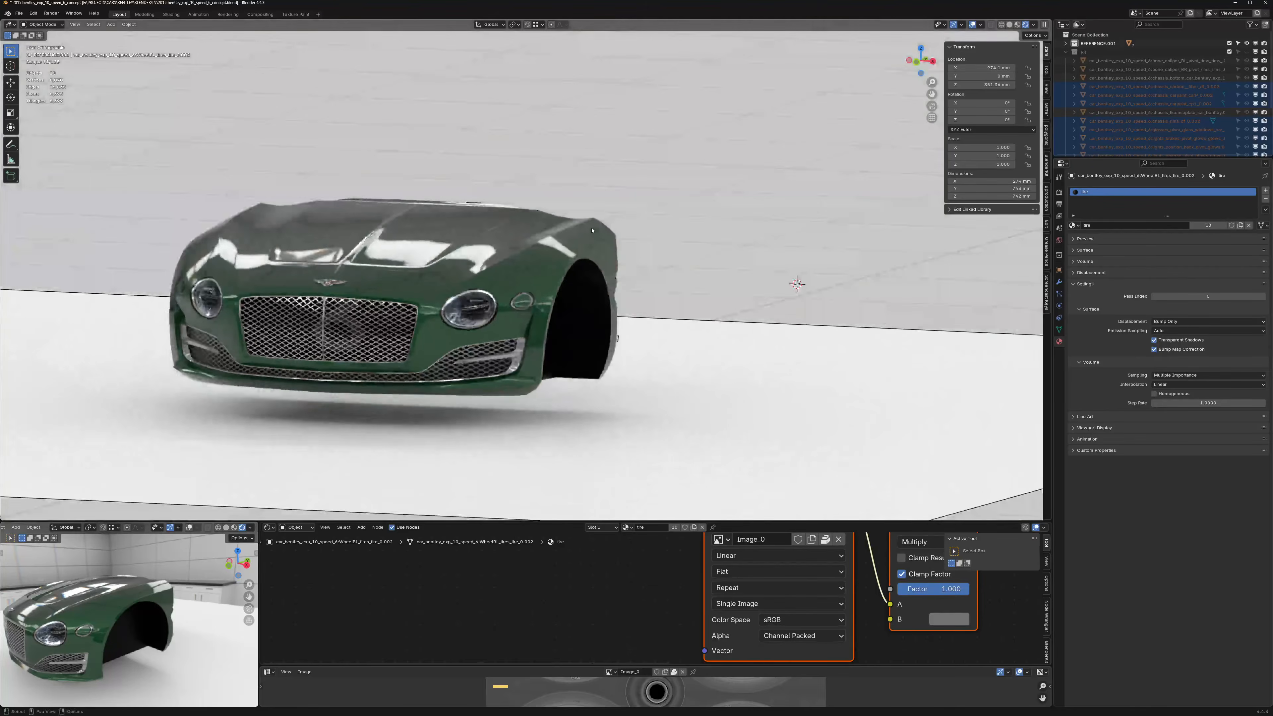
key("2")
left_click(1009, 25)
Step: In right orthographic view with X-ray on, hide all parts of the rear section except the wheels
middle_click_drag(679, 184, 579, 190, "alt")
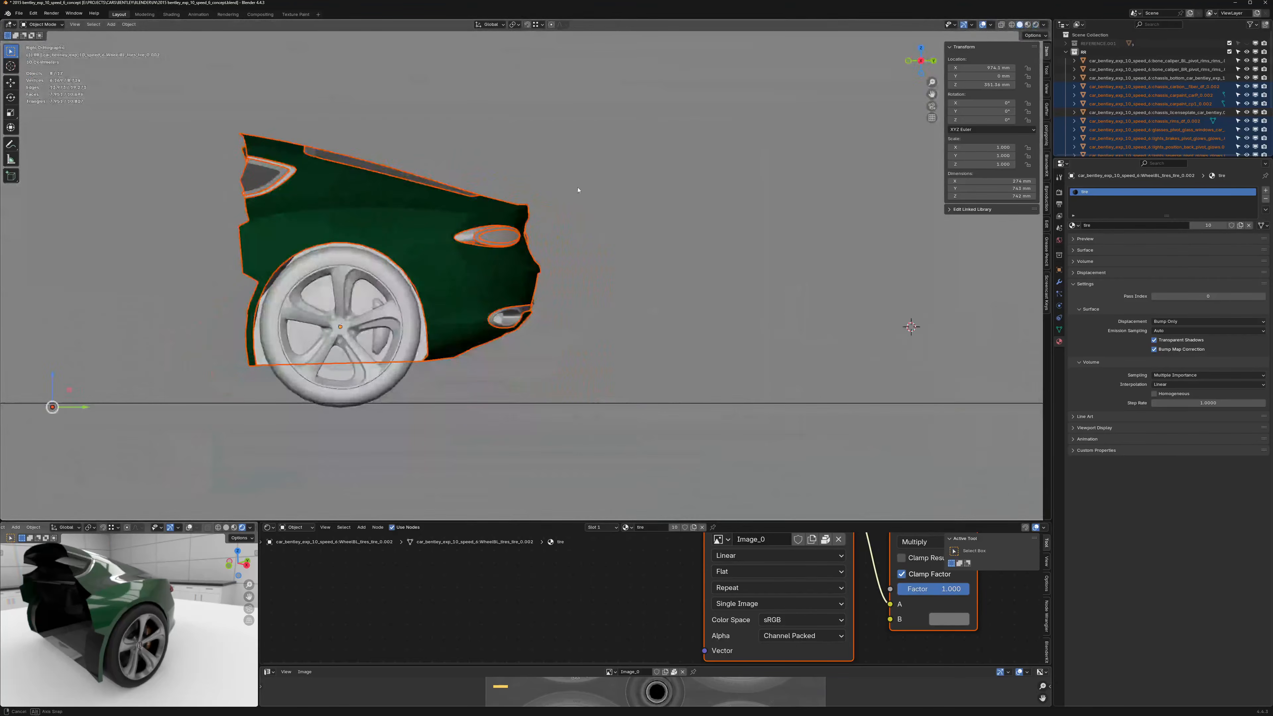
middle_click_drag(424, 235, 653, 239, "shift")
left_click(653, 239)
left_click_drag(732, 88, 471, 251)
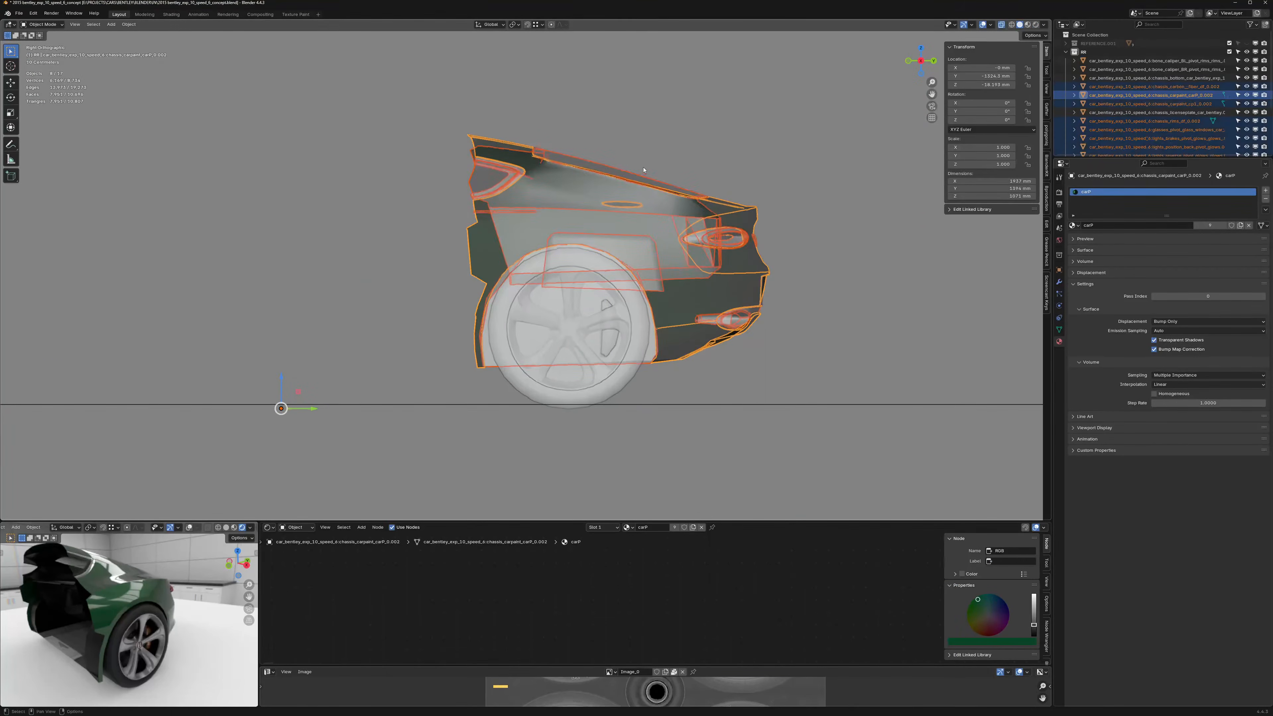
middle_click_drag(779, 220, 755, 231, "shift")
key("h")
left_click_drag(758, 226, 647, 399)
key("h")
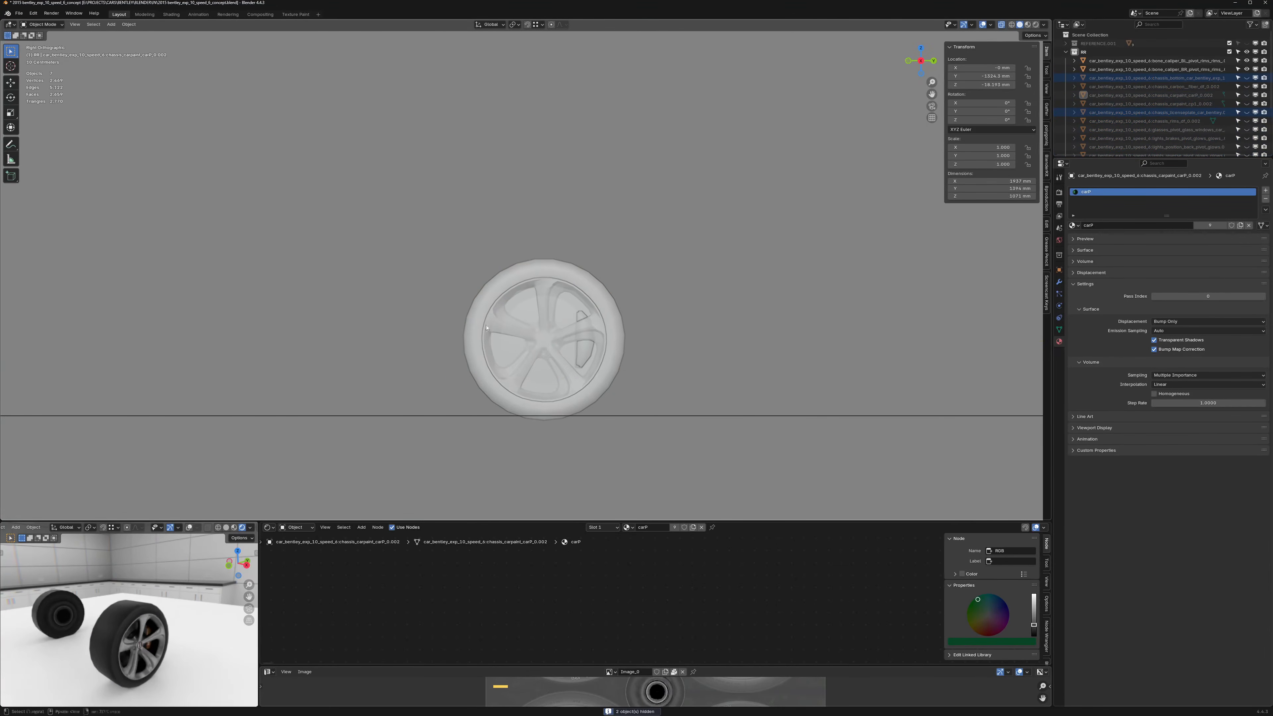
Step: Move the right rear wheel's objects into a new collection named RR WHEEL
middle_click_drag(461, 326, 576, 330)
left_click_drag(654, 191, 529, 461)
middle_click_drag(640, 310, 688, 303, "shift")
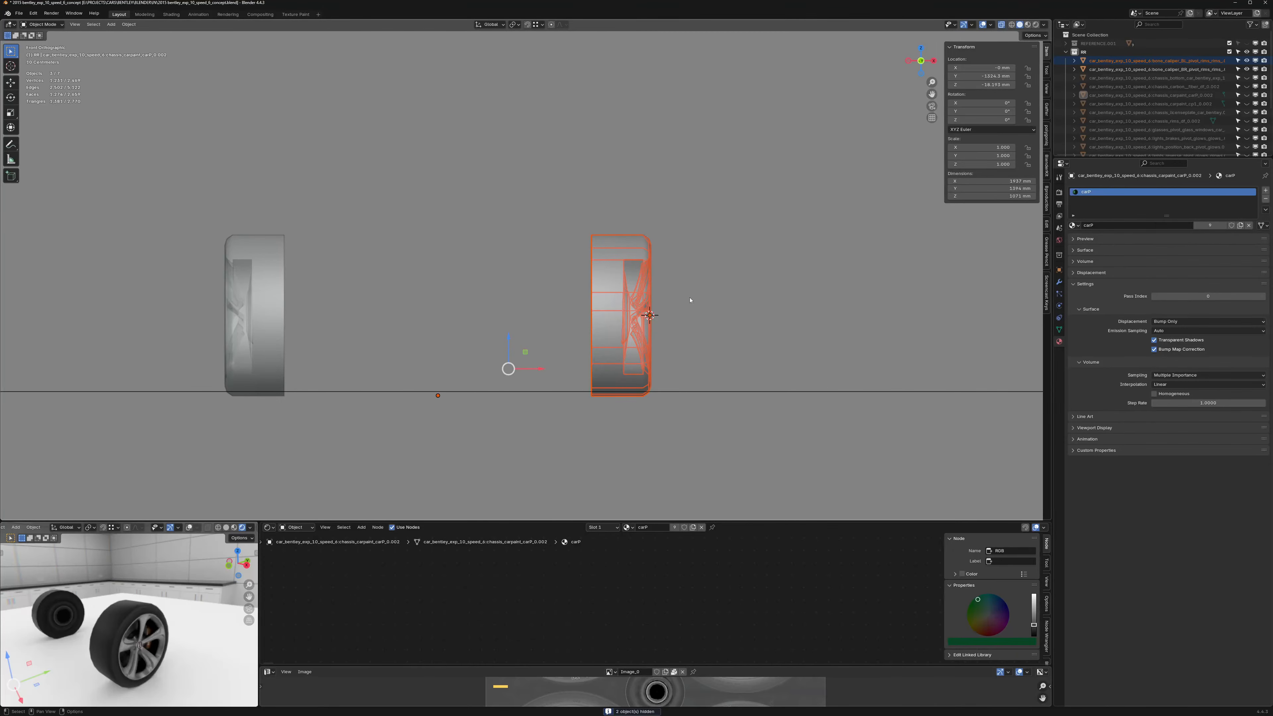
key("m")
left_click(690, 300)
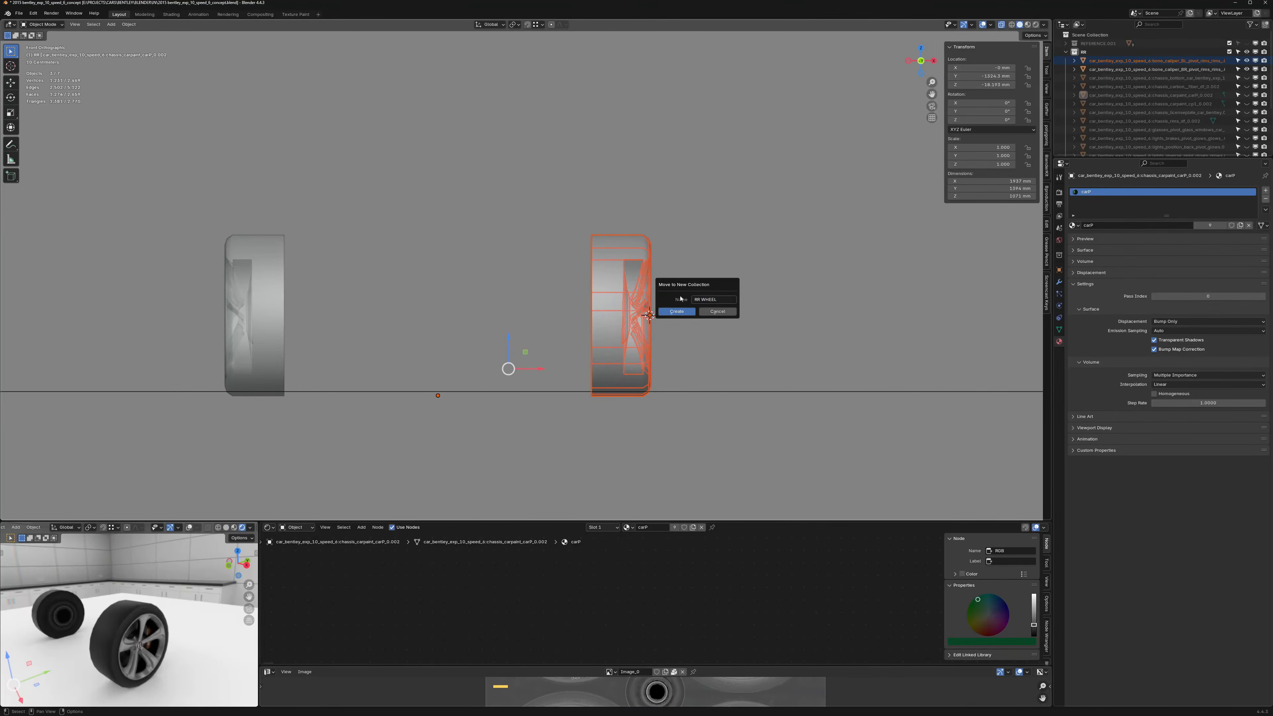
left_click(676, 314)
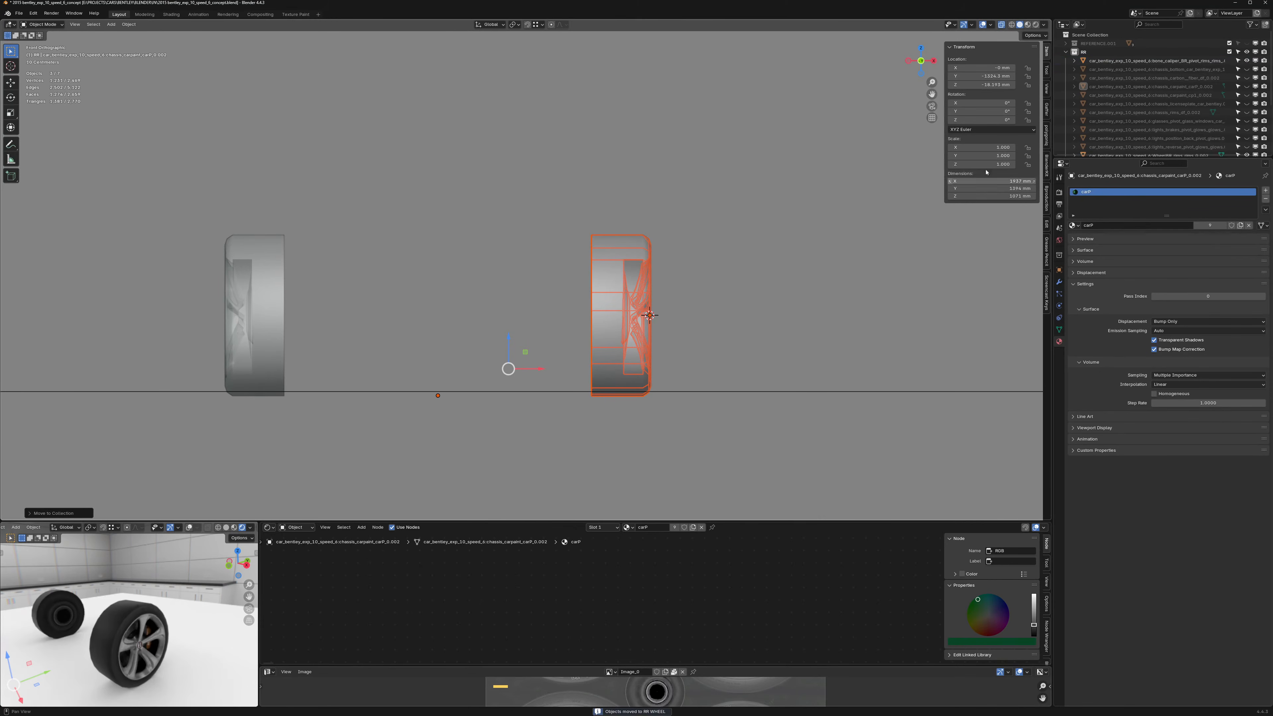
Step: Place the RR WHEEL collection directly below FR WHEEL in the hierarchy and hide it
left_click(1065, 52)
left_click(1065, 77)
left_click_drag(1080, 78, 1086, 66)
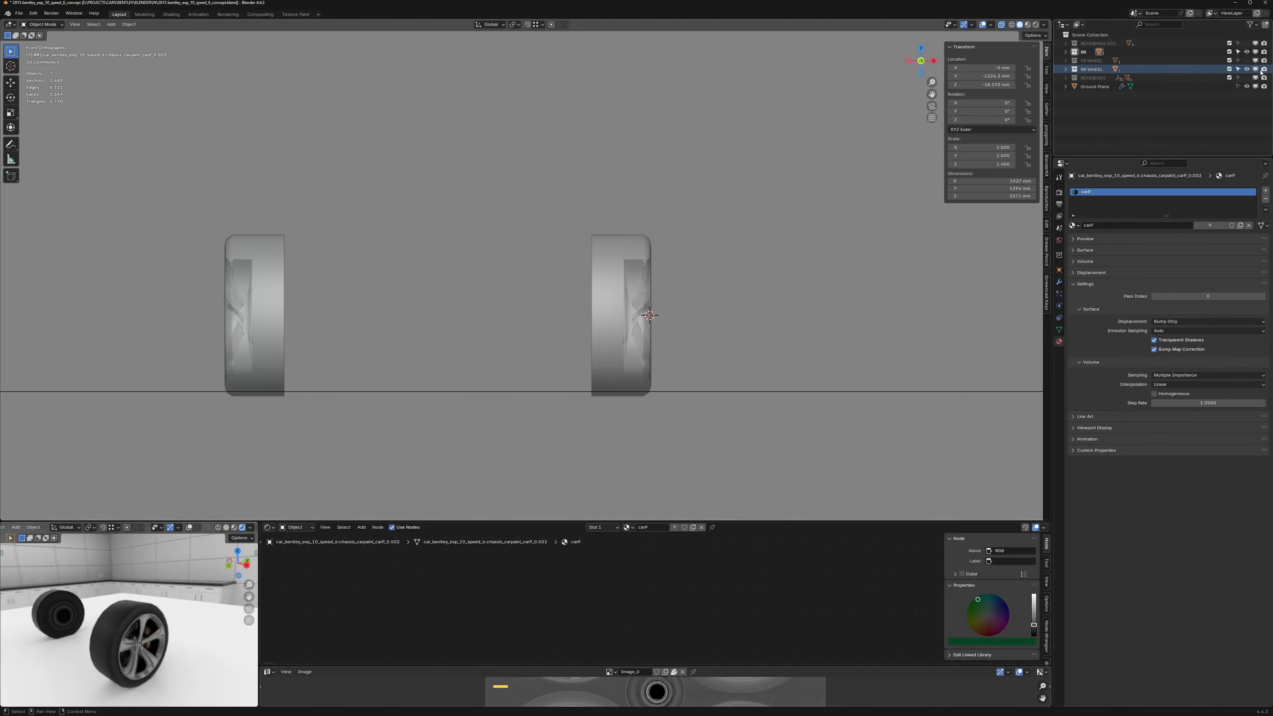
left_click(1248, 69)
Step: Delete the left rear wheel and reveal the hidden rear body parts with X-ray off
left_click_drag(306, 191, 193, 434)
key("Delete")
middle_click_drag(610, 234, 658, 273)
key("alt+h")
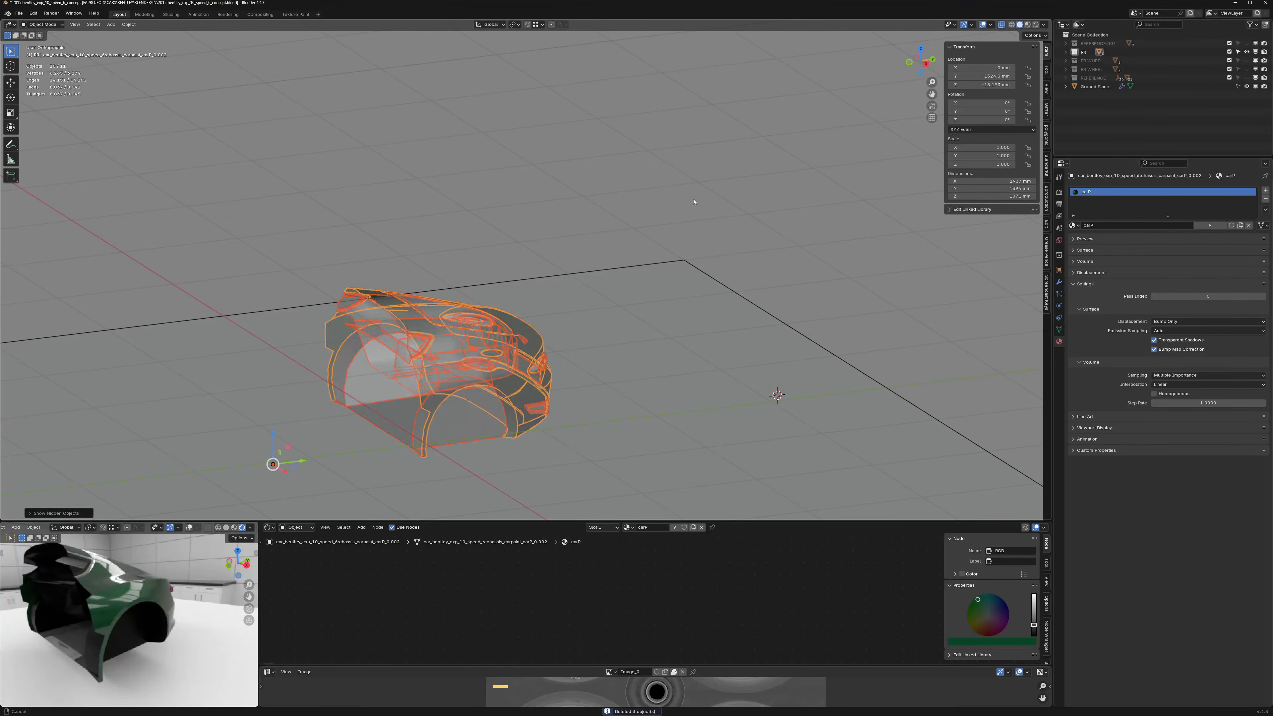
middle_click_drag(519, 252, 483, 248)
key("alt+z")
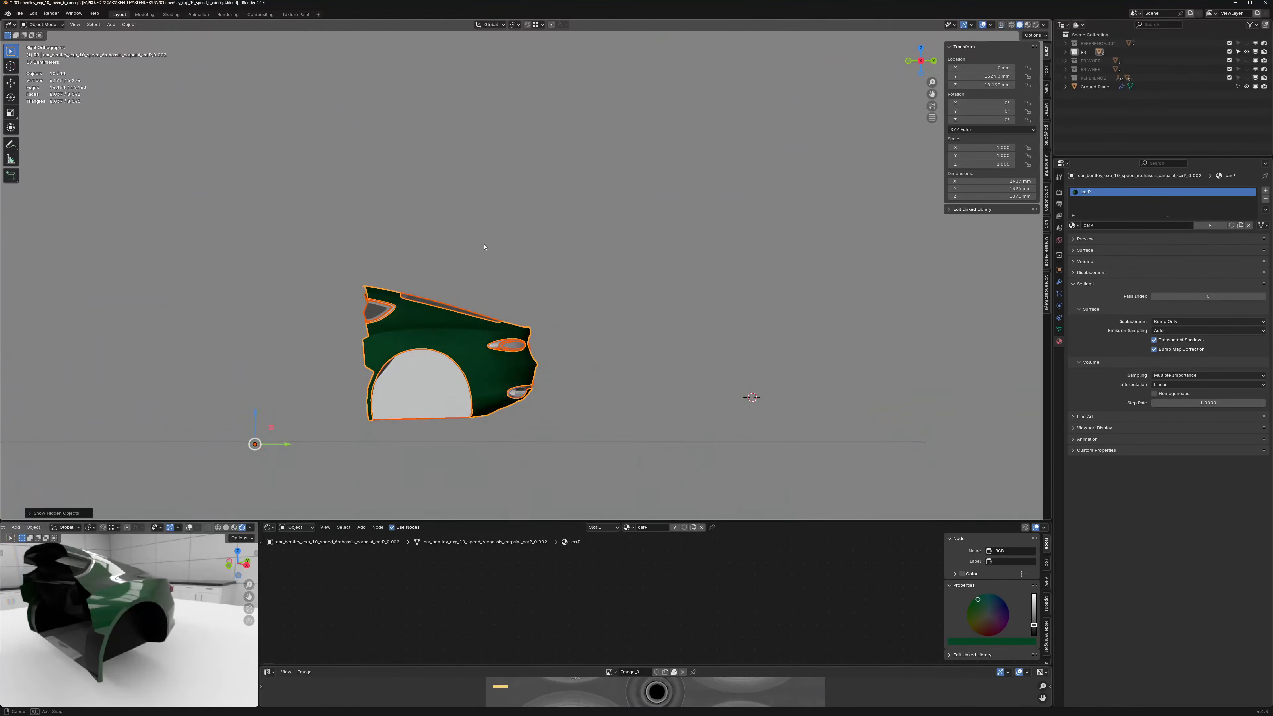
Step: With X-ray on, delete the side-window portion of the rear section's glass mesh in Edit Mode
middle_click_drag(466, 292, 606, 173, "shift")
scroll(558, 257, "up", 2)
left_click(631, 158)
scroll(609, 189, "up", 3)
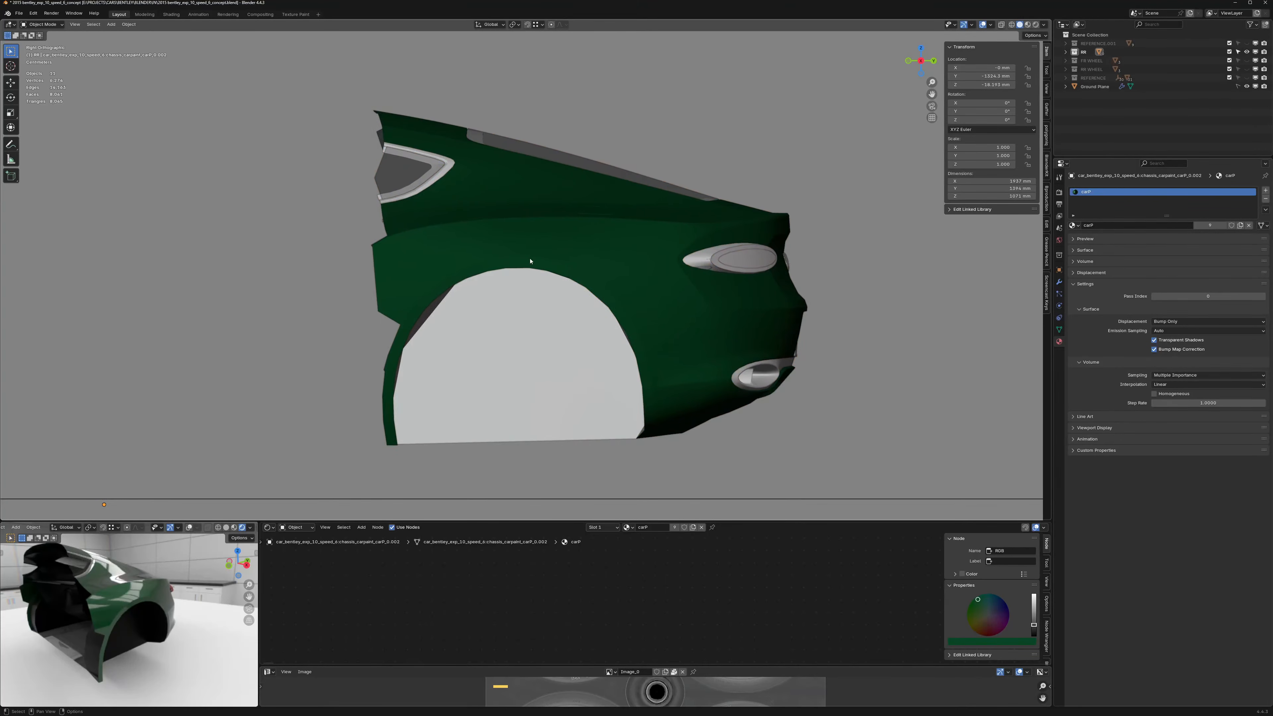
key("alt+z")
left_click(420, 186)
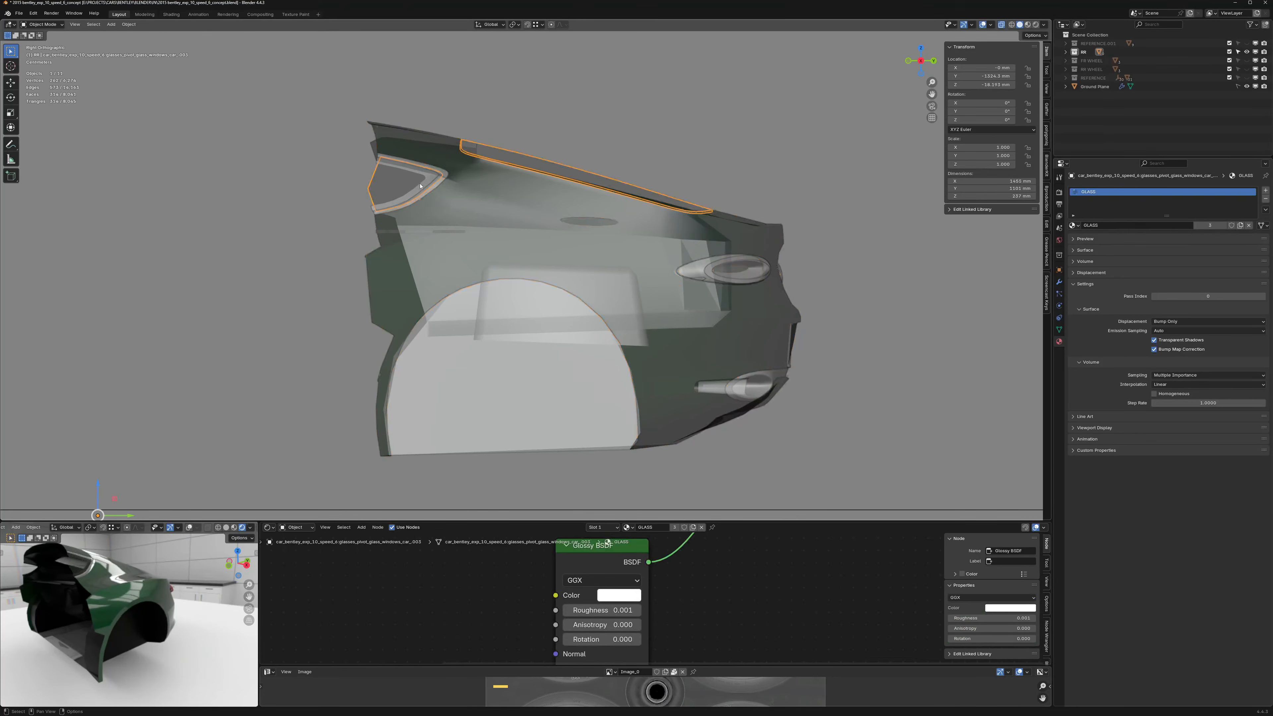
key("x")
key("Escape")
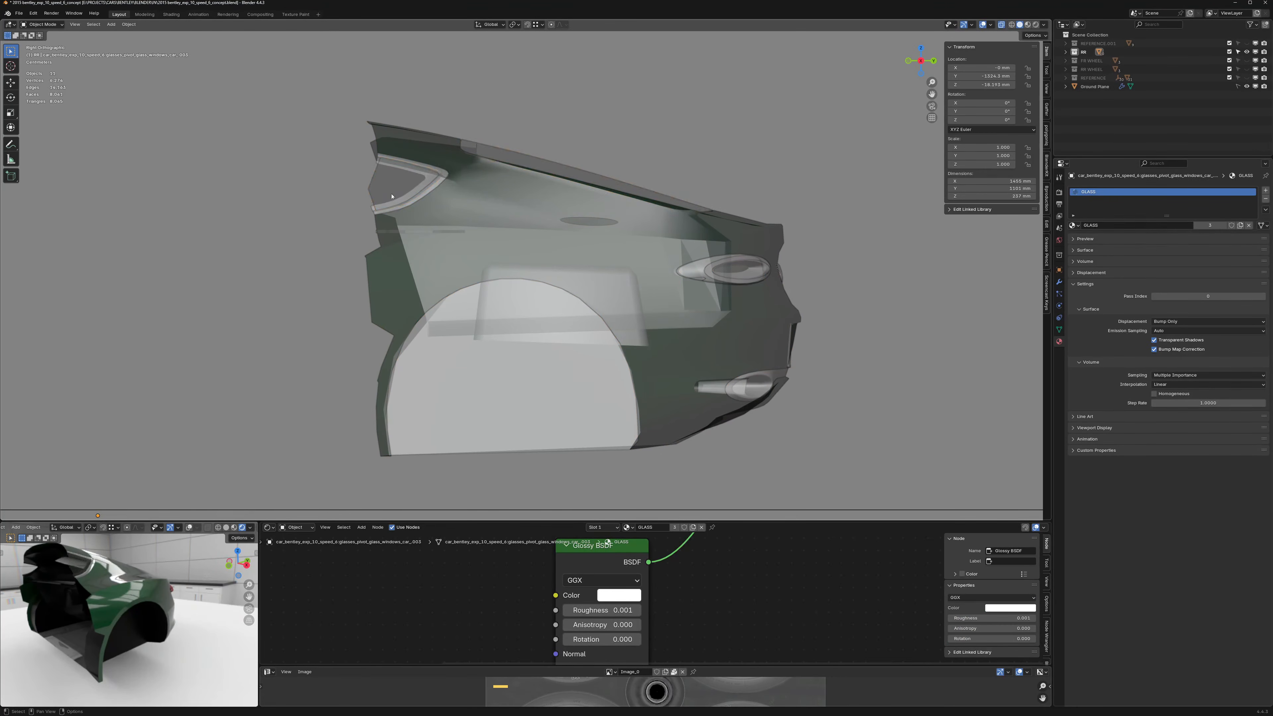
key("Tab")
key("x")
mouse_move(452, 151)
left_mouse_down()
mouse_move(284, 256)
mouse_move(452, 145)
left_mouse_up()
left_click(363, 205)
key("Tab")
Step: Delete the remaining mesh geometry inside the rear side-window opening in Edit Mode
left_click(406, 168)
key("Tab")
key("x")
left_click(428, 137)
key("Tab")
Step: Delete the side-window trim from the rear section's material_4 mesh, keeping its light and exhaust trims
left_click(442, 173)
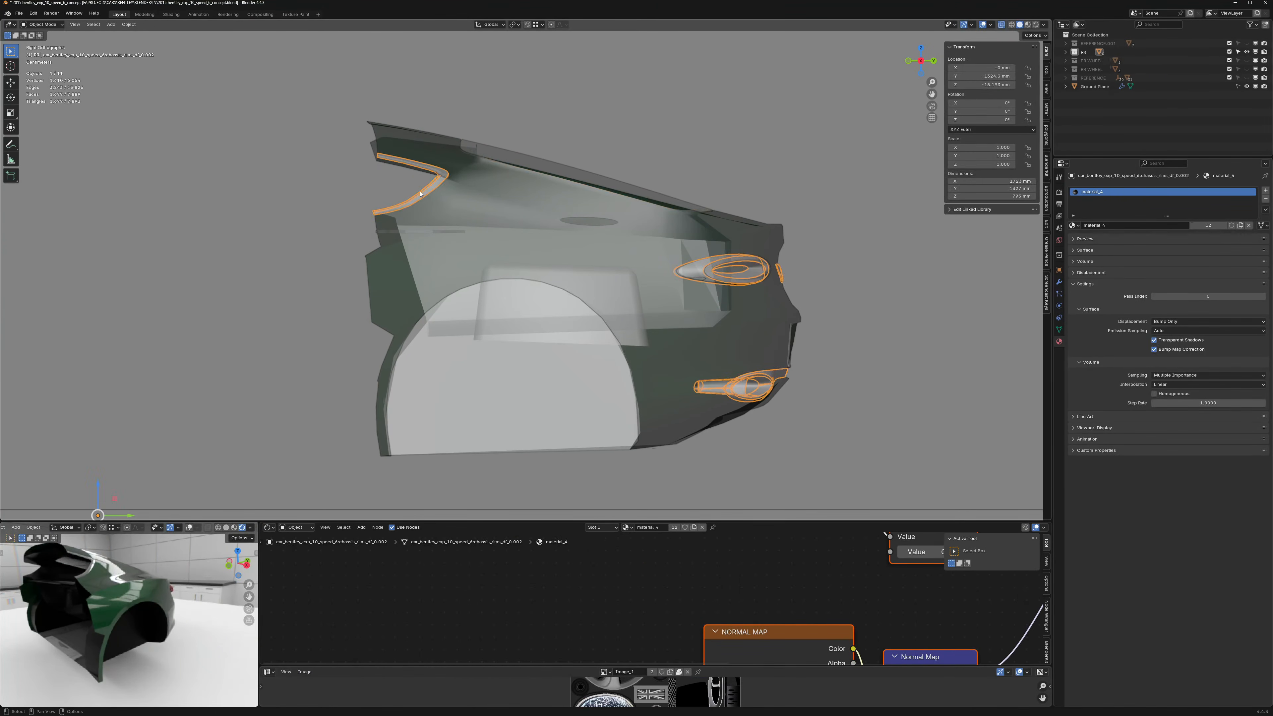
key("Tab")
left_click_drag(528, 88, 320, 246)
key("x")
left_click(469, 85)
key("Tab")
Step: Select all rear body objects and bisect their complete meshes along a vertical line through the wheel arch in Edit Mode
left_click(427, 191)
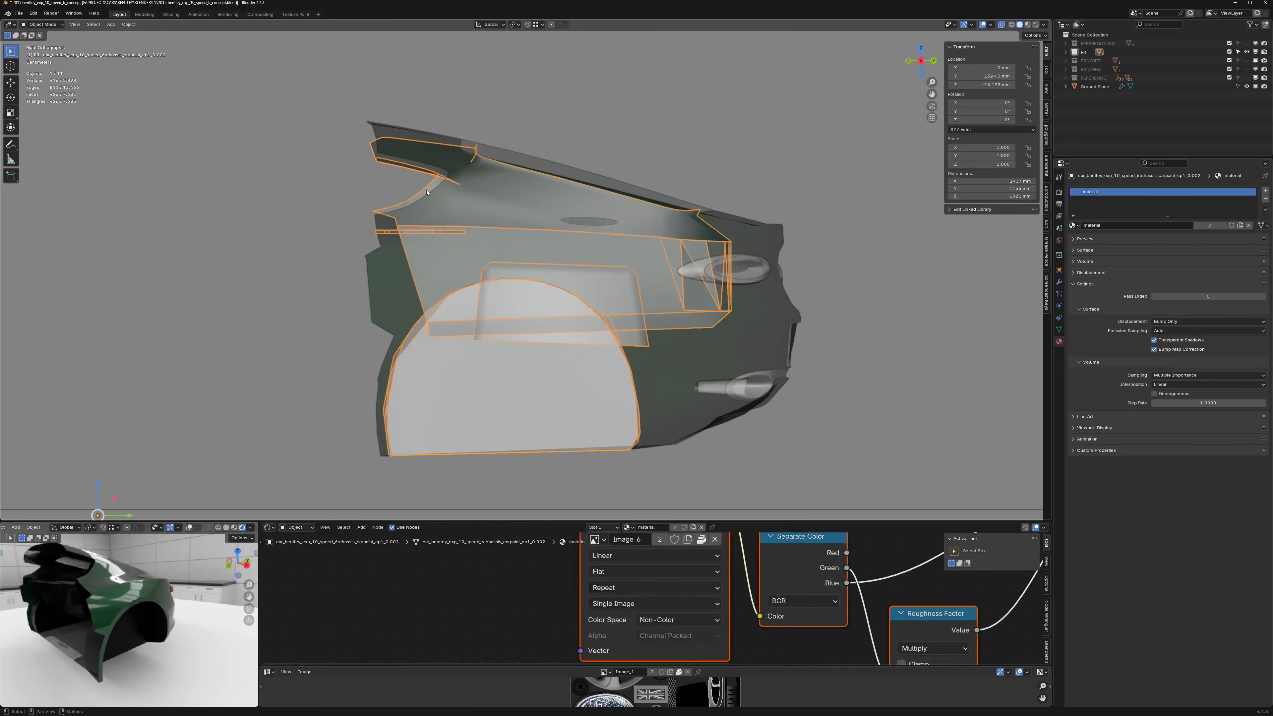
left_click(554, 219)
key("a")
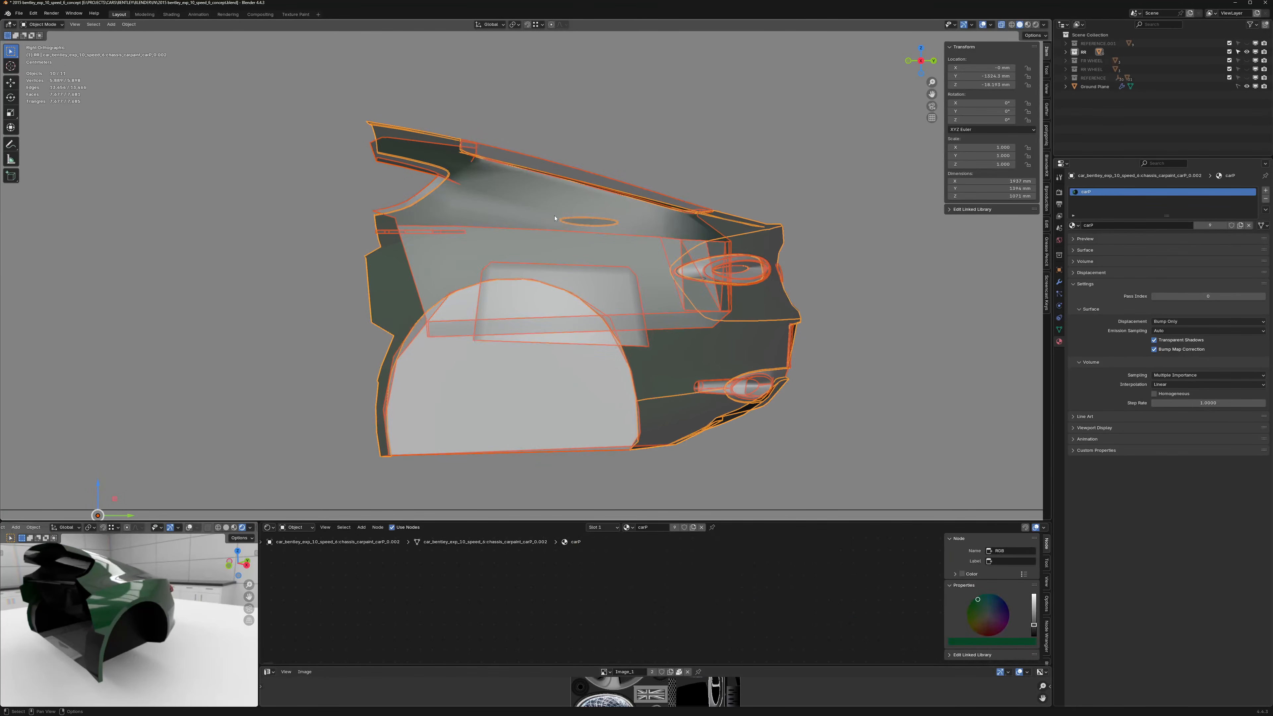
key("Tab")
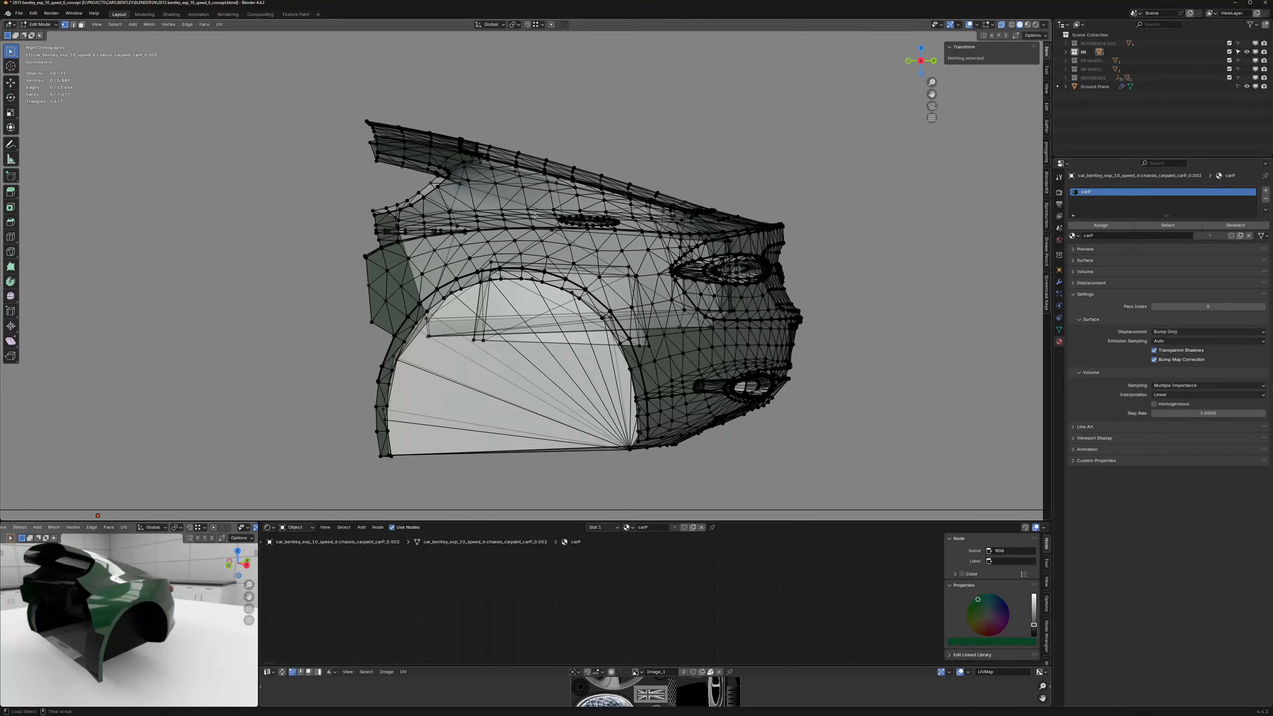
key("a")
key("q")
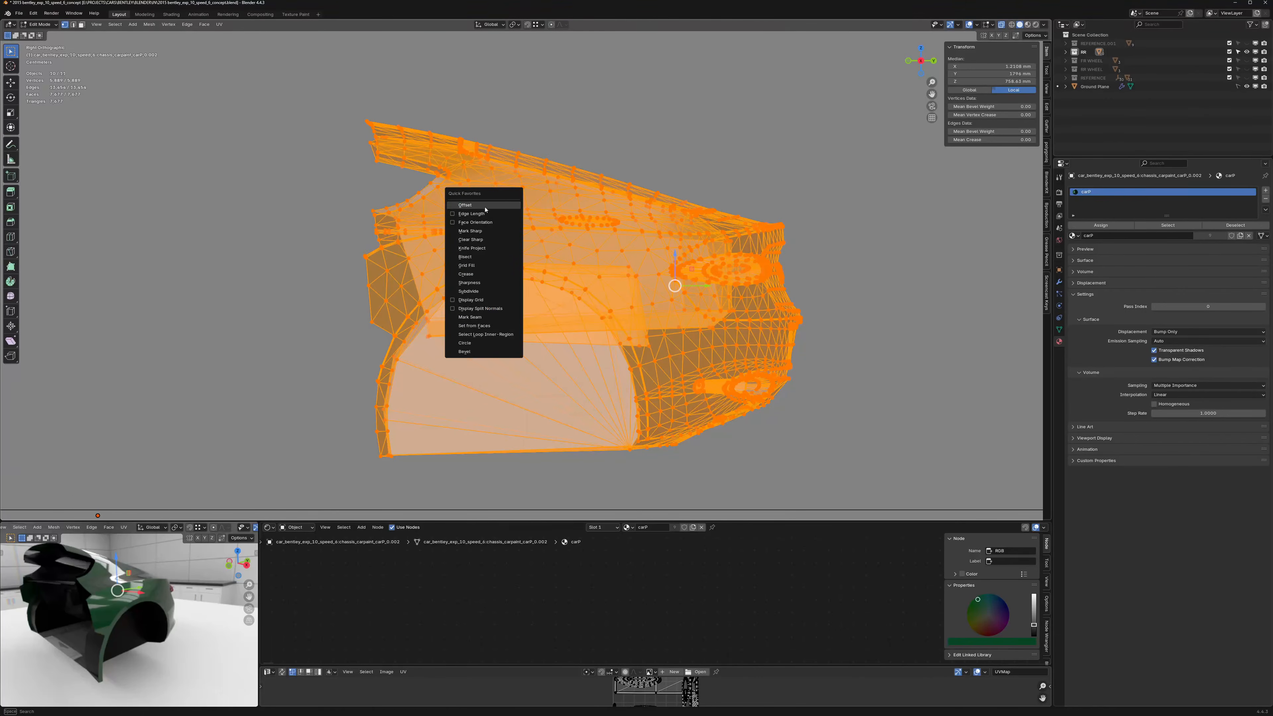
left_click(466, 256)
left_click_drag(519, 95, 519, 149)
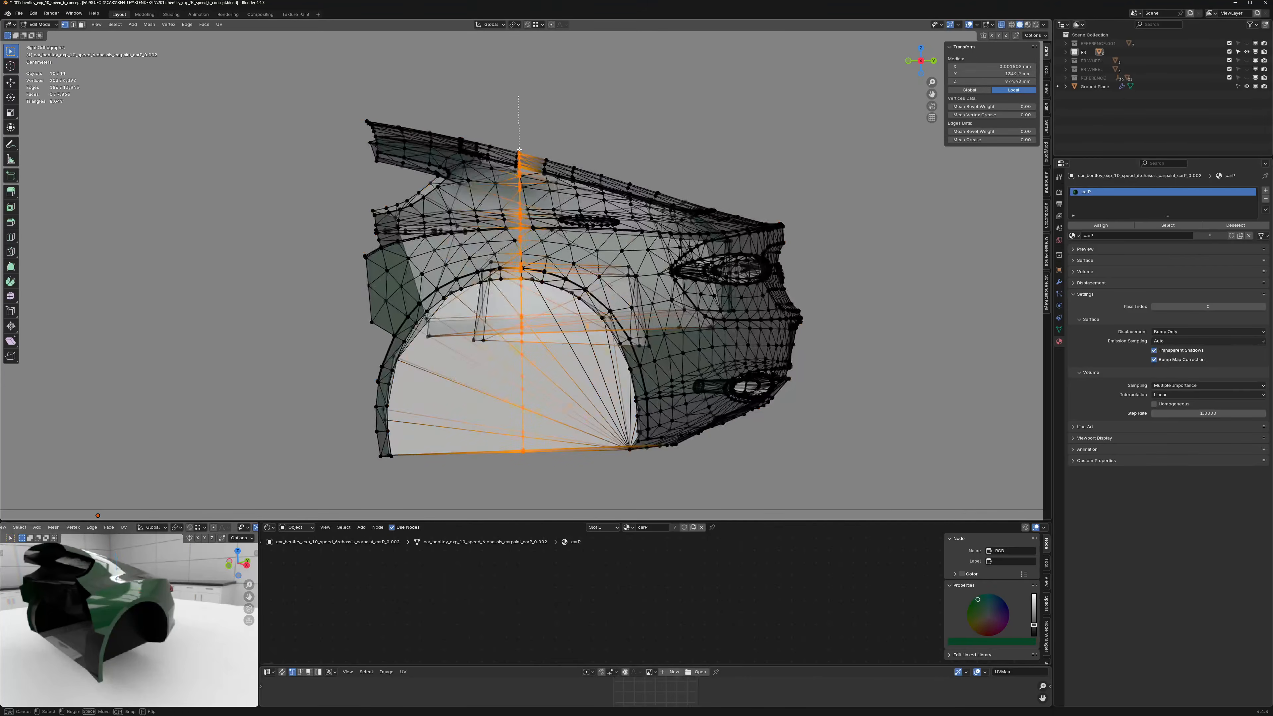
Step: Set the rear bisect's plane point to 0, 0, 0 mm and its normal to 0, 1, 0, clearing the inner side
left_click(54, 513)
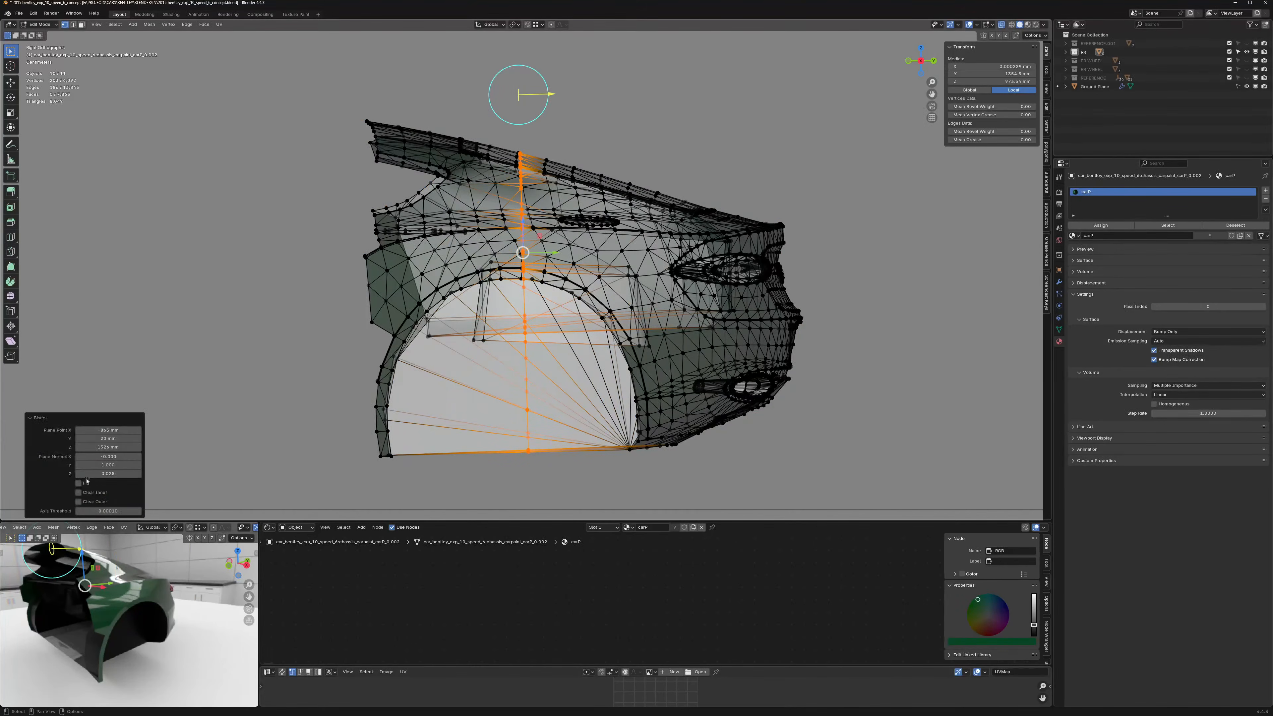
left_click(111, 430)
key("Return")
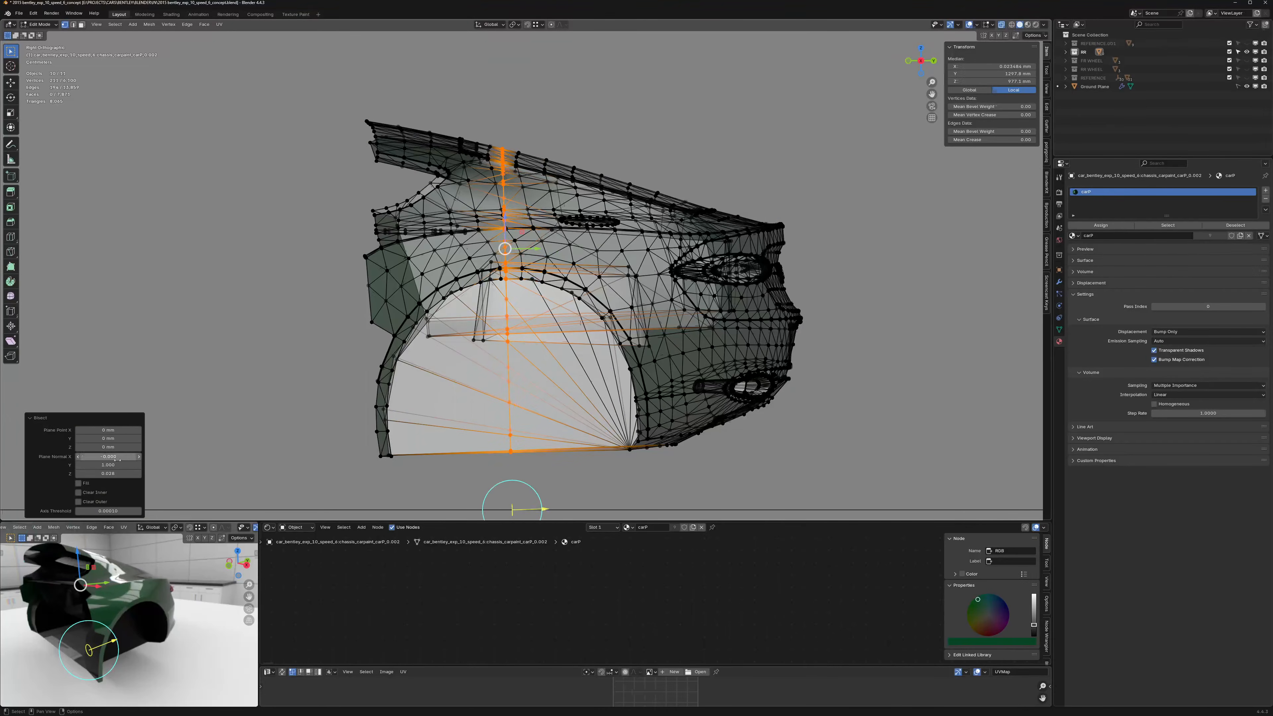
left_click_drag(95, 457, 93, 474)
type("0")
key("Return")
key("Return")
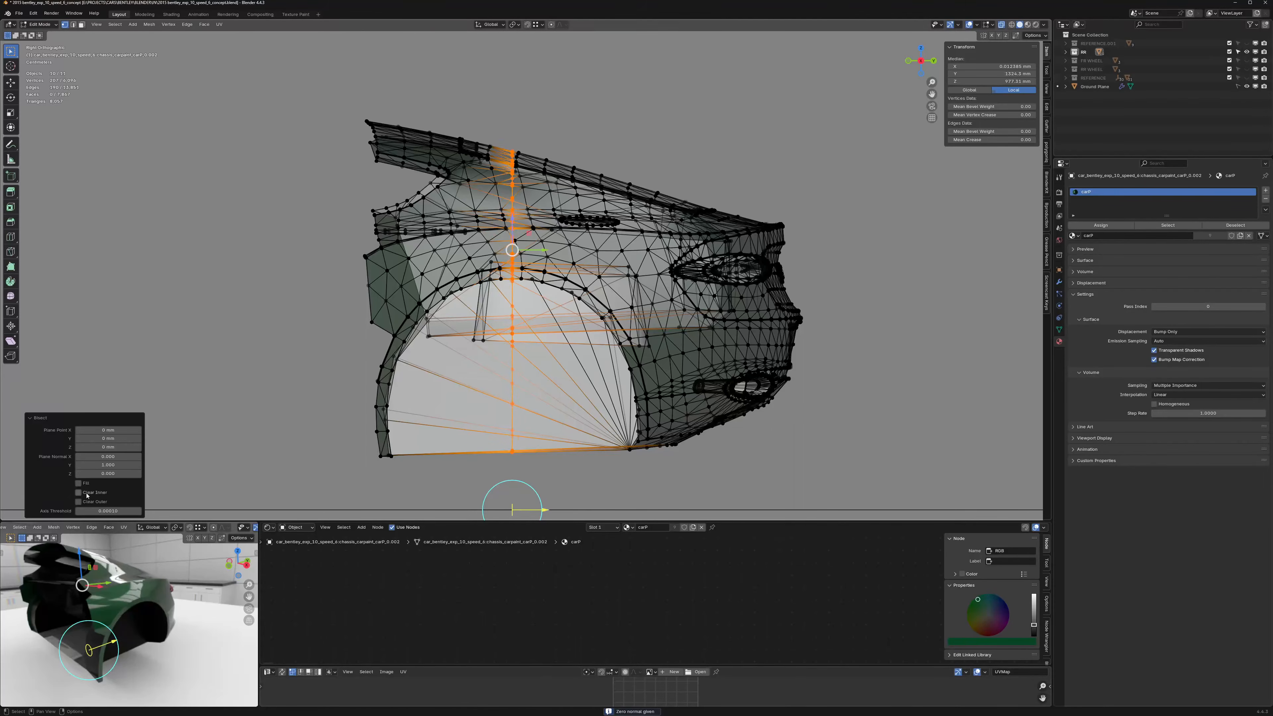
left_click(86, 492)
middle_click_drag(703, 134, 653, 134, "shift")
key("Tab")
left_click(685, 108)
Step: Isolate the front section's collection, reveal its hidden geometry and bisect all its meshes vertically through the wheel arch
key("1")
middle_click_drag(485, 285, 519, 251, "shift")
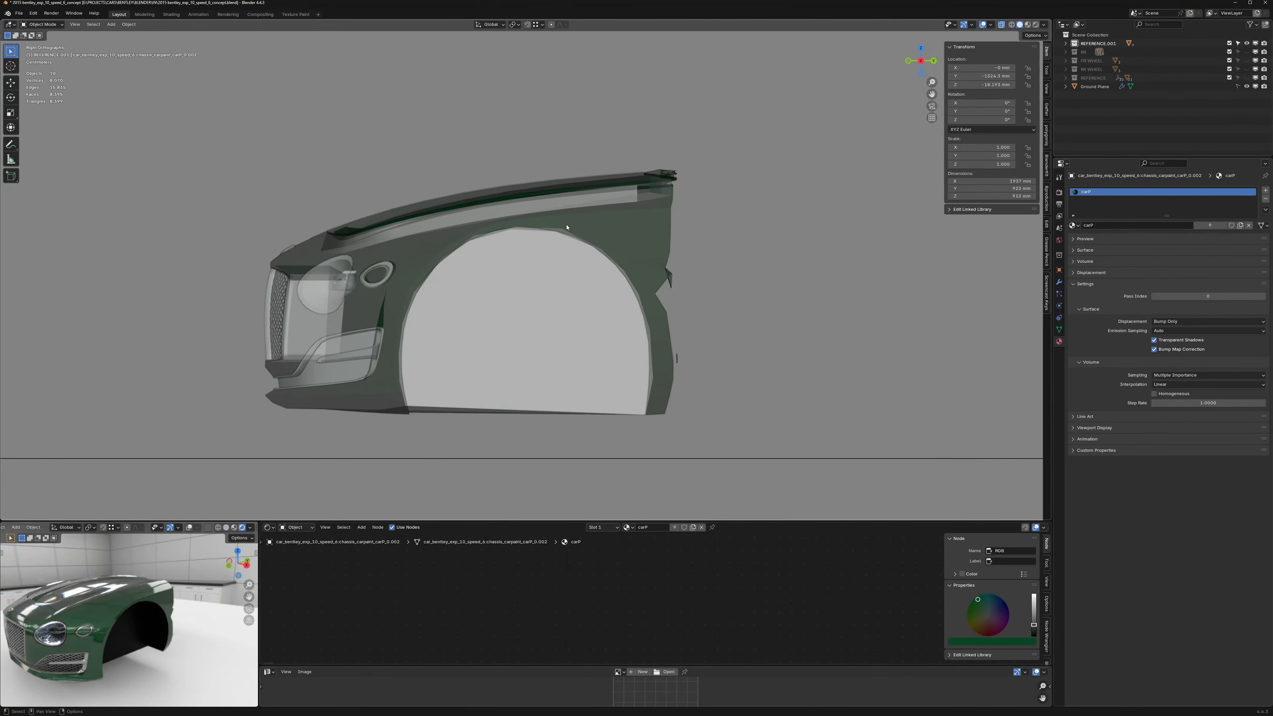
left_click(567, 227)
key("a")
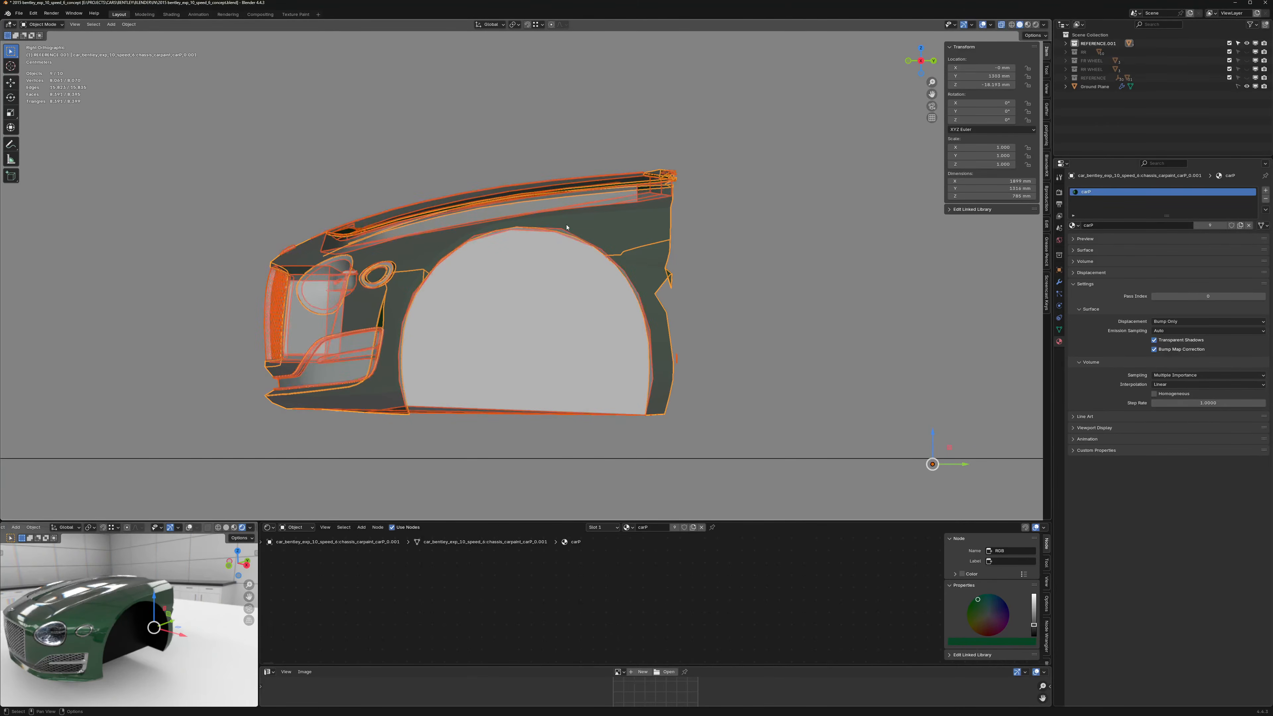
key("Tab")
key("alt+h")
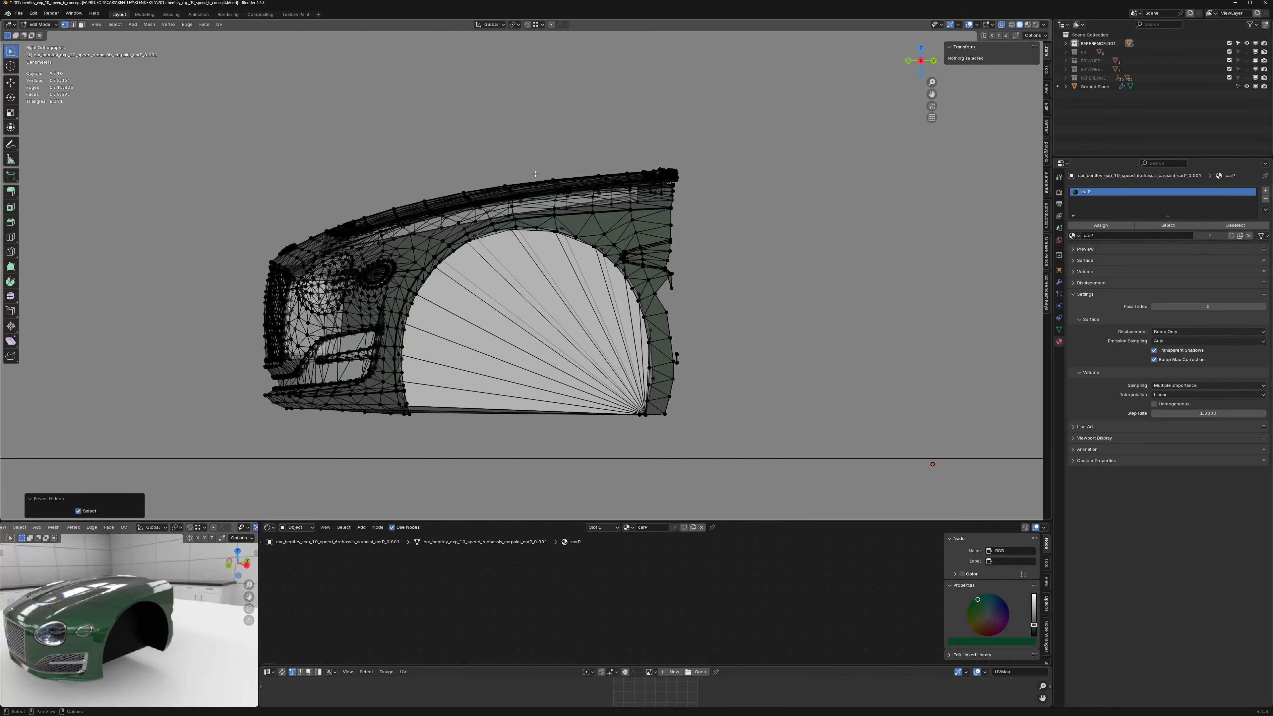
key("a")
key("q")
left_click(492, 173)
left_click_drag(522, 128, 515, 441)
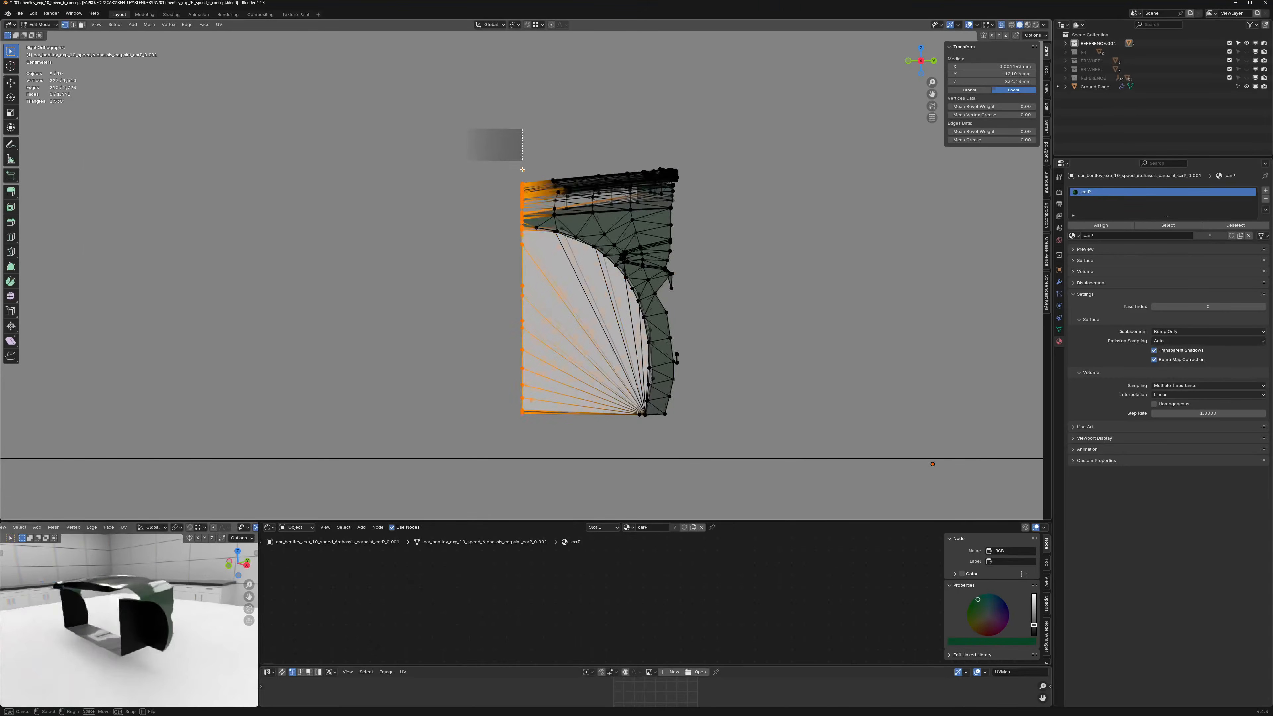
Step: Set the front bisect's plane point to 0, 0, 0 mm and normal to 0, 1, 0, clearing the outer side instead of the inner
left_click_drag(111, 430, 107, 473)
key("Return")
type("0")
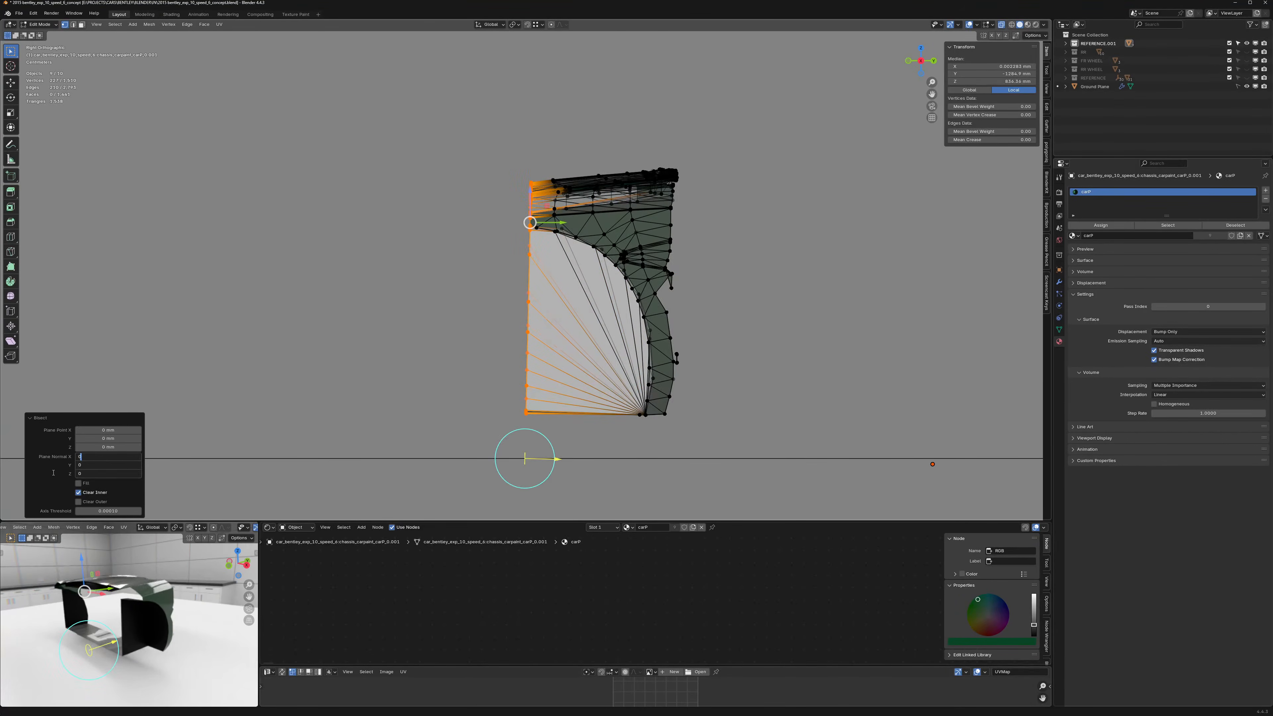
key("Return")
left_click(100, 465)
type("1")
key("Return")
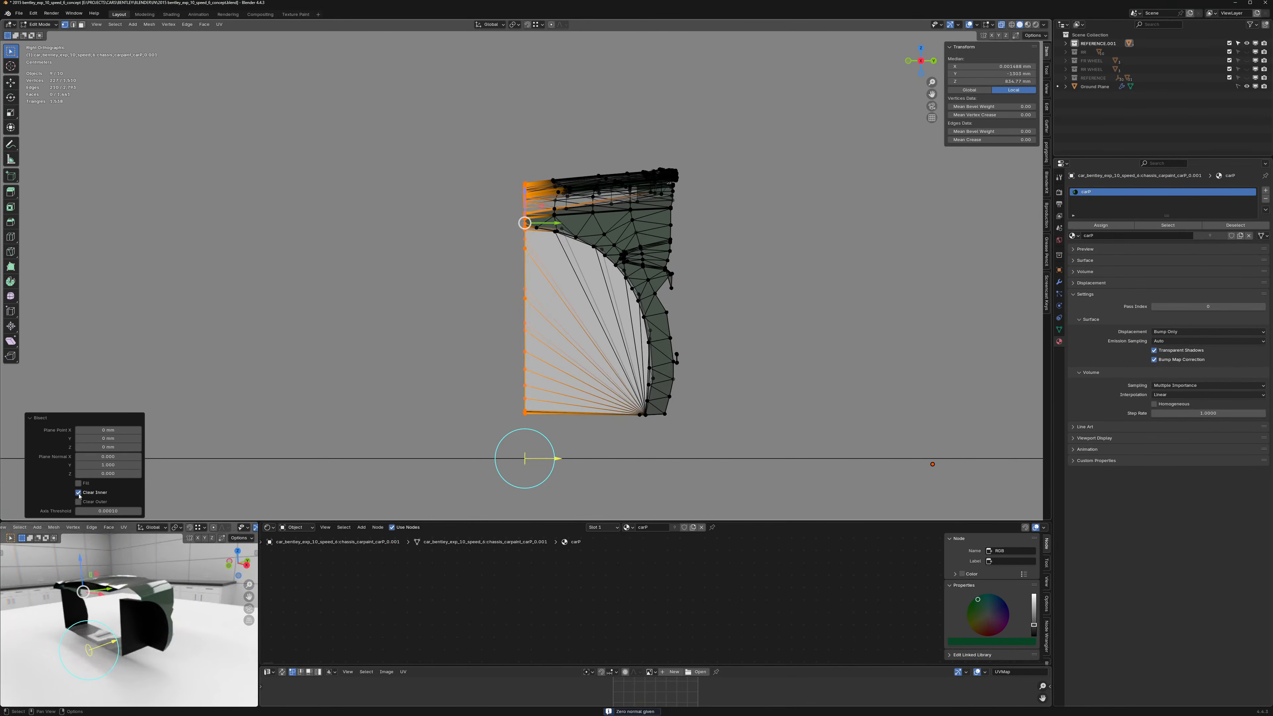
left_click(79, 492)
left_click(78, 502)
middle_click_drag(627, 220, 597, 198)
key("Tab")
scroll(650, 182, "down", 3)
left_click(720, 154)
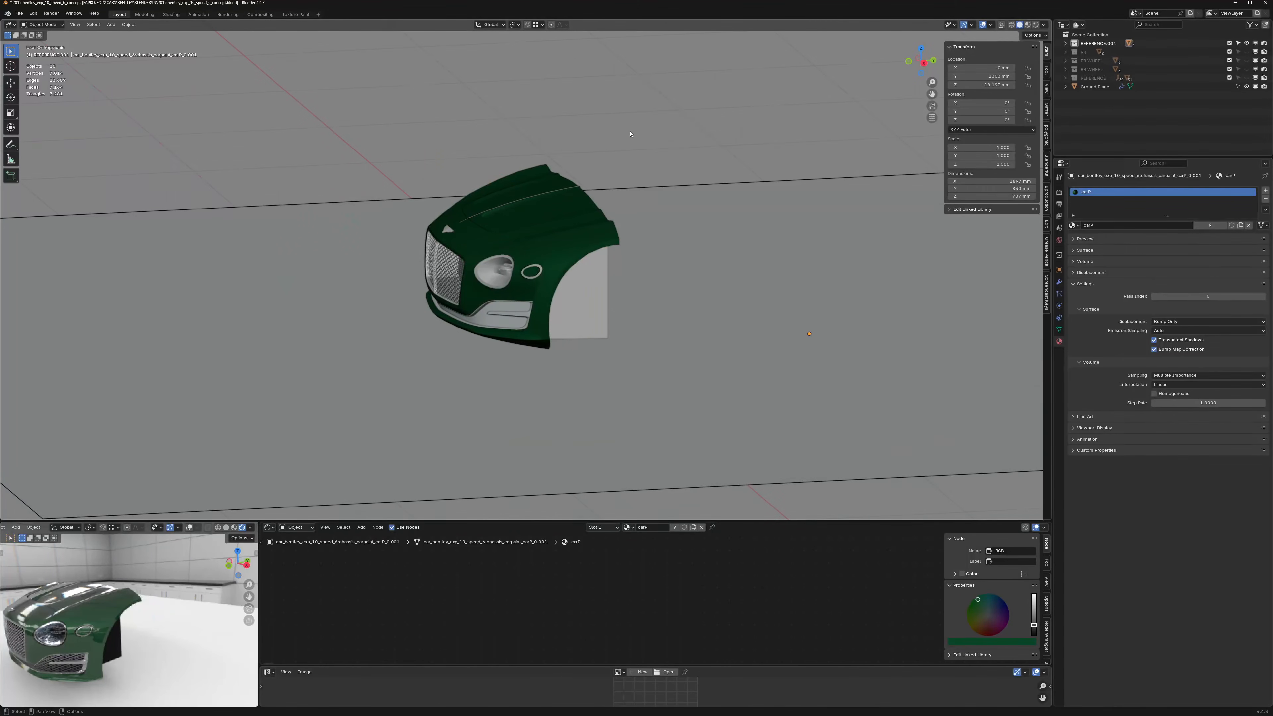
Step: Snap the 3D cursor to the world origin, show the rear section too, and make the 3D cursor the pivot point
key("shift+s")
left_click(580, 162)
middle_click_drag(686, 145, 762, 271, "shift")
key("shift+2")
scroll(842, 241, "up", 7)
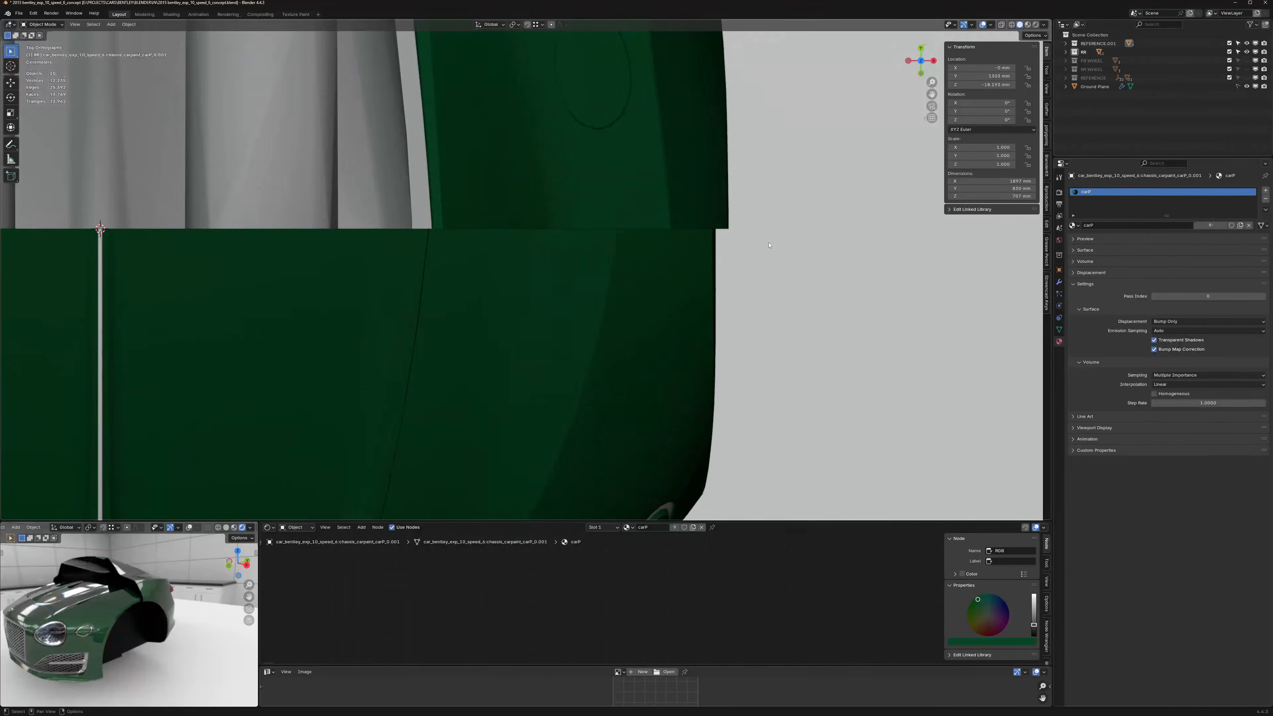
scroll(768, 245, "up", 3)
key("period")
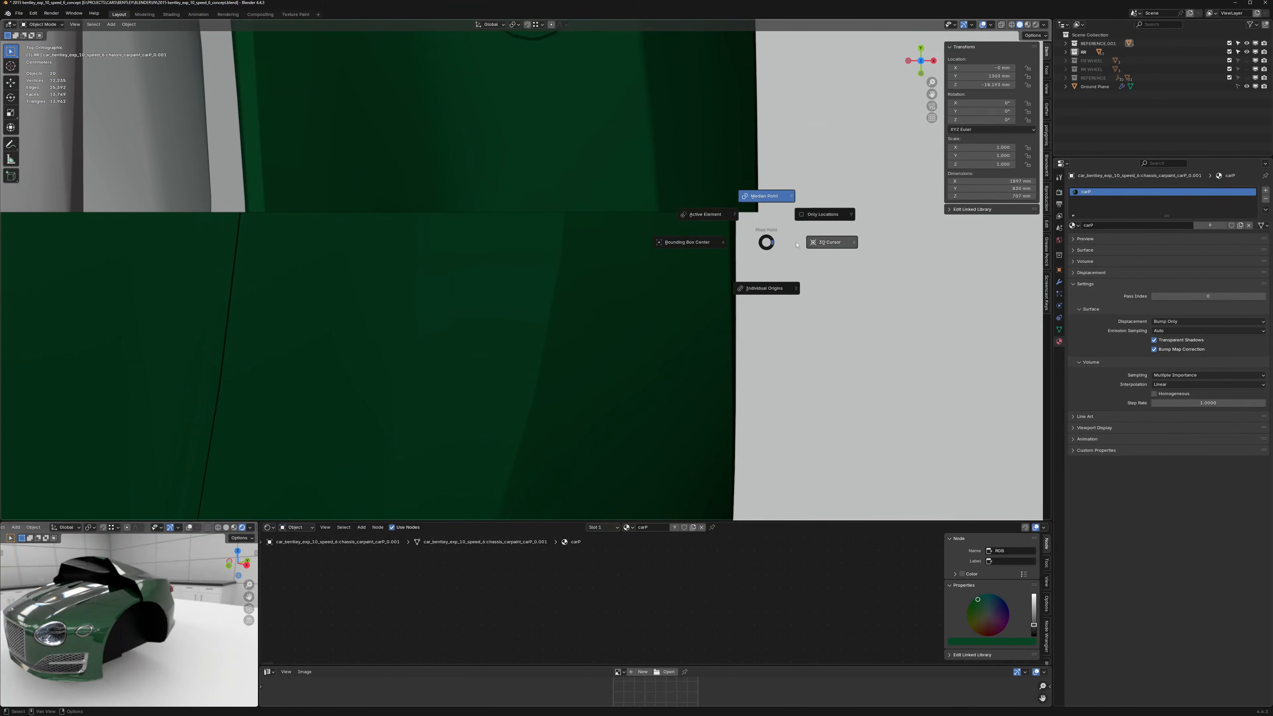
left_click(840, 246)
scroll(759, 222, "up", 2)
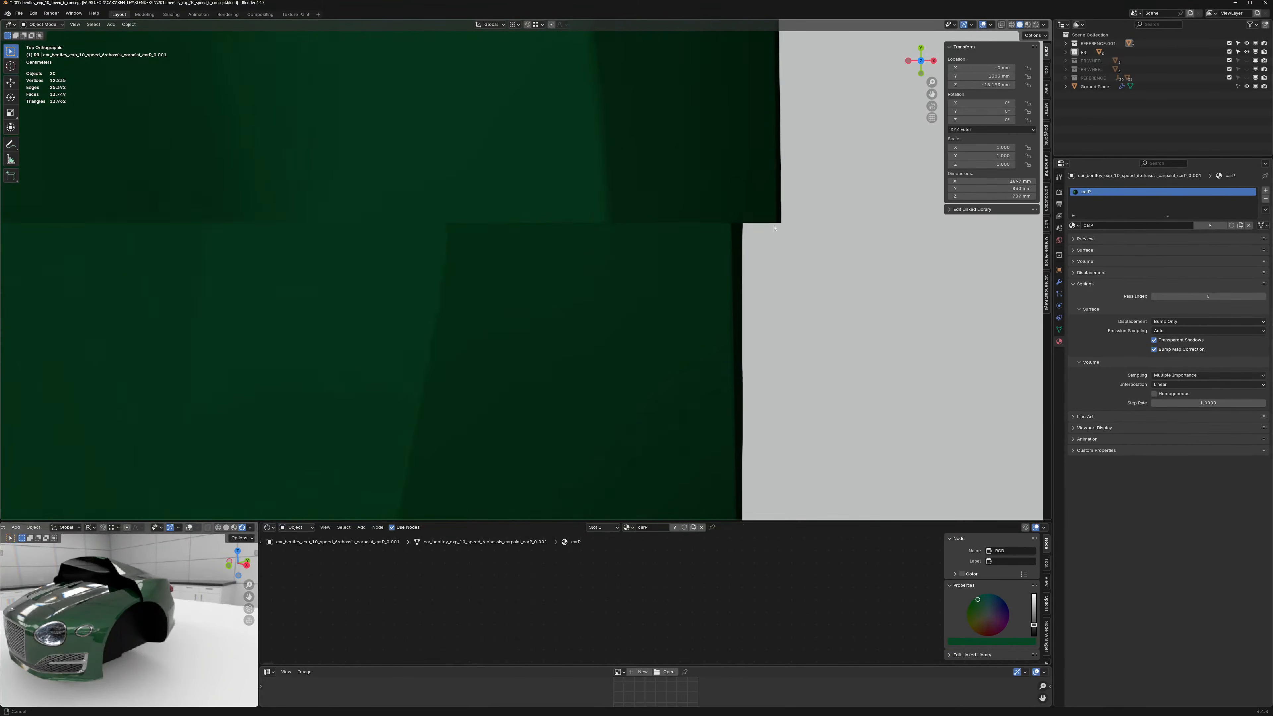
Step: Scale all REFERENCE.001 objects along X to about 1.021 so the front section matches the rear's width at the seam
left_click(1133, 43)
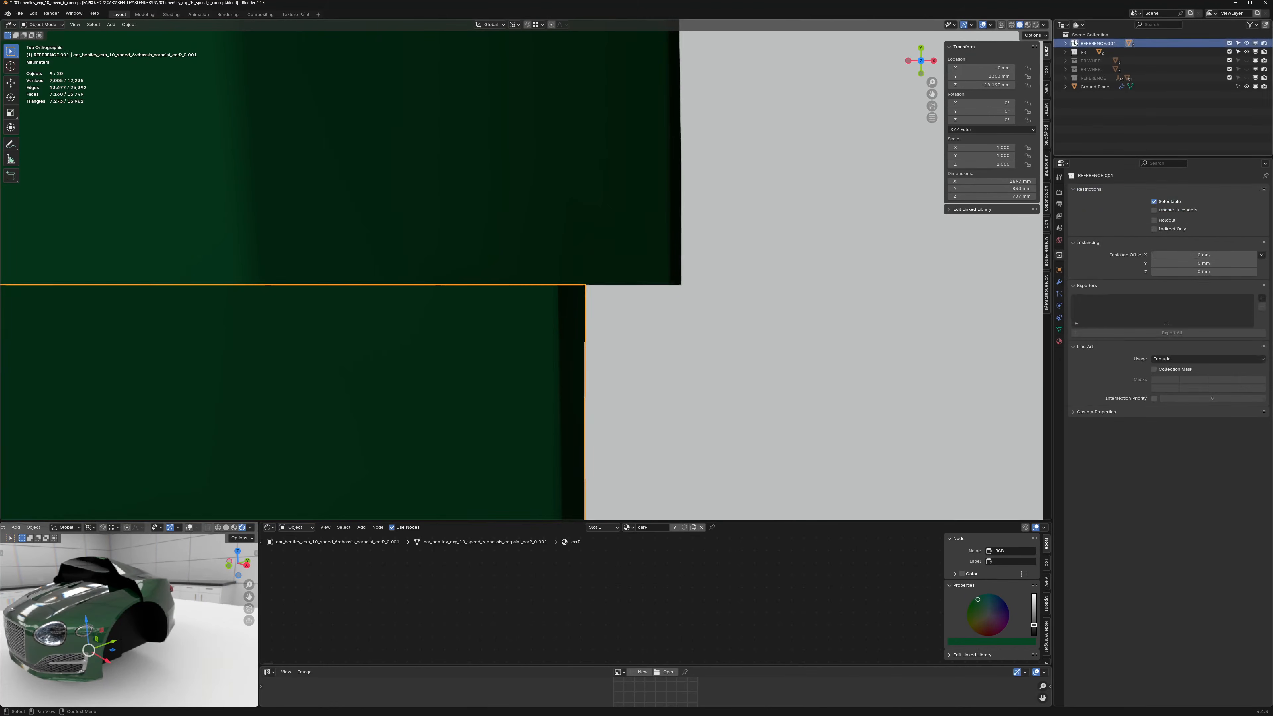
middle_click_drag(693, 234, 470, 404, "shift")
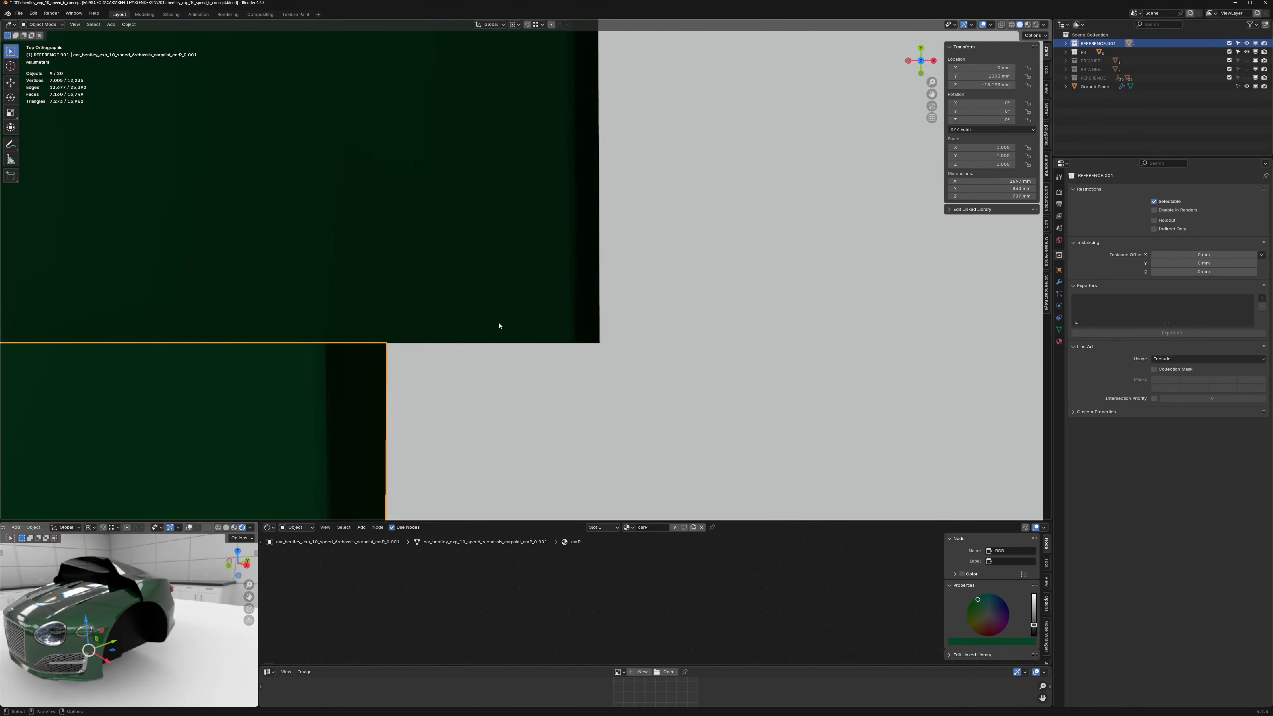
key("s")
key("x")
left_click(707, 271)
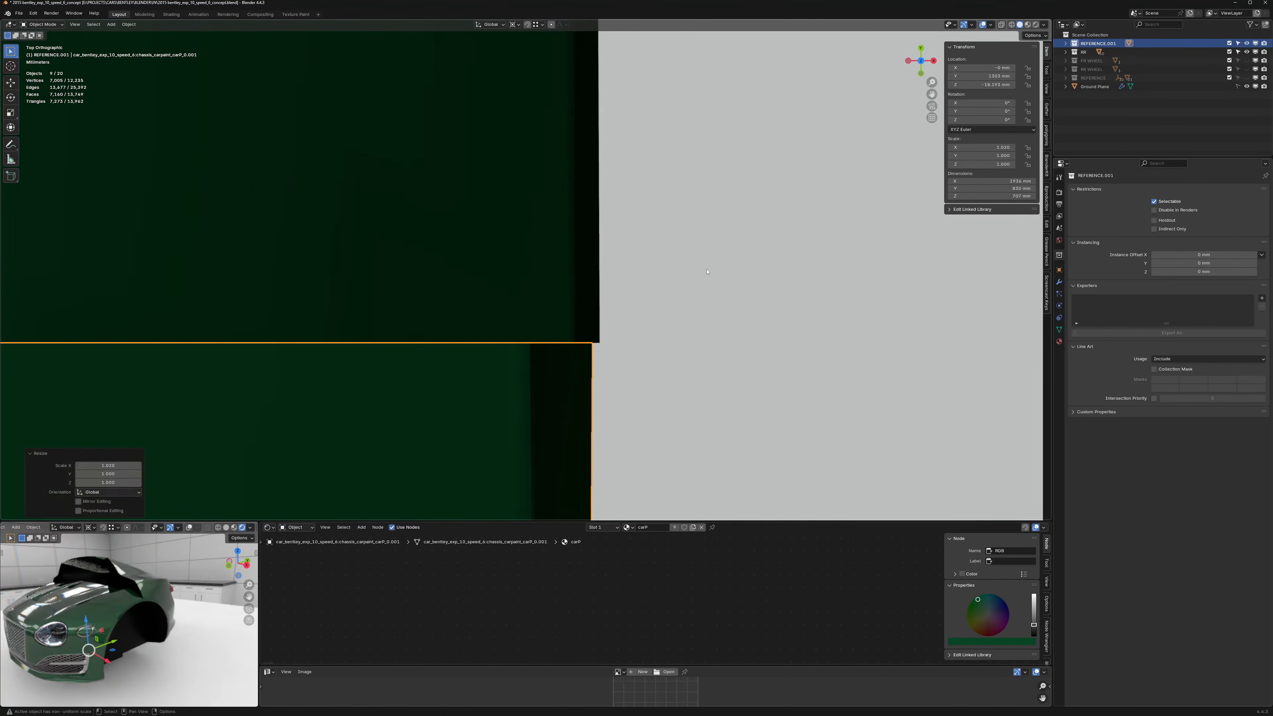
key("s")
key("x")
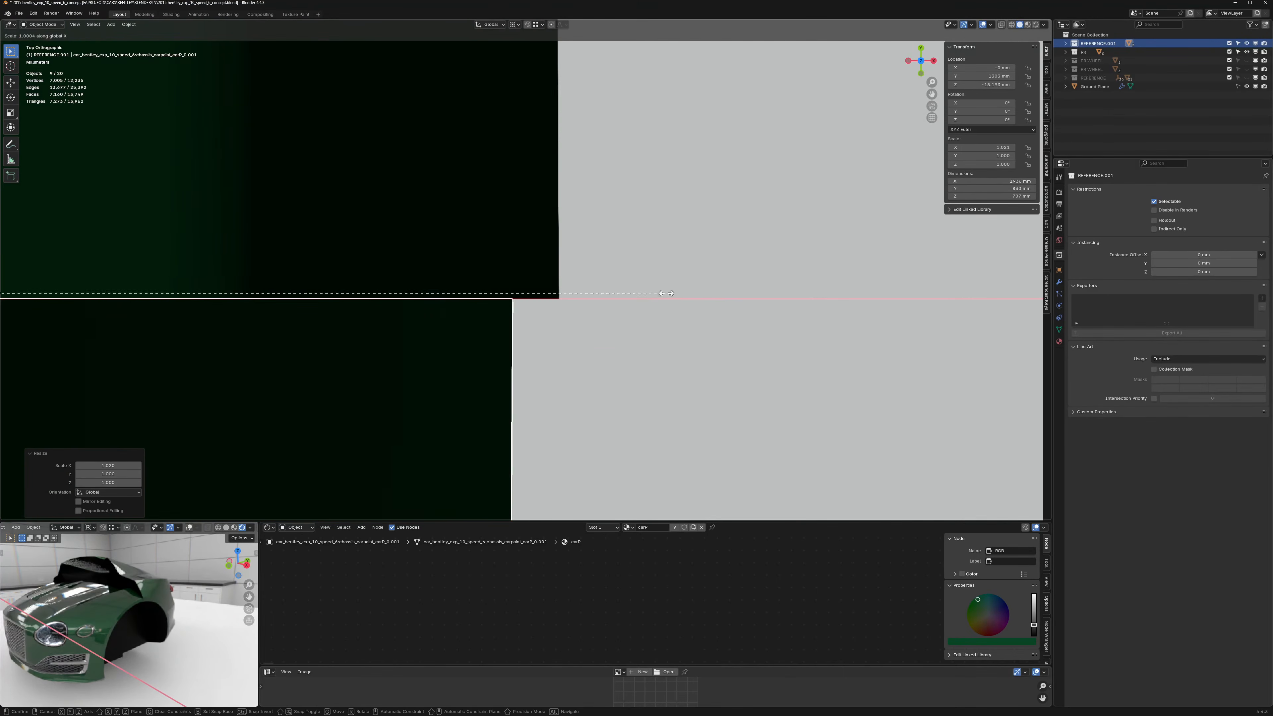
left_click(709, 279)
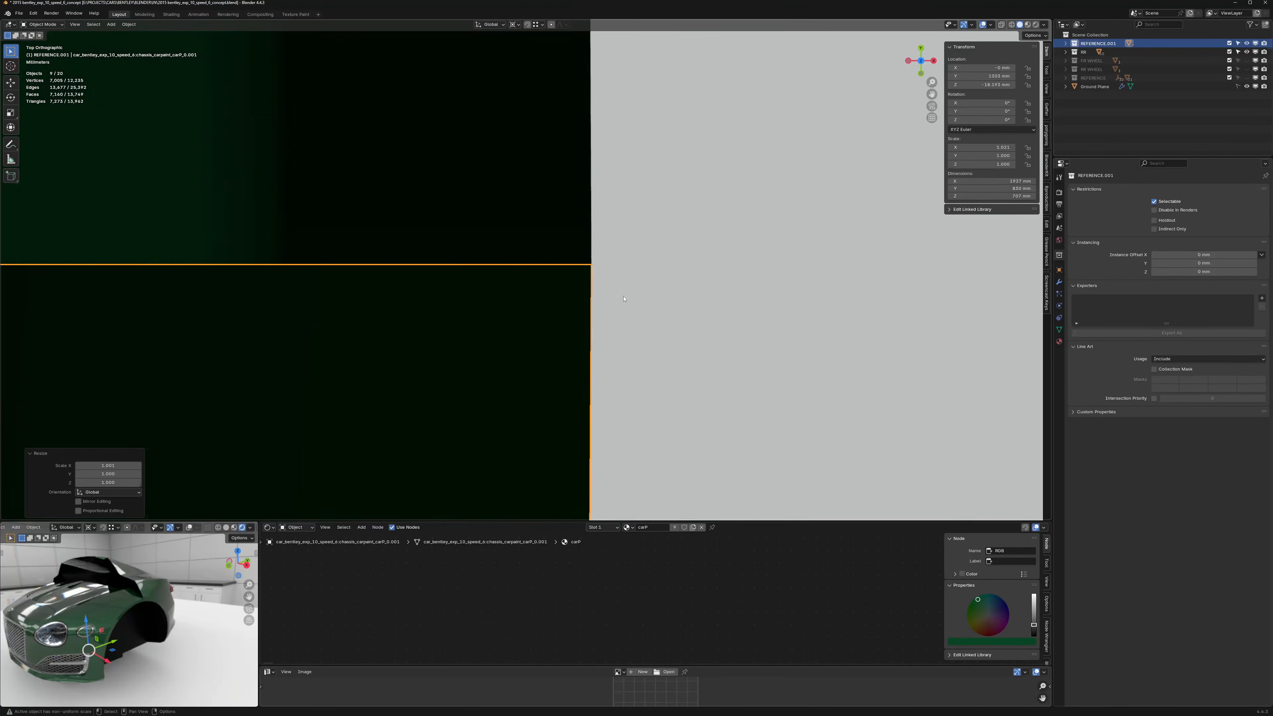
Step: Show the FR WHEEL collection together with the front and rear body sections, with X-ray off
scroll(623, 299, "down", 8)
middle_click_drag(626, 301, 567, 292)
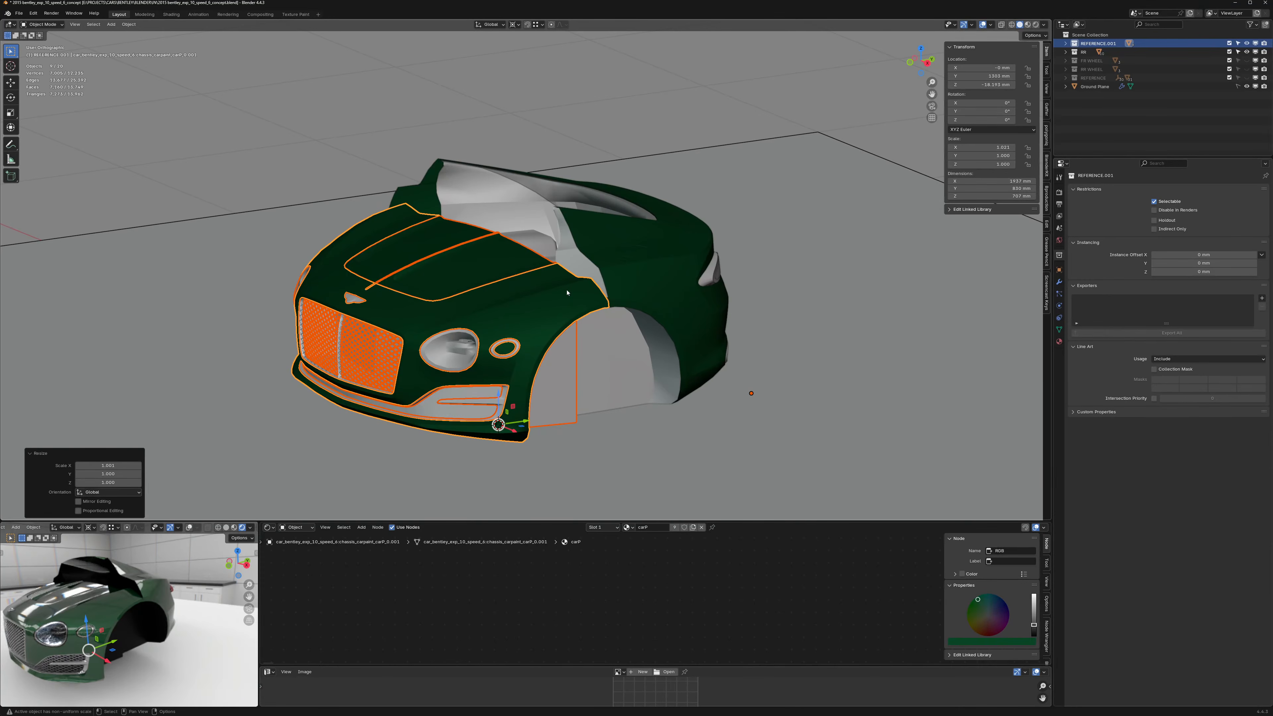
mouse_move(593, 281)
middle_mouse_down()
mouse_move(566, 260)
mouse_move(607, 264)
mouse_move(587, 262)
middle_mouse_up()
left_click(621, 169)
key("alt+z")
middle_click_drag(608, 169, 568, 261)
key("alt+z")
key("3")
key("shift+1")
key("shift+2")
middle_click_drag(553, 264, 915, 100)
scroll(513, 294, "down", 3)
Step: Open the front carF body mesh in Edit Mode and set the solid viewport shading color to Object
left_click(514, 294)
key("Tab")
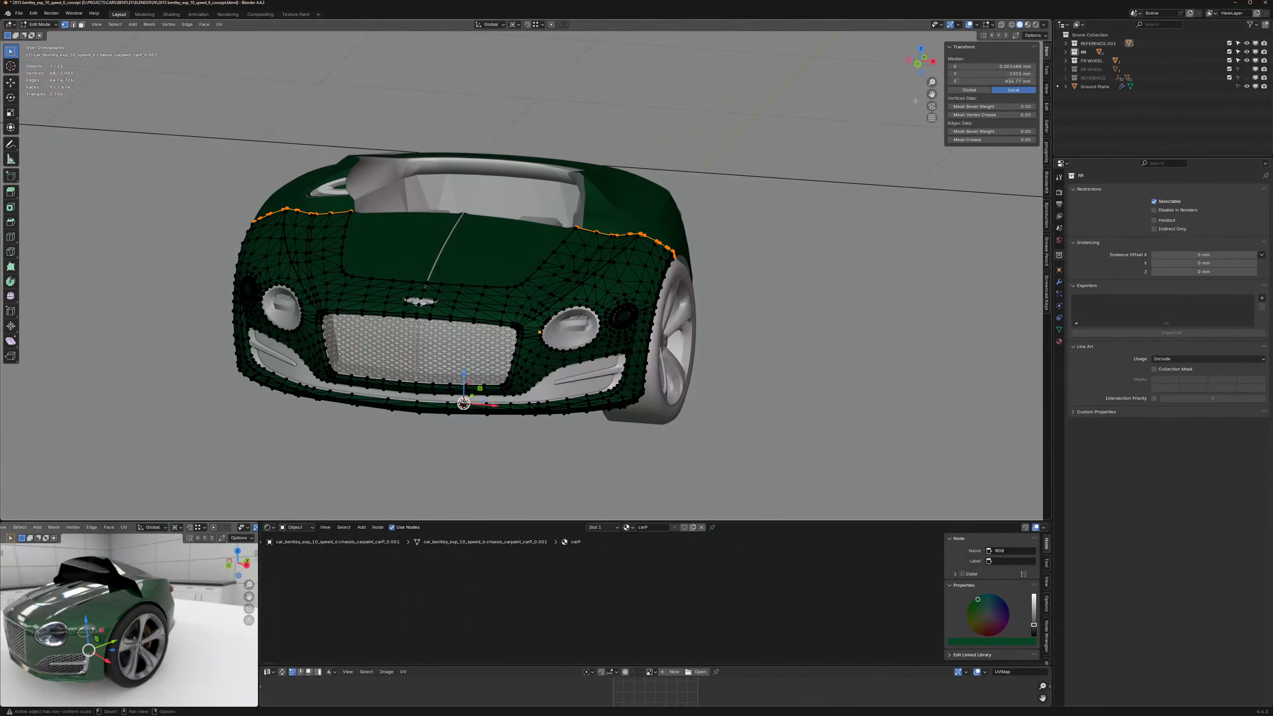
left_click(1042, 25)
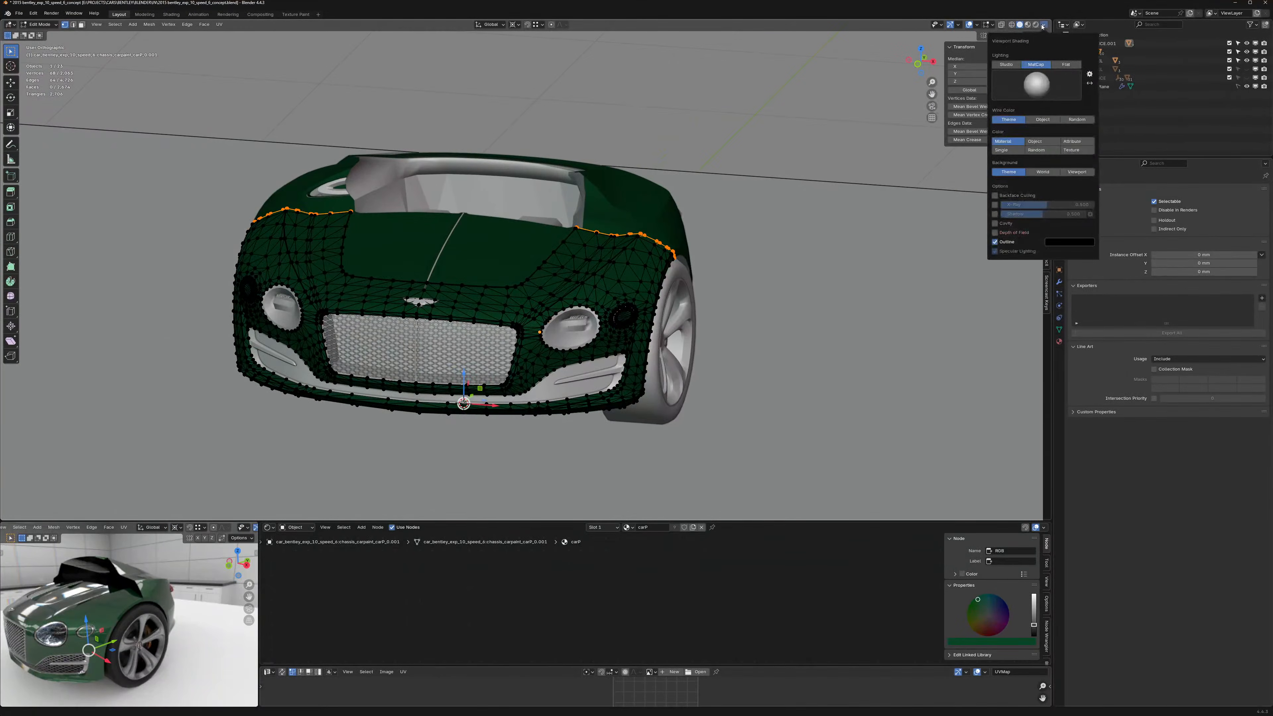
left_click(1044, 141)
Step: With X-ray on in front view, delete the half of the front carF body mesh opposite the visible wheel
key("KP_1")
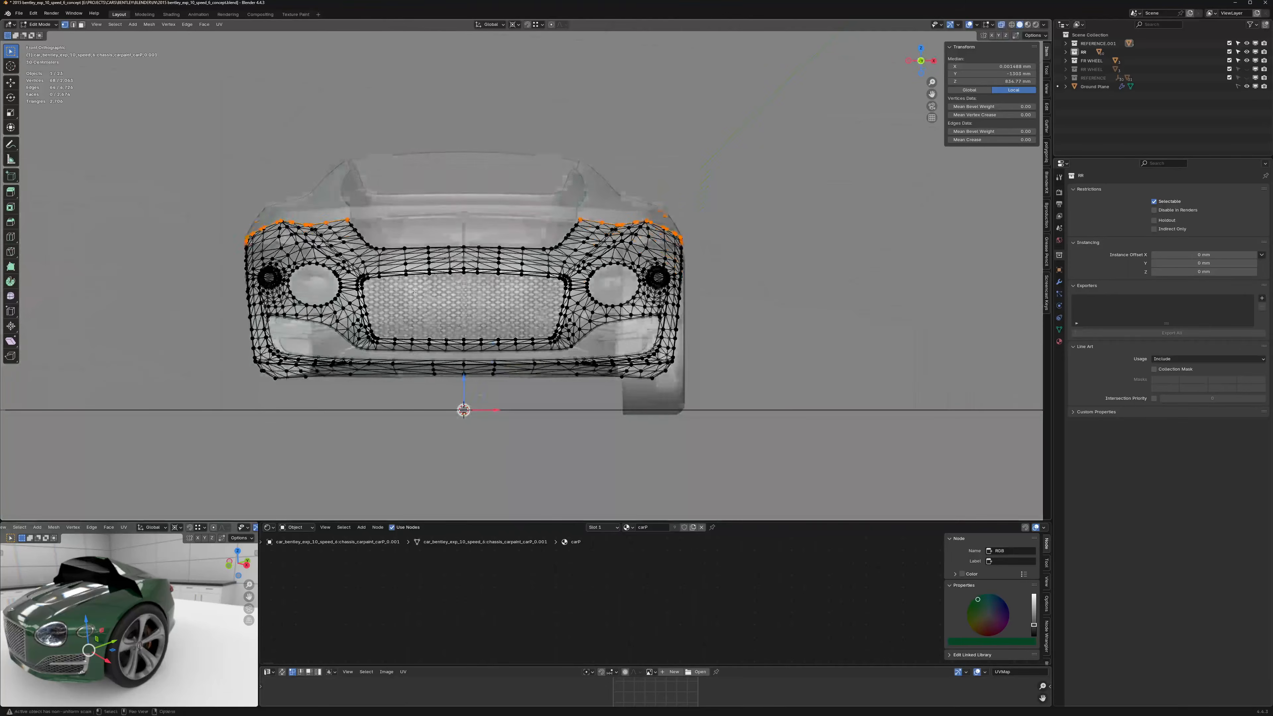
scroll(415, 290, "up", 2)
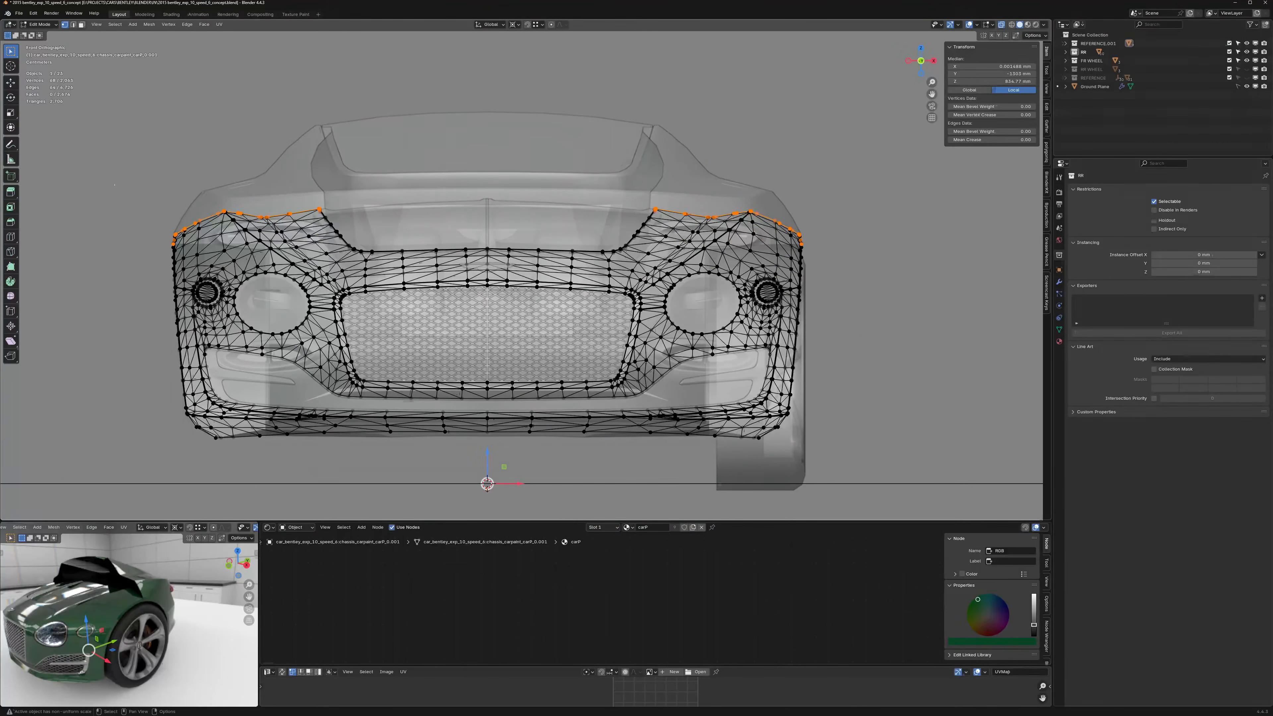
left_click_drag(469, 537, 475, 532)
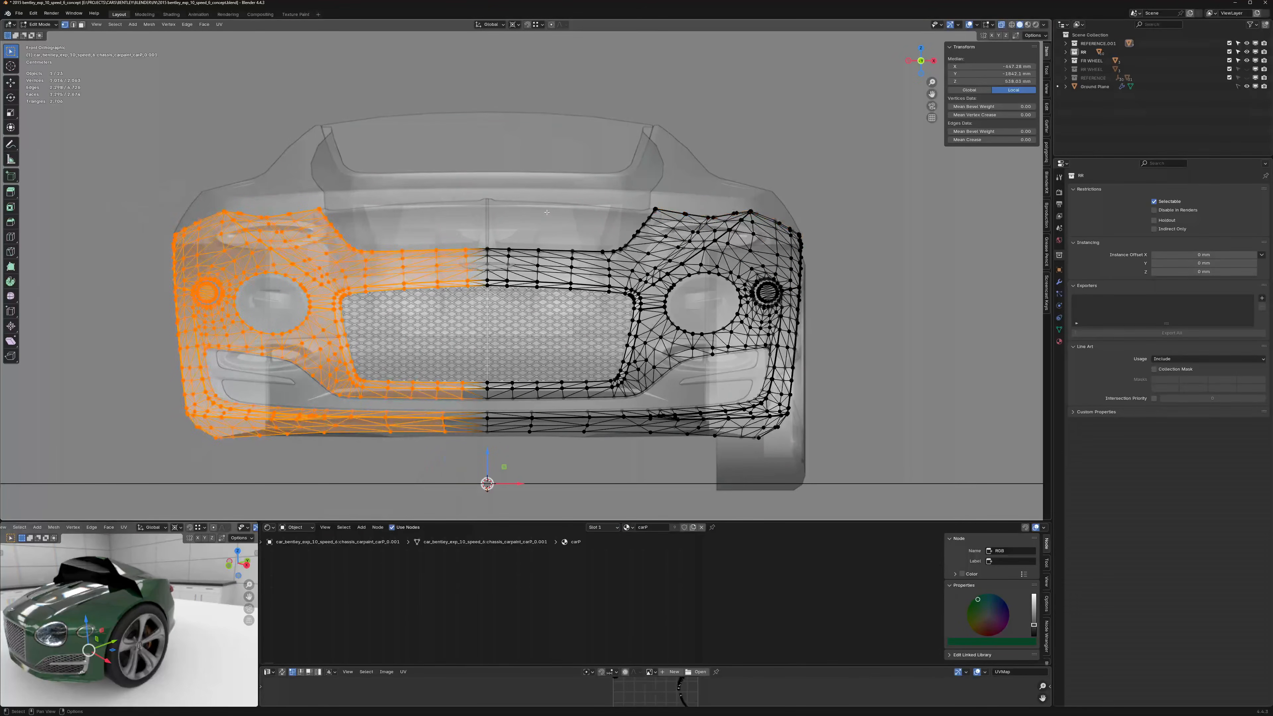
left_click(602, 146)
middle_click_drag(603, 146, 501, 205)
key("alt+z")
key("Tab")
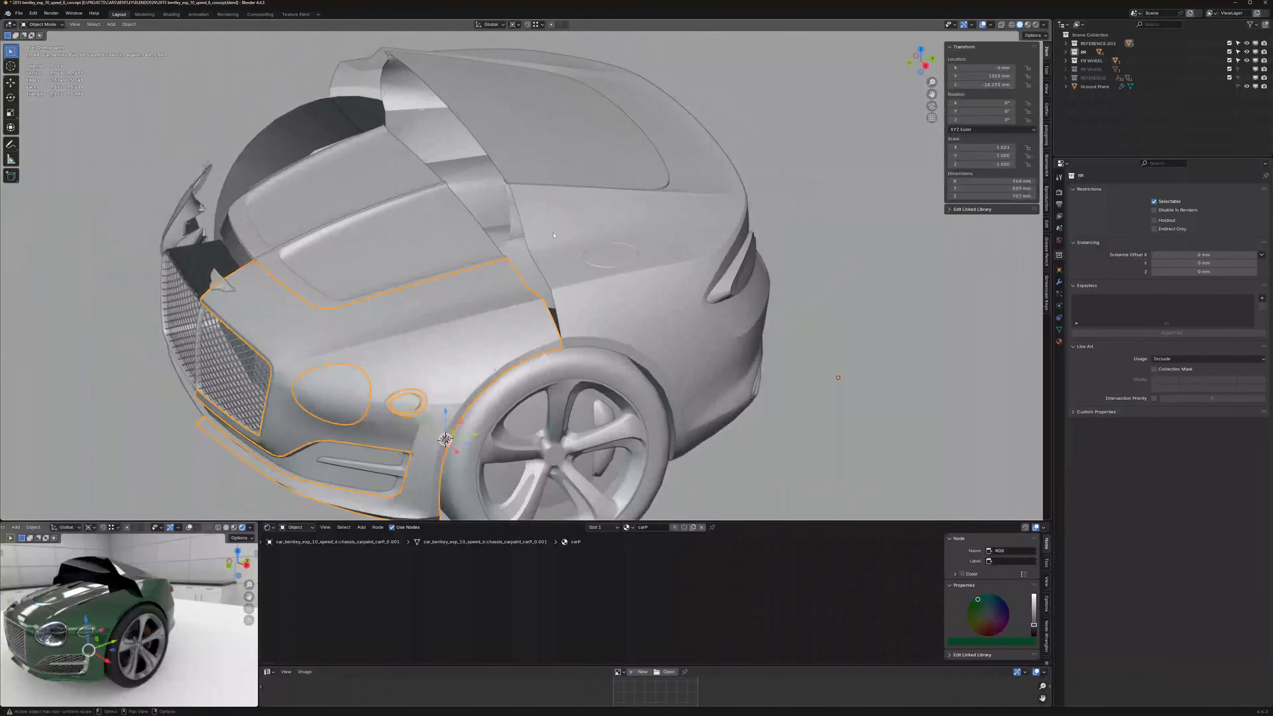
Step: Isolate the rear carF body mesh in local view and open it in Edit Mode
left_click(671, 281)
key("Tab")
middle_click_drag(671, 281, 531, 250)
key("KP_Divide")
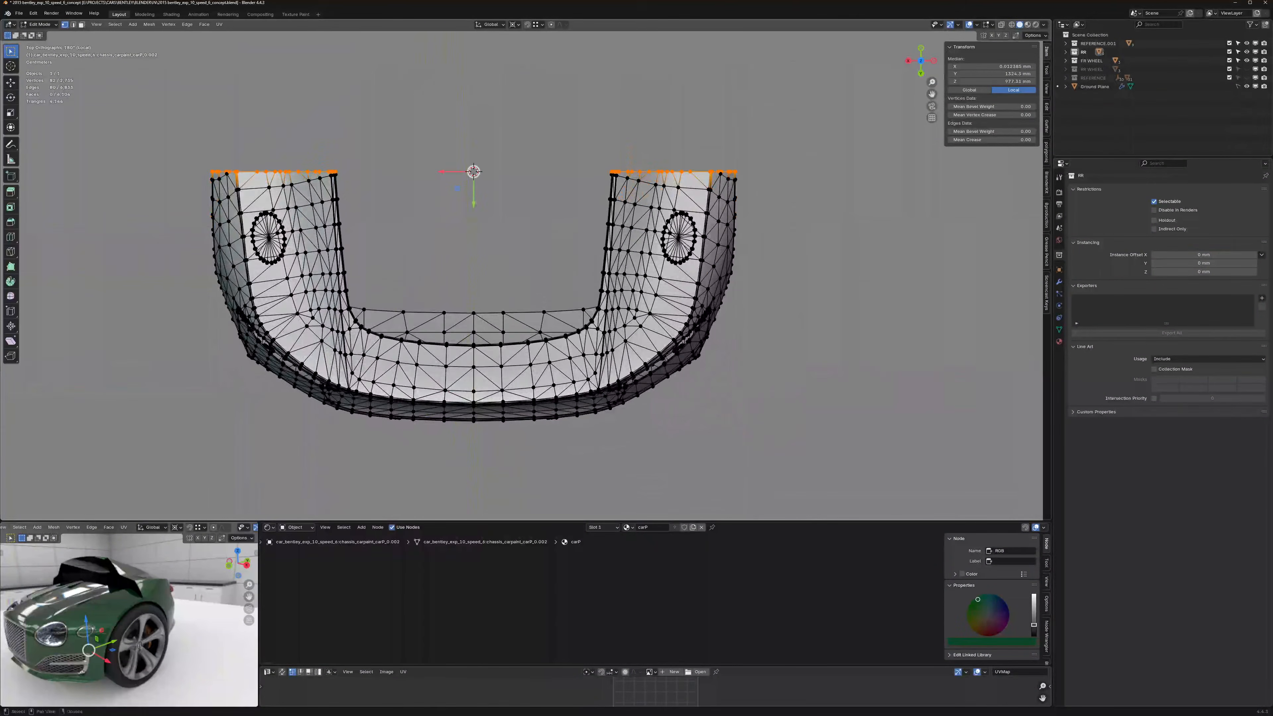
key("Tab")
key("alt+z")
scroll(250, 254, "up", 1)
key("Tab")
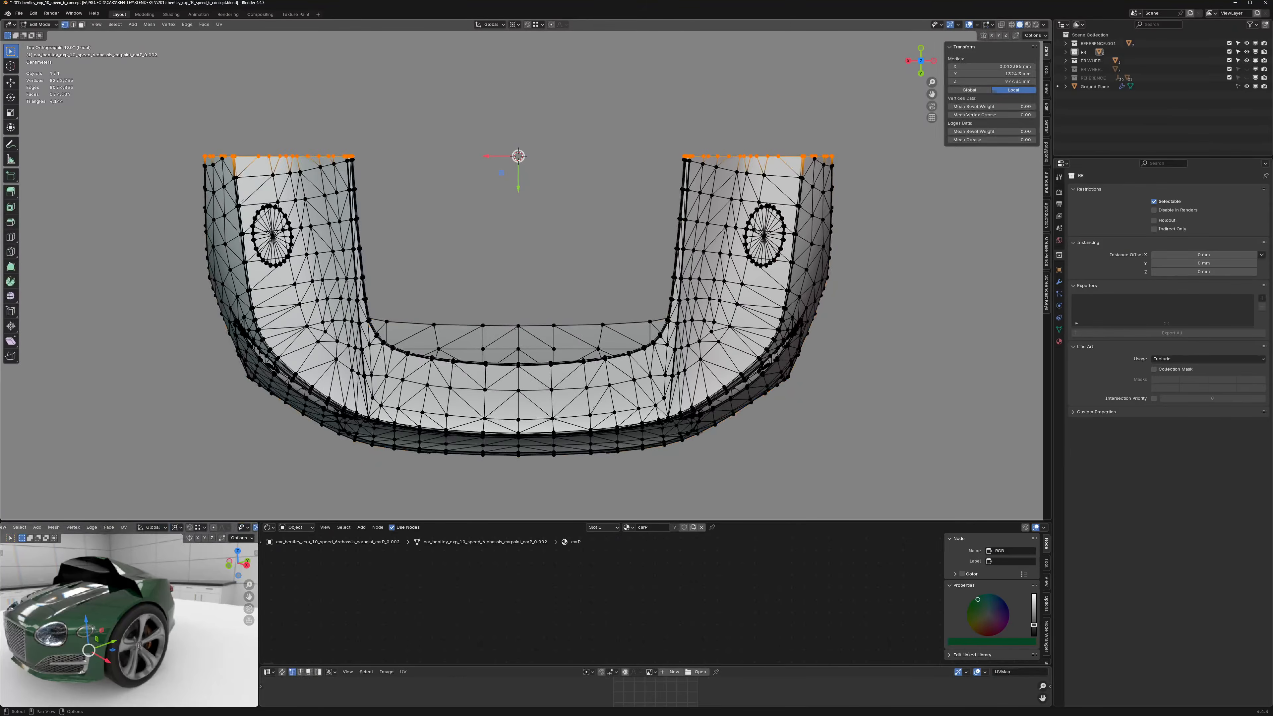
Step: Separate the linked pieces of the round fuel cap from the rear carF body mesh into their own object, and return to Object Mode
middle_click_drag(611, 281, 609, 163)
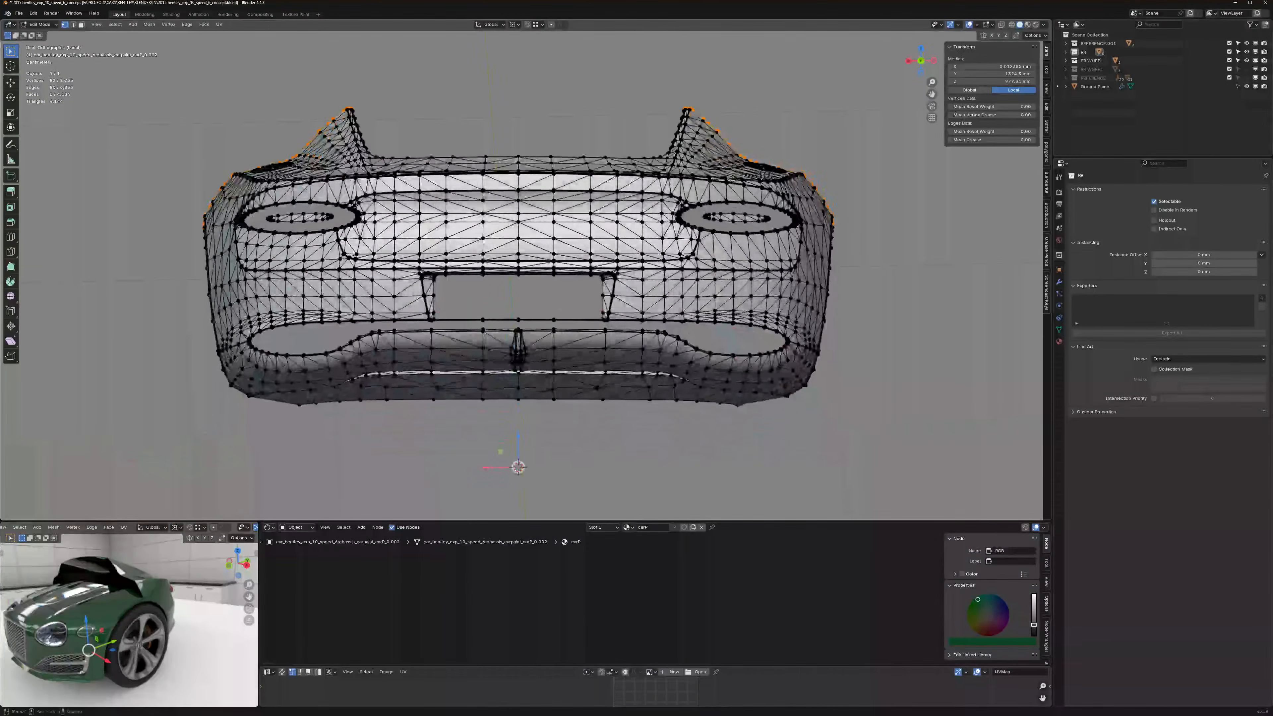
scroll(516, 393, "up", 6)
scroll(495, 350, "down", 4)
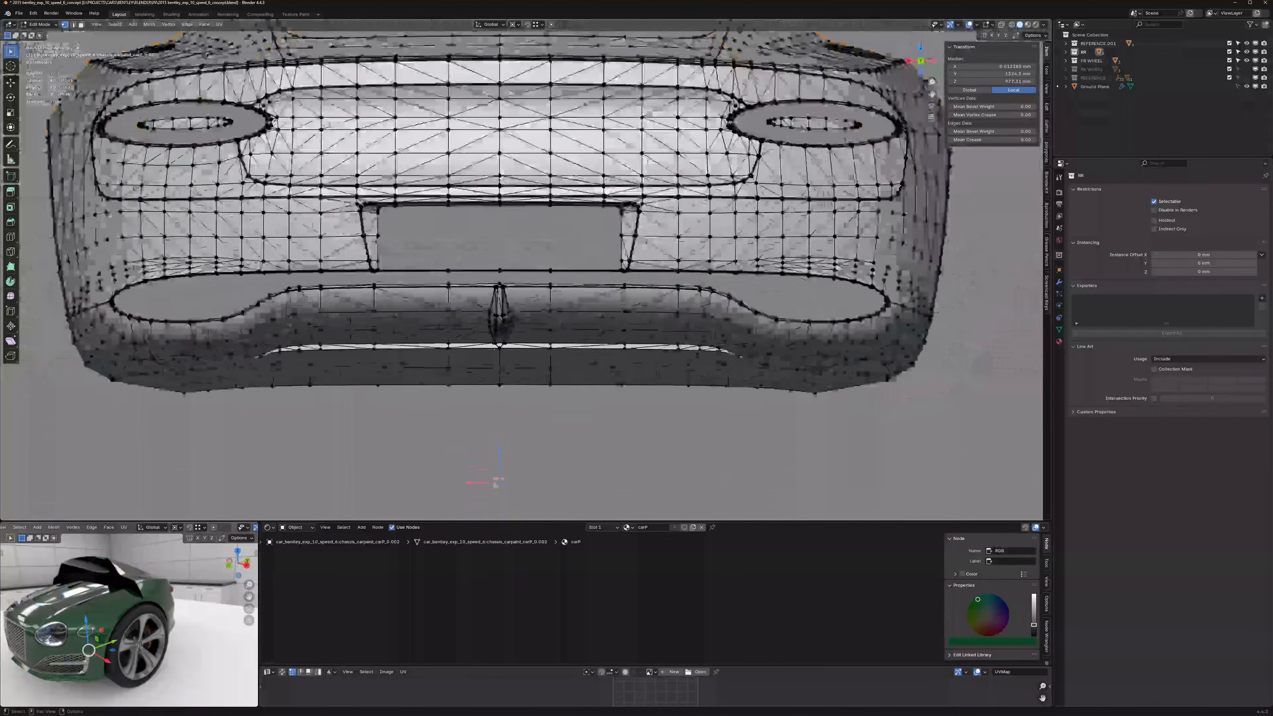
scroll(495, 348, "down", 2)
middle_click_drag(716, 189, 719, 237)
scroll(367, 199, "up", 5)
middle_click_drag(50, 194, 448, 224, "shift")
scroll(448, 224, "up", 4)
key("alt+z")
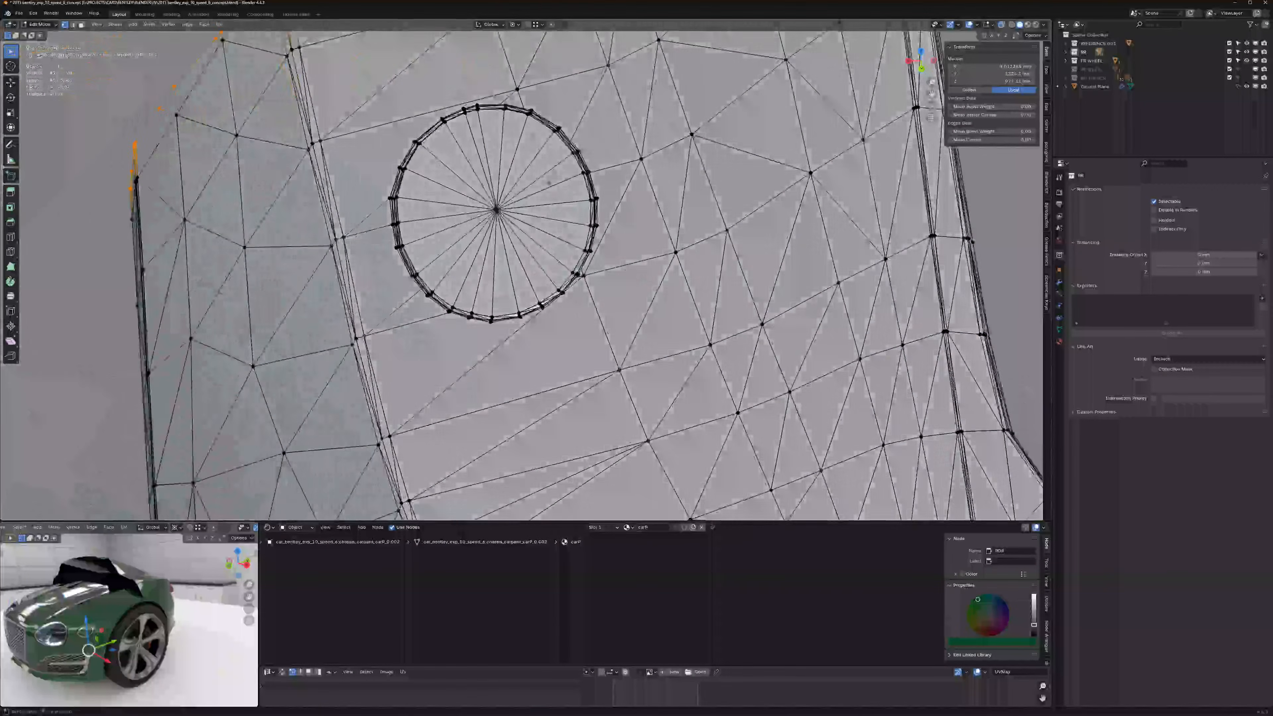
key("alt+z")
key("alt+z")
key("l")
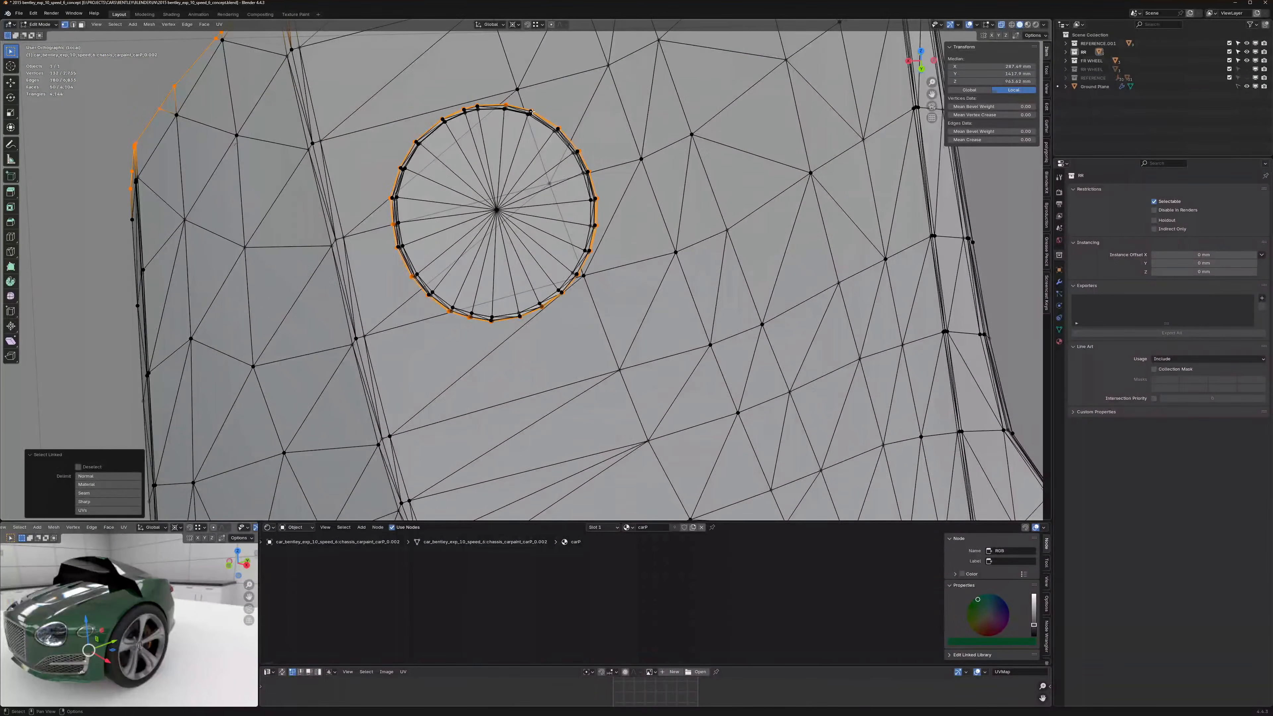
key("l")
scroll(531, 150, "down", 3)
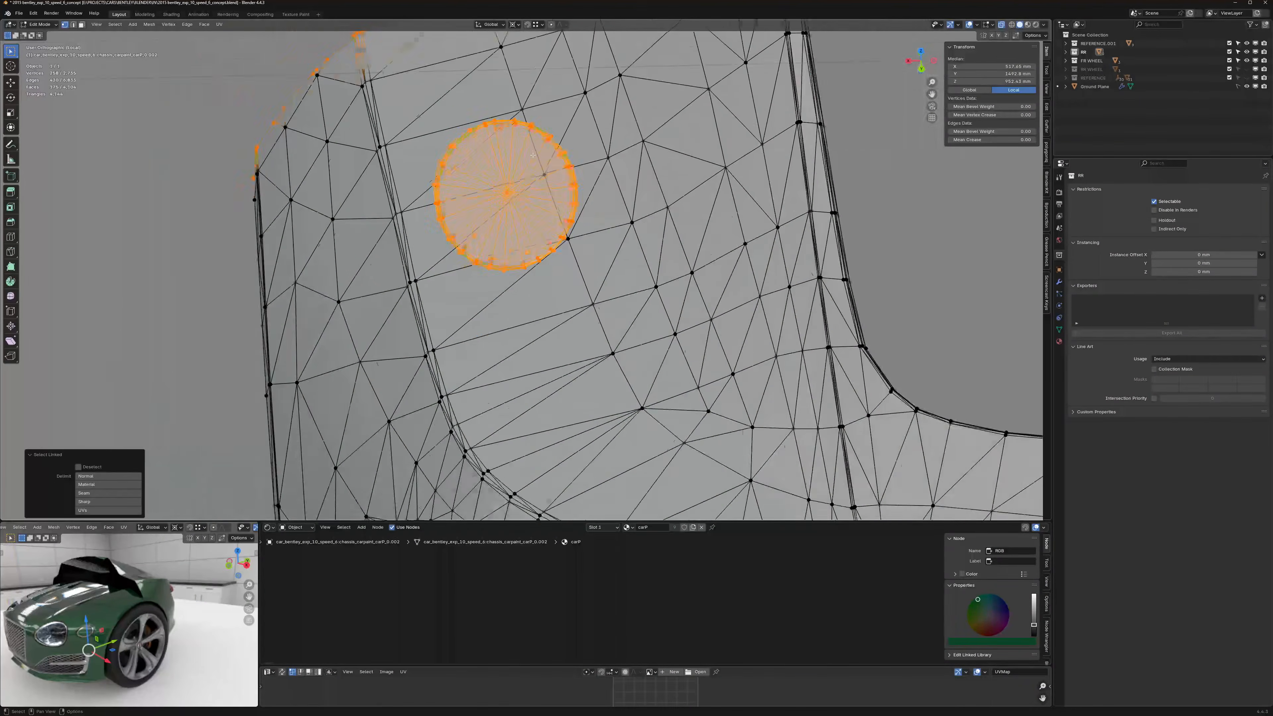
key("alt+a")
key("l")
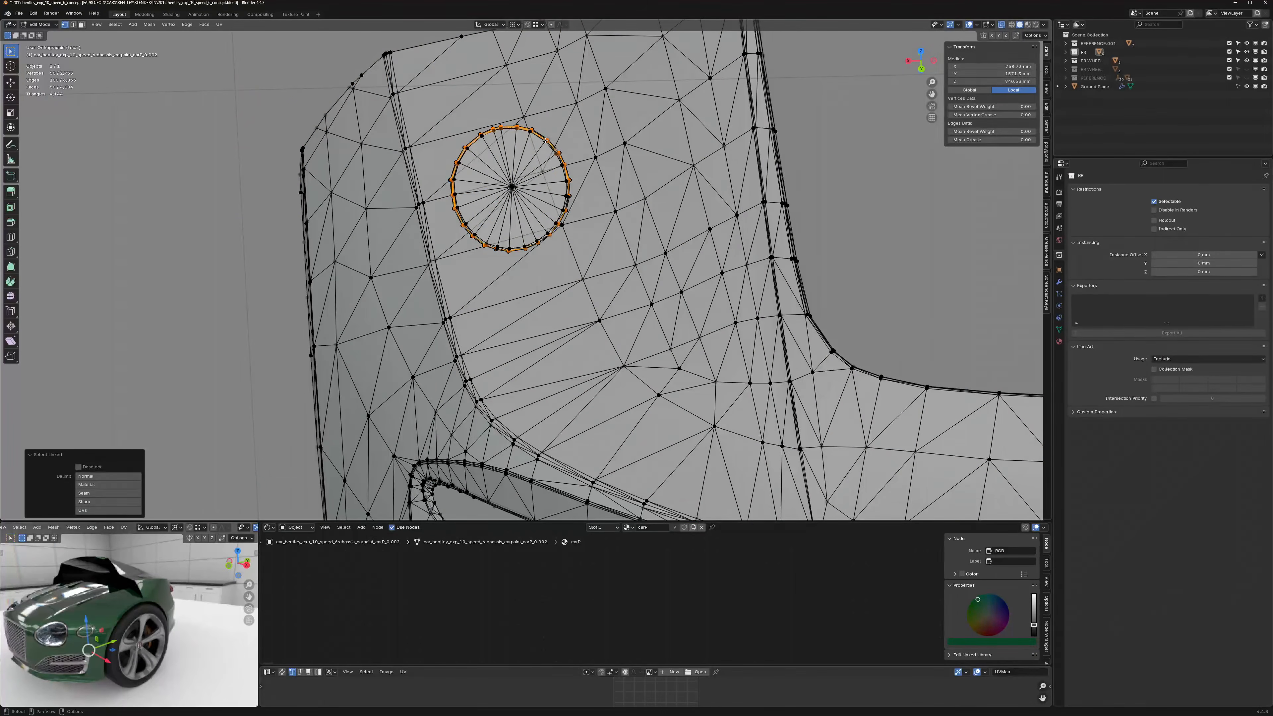
key("l")
key("p")
left_click(547, 137)
key("Tab")
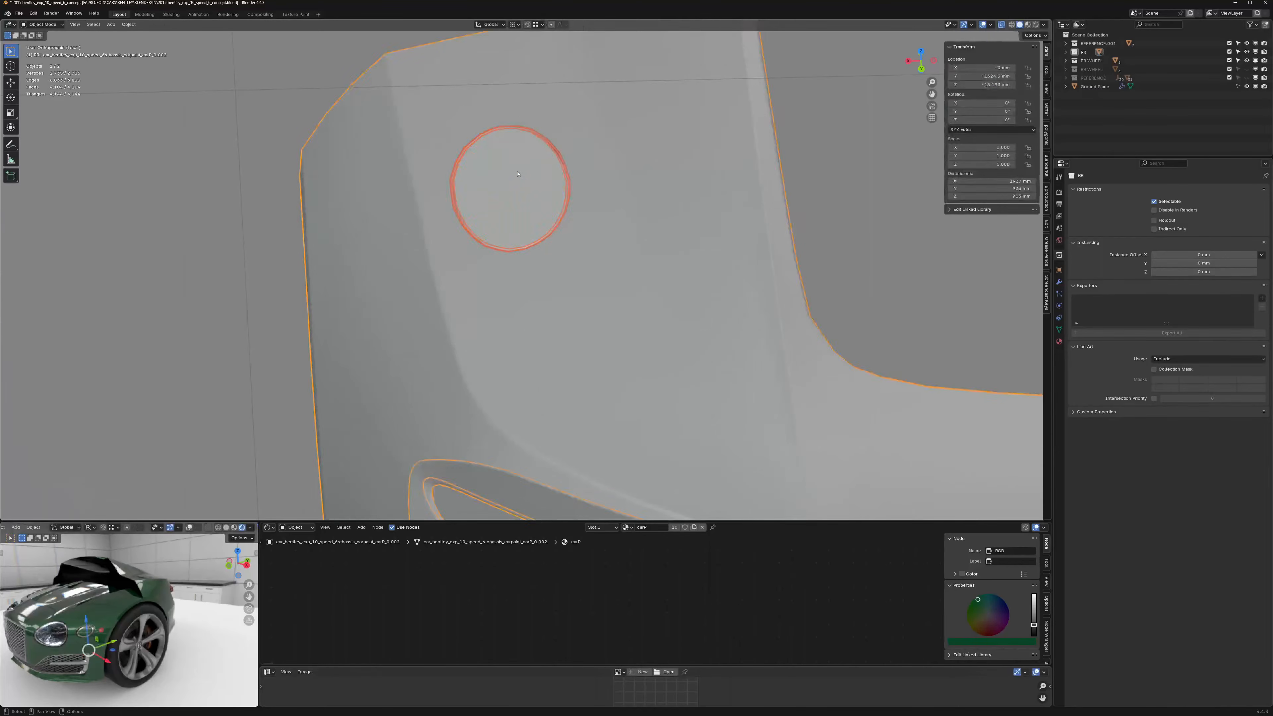
Step: Hide the separated round fuel cap object
left_click(512, 175)
scroll(512, 175, "down", 5)
middle_click_drag(724, 241, 528, 229)
key("h")
scroll(528, 233, "down", 2)
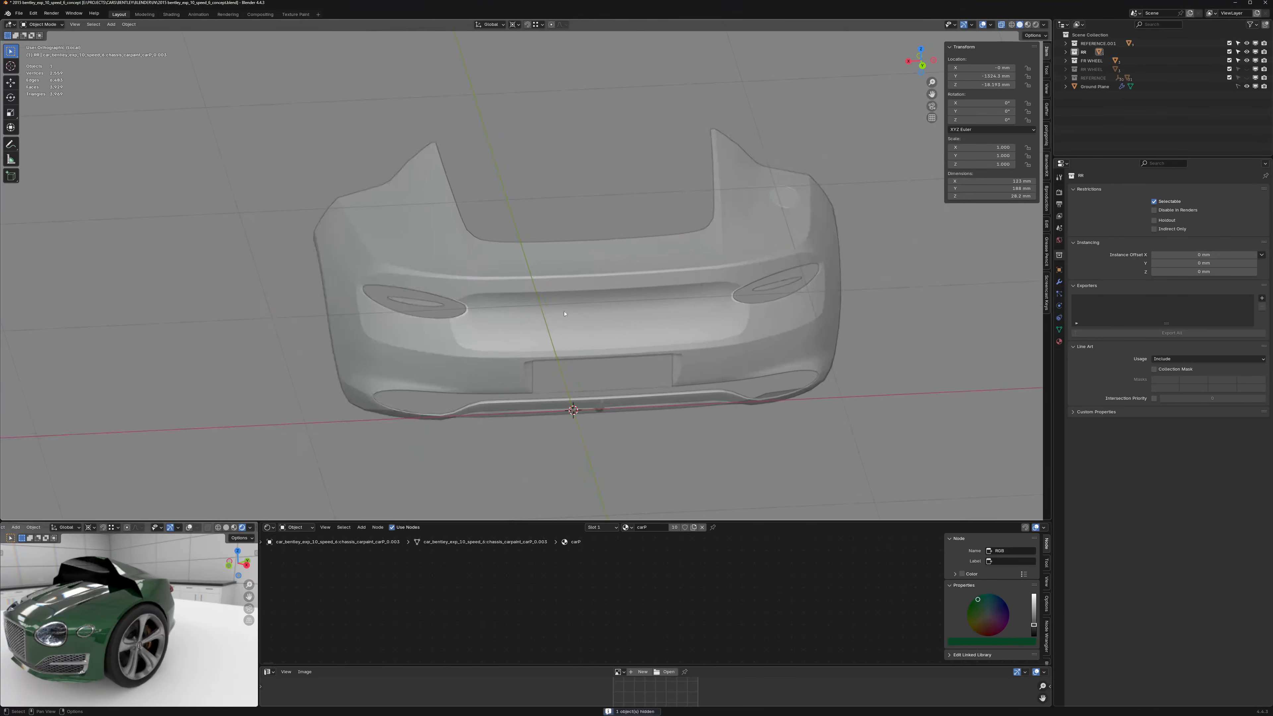
Step: In back view with X-ray on, delete the upper vertices on one side of the rear carF body mesh's centre line
left_click(596, 281)
middle_click_drag(614, 303, 562, 337, "alt")
scroll(597, 384, "up", 3)
scroll(598, 384, "down", 3)
key("Tab")
key("a")
key("alt+z")
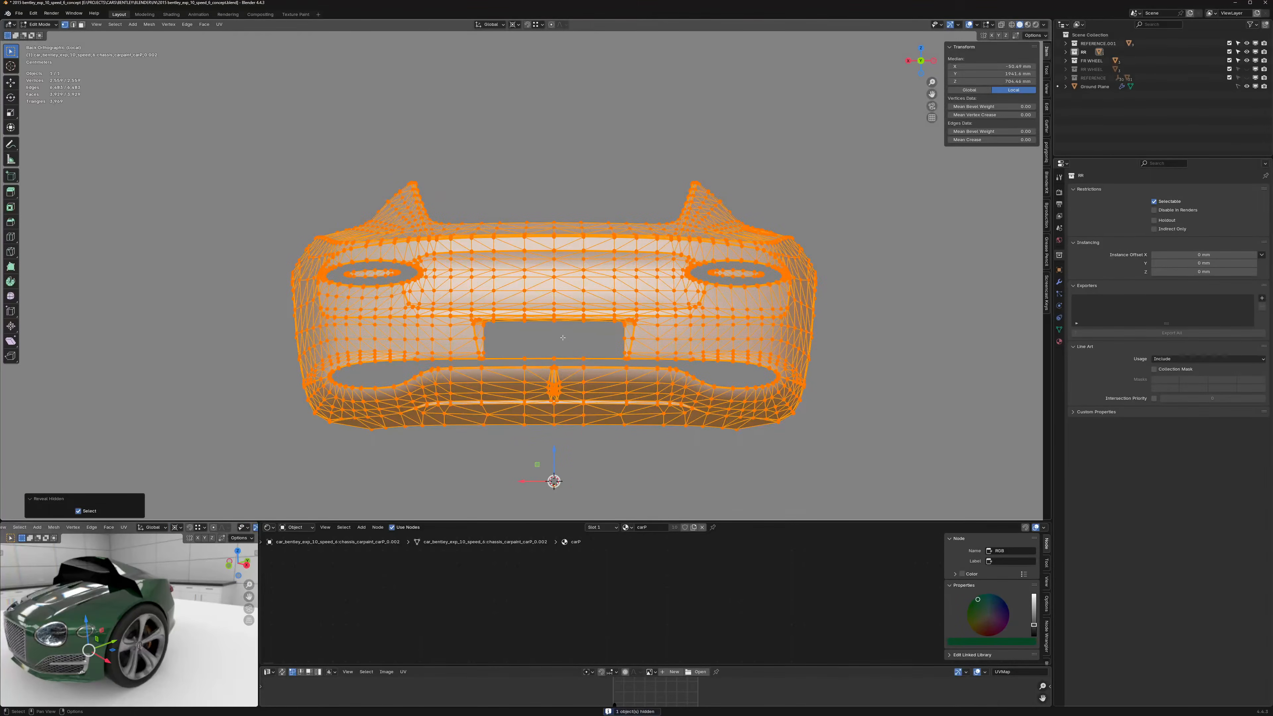
key("alt+z")
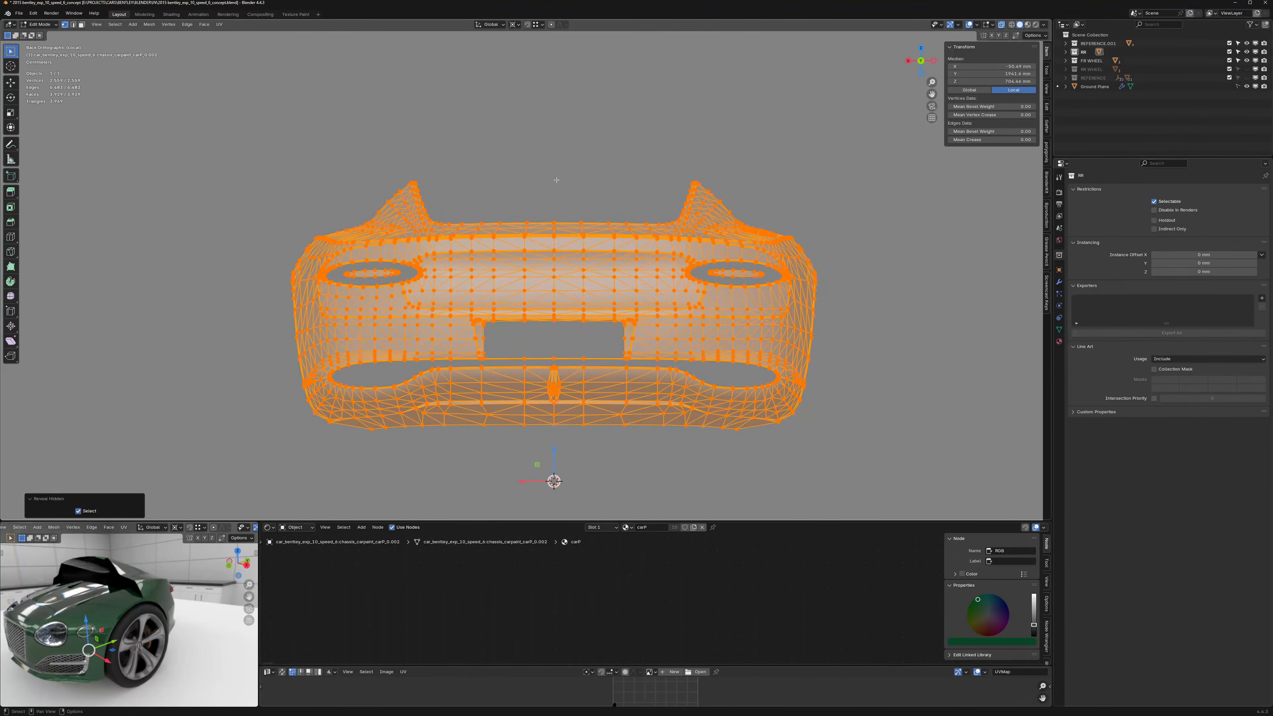
scroll(567, 319, "up", 3)
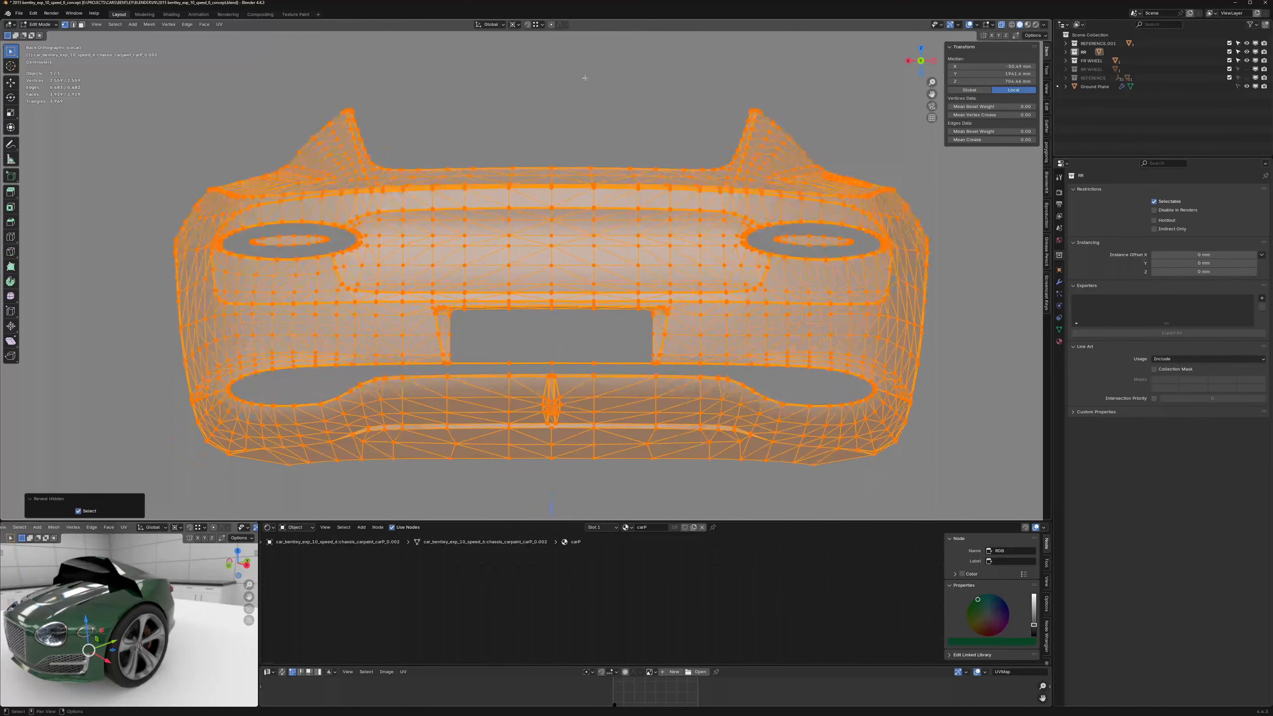
left_click_drag(584, 79, 964, 357)
key("x")
left_click(620, 317)
Step: Bisect the entire rear carF body mesh with a vertical cut along its centre line
scroll(542, 395, "up", 2)
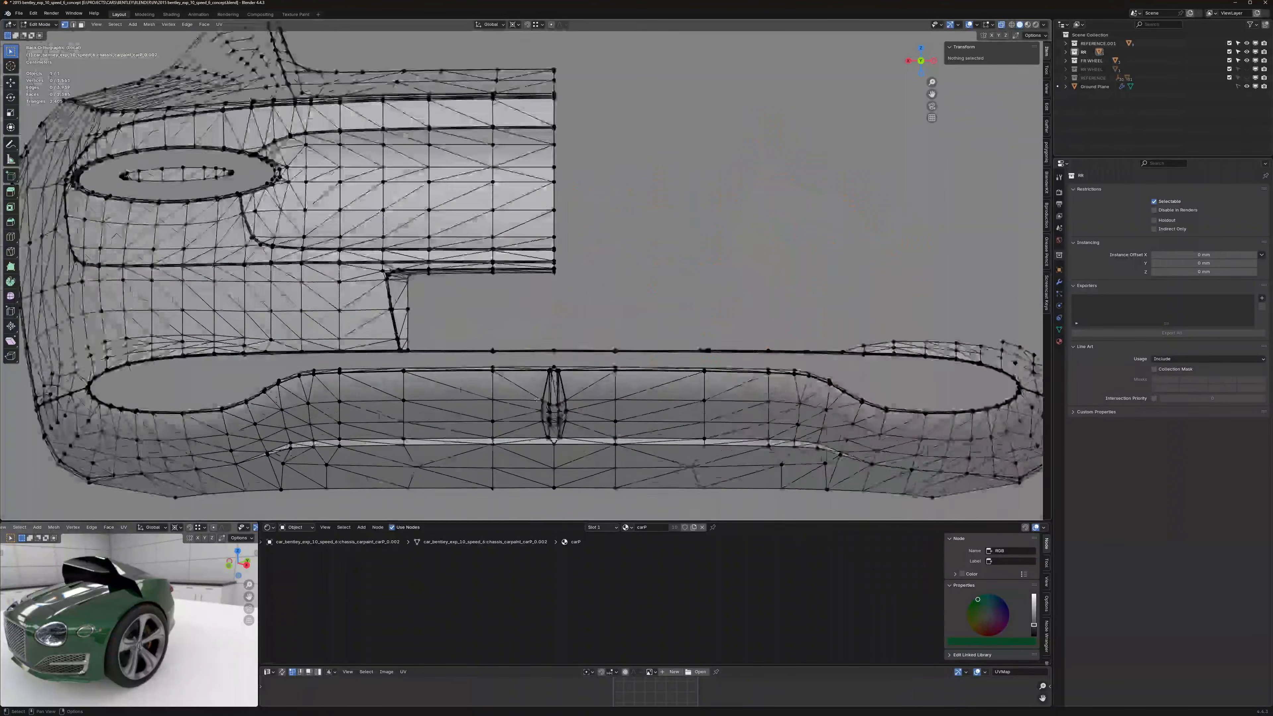
scroll(536, 399, "up", 7)
scroll(583, 332, "down", 1)
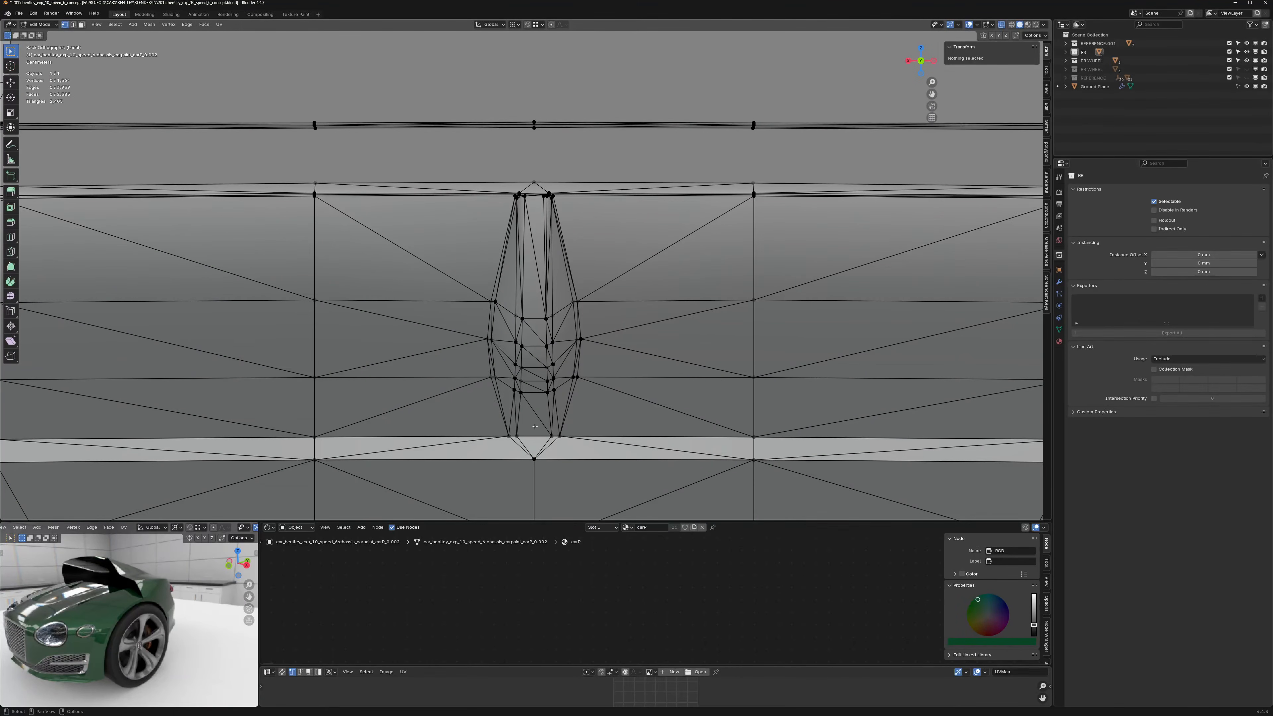
scroll(542, 401, "down", 9)
key("a")
key("q")
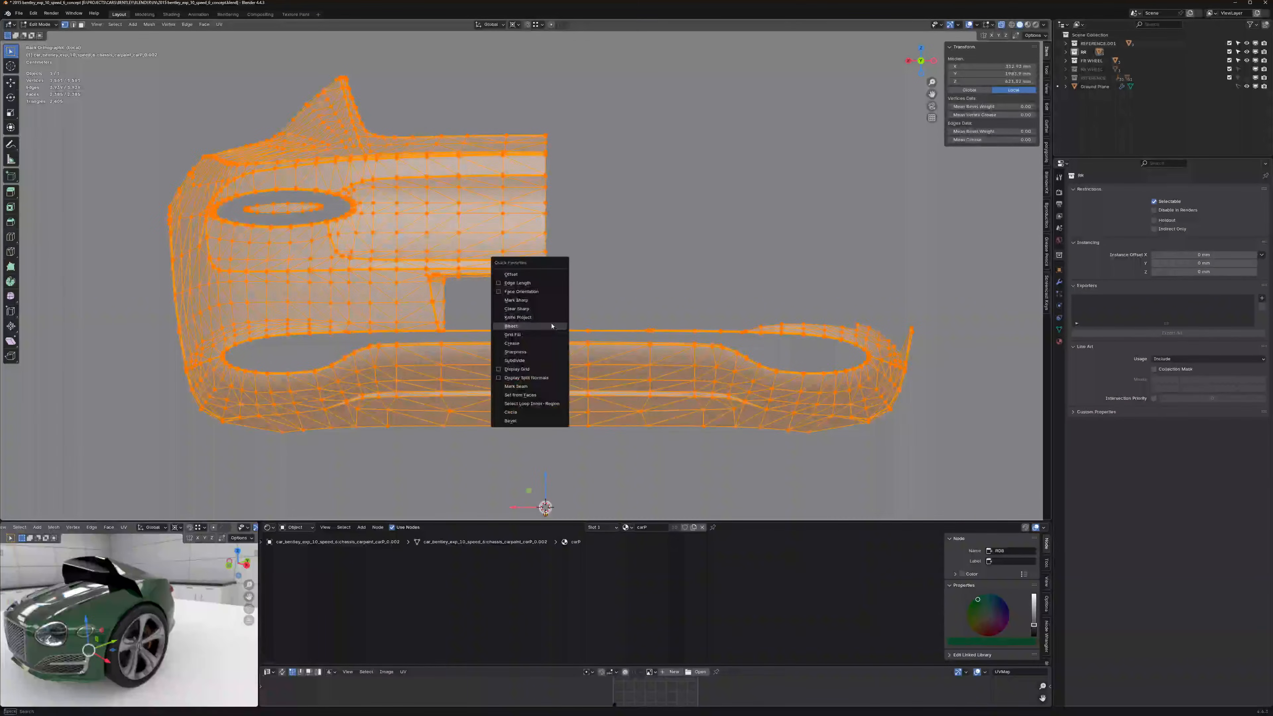
left_click(526, 324)
left_click_drag(544, 241, 545, 332)
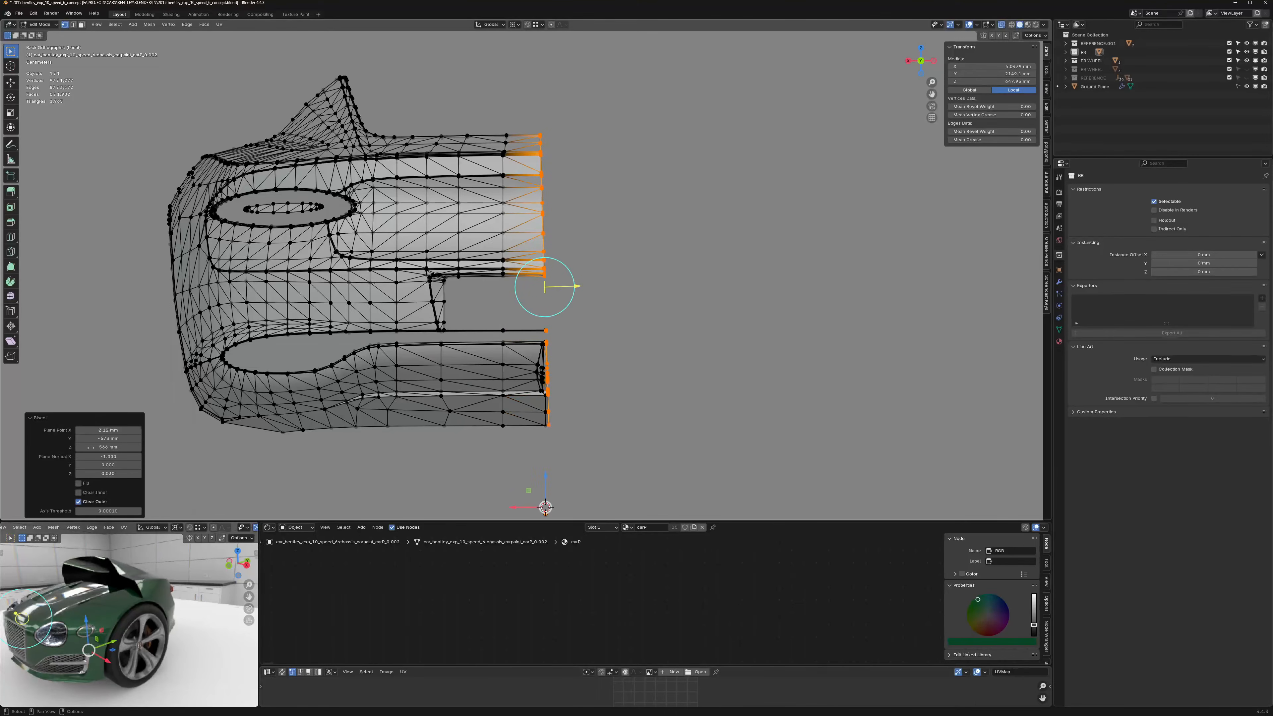
Step: Set the Bisect plane point to 0, 0, 0 and its normal to 1, 0, 0, with Clear Inner on and Clear Outer off
left_click(125, 433)
type("0")
key("Return")
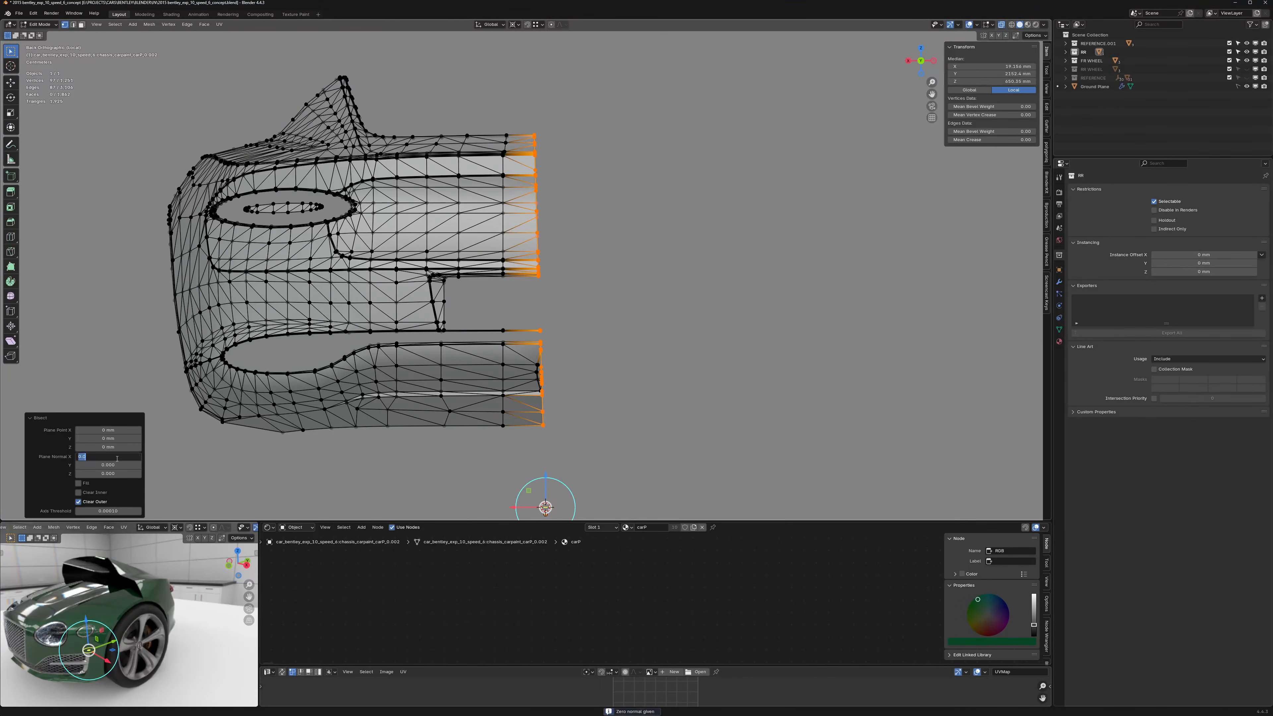
type("1")
key("Return")
left_click(78, 494)
left_click(79, 501)
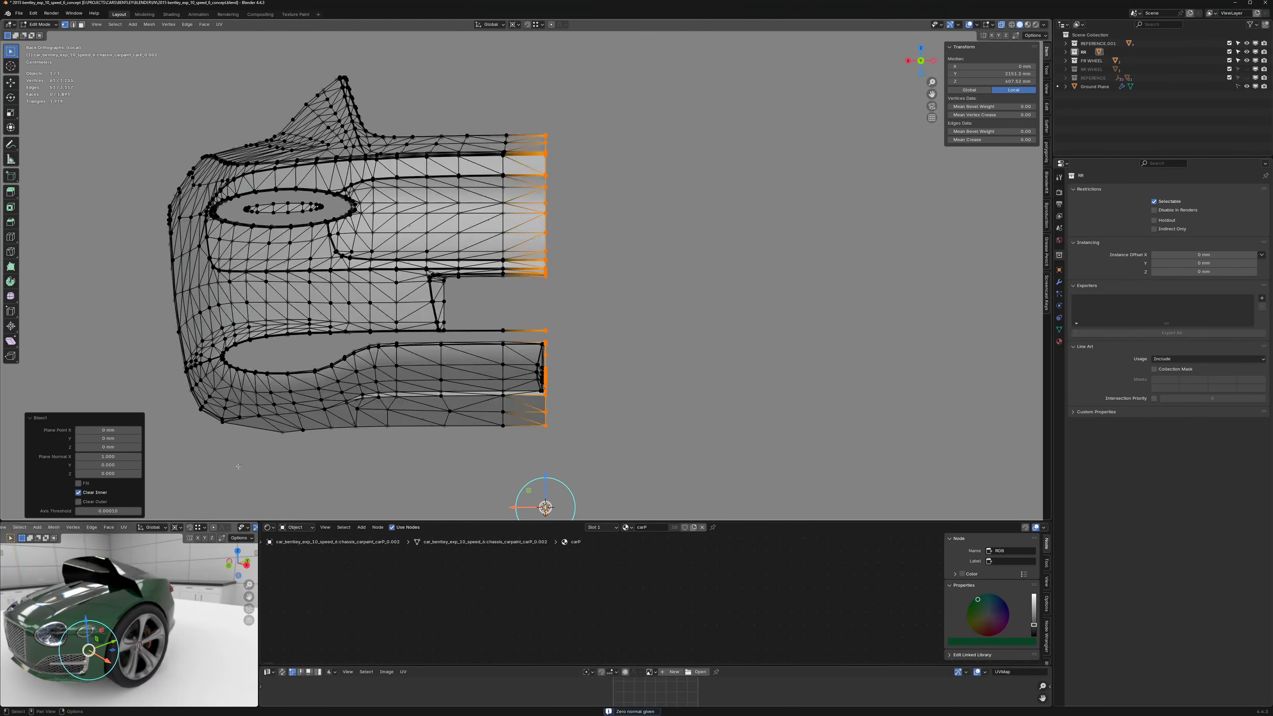
Step: Return the halved rear body to Object Mode and leave local view with X-ray off
middle_click_drag(636, 251, 659, 260)
key("Tab")
scroll(581, 229, "down", 3)
middle_click_drag(481, 241, 596, 231)
left_click(644, 199)
left_click(440, 199)
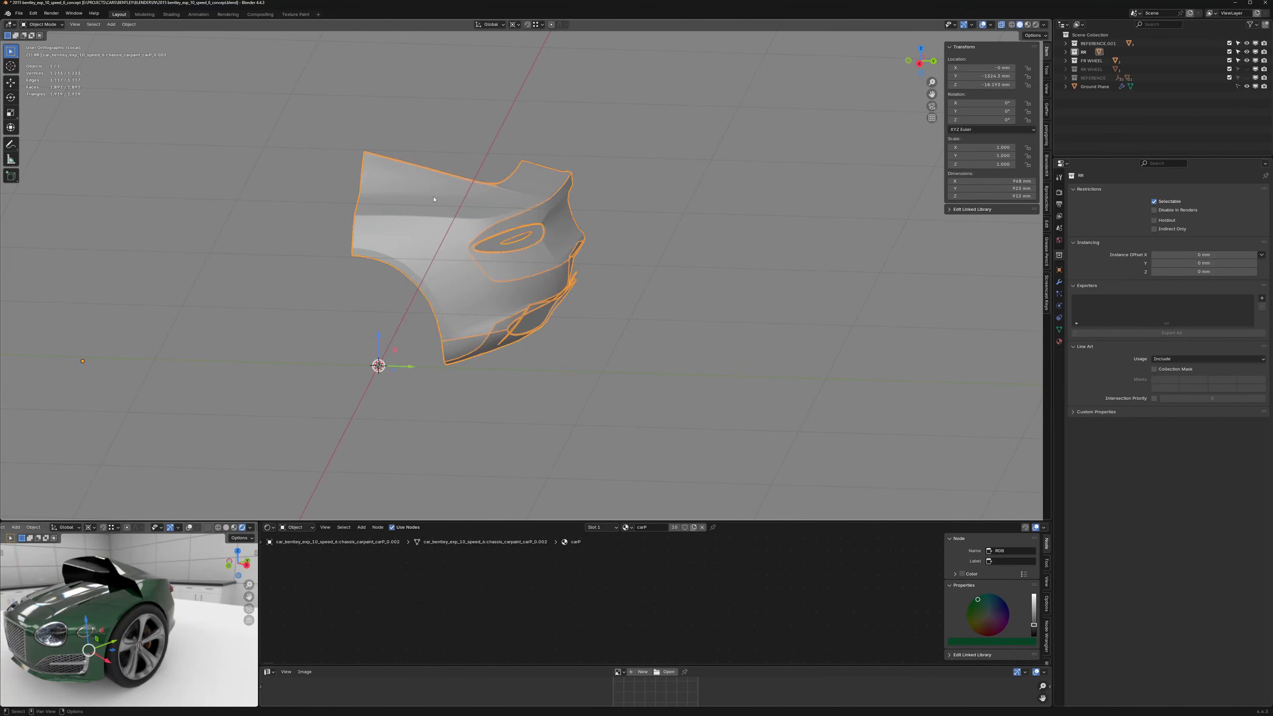
middle_click_drag(441, 199, 543, 226, "shift")
key("KP_Divide")
key("alt+z")
Step: Open the front and rear carF body meshes together in Edit Mode
left_click(441, 289)
middle_click_drag(441, 289, 480, 287, "shift")
key("Tab")
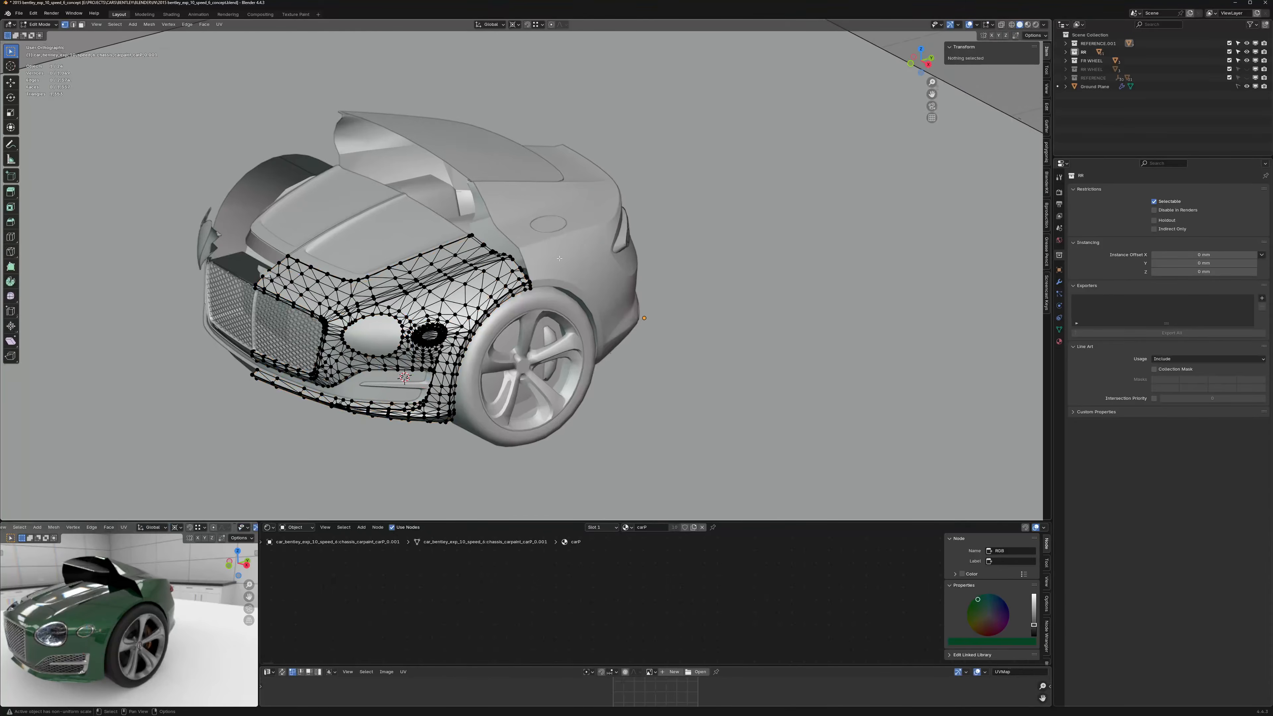
key("alt+q")
key("Tab")
left_click(505, 278)
left_click(543, 260, "shift")
key("Tab")
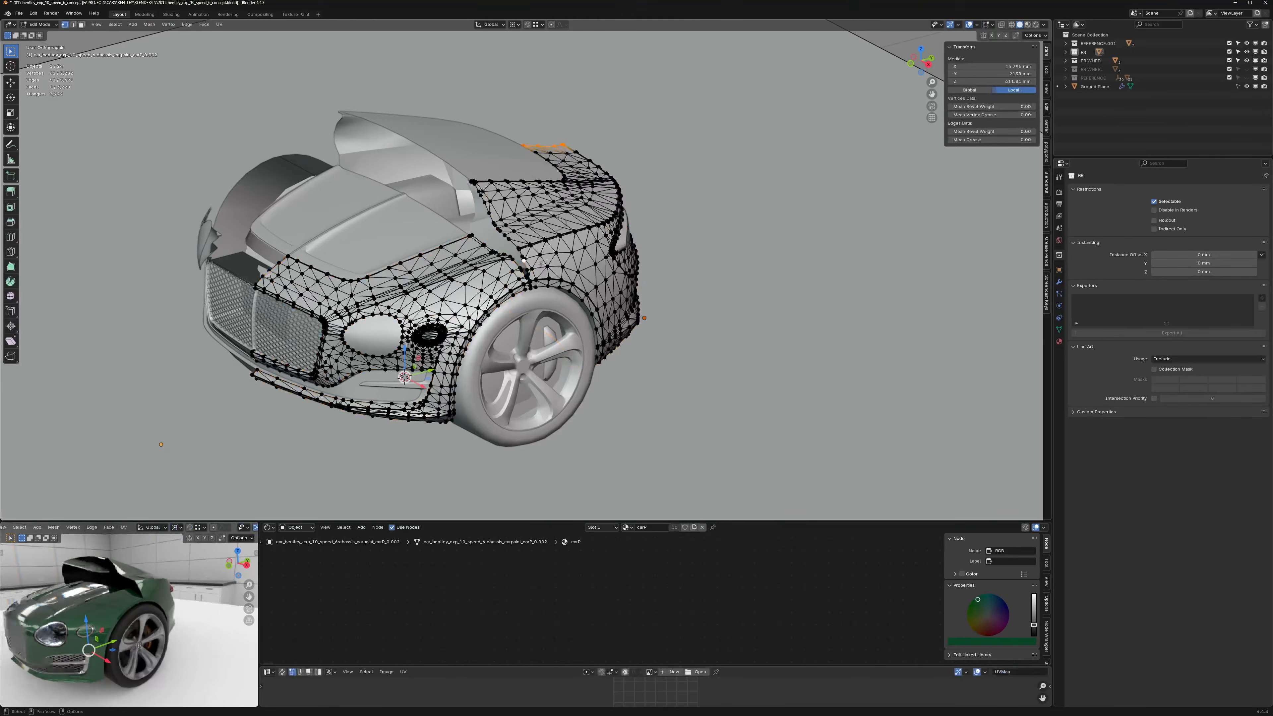
Step: Examine the wireframes of the front and rear body meshes around the wheel arch, tail light and rear deck
mouse_move(543, 256)
middle_mouse_down()
mouse_move(545, 277)
mouse_move(535, 274)
mouse_move(554, 228)
mouse_move(618, 271)
mouse_move(566, 262)
middle_mouse_up()
scroll(547, 251, "up", 2)
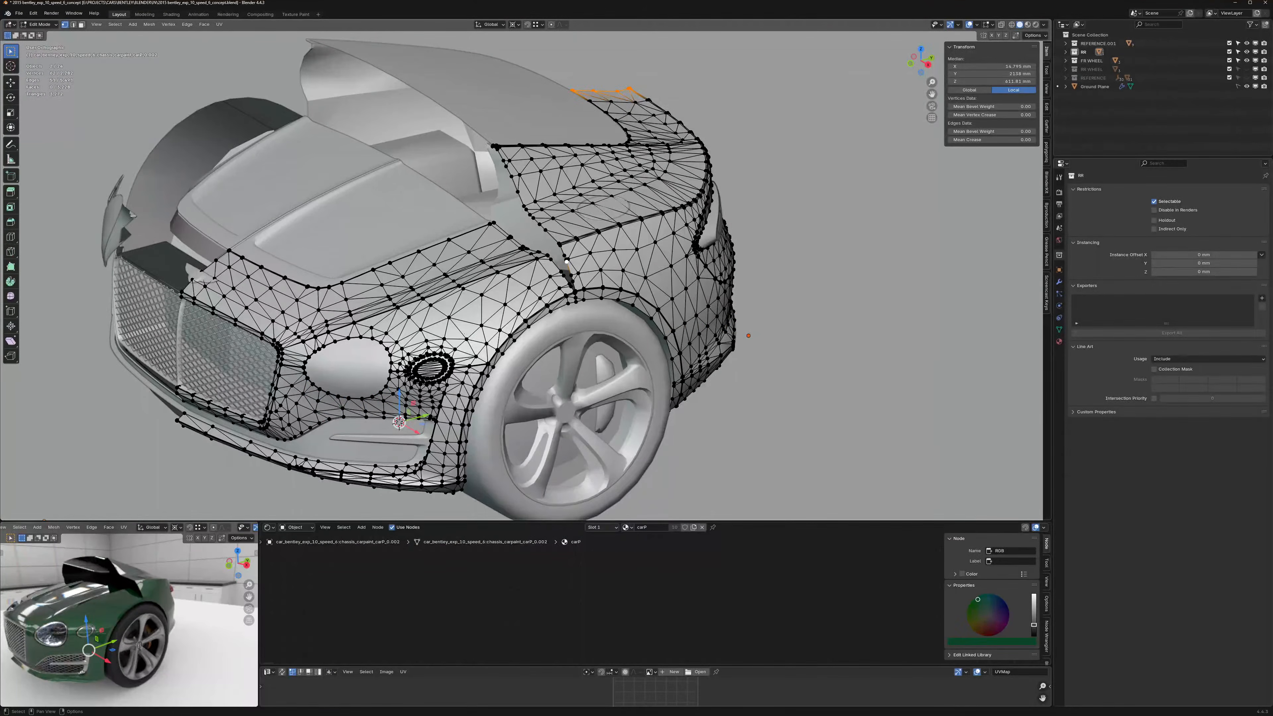
middle_click_drag(487, 308, 328, 314)
middle_click_drag(575, 320, 663, 278)
scroll(611, 300, "up", 1)
scroll(611, 299, "up", 2)
scroll(581, 301, "up", 2)
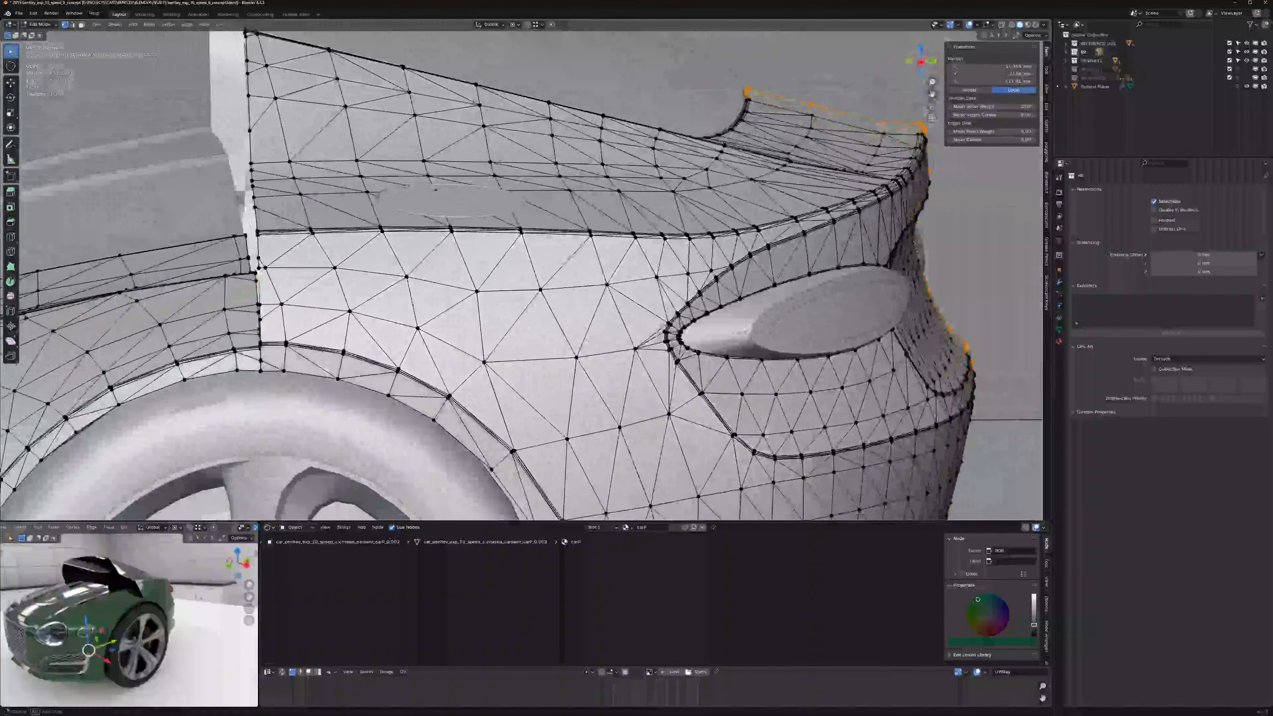
middle_click_drag(751, 261, 712, 269)
middle_click_drag(892, 183, 802, 212, "shift")
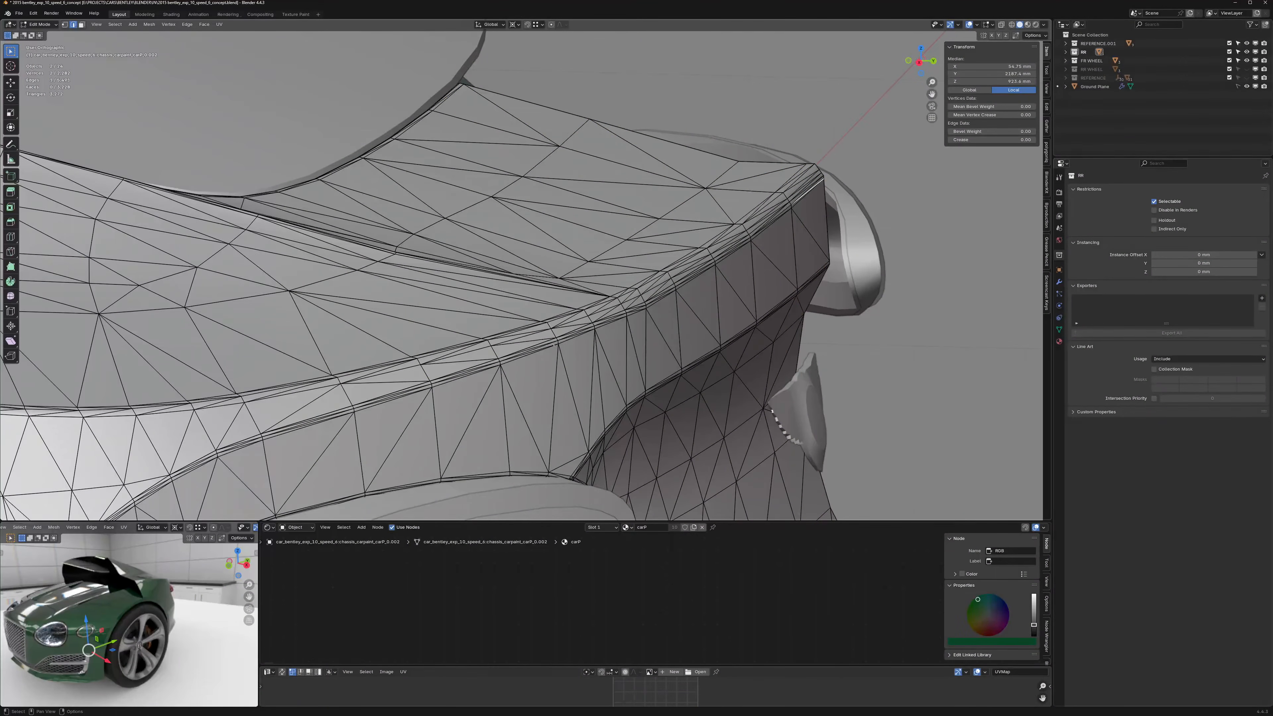
middle_click_drag(803, 212, 770, 228)
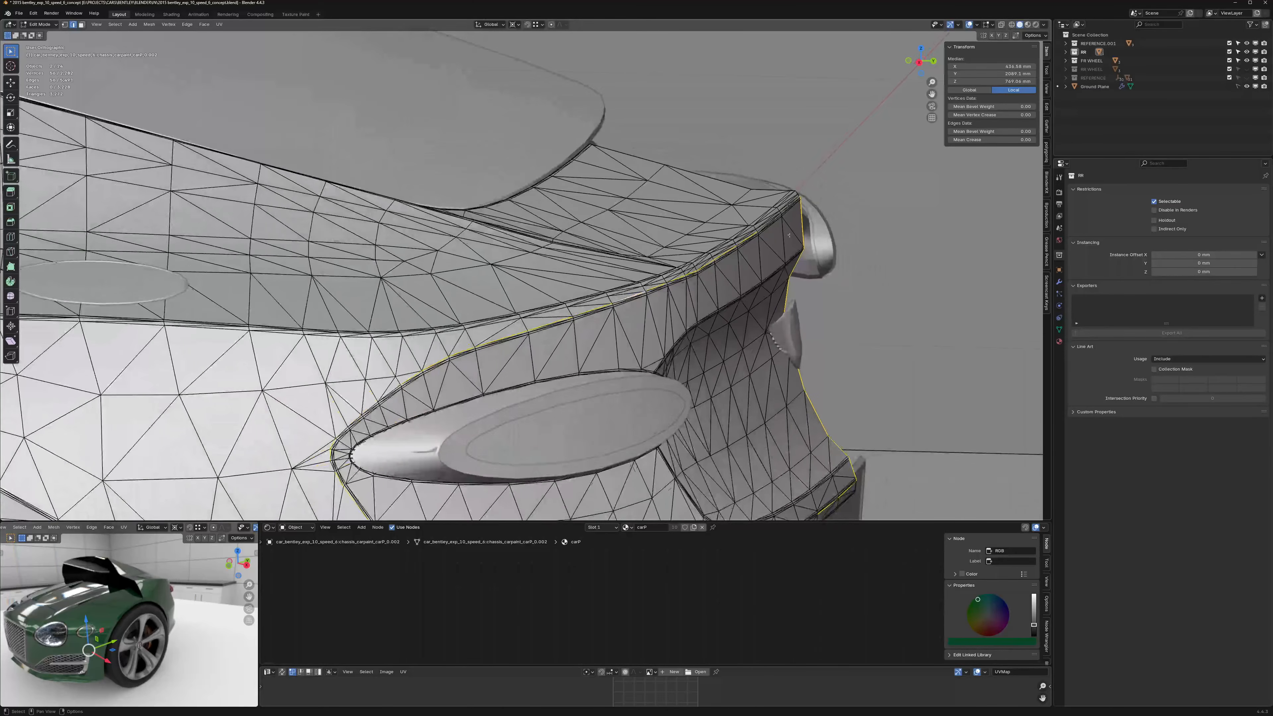
Step: With X-ray on, select the linked tail-light surround panel of the rear body, then clear the selection and return to Object Mode
scroll(789, 235, "down", 5)
key("alt+z")
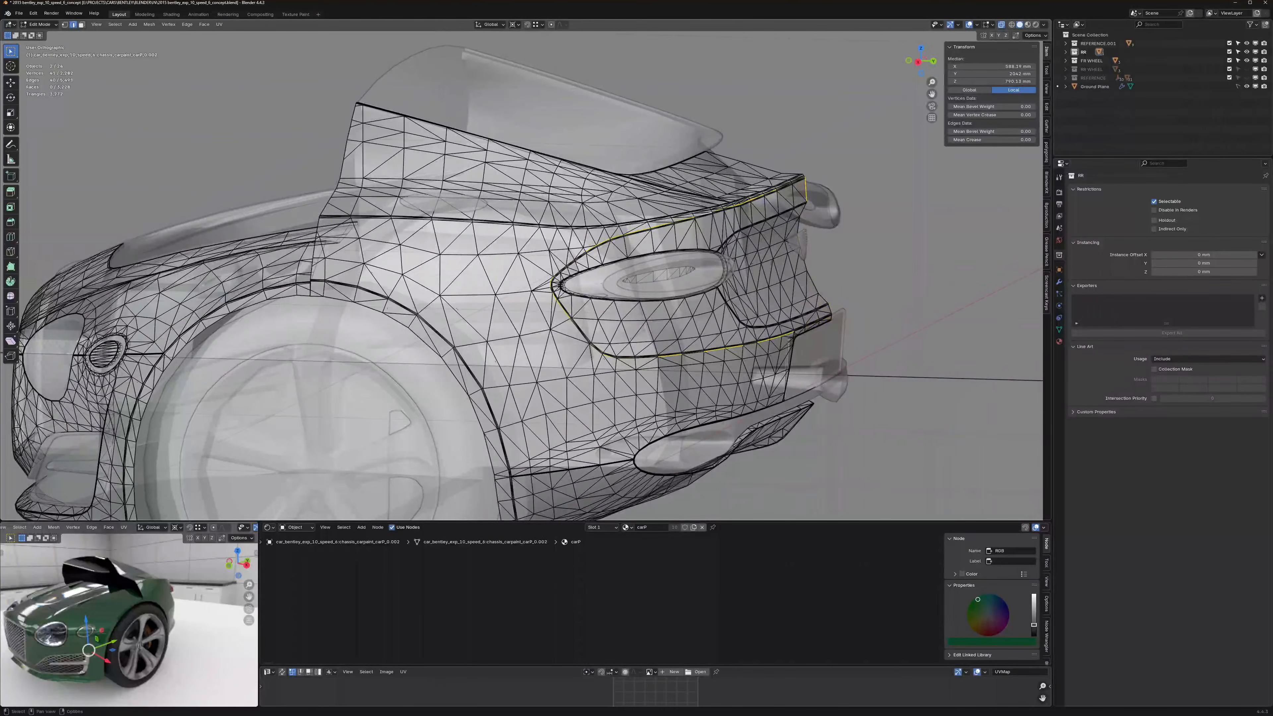
key("a")
key("a")
key("l")
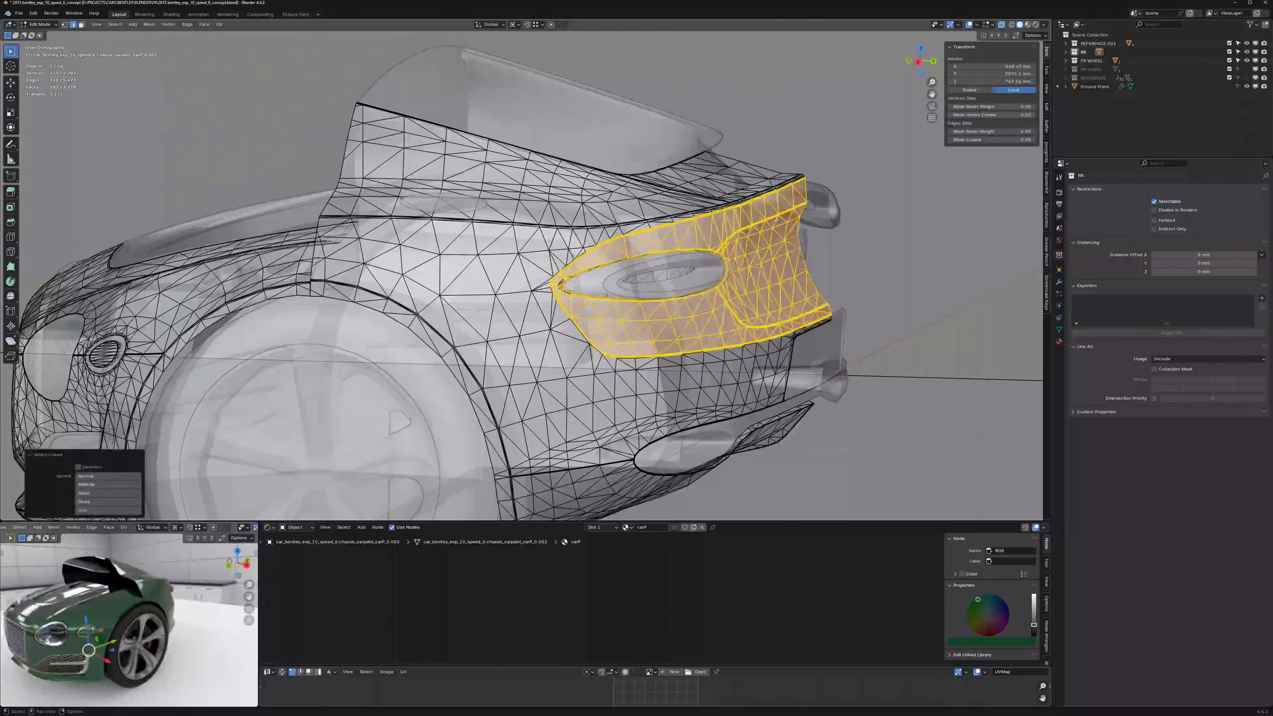
middle_click_drag(630, 222, 674, 226, "alt")
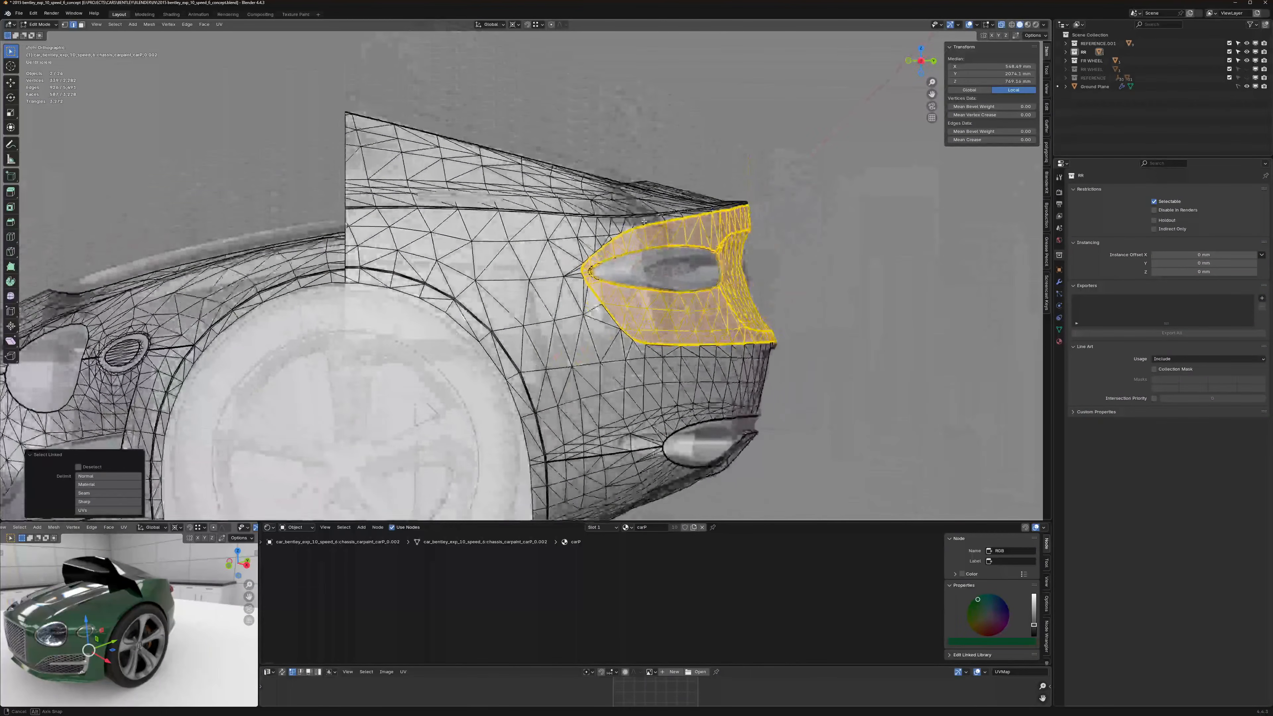
left_click(787, 206)
key("Tab")
Step: Turn X-ray off, isolate the front and rear body sections in local view, and open the front carF body mesh in Edit Mode
left_click(428, 421)
scroll(526, 341, "down", 4)
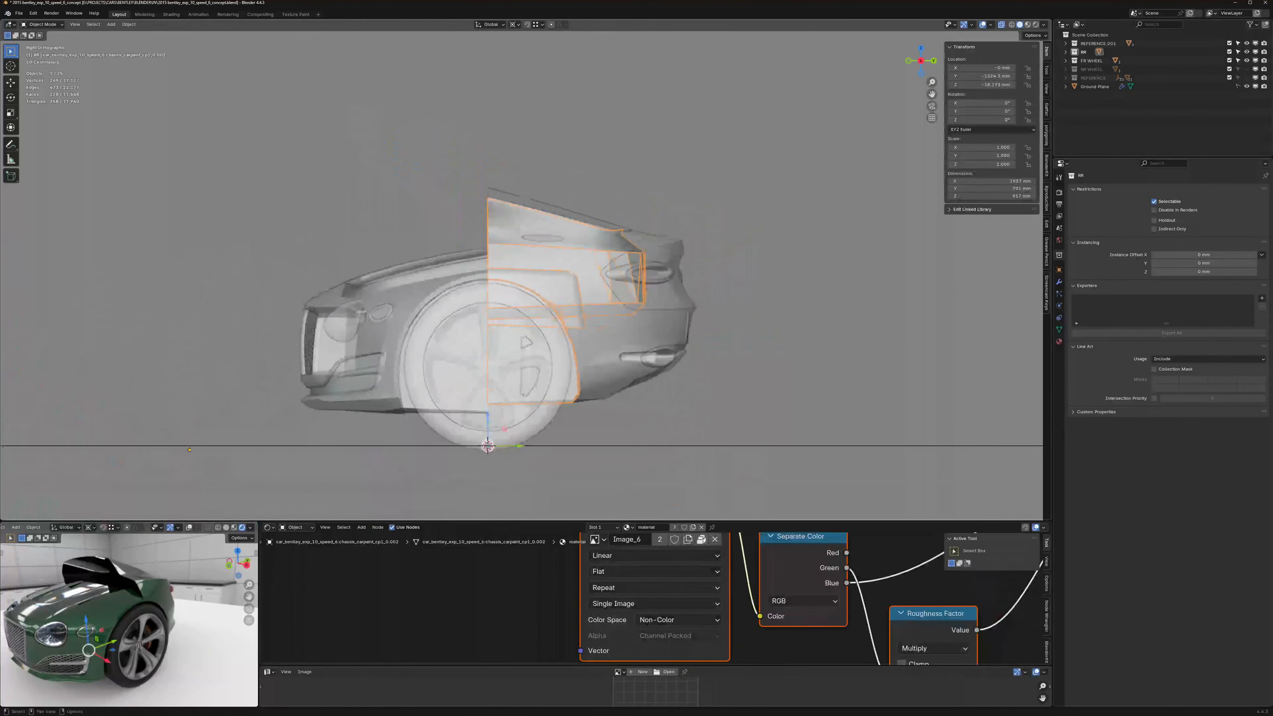
key("alt+z")
mouse_move(505, 354)
middle_mouse_down("alt")
mouse_move(530, 371)
mouse_move(503, 377)
middle_mouse_up("alt")
left_click(530, 372, "shift")
key("KP_Divide")
left_click(503, 378)
key("Tab")
Step: Hide the linked bumper corner piece and the thin lower lip strip of the front body mesh
scroll(505, 358, "up", 2)
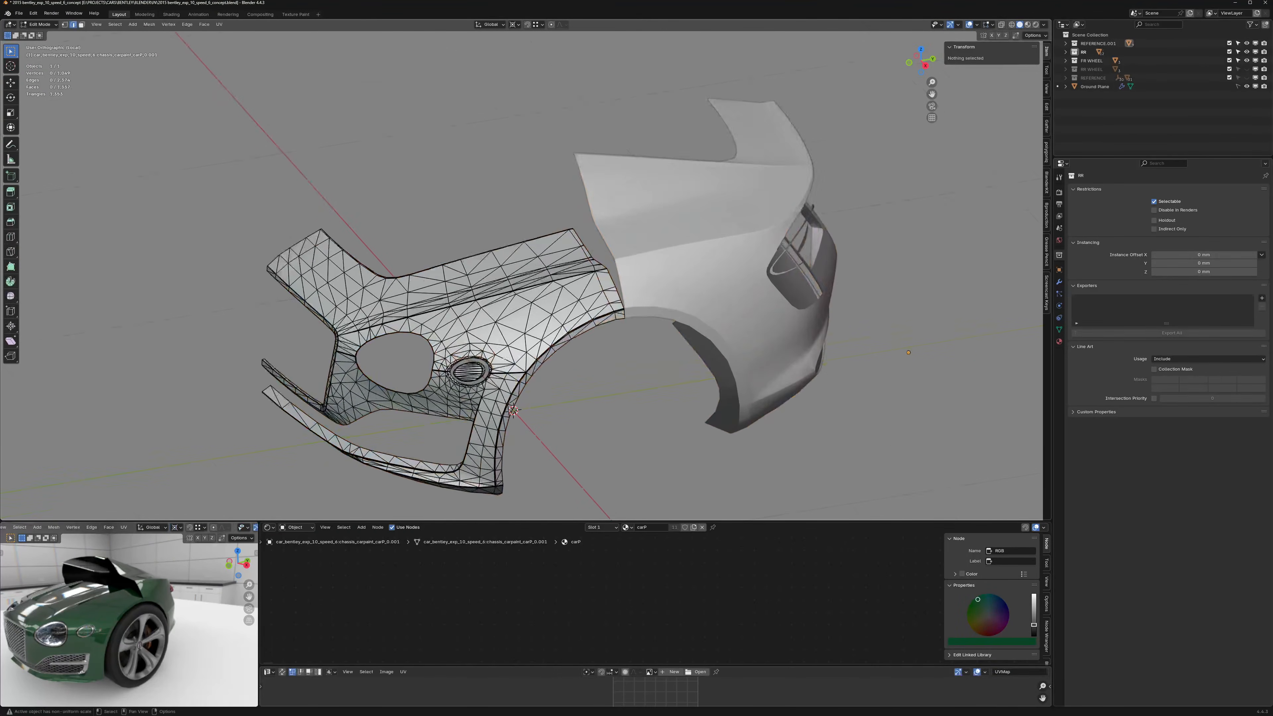
key("l")
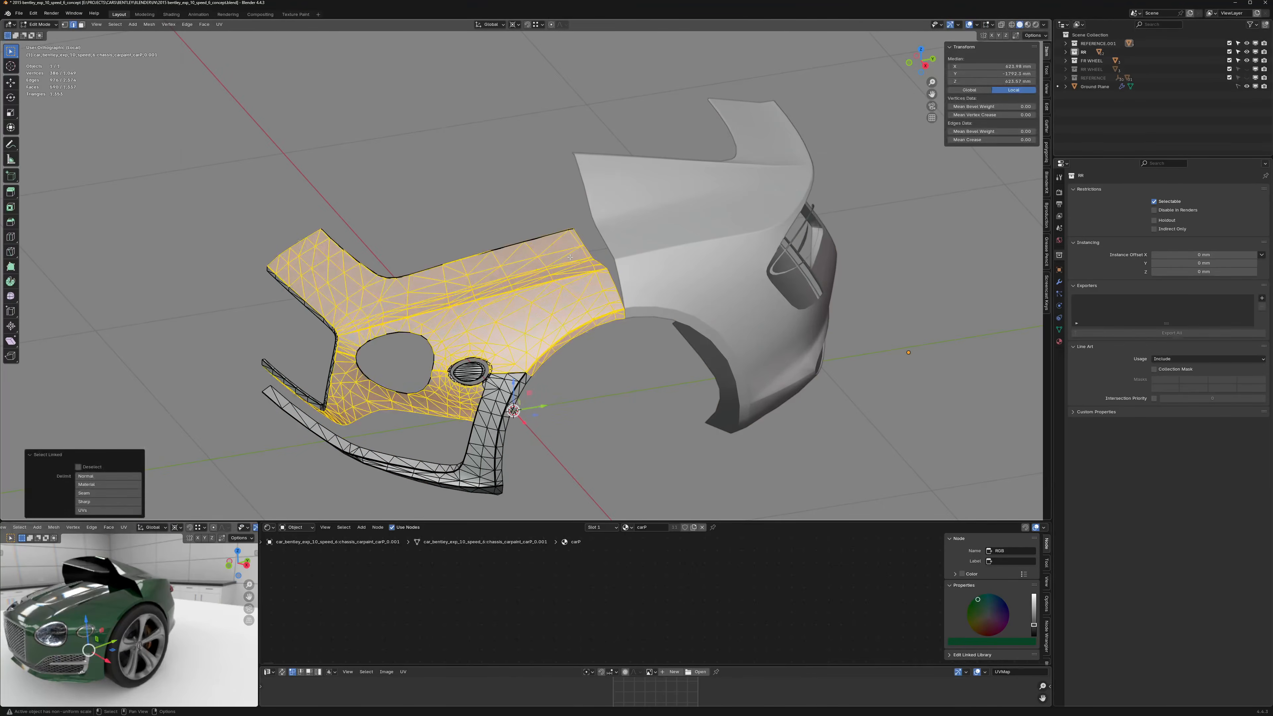
middle_click_drag(504, 310, 523, 299)
left_click(567, 376)
key("l")
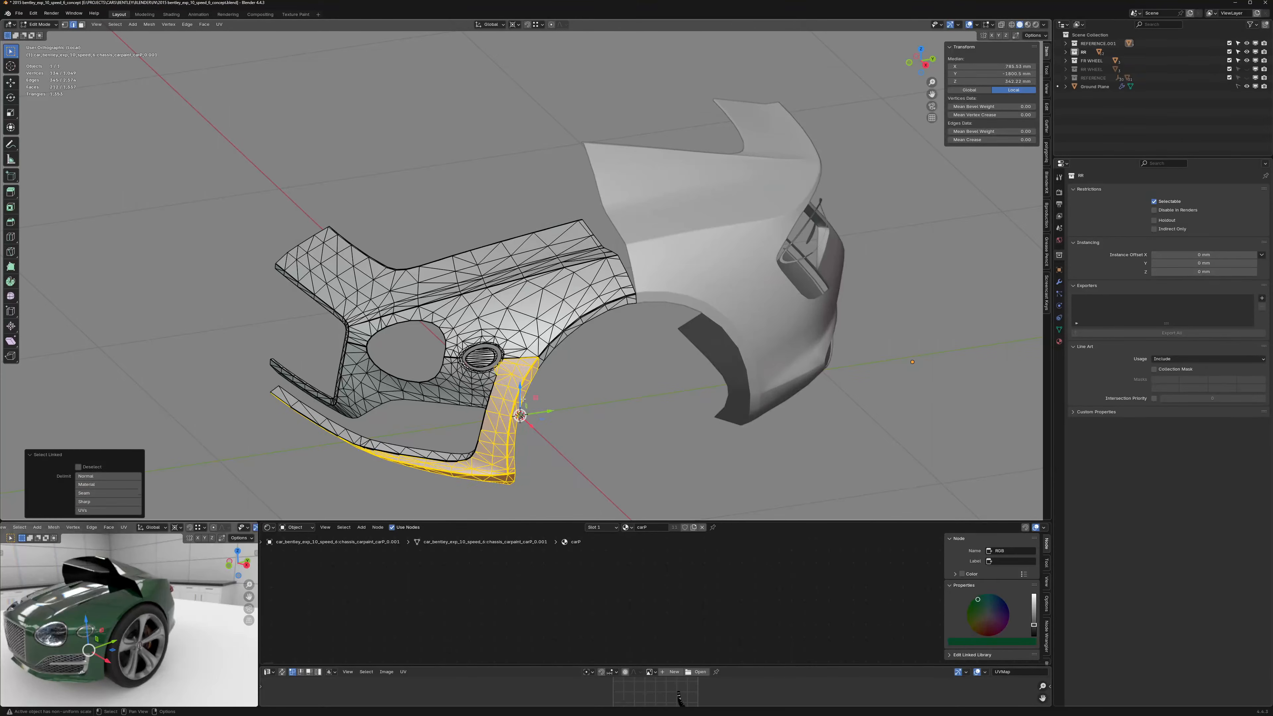
key("h")
key("l")
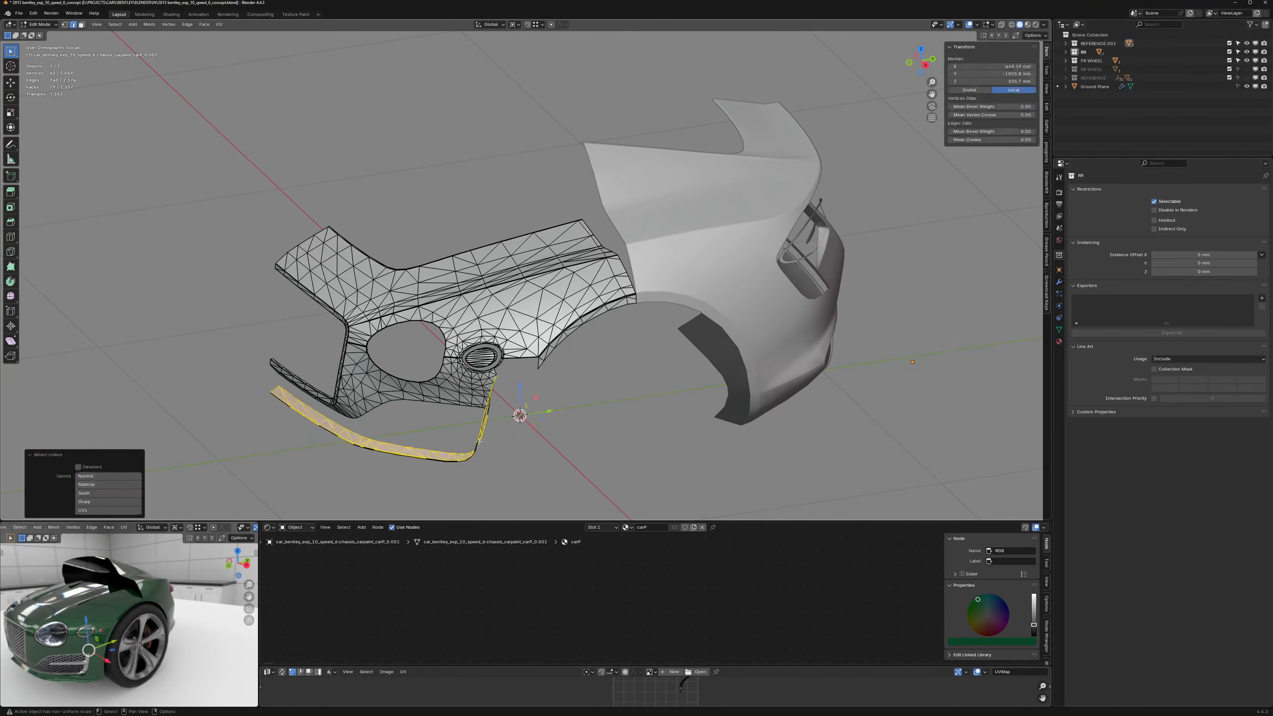
key("h")
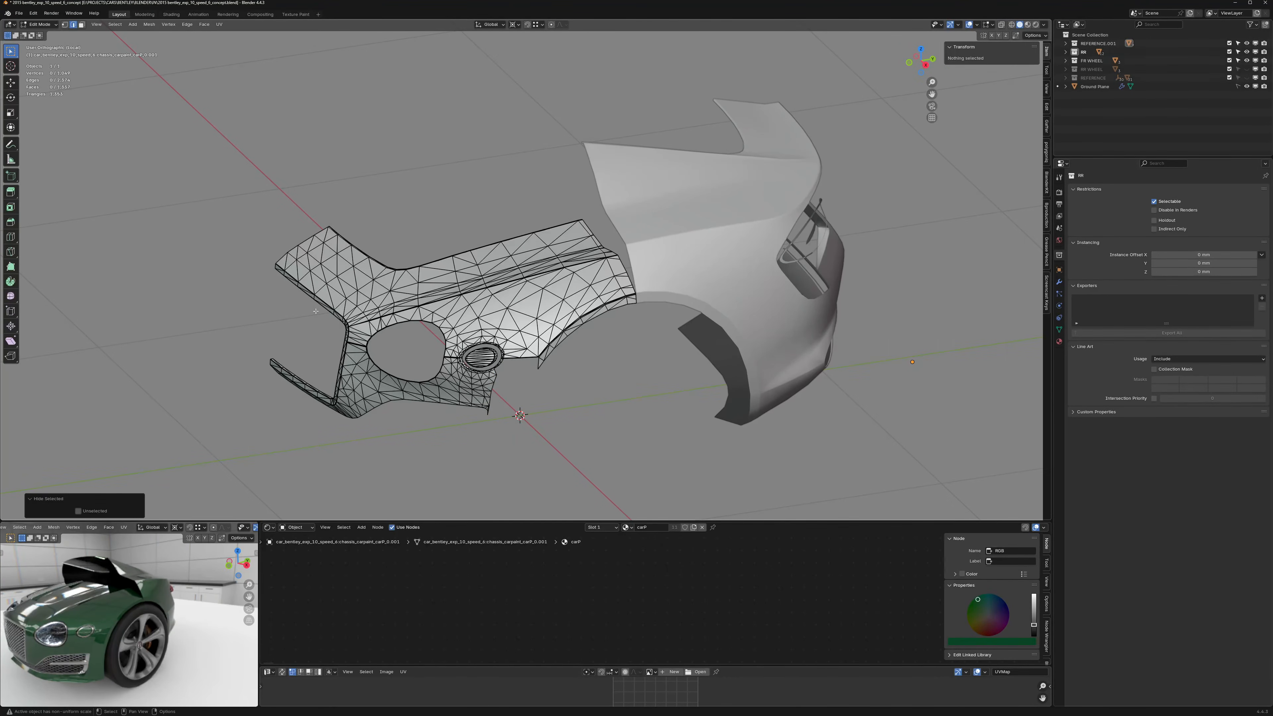
Step: With X-ray on, circle-select the infill faces of the small round lamp opening and hide them
key("l")
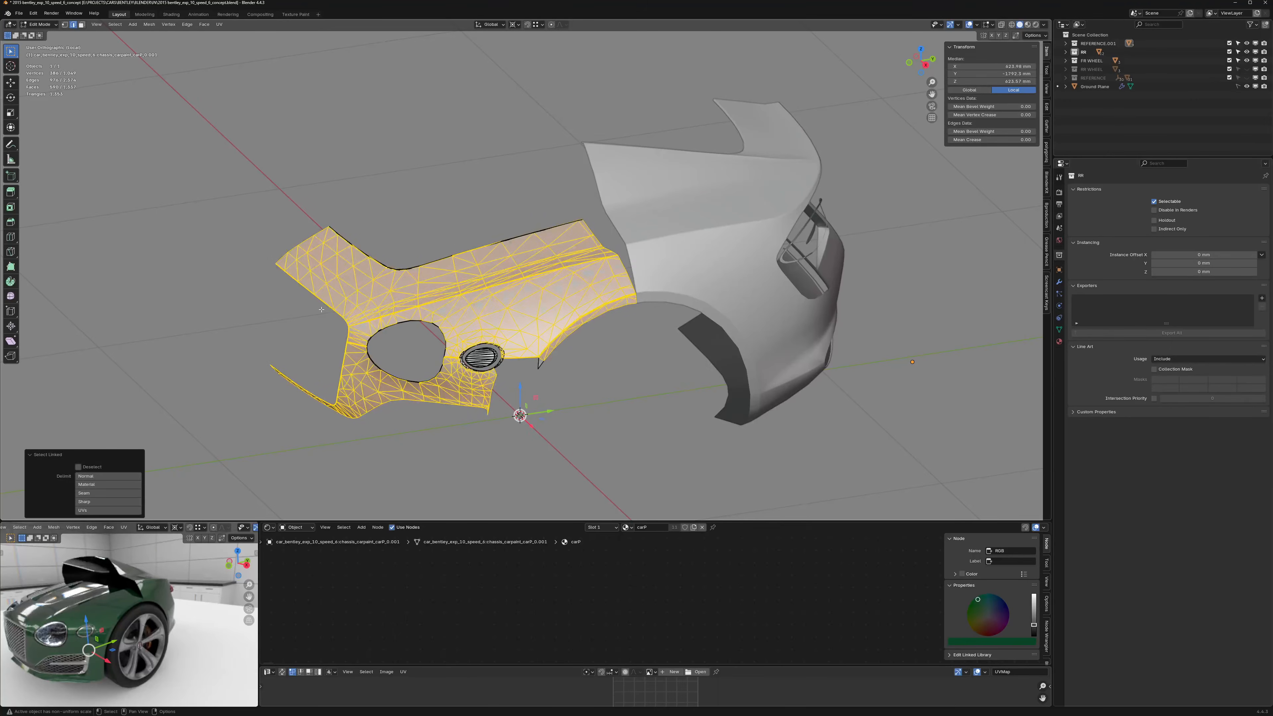
left_click(391, 338)
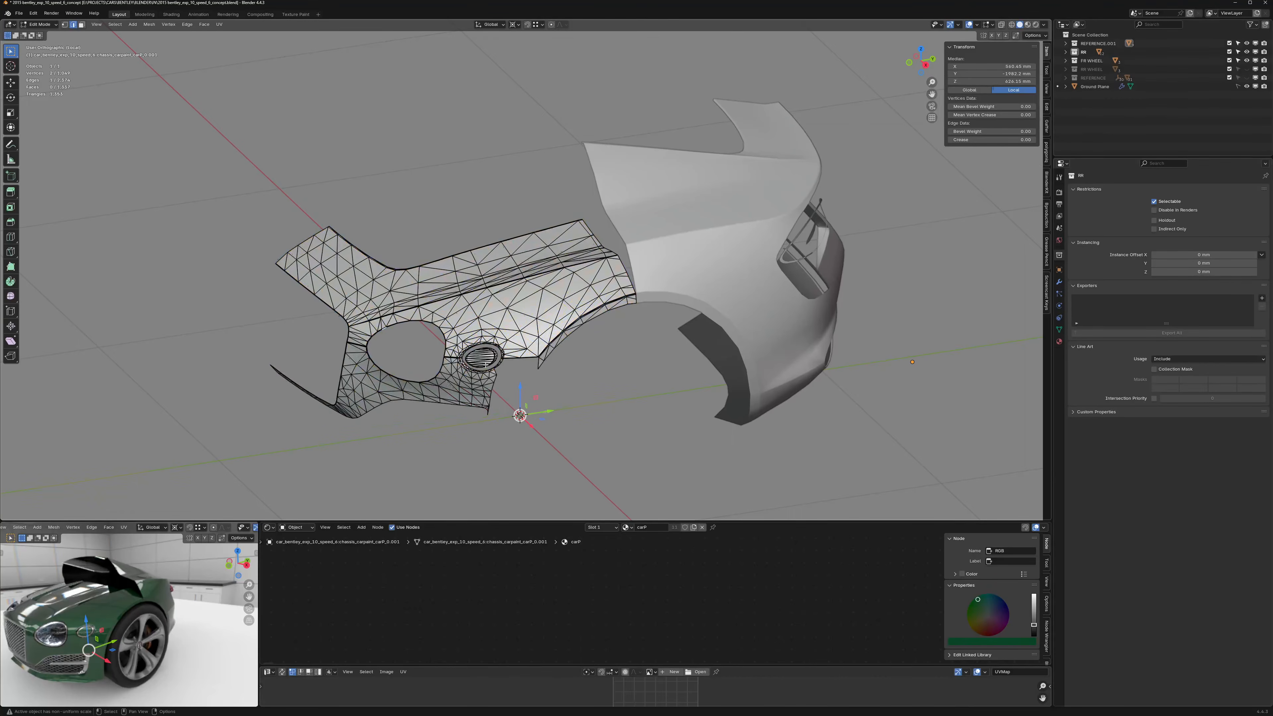
scroll(485, 364, "up", 3)
key("alt+a")
scroll(484, 359, "up", 5)
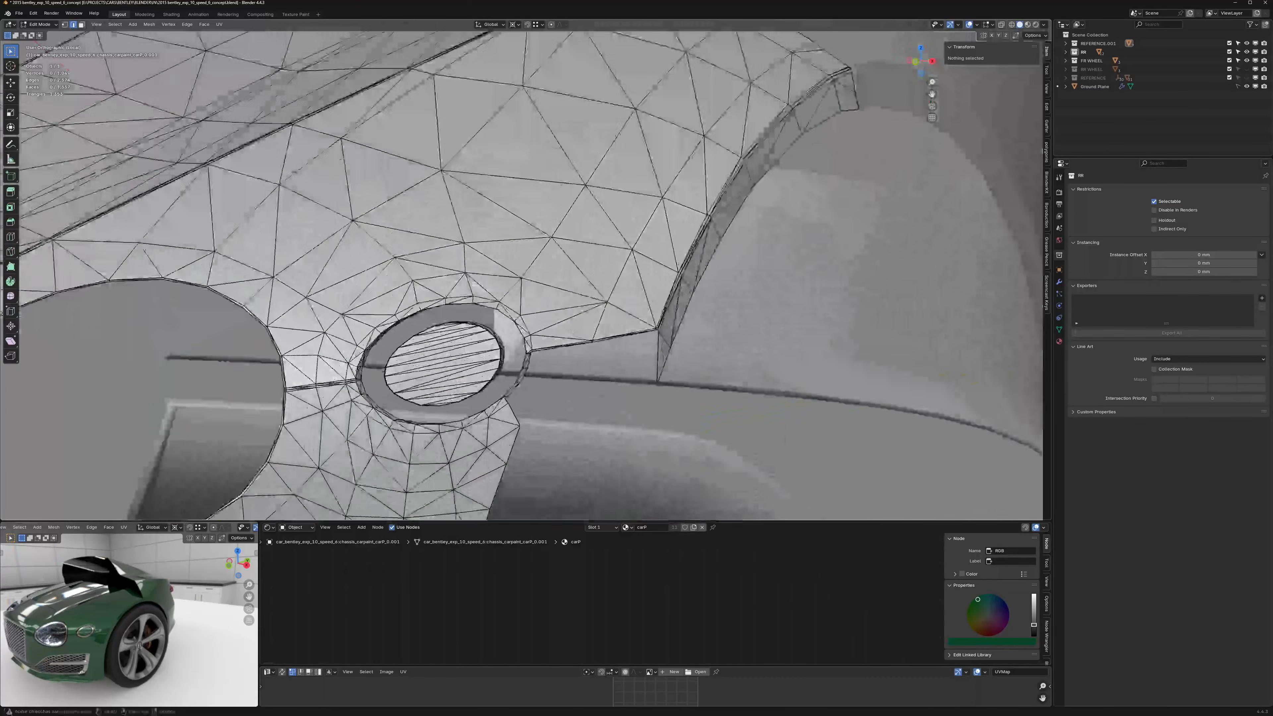
middle_click_drag(484, 356, 522, 342)
key("c")
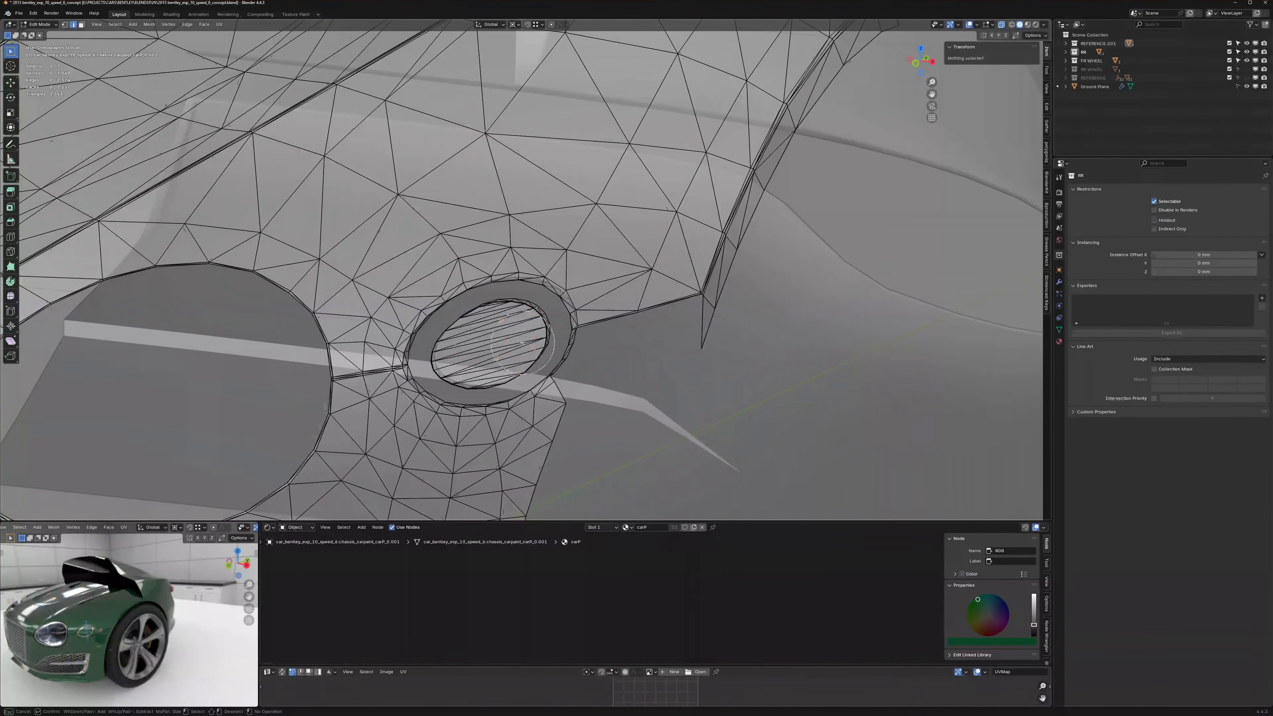
left_click_drag(522, 343, 501, 329)
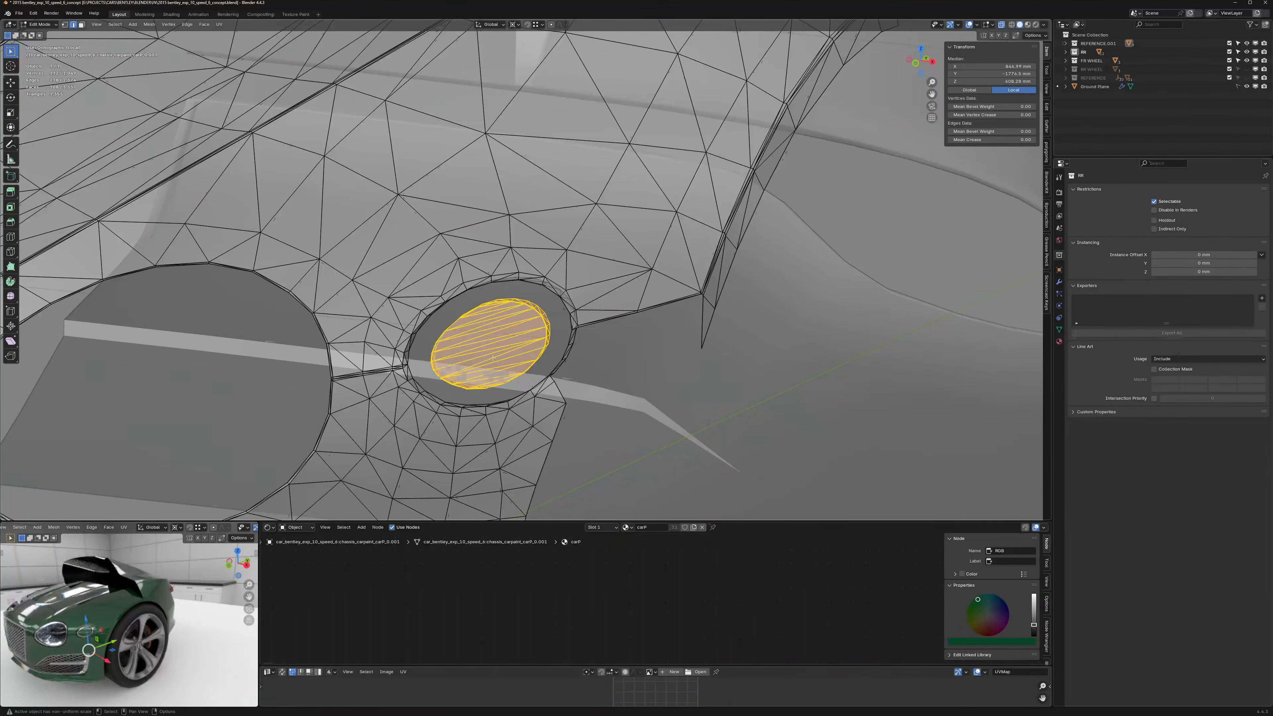
key("h")
Step: Hide the linked rim pieces around the small round lamp opening
scroll(493, 357, "down", 4)
middle_click_drag(492, 357, 539, 330)
scroll(481, 350, "down", 5)
scroll(539, 329, "up", 4)
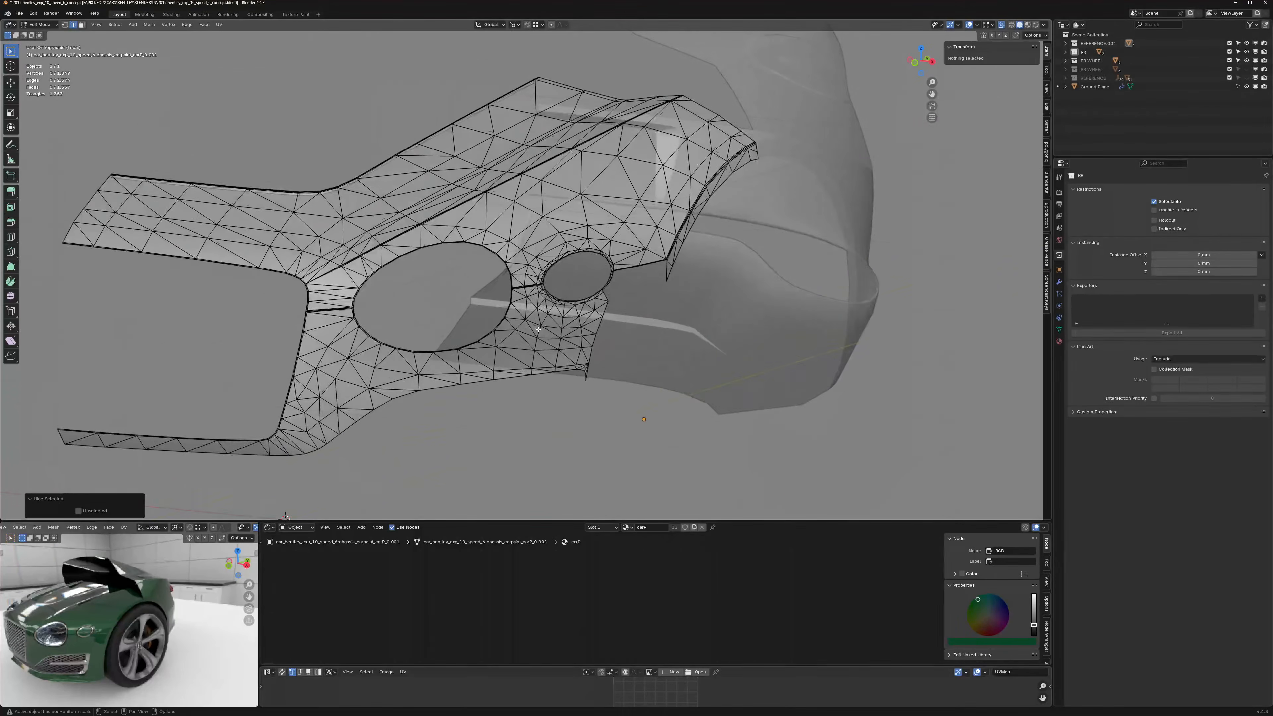
scroll(538, 329, "up", 4)
scroll(539, 279, "up", 3)
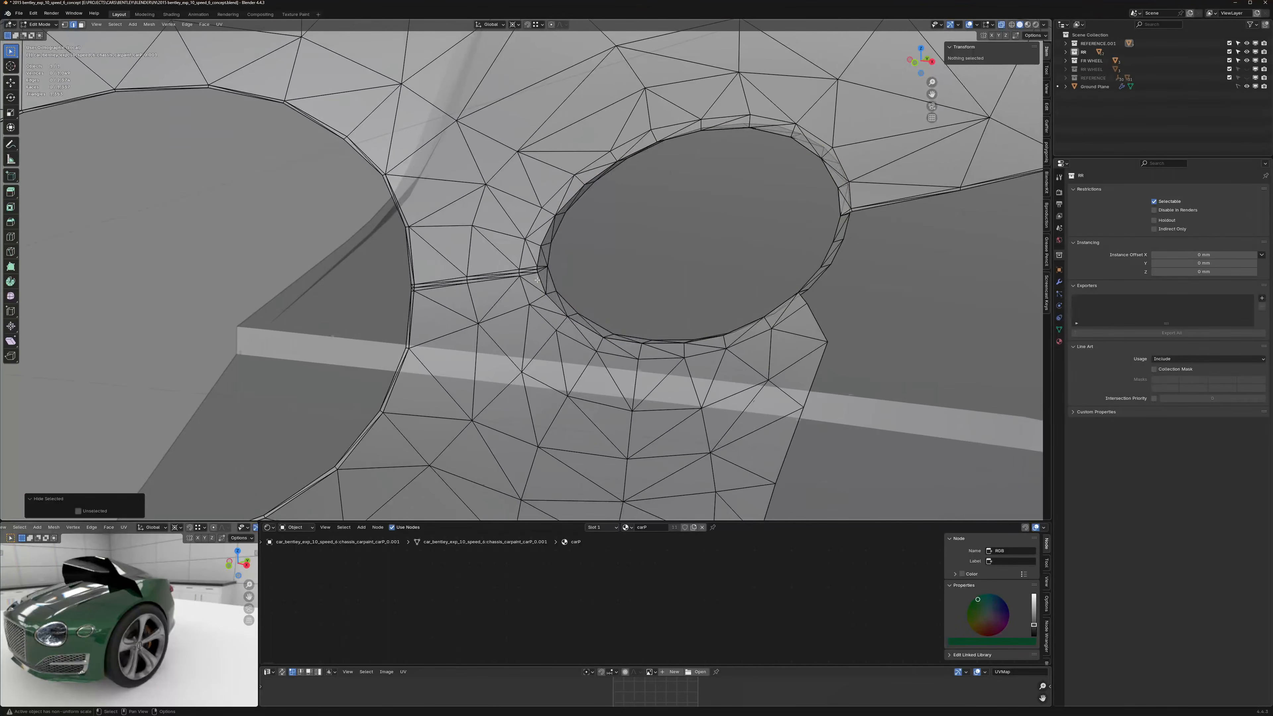
key("l")
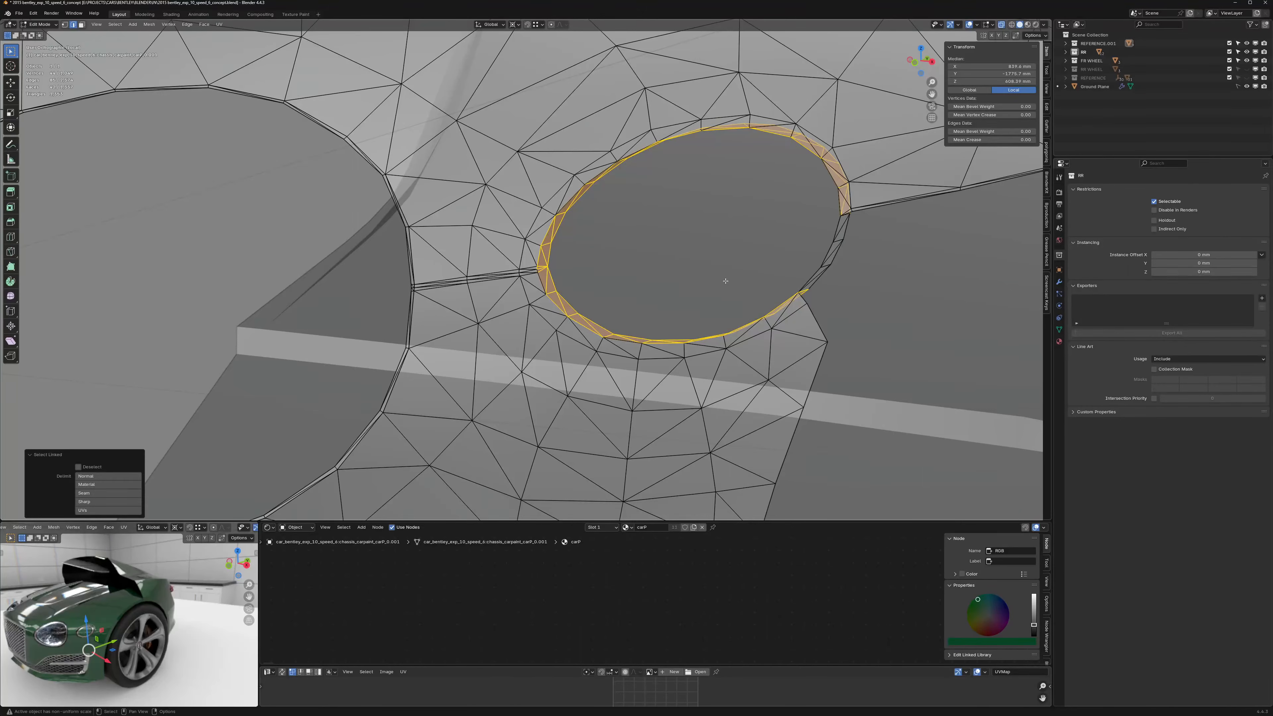
key("h")
key("l")
key("h")
Step: Select the linked inner rim of the headlight opening and hide it
key("l")
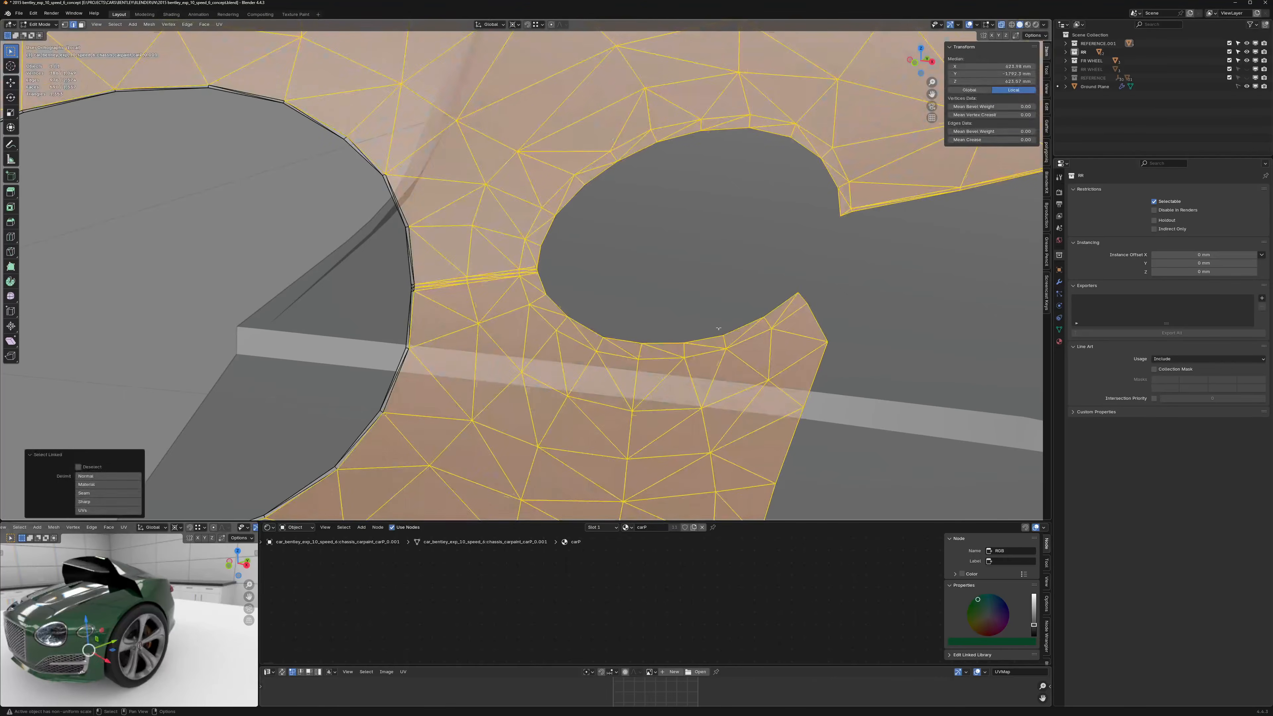
scroll(490, 277, "up", 2)
left_click(494, 279)
middle_click_drag(493, 279, 637, 276, "shift")
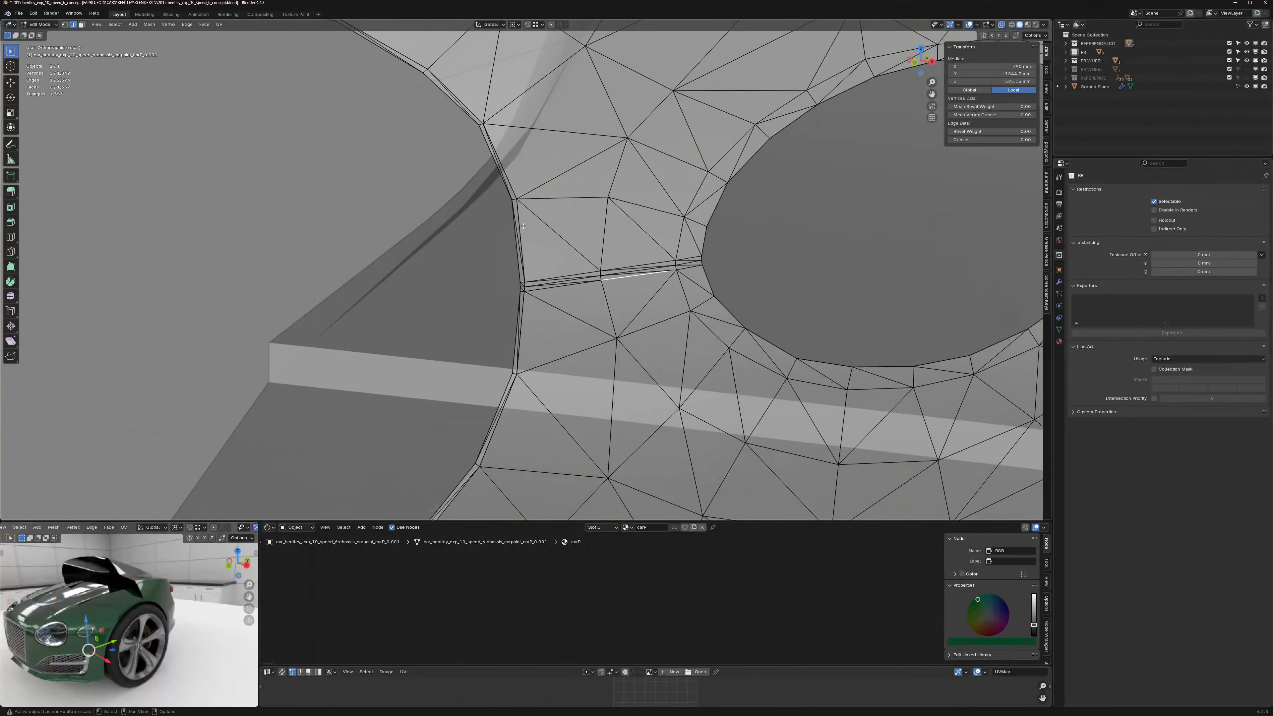
key("l")
key("h")
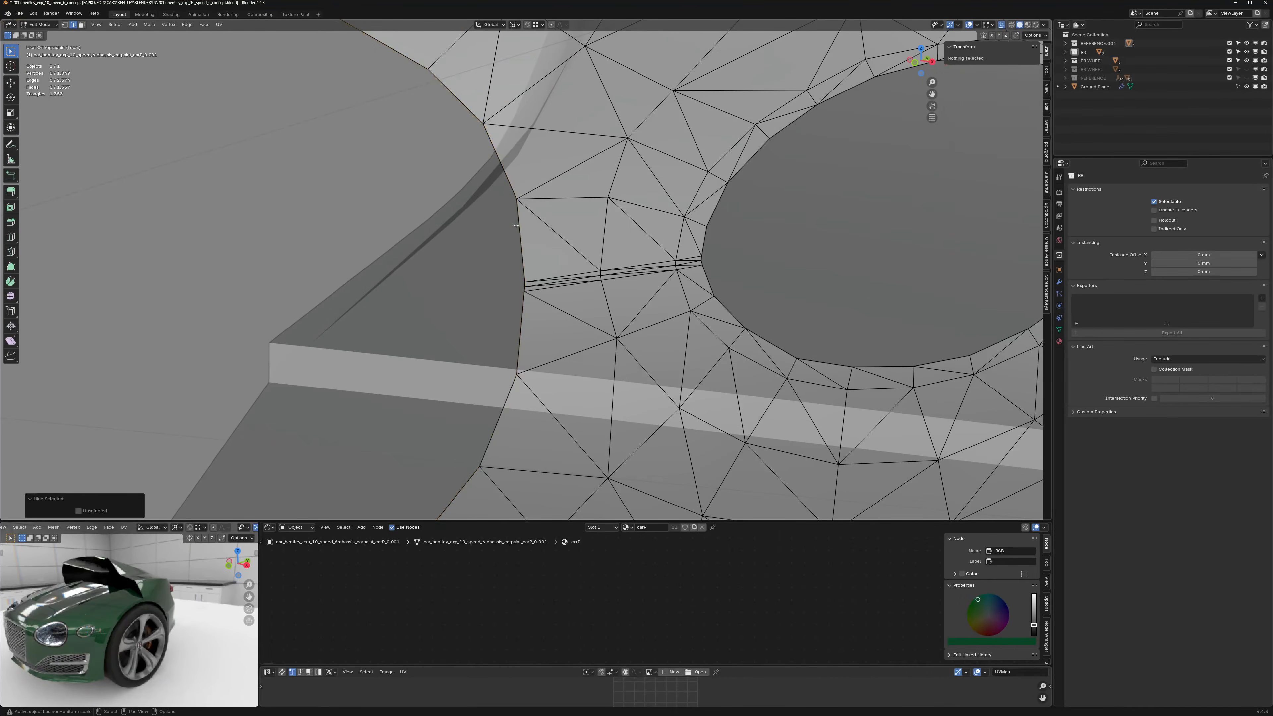
Step: Select and hide the narrow seam faces joining the upper and lower panels between the headlight and small lamp openings
scroll(516, 226, "down", 7)
scroll(449, 238, "up", 7)
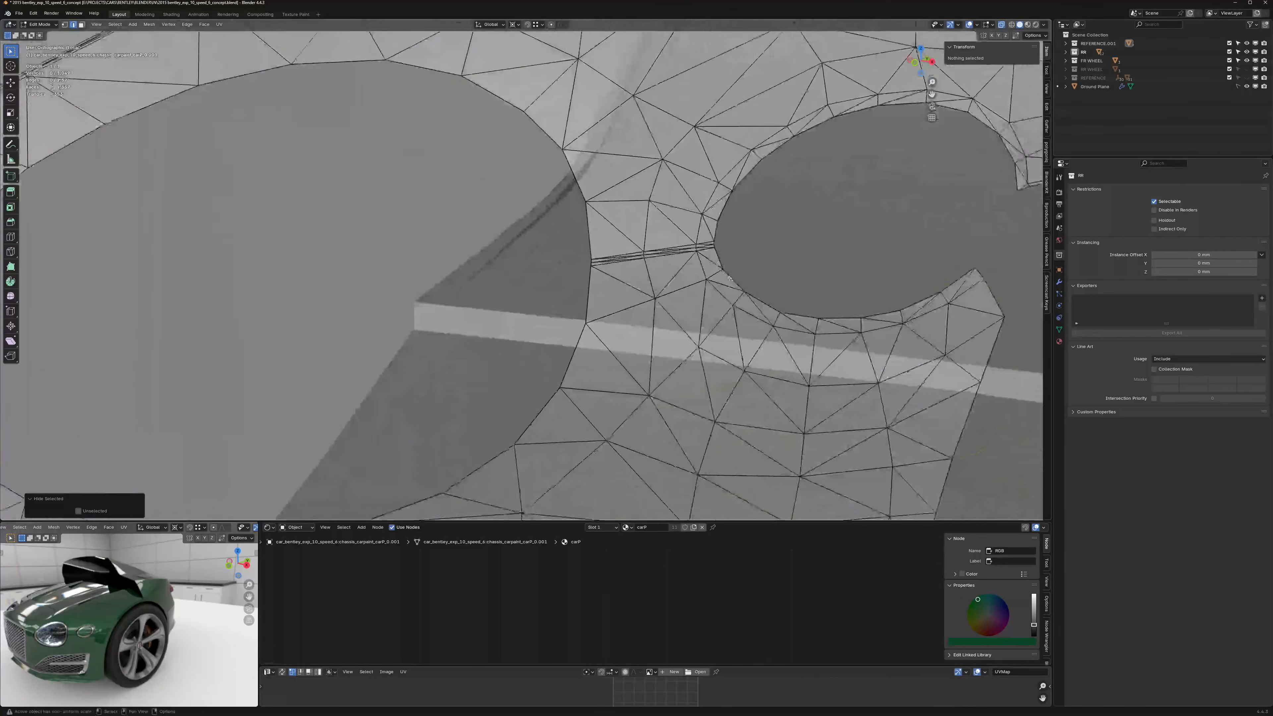
scroll(699, 265, "up", 5)
scroll(701, 253, "down", 5)
scroll(700, 254, "up", 2)
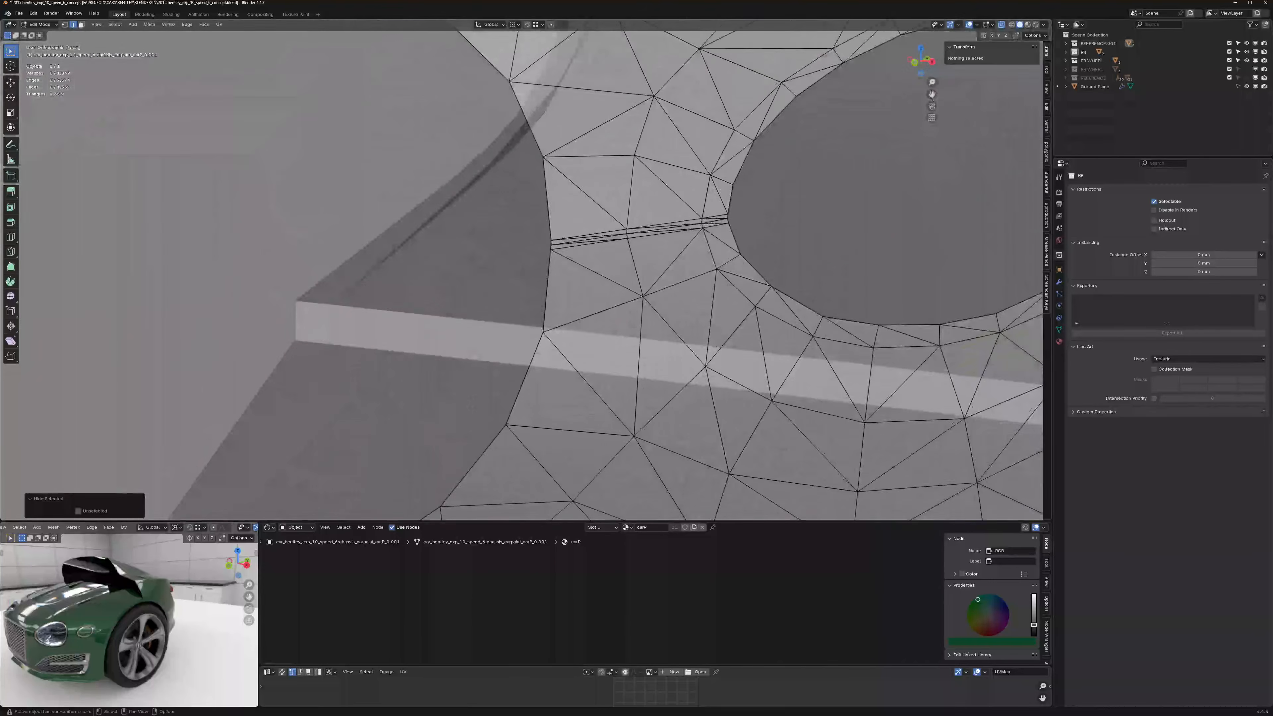
scroll(704, 256, "up", 3)
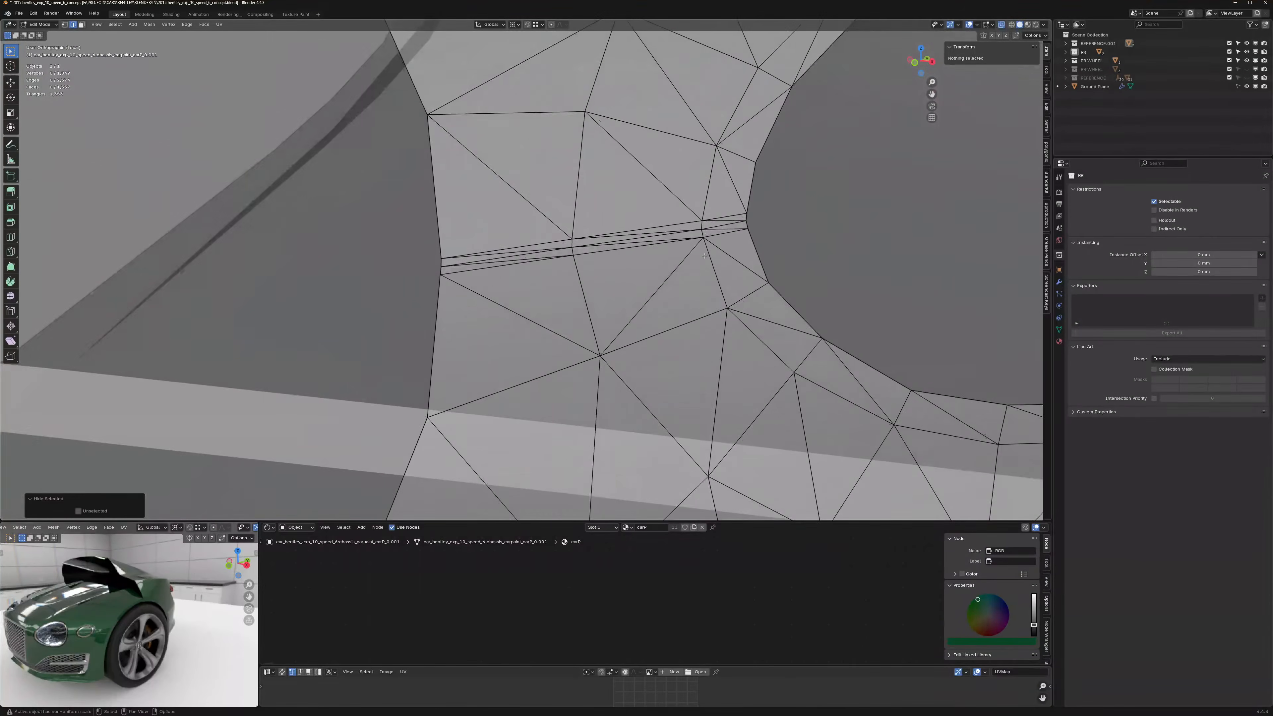
left_click(717, 230)
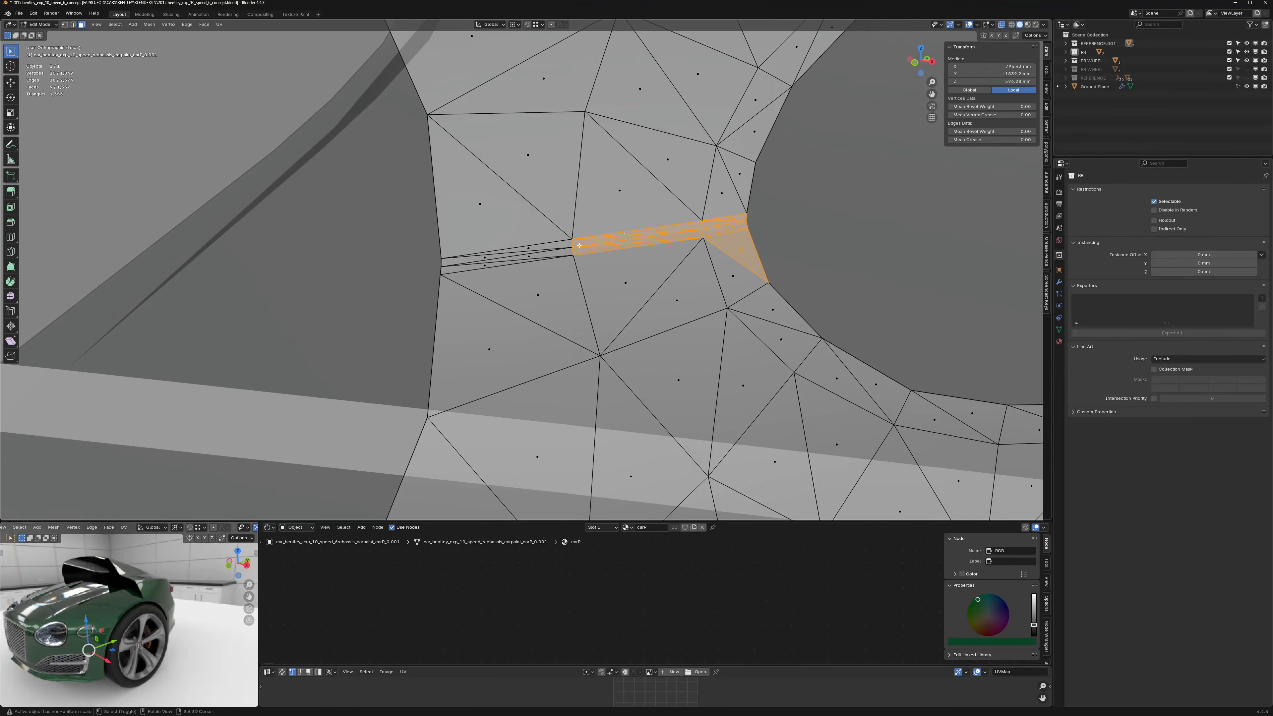
left_click_drag(579, 245, 431, 328, "shift")
scroll(659, 253, "down", 7)
key("h")
left_click_drag(712, 255, 564, 334)
key("h")
Step: Hide the narrow seam faces between the grille opening and the headlight opening
scroll(747, 278, "down", 5)
scroll(494, 284, "up", 7)
scroll(463, 351, "up", 4)
key("h")
scroll(308, 329, "down", 4)
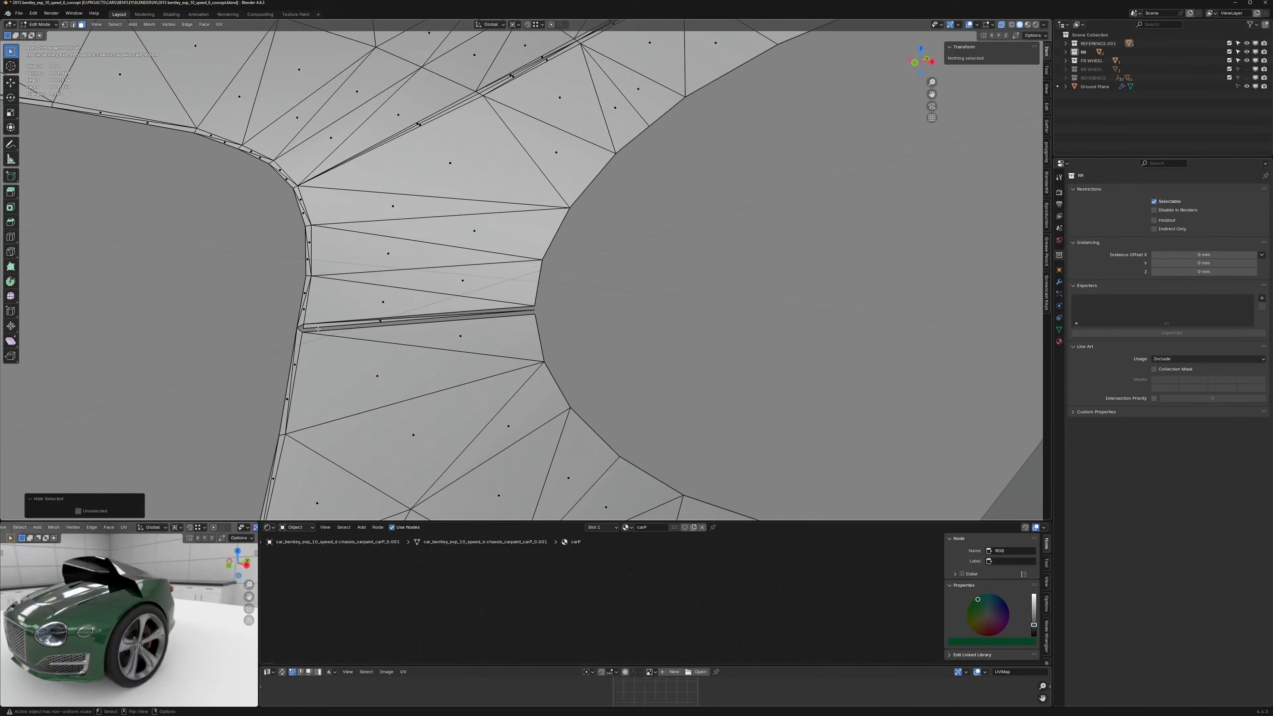
left_click(315, 330)
key("h")
scroll(439, 369, "up", 4)
key("Home")
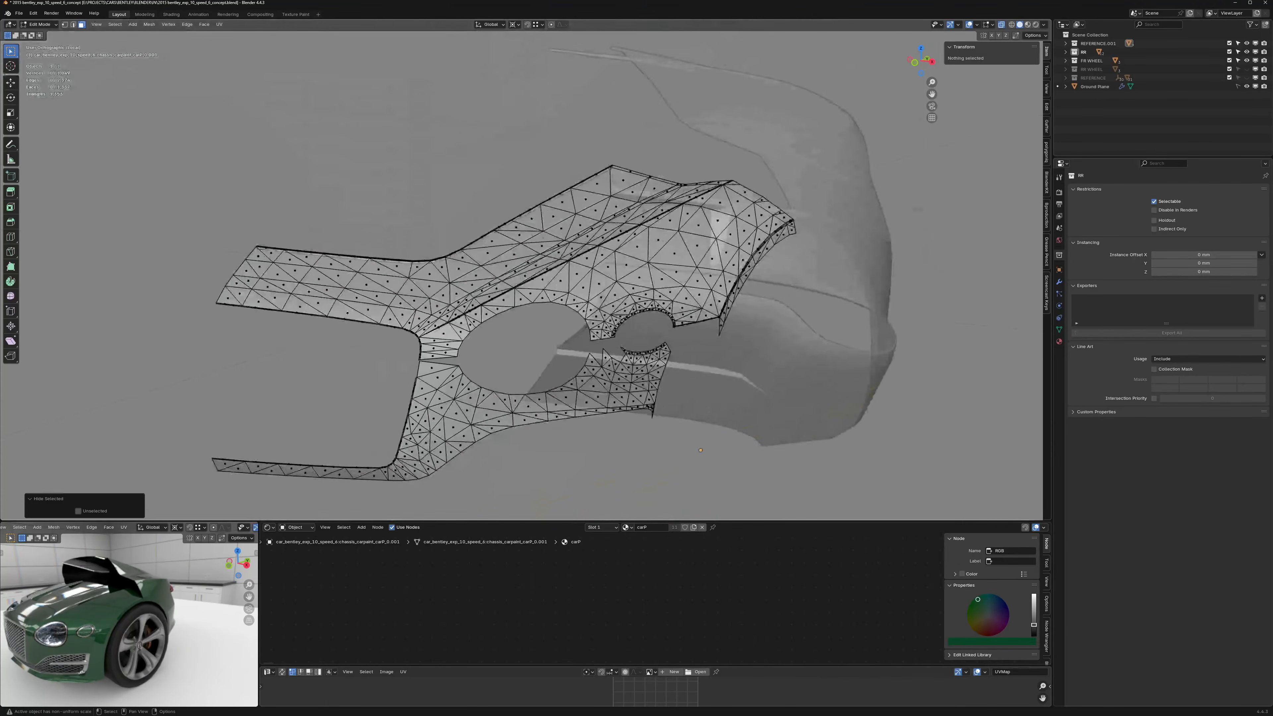
Step: Hide the linked lower bumper section, then separate the remaining upper fender panel into its own object and return to Object Mode
key("l")
key("h")
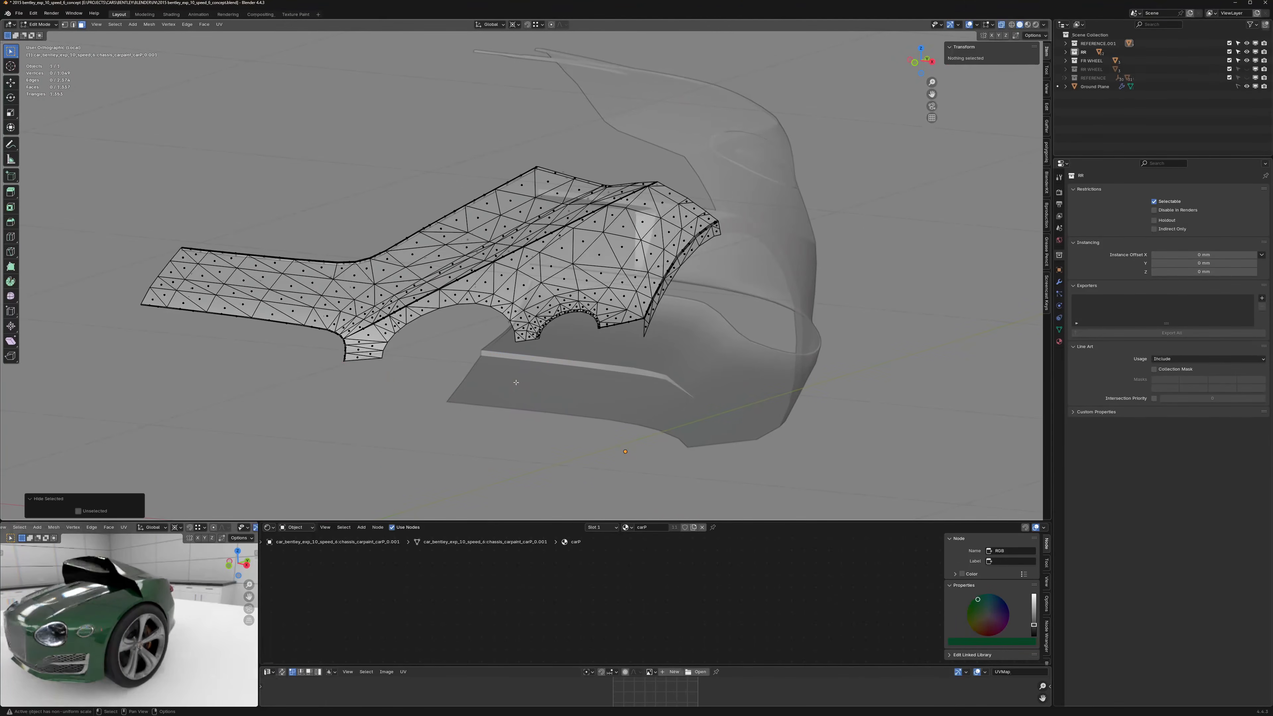
scroll(608, 344, "down", 2)
middle_click_drag(609, 344, 659, 244)
key("a")
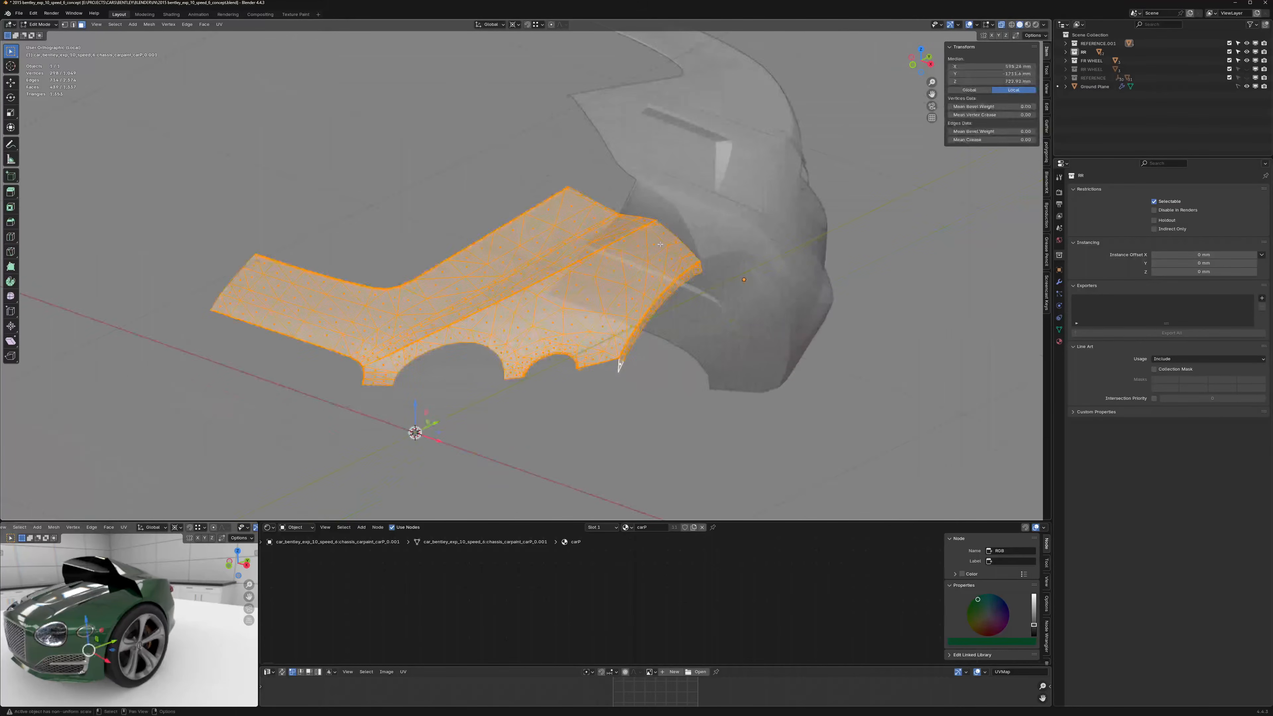
key("alt+a")
key("Tab")
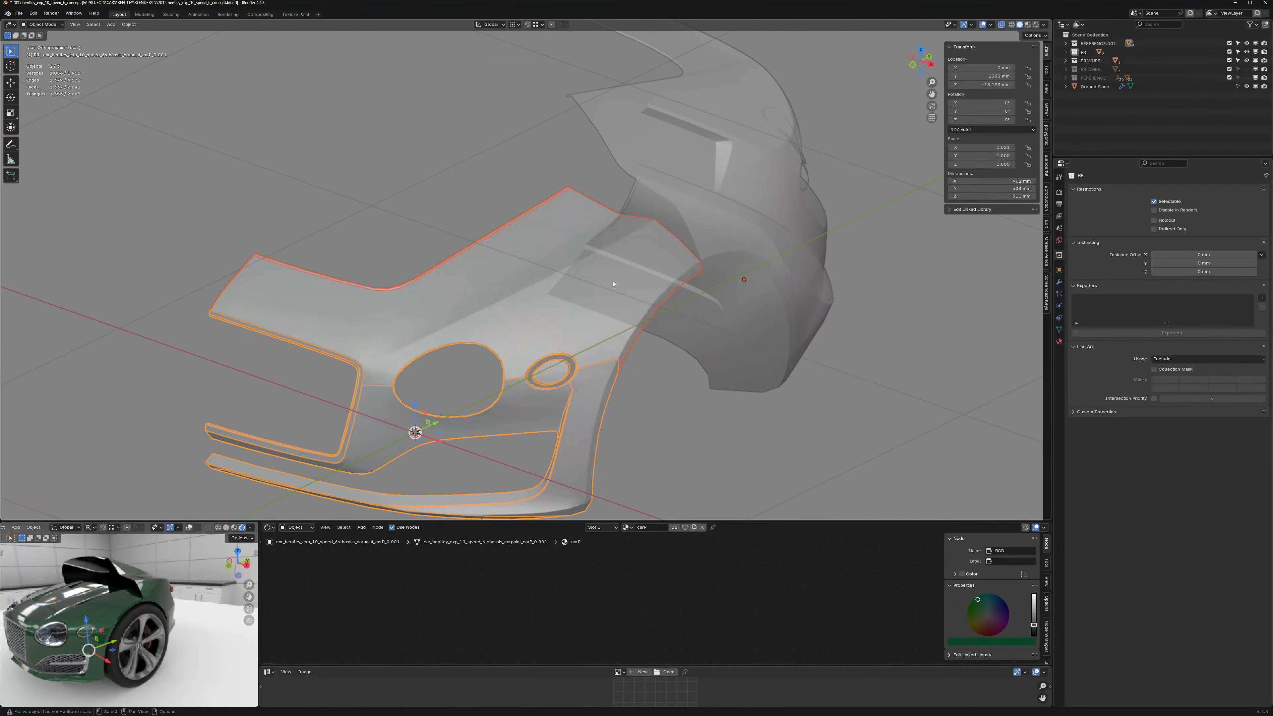
Step: Leave local view to bring back the whole car assembly
scroll(614, 291, "down", 4)
left_click(609, 285)
key("KP_Divide")
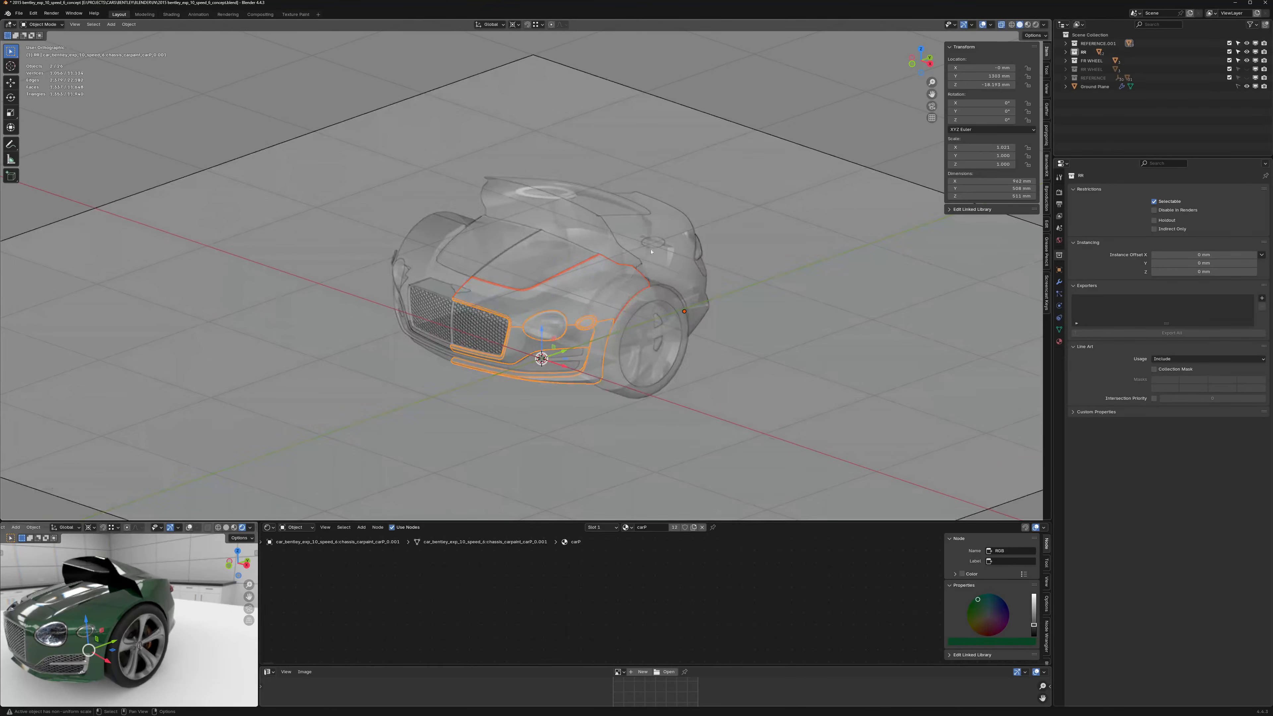
scroll(601, 290, "up", 6)
middle_click_drag(601, 290, 638, 216)
Step: Delete a stray object above the rear section and select the carpaint_cp1 object there
left_click(721, 288, "shift")
left_click(650, 191)
left_click(639, 191)
left_click(750, 193)
key("ctrl+z")
key("ctrl+z")
key("alt+z")
left_click(613, 183)
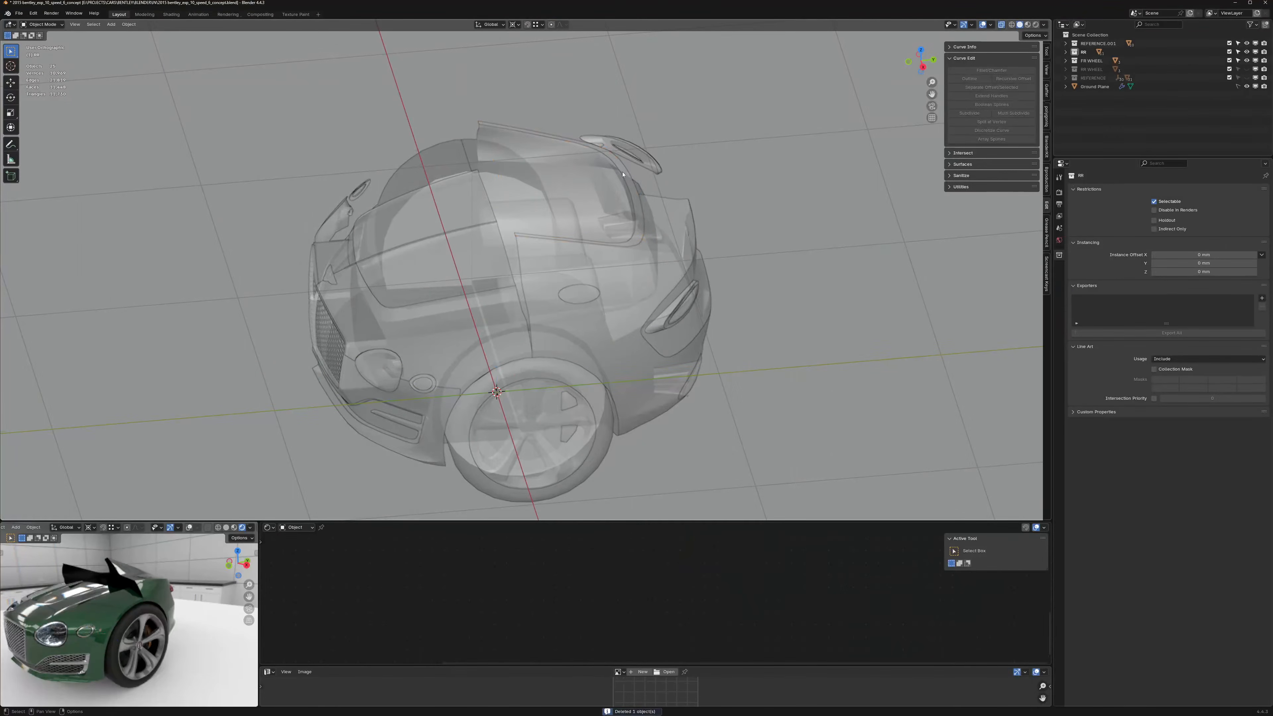
left_click(624, 173)
left_click(624, 172)
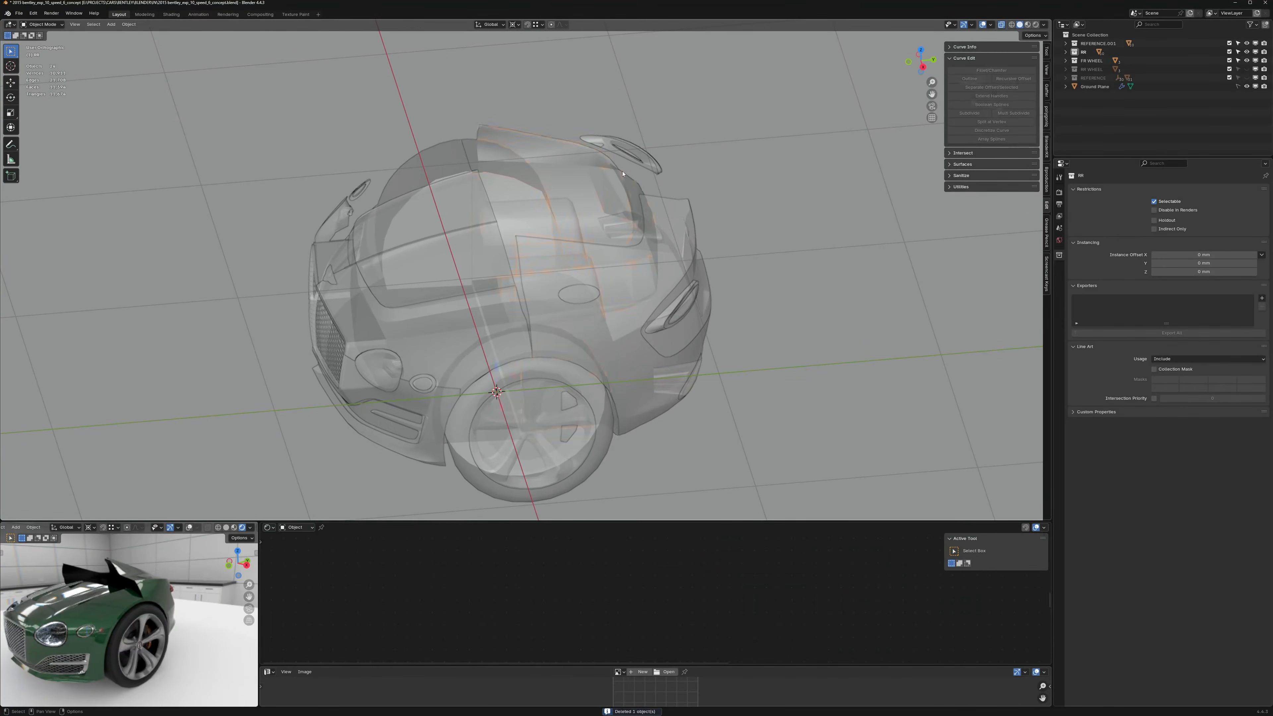
left_click(622, 174)
Step: Delete the upper vertices of the carpaint_cp1 mesh above the rear section in Edit Mode, then return to Object Mode with X-ray off
key("alt+z")
middle_click_drag(624, 177, 579, 168)
key("Tab")
key("1")
key("alt+z")
scroll(578, 167, "up", 2)
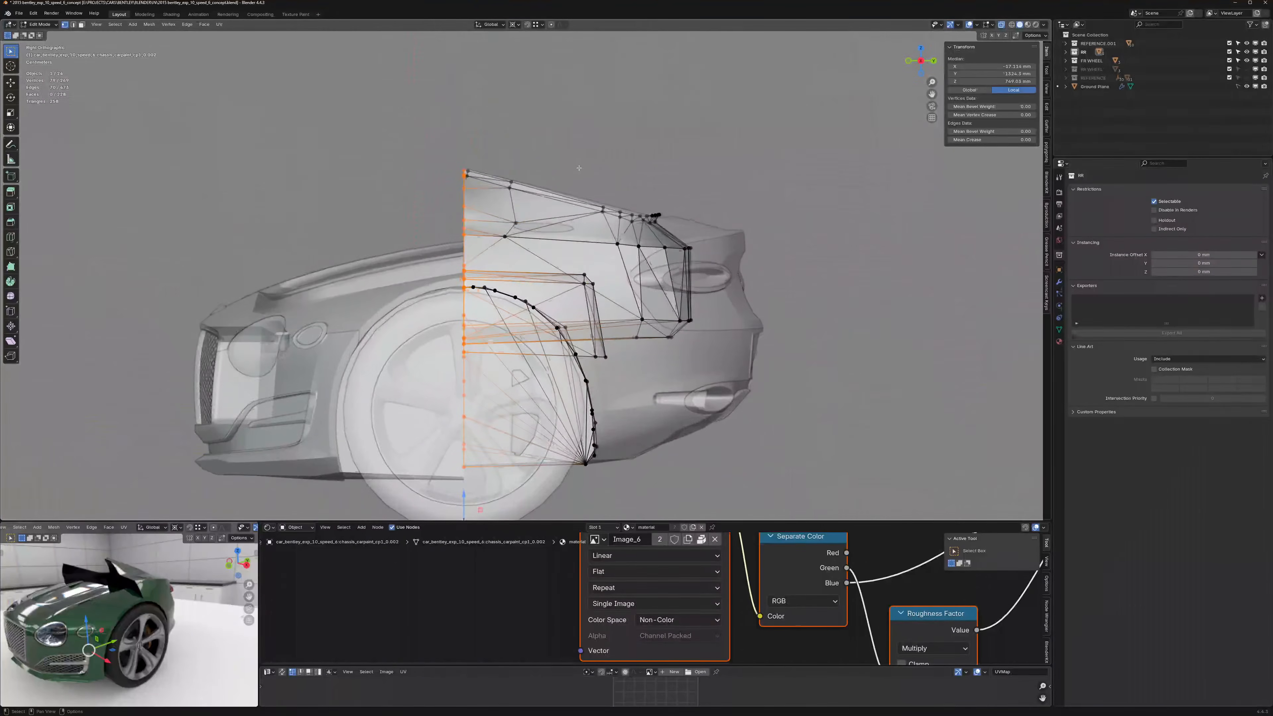
left_click_drag(675, 259, 675, 259)
key("x")
left_click(674, 259)
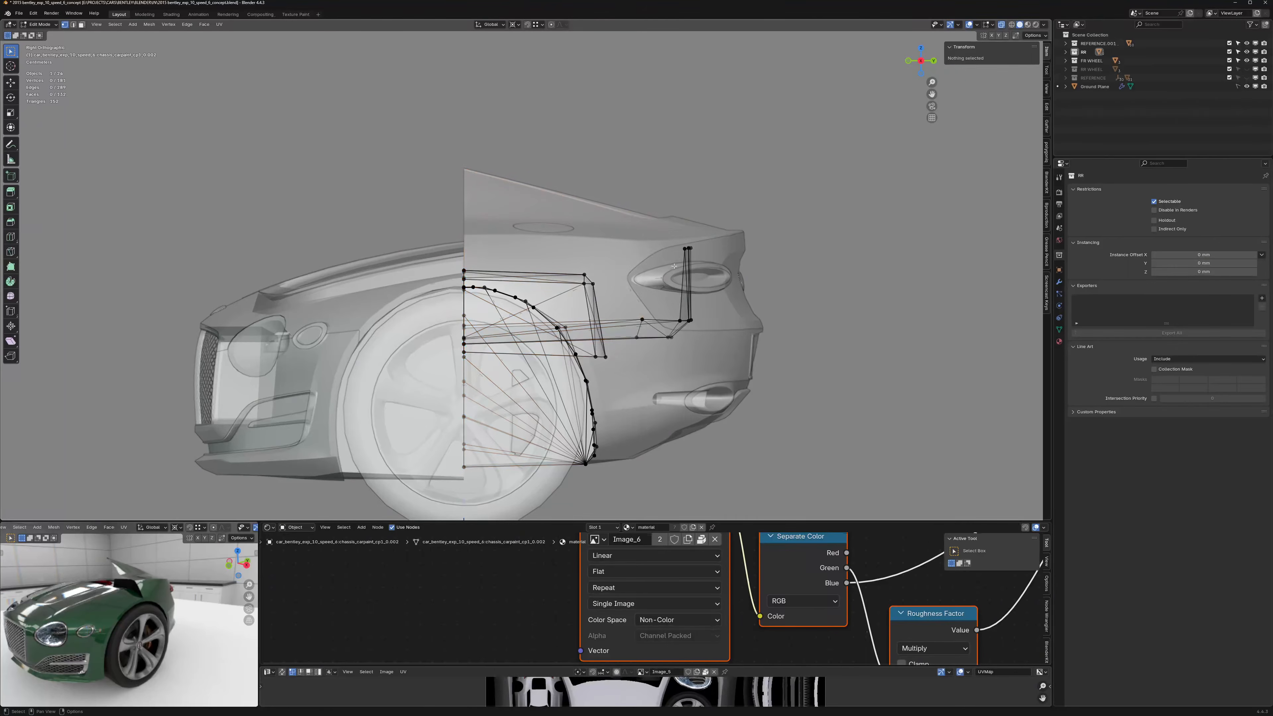
key("alt+z")
middle_click_drag(602, 221, 639, 254)
scroll(639, 255, "down", 3)
key("Tab")
Step: Add a Mirror modifier on the X axis with Clipping enabled to the separated upper front fender panel
left_click(566, 278)
key("Tab")
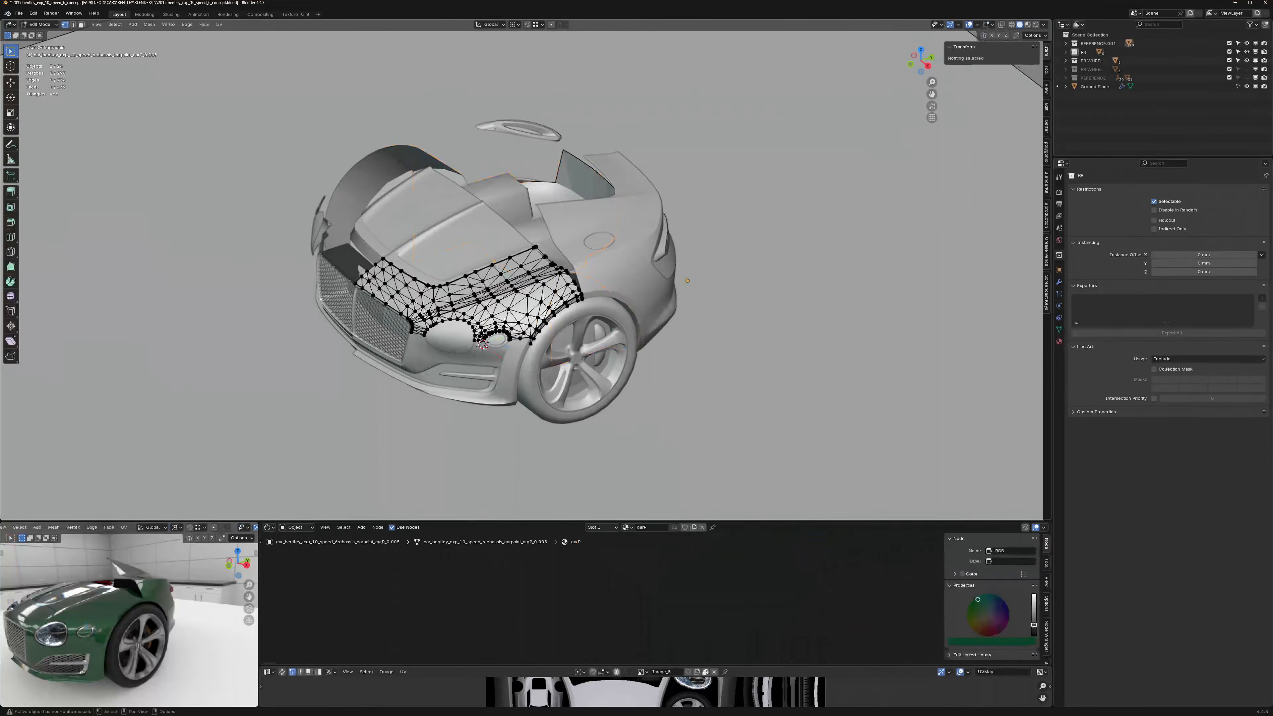
scroll(566, 278, "up", 2)
key("Tab")
key("q")
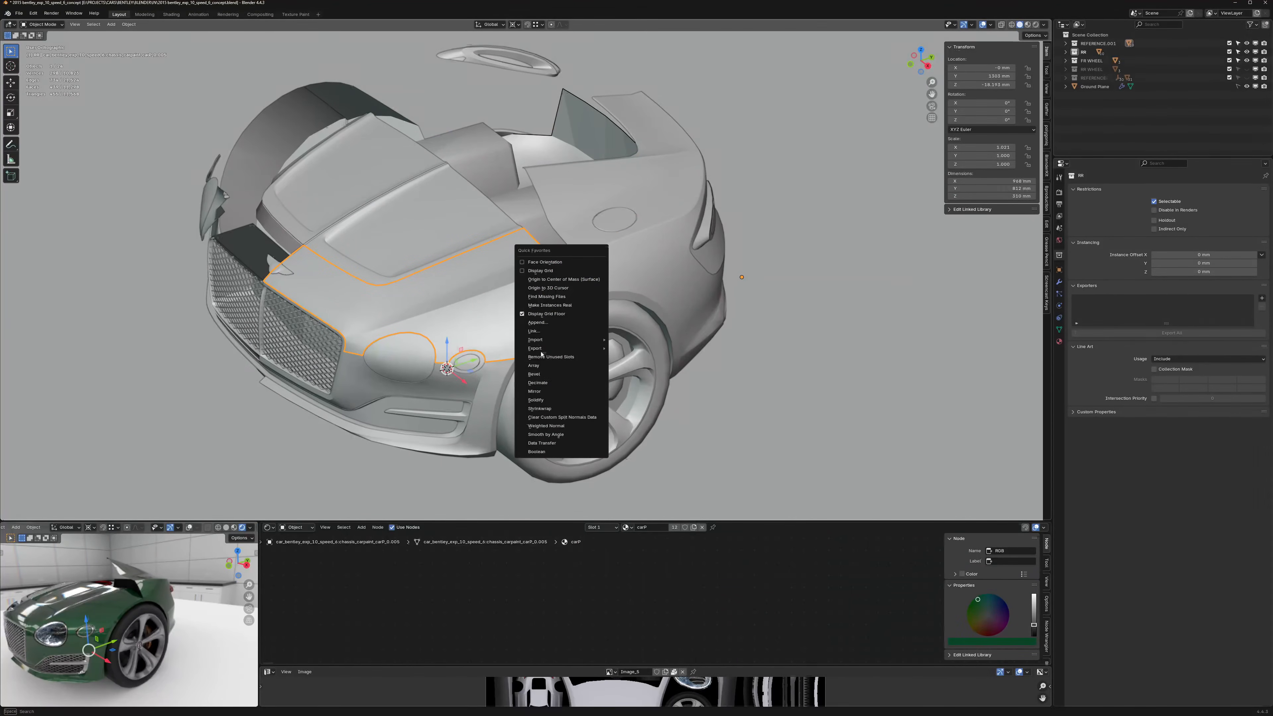
left_click(536, 394)
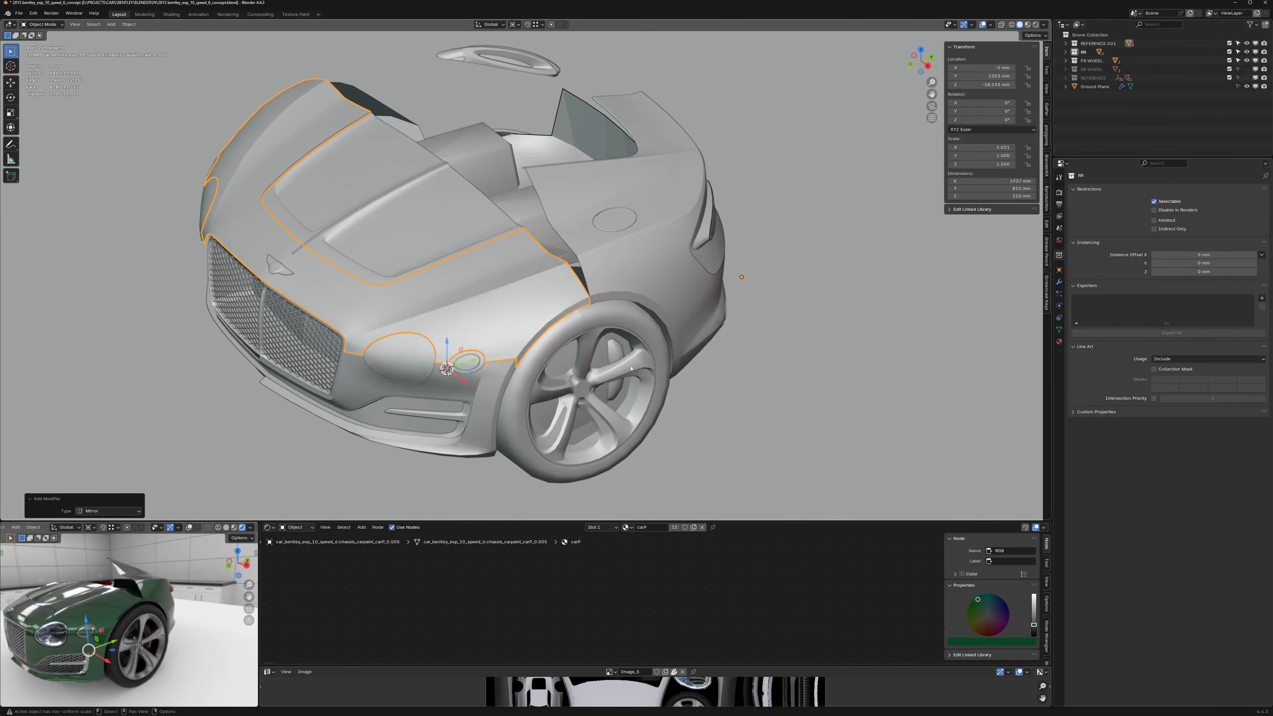
left_click(1058, 282)
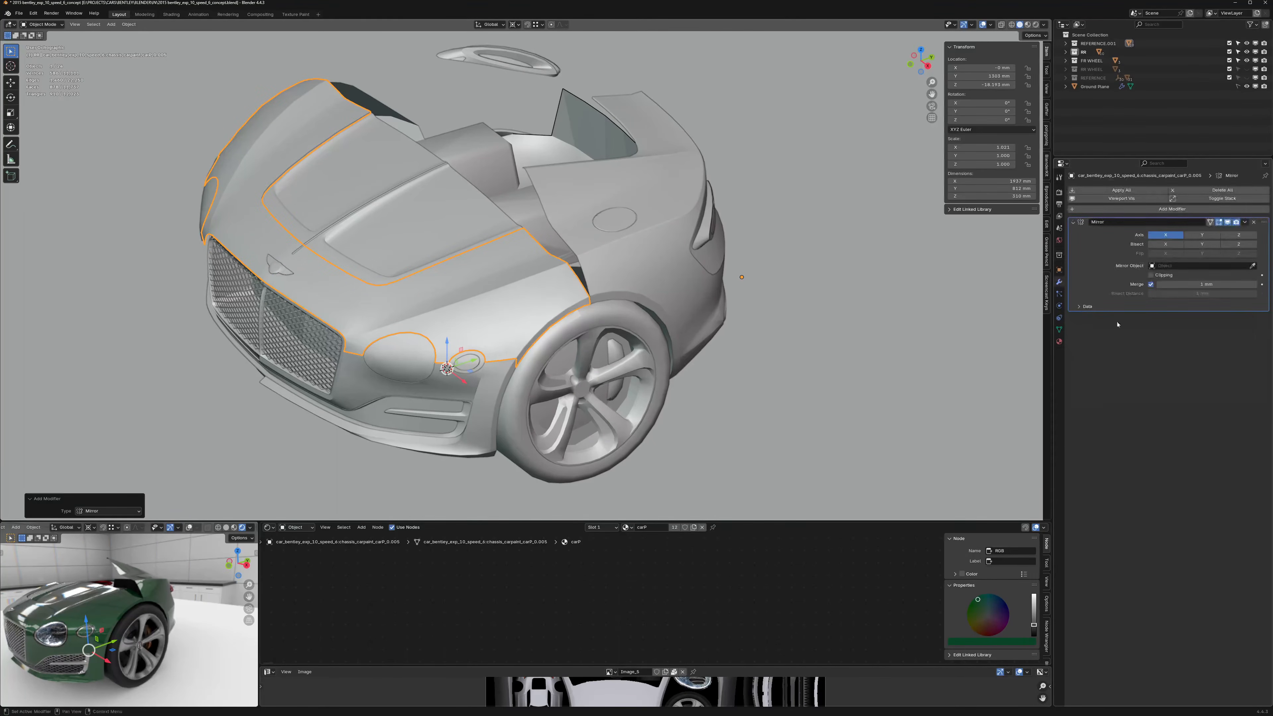
left_click(1151, 275)
middle_click_drag(163, 292, 608, 347)
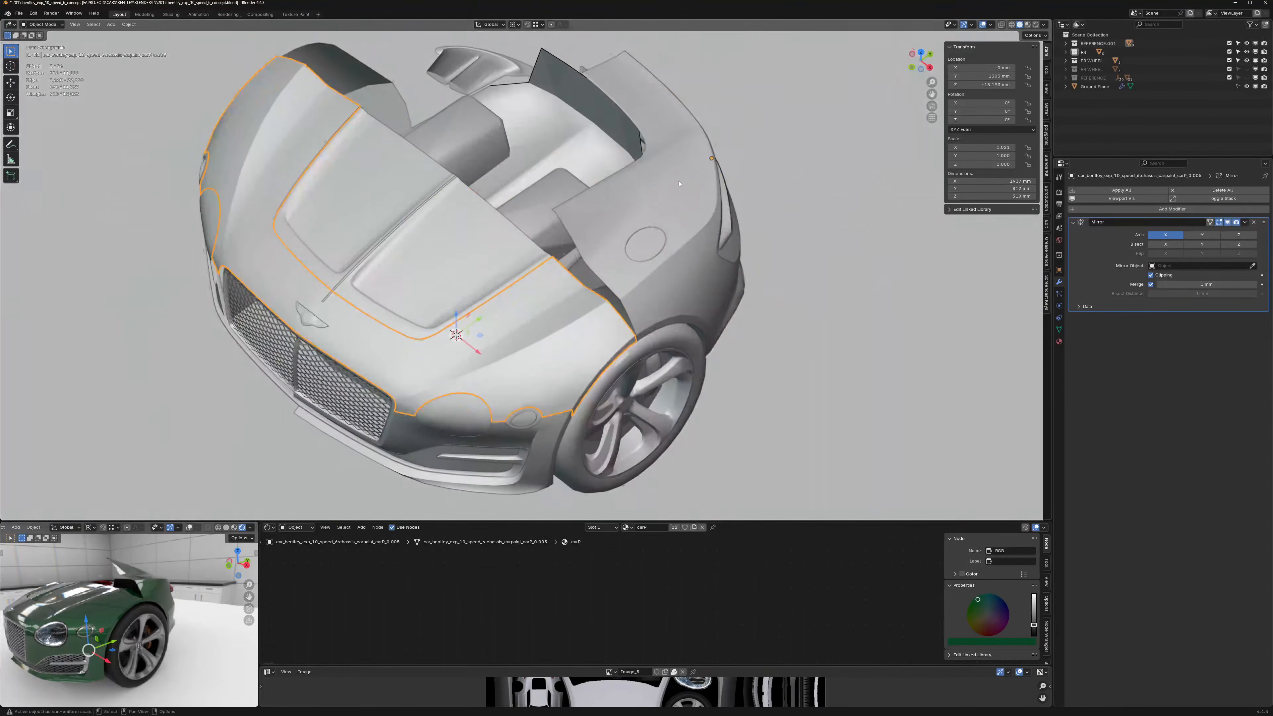
Step: Add a Mirror modifier on the X axis with Clipping enabled to the rear body panel
left_click(655, 193)
key("q")
left_click(656, 180)
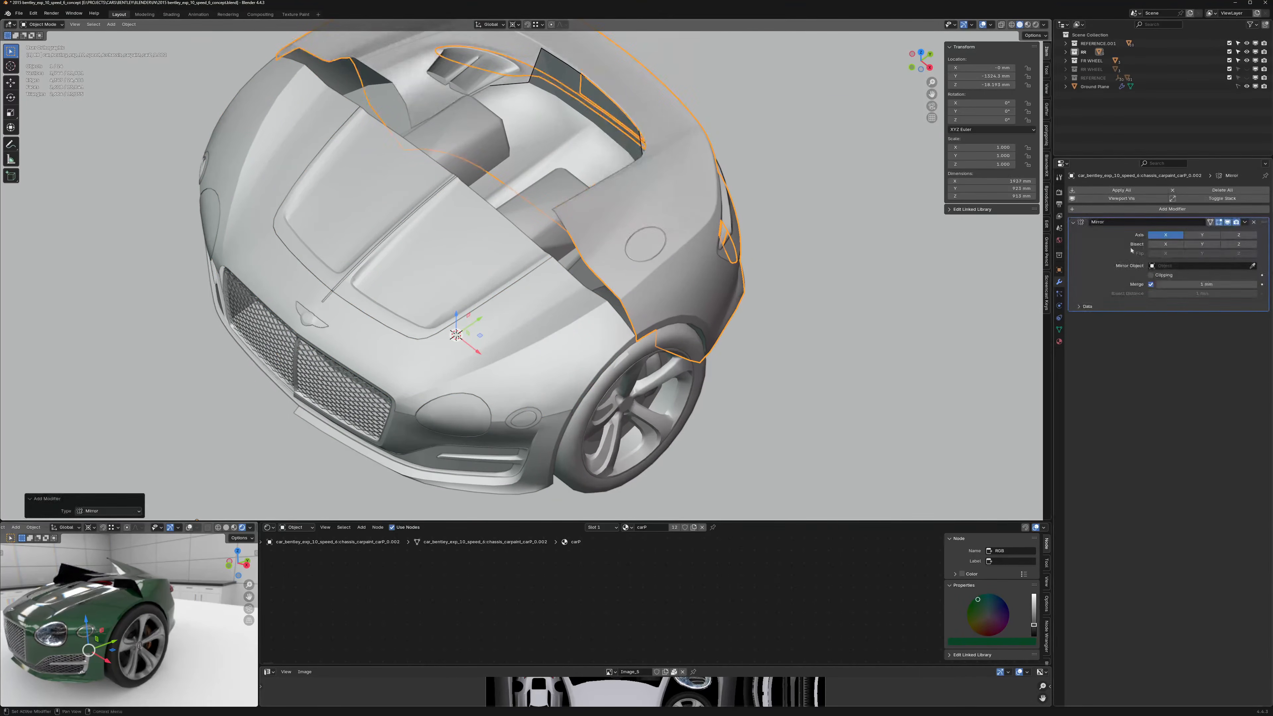
left_click(1152, 277)
mouse_move(646, 293)
middle_mouse_down("shift")
mouse_move(633, 322)
mouse_move(633, 259)
mouse_move(630, 305)
middle_mouse_up("shift")
Step: Isolate the front fender and rear body panels in local view and open the front fender panel in Edit Mode
key("alt+a")
left_click(632, 259)
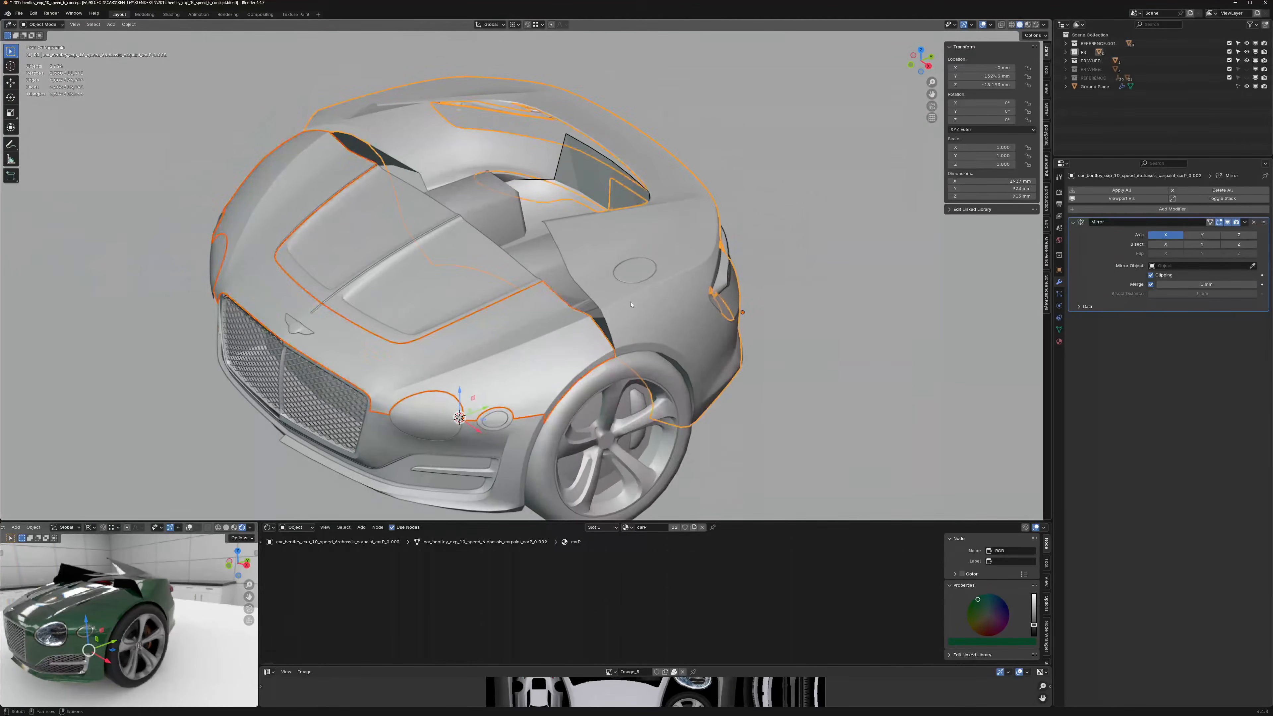
key("slash")
left_click(566, 346)
mouse_move(566, 346)
middle_mouse_down()
mouse_move(574, 368)
mouse_move(572, 348)
middle_mouse_up()
key("Tab")
Step: Merge all vertices of the front fender panel by distance at 0.1 mm
middle_click_drag(516, 296, 610, 307)
scroll(581, 316, "up", 3)
key("a")
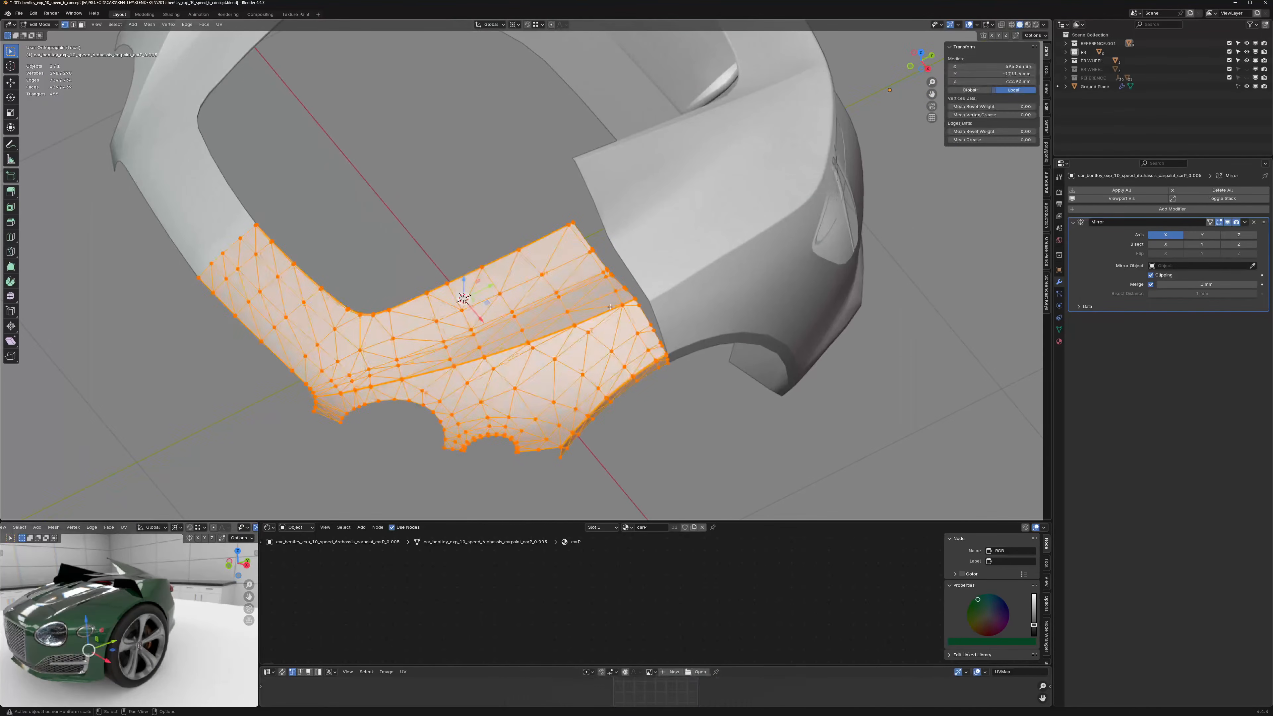
key("m")
left_click(578, 334)
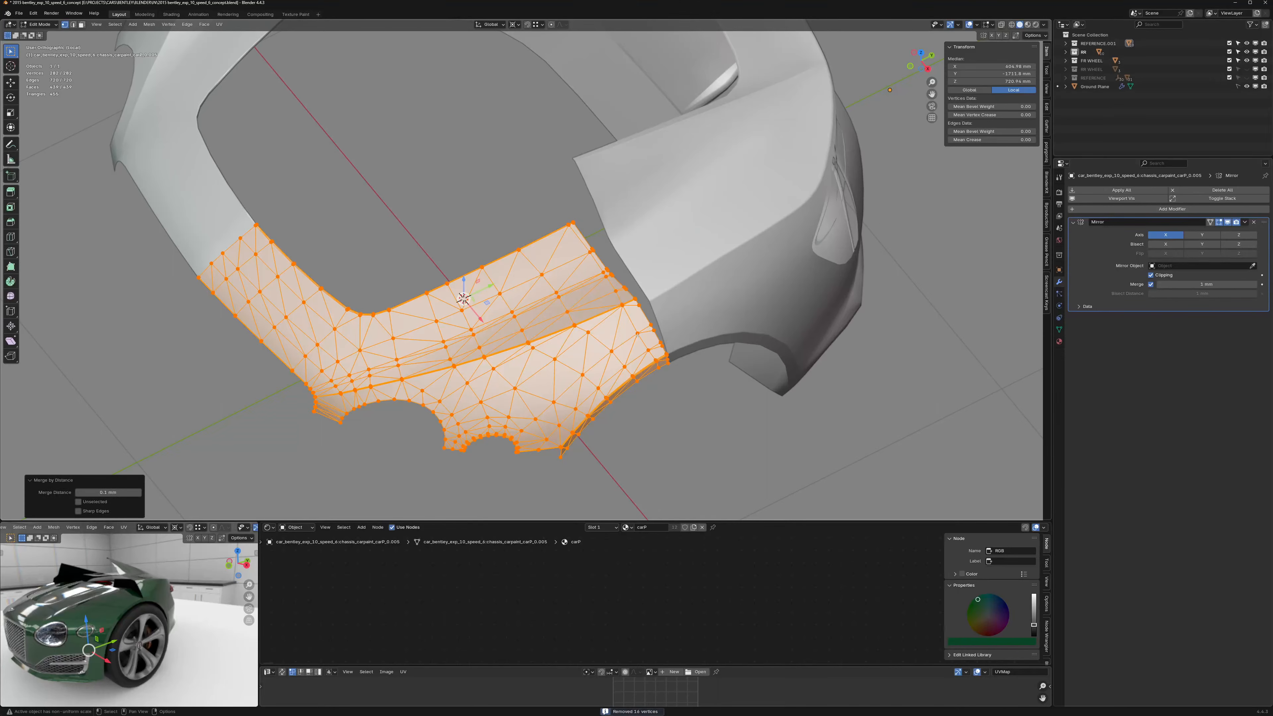
Step: Convert the fender panel's triangles to quads with a Max Shape Angle of 180° and a Topology Influence of 2
mouse_move(576, 330)
middle_mouse_down()
mouse_move(563, 331)
mouse_move(588, 326)
mouse_move(605, 348)
mouse_move(593, 326)
middle_mouse_up()
key("alt+j")
left_click(107, 455)
type("1")
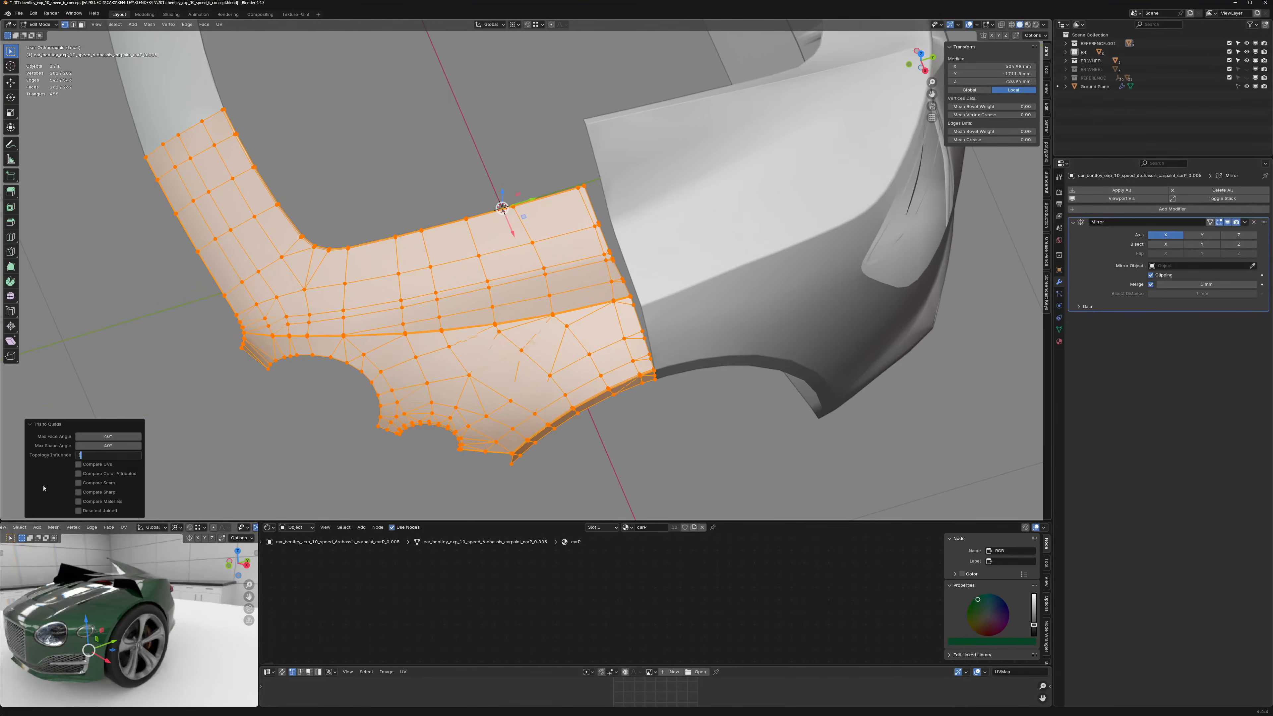
key("Return")
mouse_move(103, 446)
left_mouse_down()
mouse_move(173, 447)
mouse_move(111, 455)
left_mouse_up()
middle_click_drag(406, 364, 469, 315)
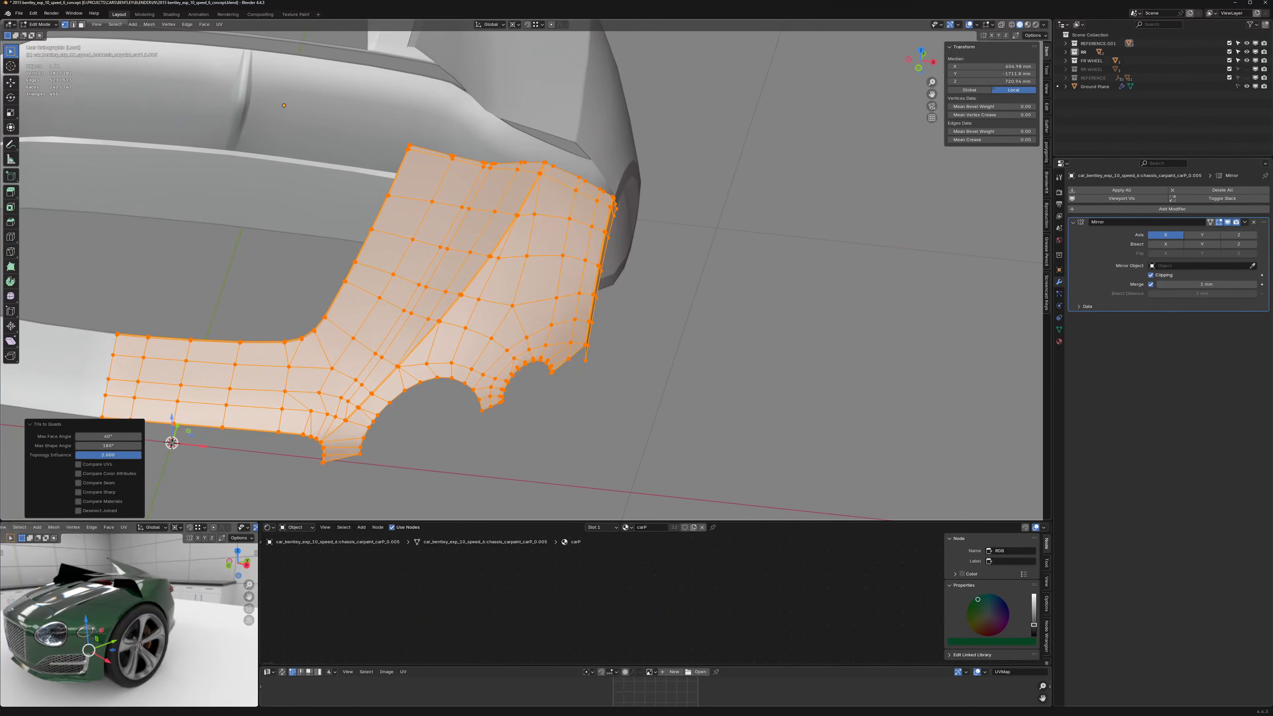
Step: Fine-tune the Topology Influence of the triangle-to-quad conversion to about 1.8
left_click(123, 456)
key("Return")
left_click(108, 456)
key("Return")
scroll(331, 477, "up", 2)
mouse_move(346, 416)
middle_mouse_down()
mouse_move(365, 370)
mouse_move(360, 396)
middle_mouse_up()
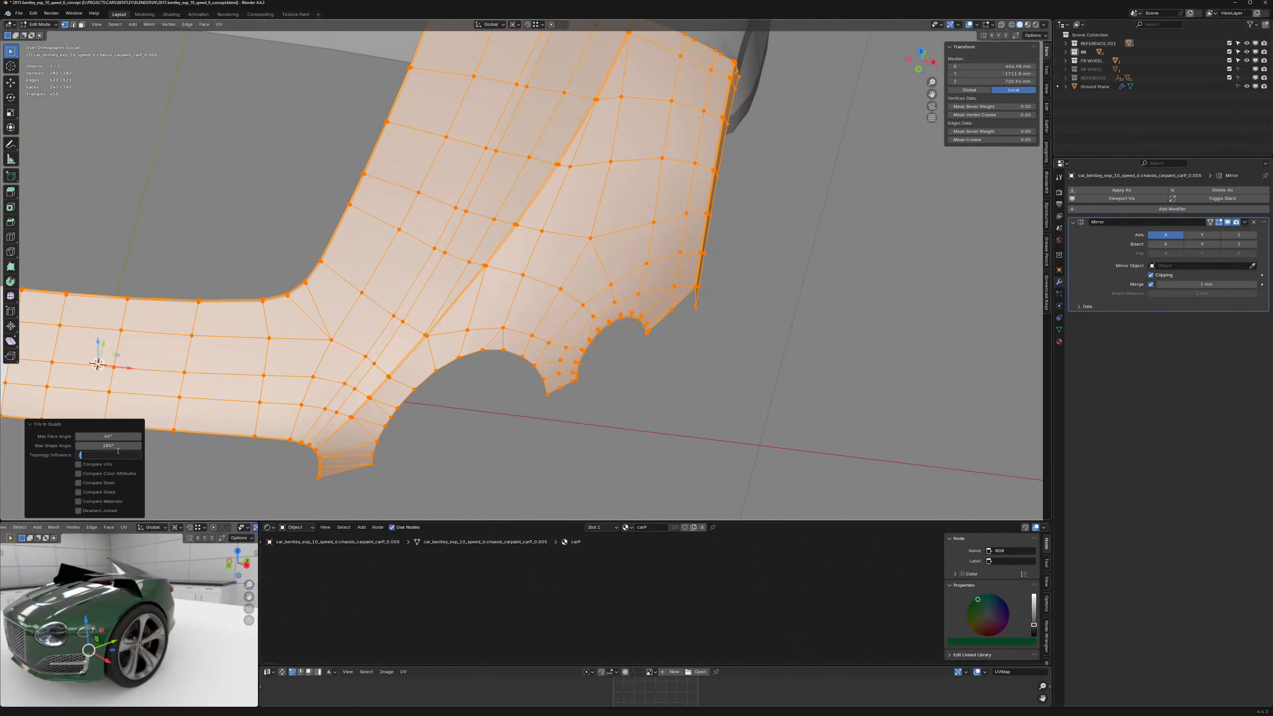
key("shift+Tab")
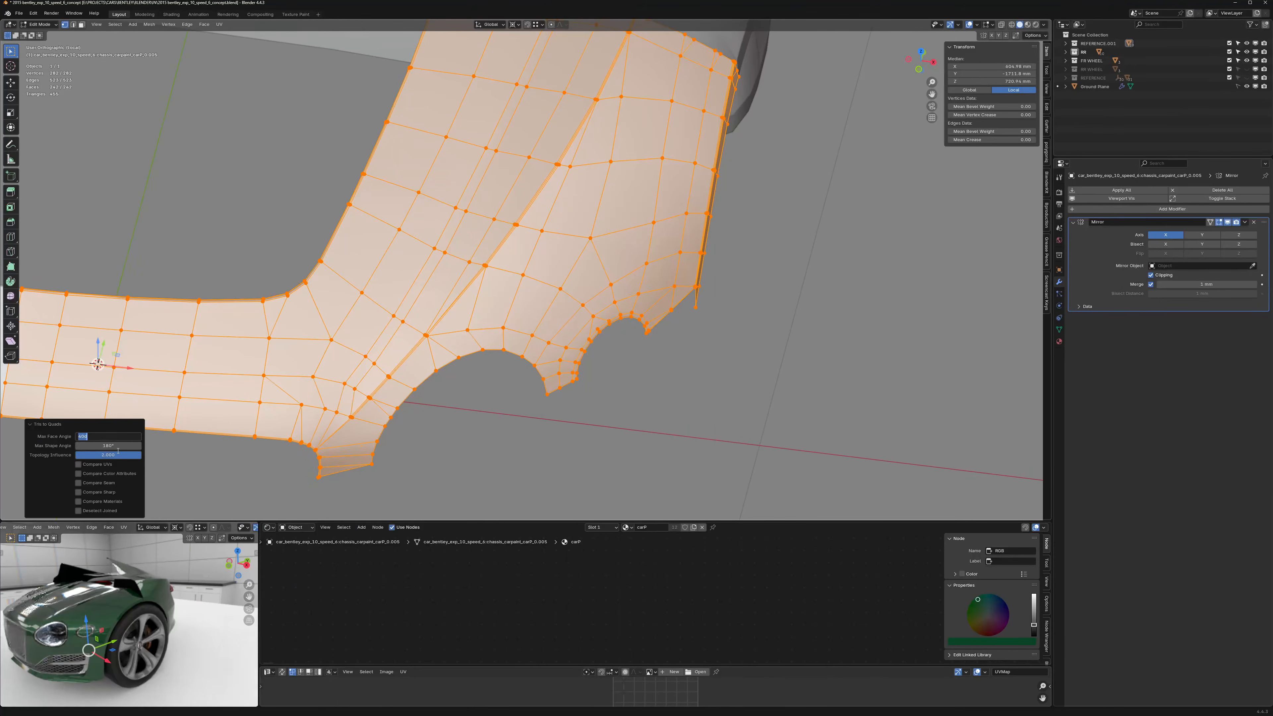
key("Tab")
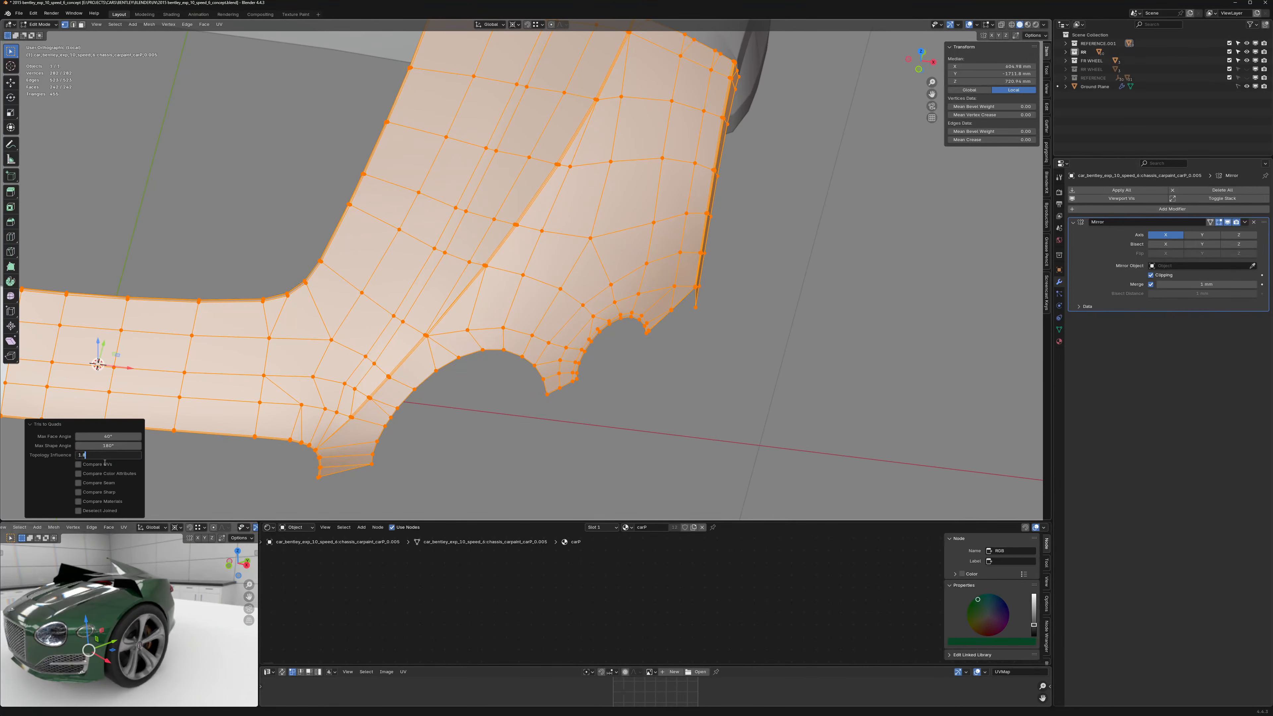
key("Return")
scroll(296, 411, "down", 1)
middle_click_drag(350, 401, 369, 401)
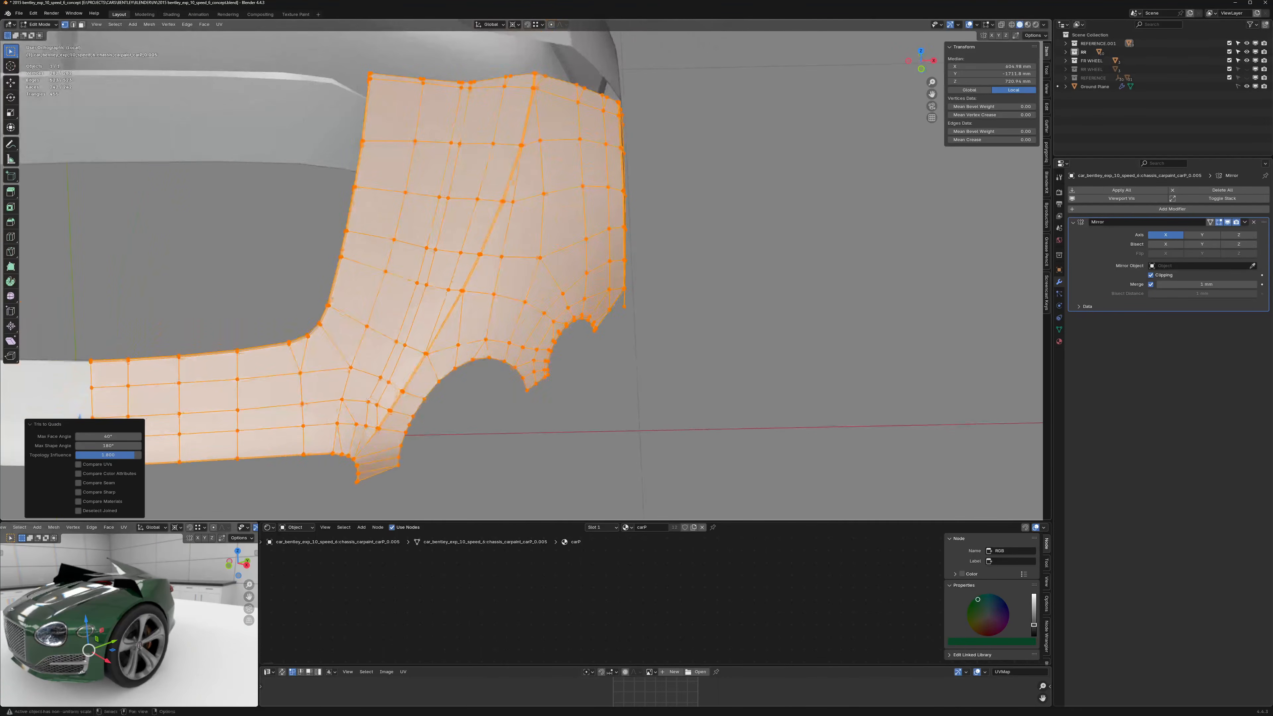
key("Return")
Step: Inspect the converted quad topology across the front fender panel
scroll(246, 364, "down", 2)
middle_click_drag(481, 307, 596, 281)
scroll(437, 320, "up", 2)
middle_click_drag(596, 282, 565, 297)
left_click(580, 309)
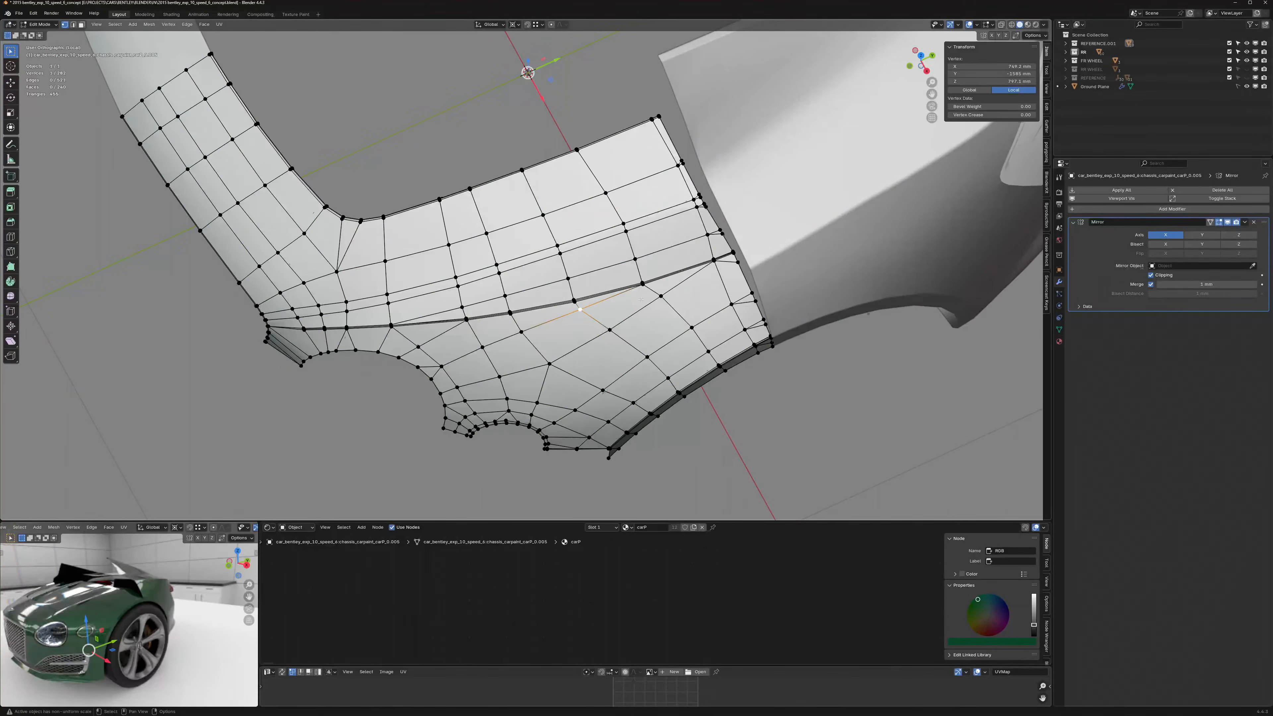
left_click(661, 296)
mouse_move(523, 328)
middle_mouse_down()
mouse_move(604, 274)
mouse_move(549, 328)
mouse_move(526, 329)
middle_mouse_up()
Step: Merge the closely spaced vertices at the fender panel's upper rear corner
scroll(646, 141, "up", 10)
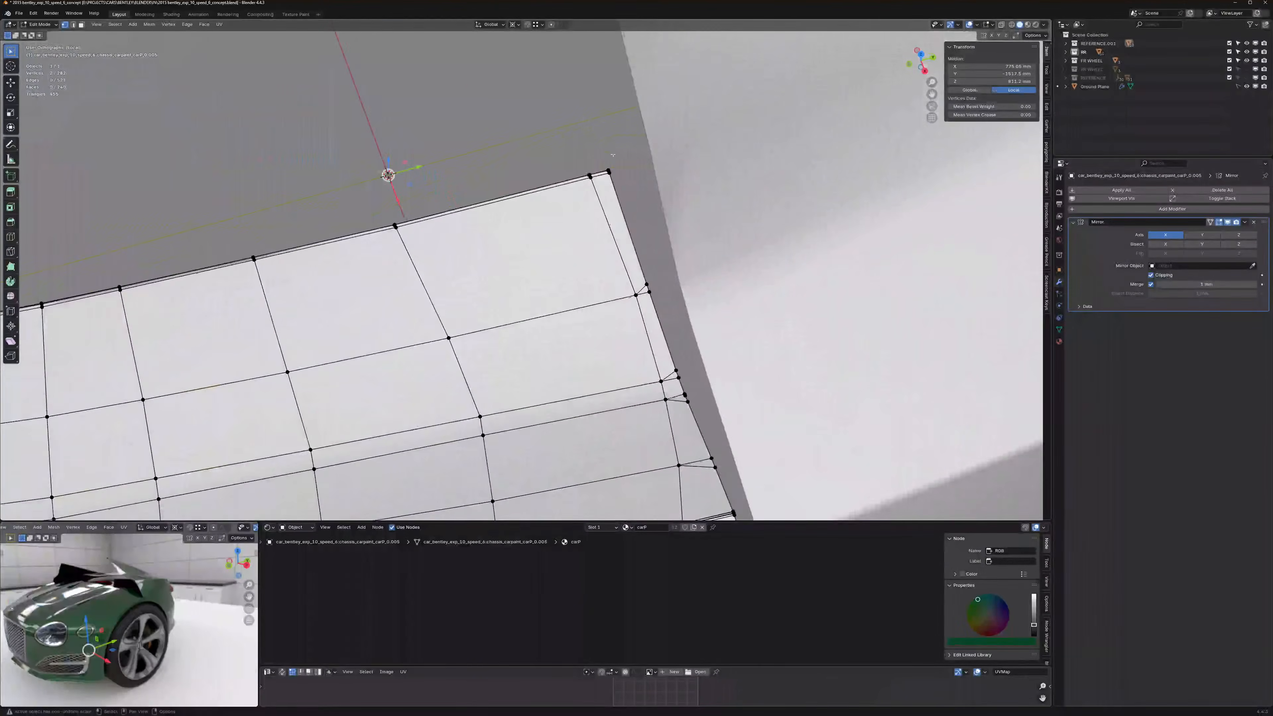
scroll(646, 142, "up", 6)
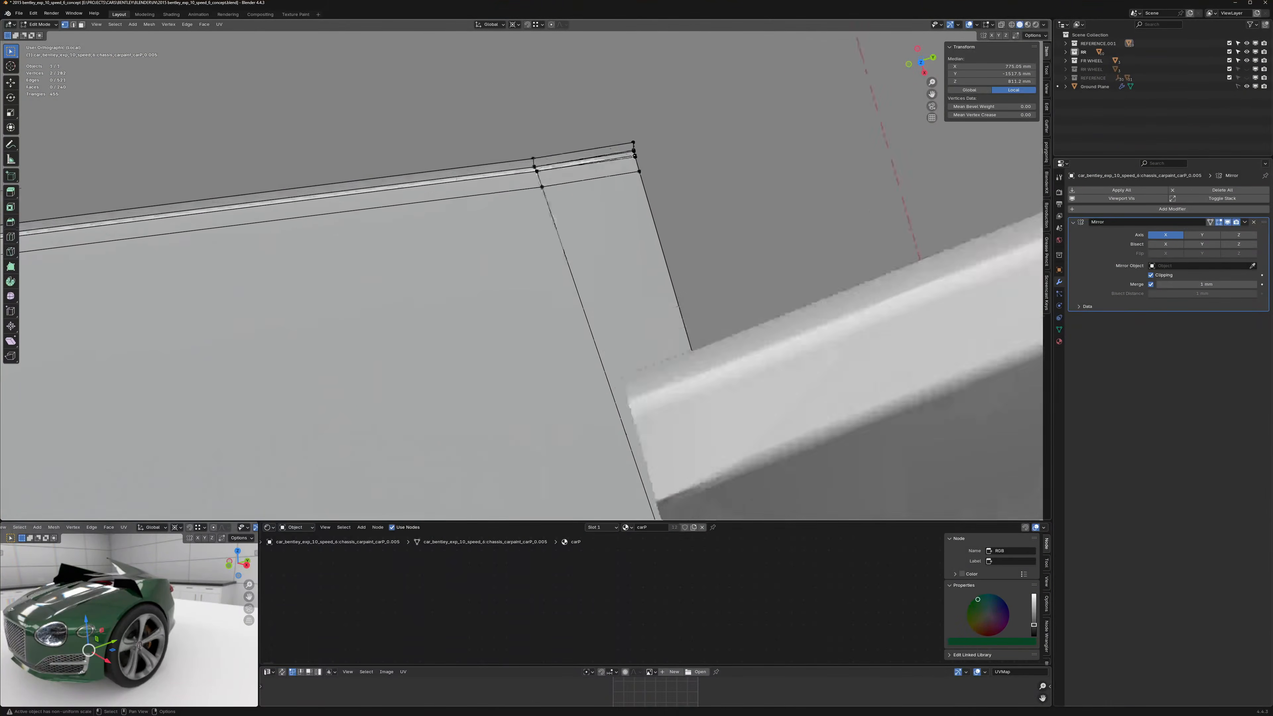
mouse_move(658, 124)
left_mouse_down()
mouse_move(689, 137)
mouse_move(669, 125)
left_mouse_up()
key("m")
left_click(656, 113)
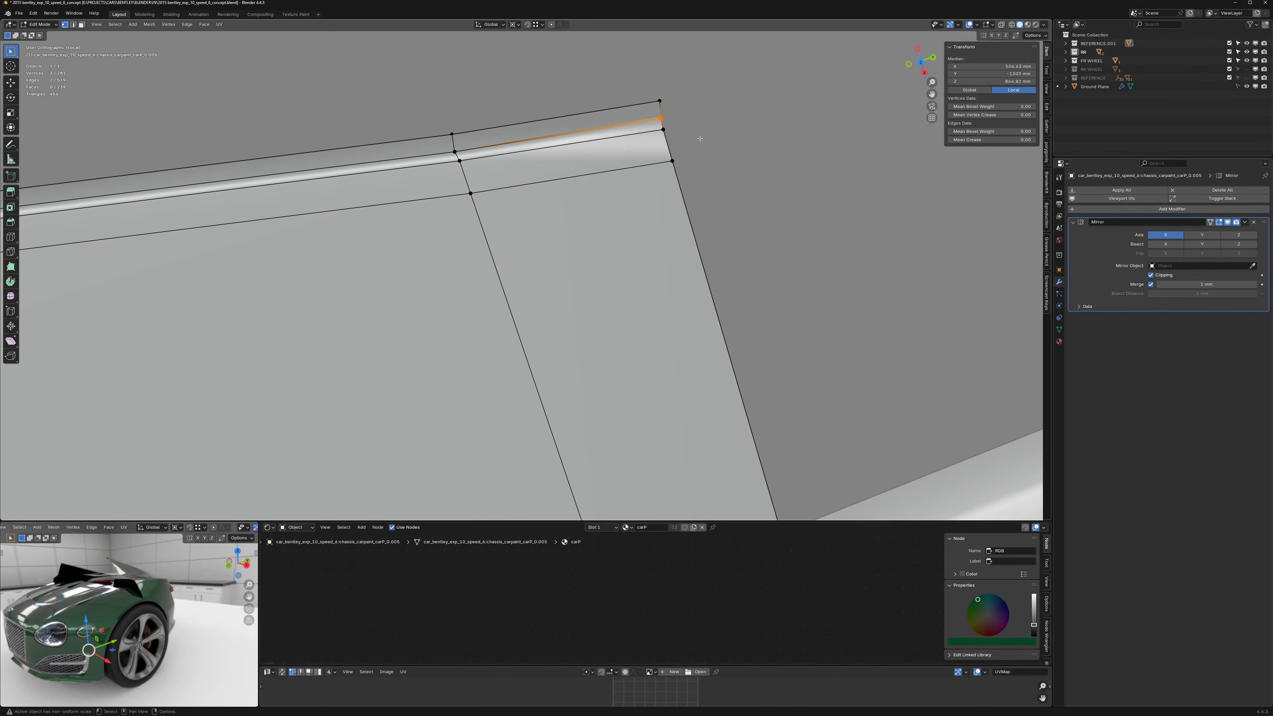
key("m")
left_click(692, 138)
Step: Dissolve the redundant vertices on the fender panel's rear edge just below its upper corner
scroll(645, 153, "down", 7)
middle_click_drag(670, 291, 664, 238)
left_click(643, 265)
left_click(675, 252)
left_click(672, 238)
key("ctrl+x")
scroll(746, 377, "down", 4)
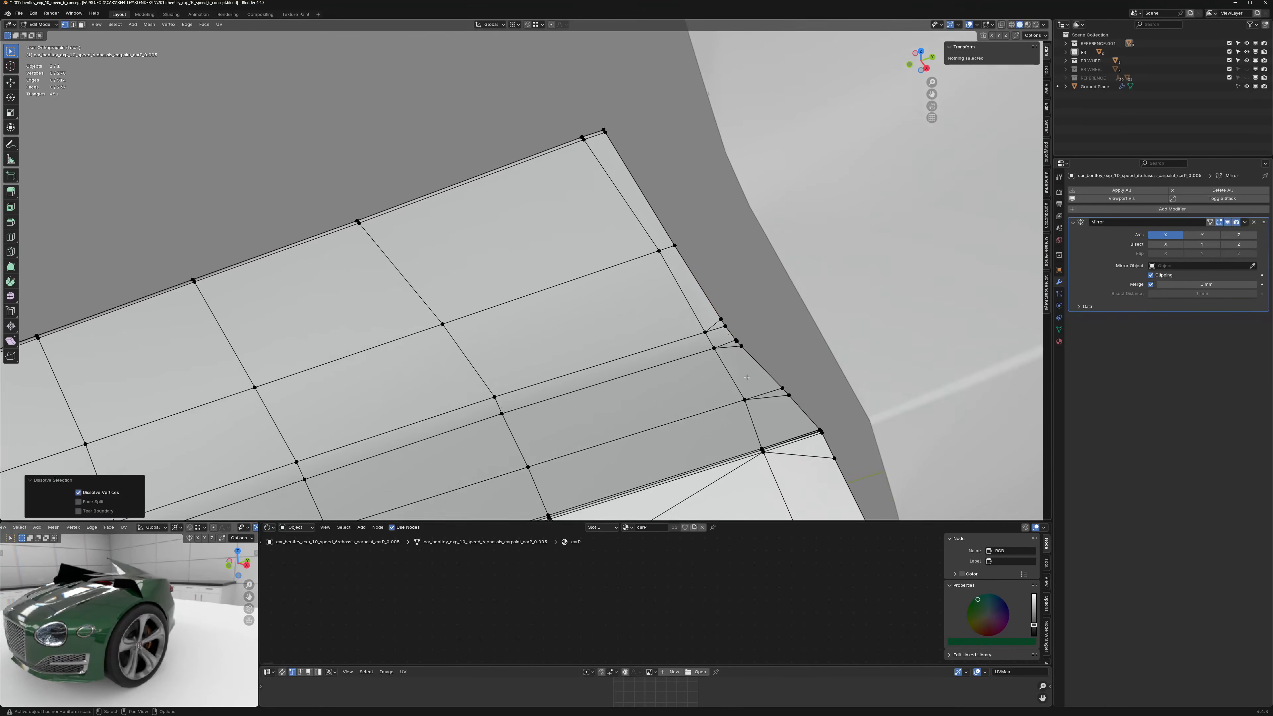
left_click(720, 320)
key("ctrl+x")
scroll(731, 378, "up", 7)
mouse_move(720, 351)
middle_mouse_down()
mouse_move(862, 384)
mouse_move(713, 333)
middle_mouse_up()
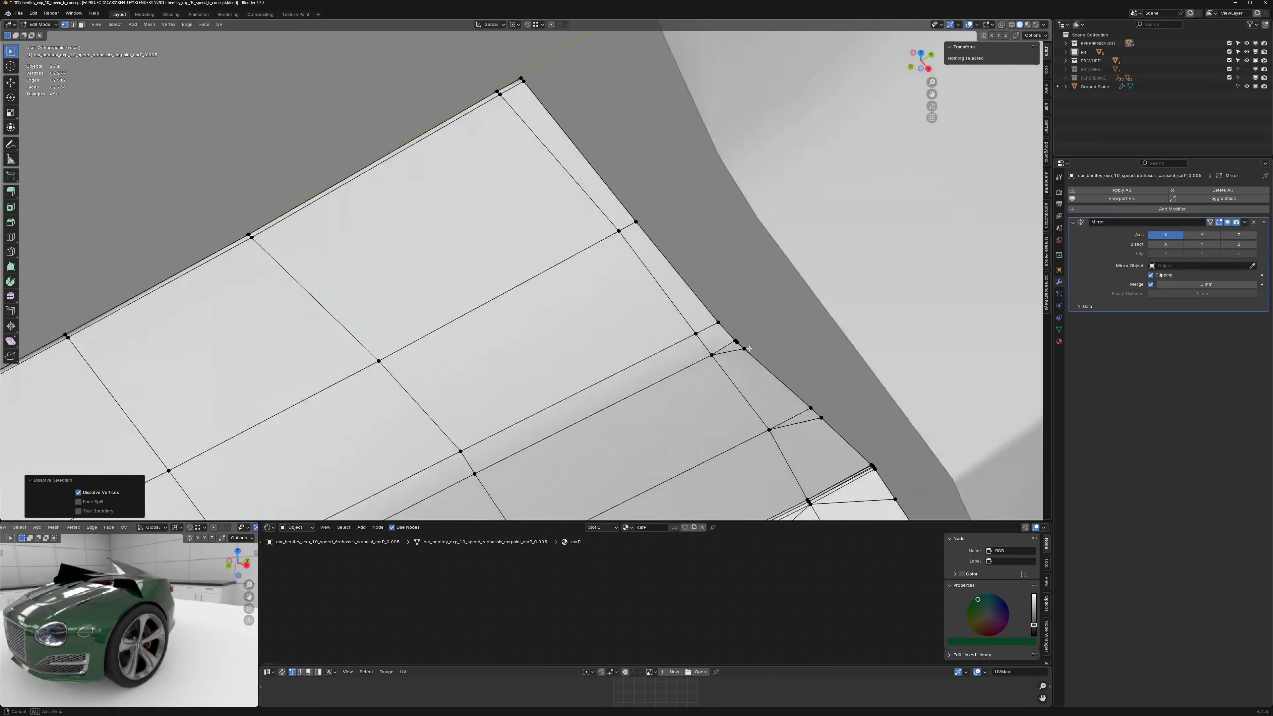
Step: Dissolve the extra triangle-forming vertices on the rear edge just above the fender crease
left_click(786, 360)
left_click(804, 375, "shift")
key("ctrl+x")
scroll(799, 371, "down", 5)
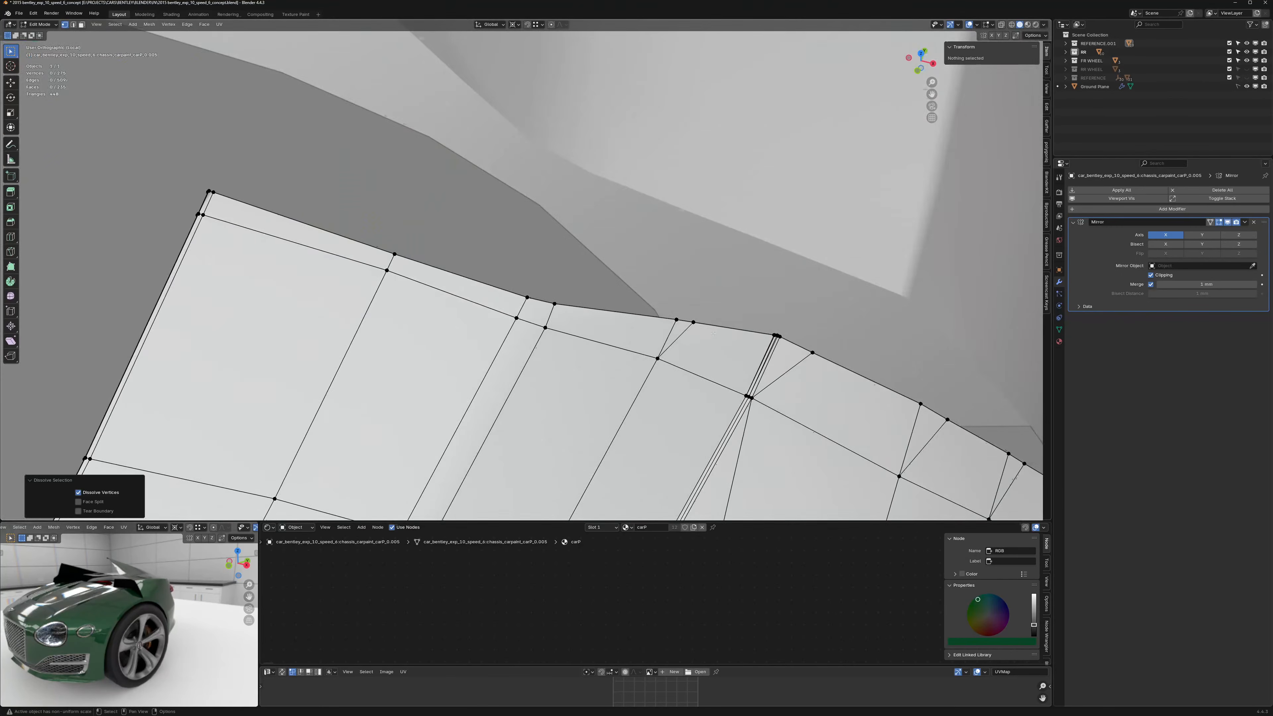
left_click(693, 322)
key("ctrl+x")
scroll(736, 316, "up", 6)
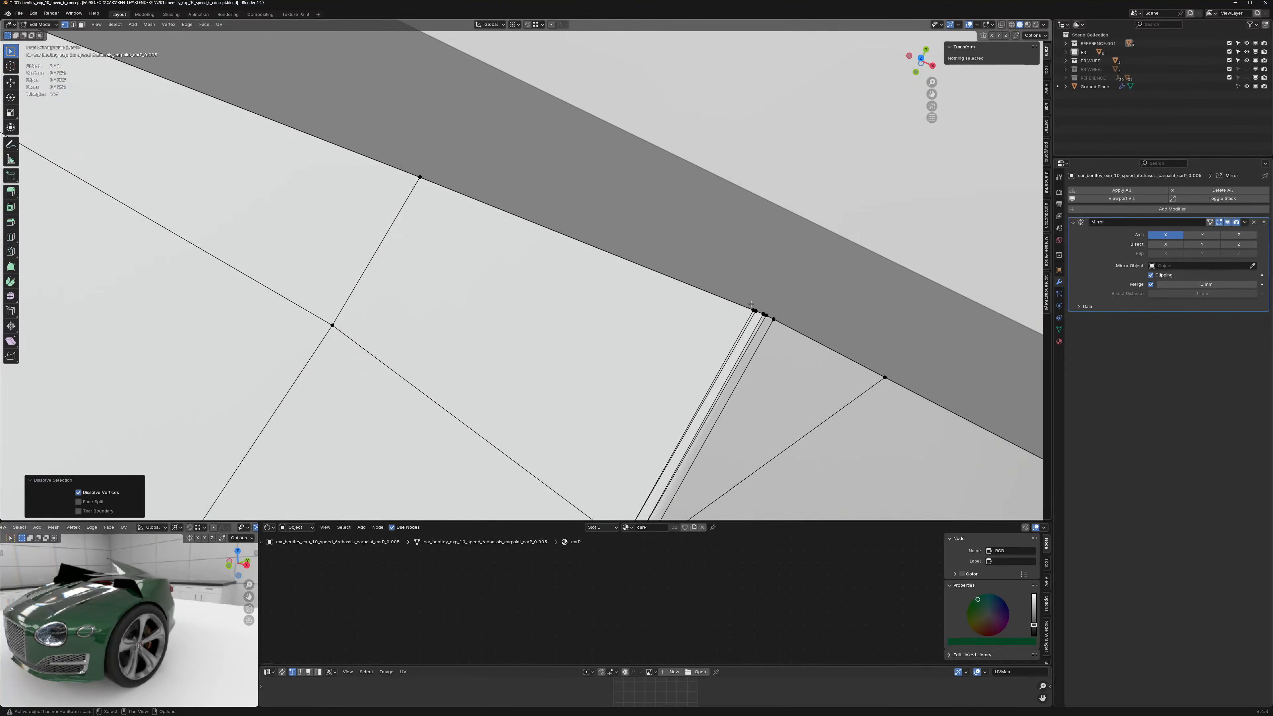
Step: Dissolve the surplus vertices clustered where the fender crease meets the rear edge
left_click(751, 303)
key("ctrl+x")
scroll(750, 303, "down", 2)
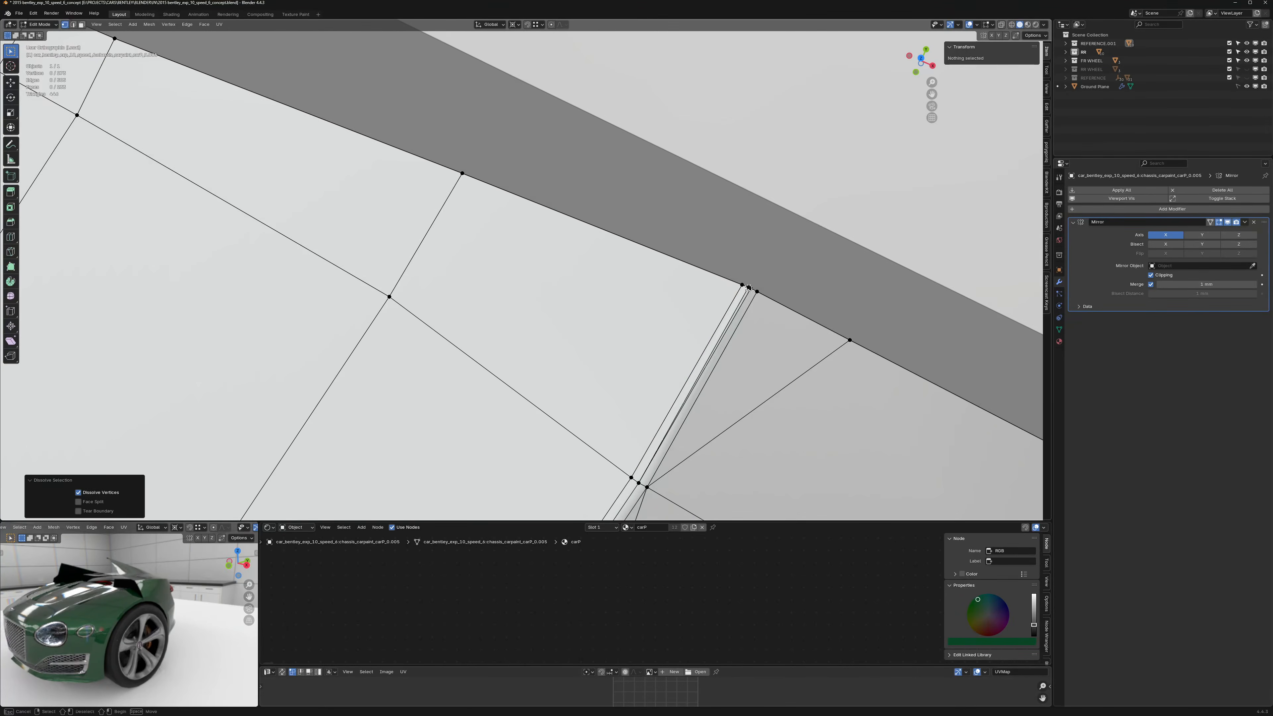
left_click_drag(748, 288, 753, 285)
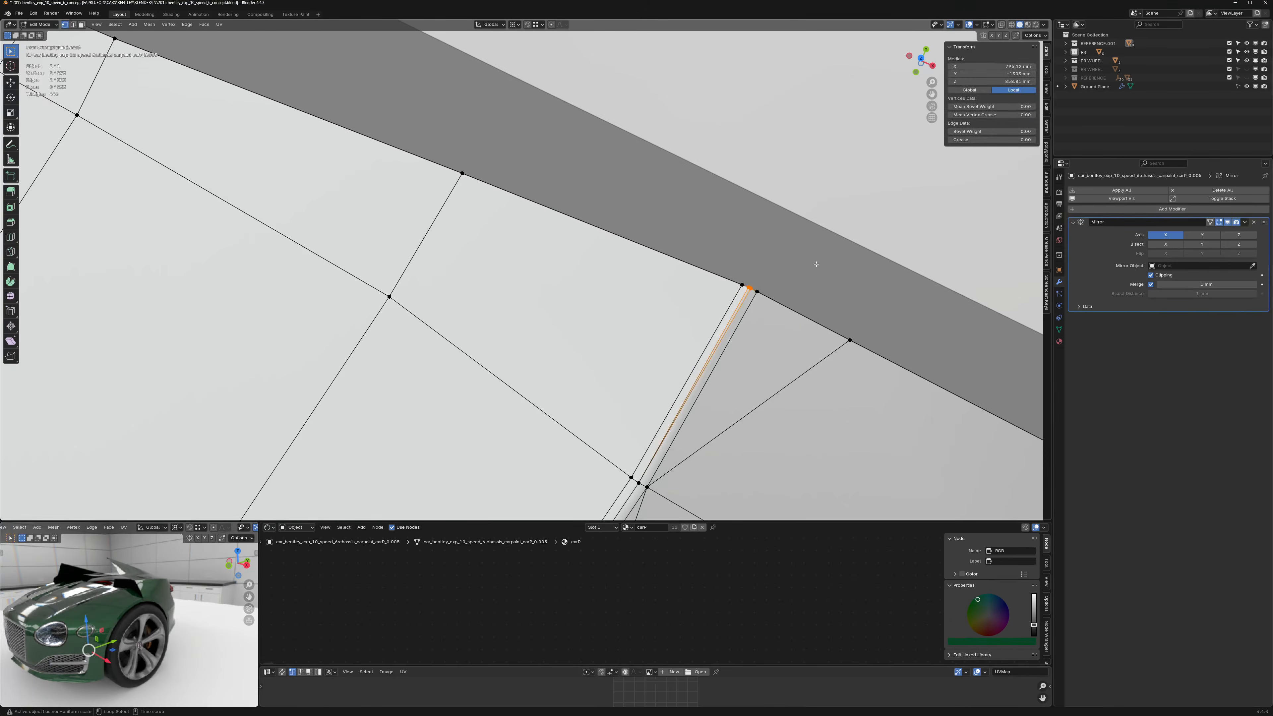
key("q")
left_click(816, 264)
middle_click_drag(797, 241, 681, 341, "shift")
key("ctrl+x")
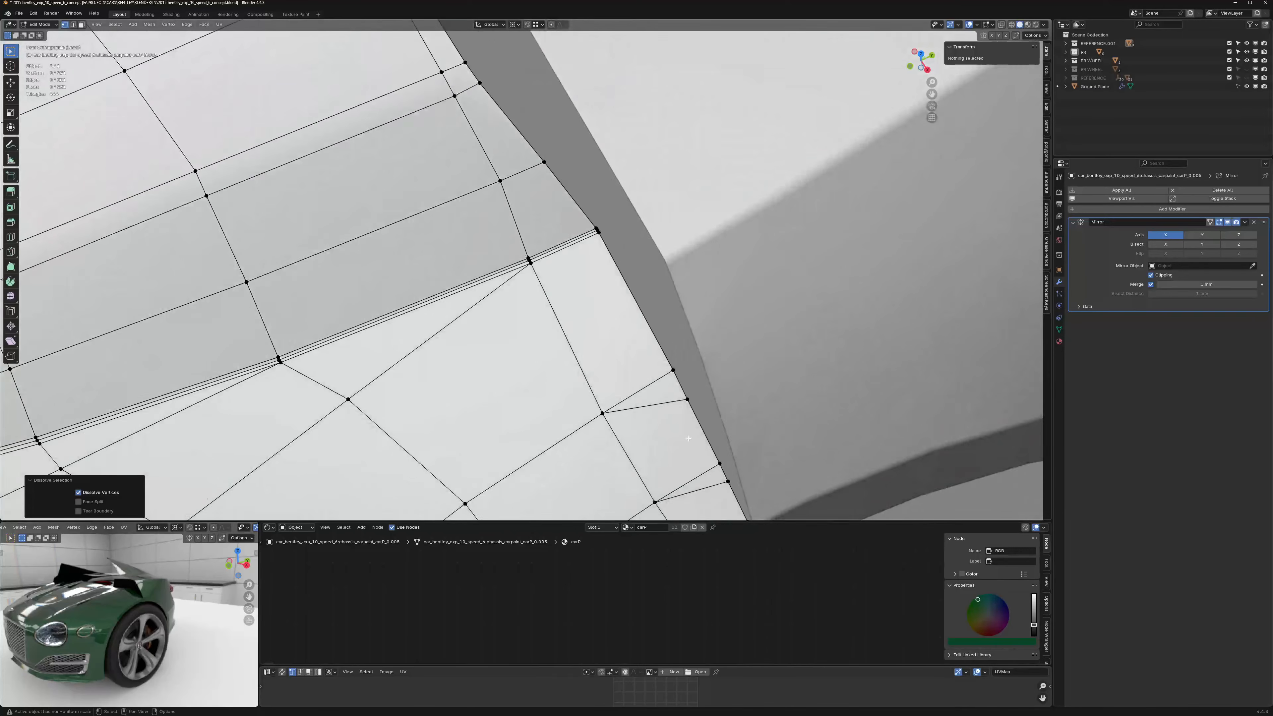
Step: Dissolve the redundant rear-edge vertices between the fender crease and the wheel arch
left_click(687, 399)
key("ctrl+x")
middle_click_drag(711, 437, 648, 248, "shift")
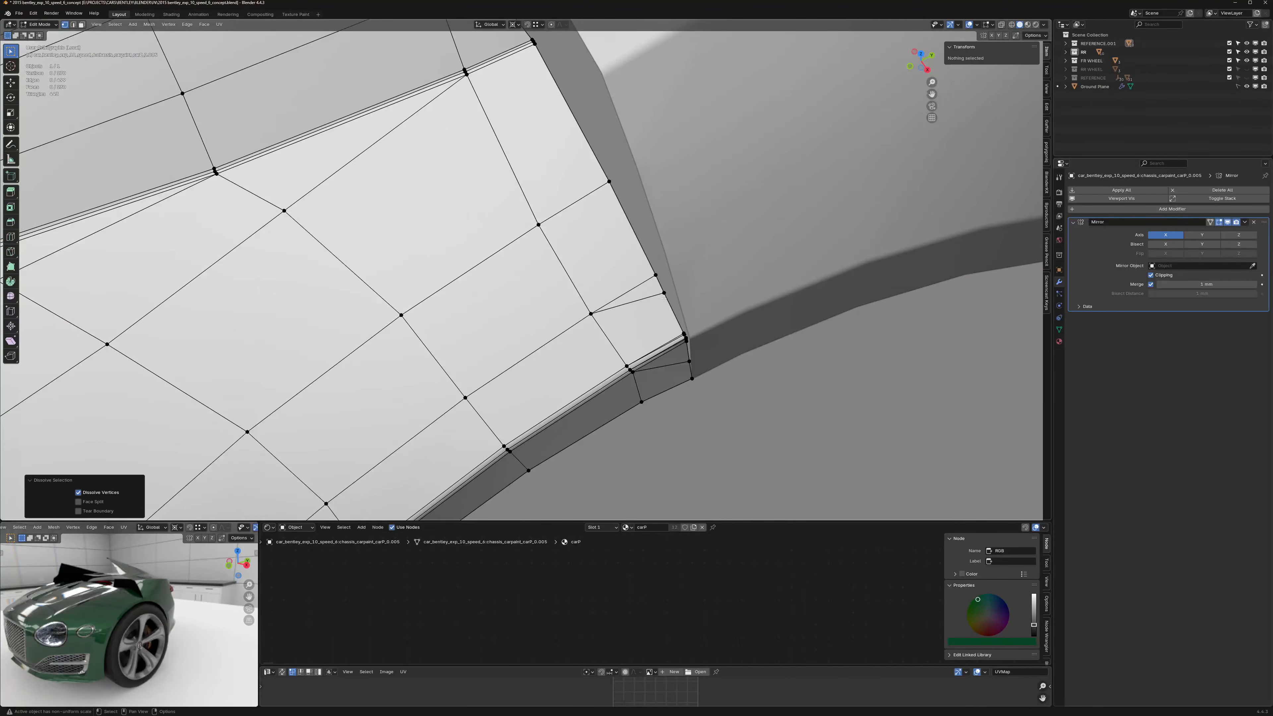
left_click(664, 297)
key("ctrl+x")
middle_click_drag(719, 372, 697, 338)
scroll(697, 338, "up", 5)
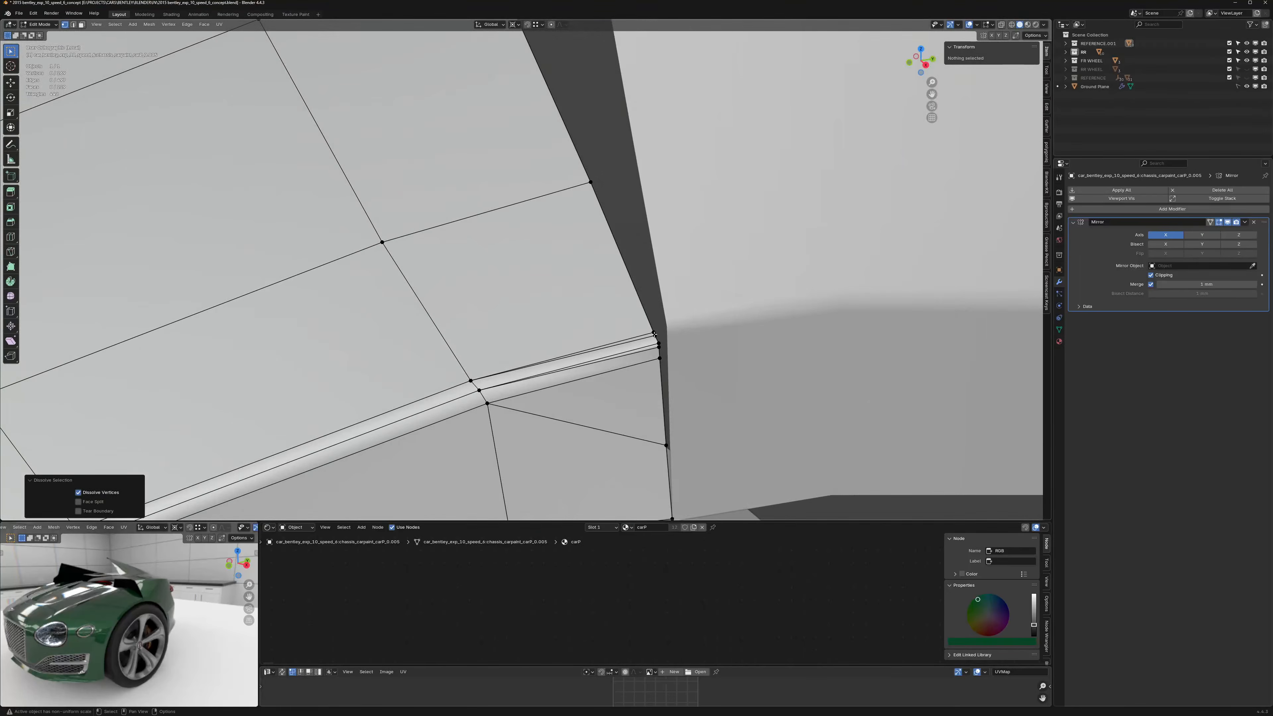
Step: Dissolve the extra vertices at the rear end of the wheel-arch lip
left_click(655, 336)
key("ctrl+x")
left_click(659, 348)
key("ctrl+x")
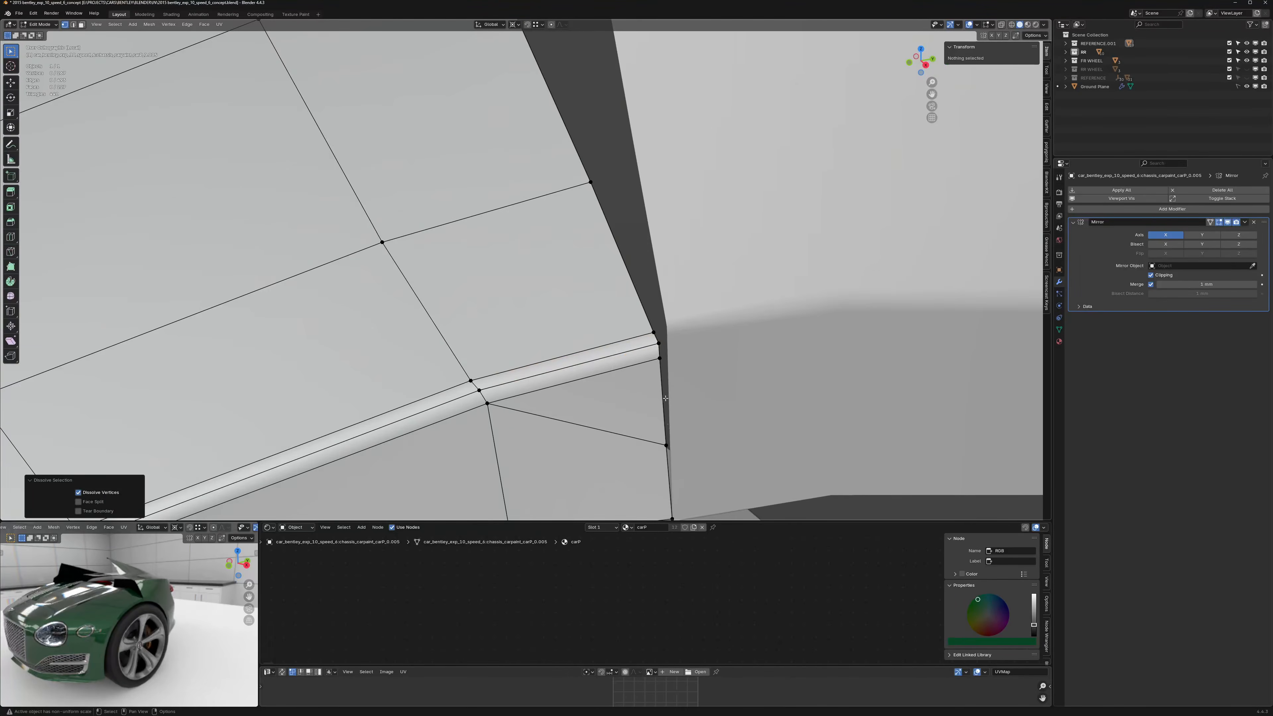
middle_click_drag(667, 449, 614, 346, "shift")
left_click(672, 256)
key("ctrl+x")
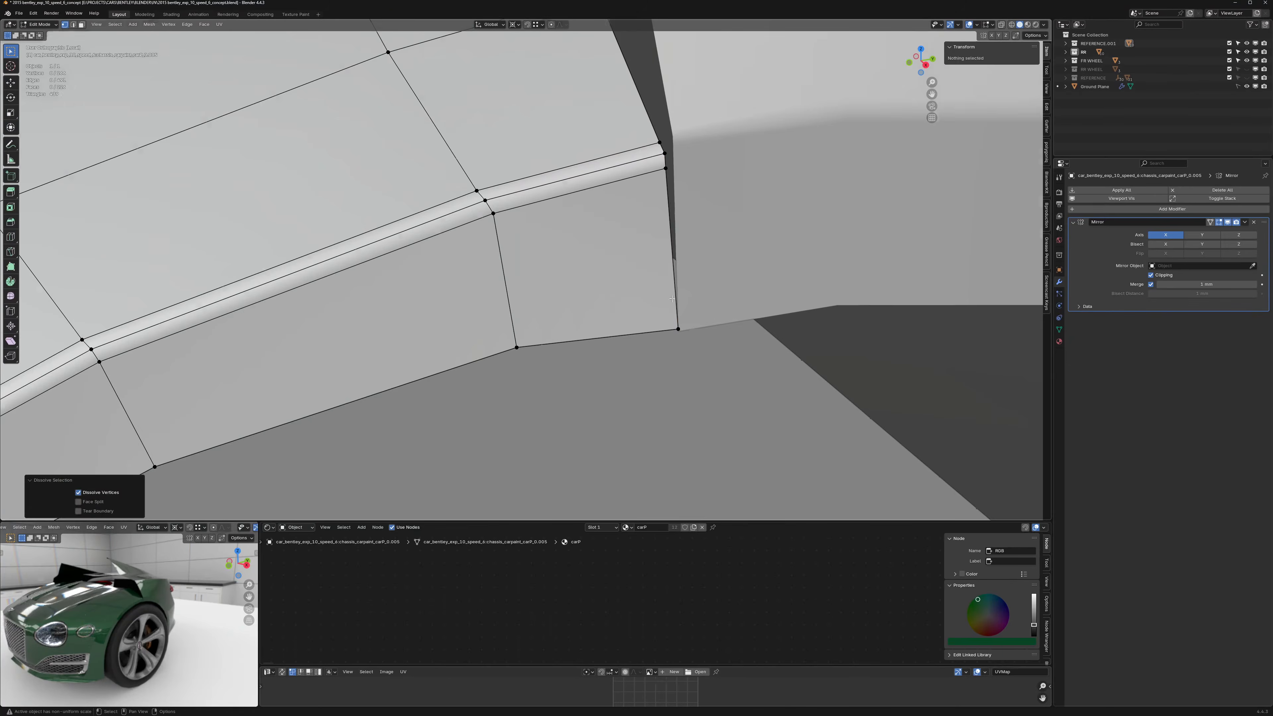
Step: Select the edge loop beside the fender panel's rear edge and slide it along the surface
scroll(674, 316, "down", 7)
scroll(674, 310, "down", 4)
middle_click_drag(613, 442, 619, 261, "shift")
left_click(603, 315, "alt")
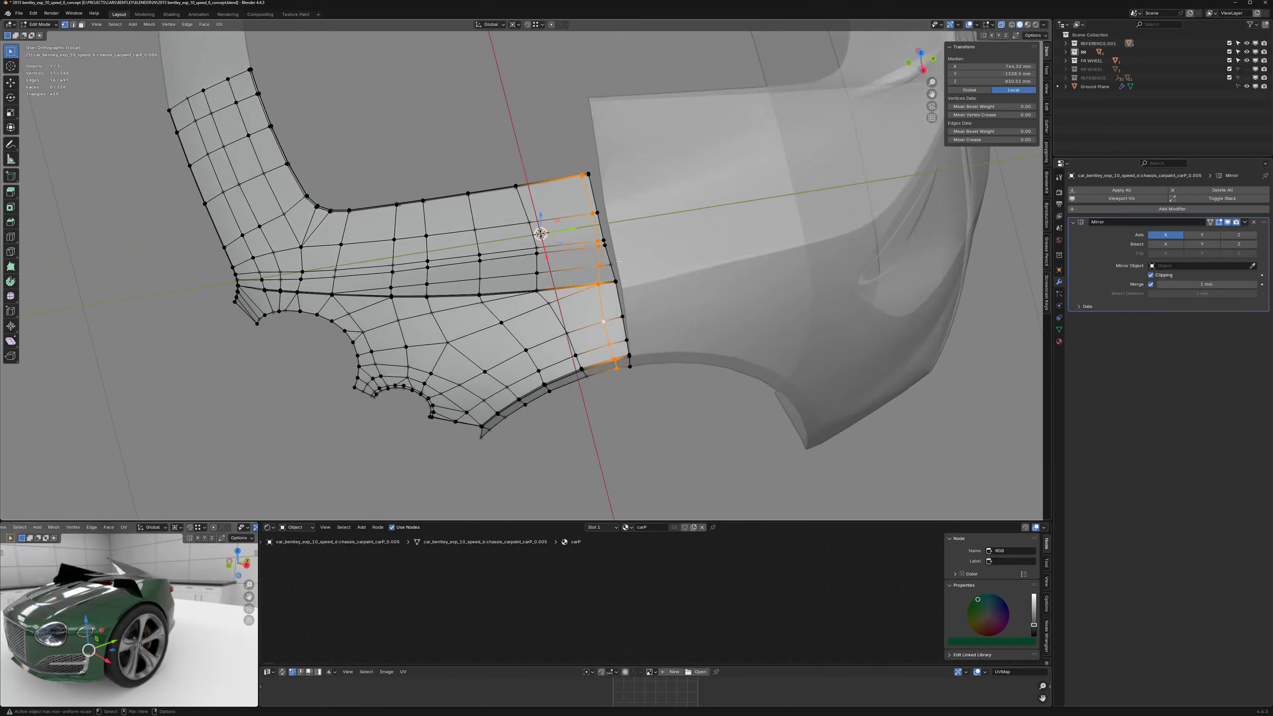
key("m")
left_click(698, 269)
middle_click_drag(697, 270, 592, 295, "shift")
key("g")
key("g")
left_click(676, 280)
Step: Leave the fender panel's Edit Mode and open the rear body panel for editing in right side view
key("Tab")
left_click(594, 311)
key("Tab")
scroll(593, 311, "down", 6)
scroll(716, 288, "up", 4)
middle_click_drag(591, 295, 623, 287)
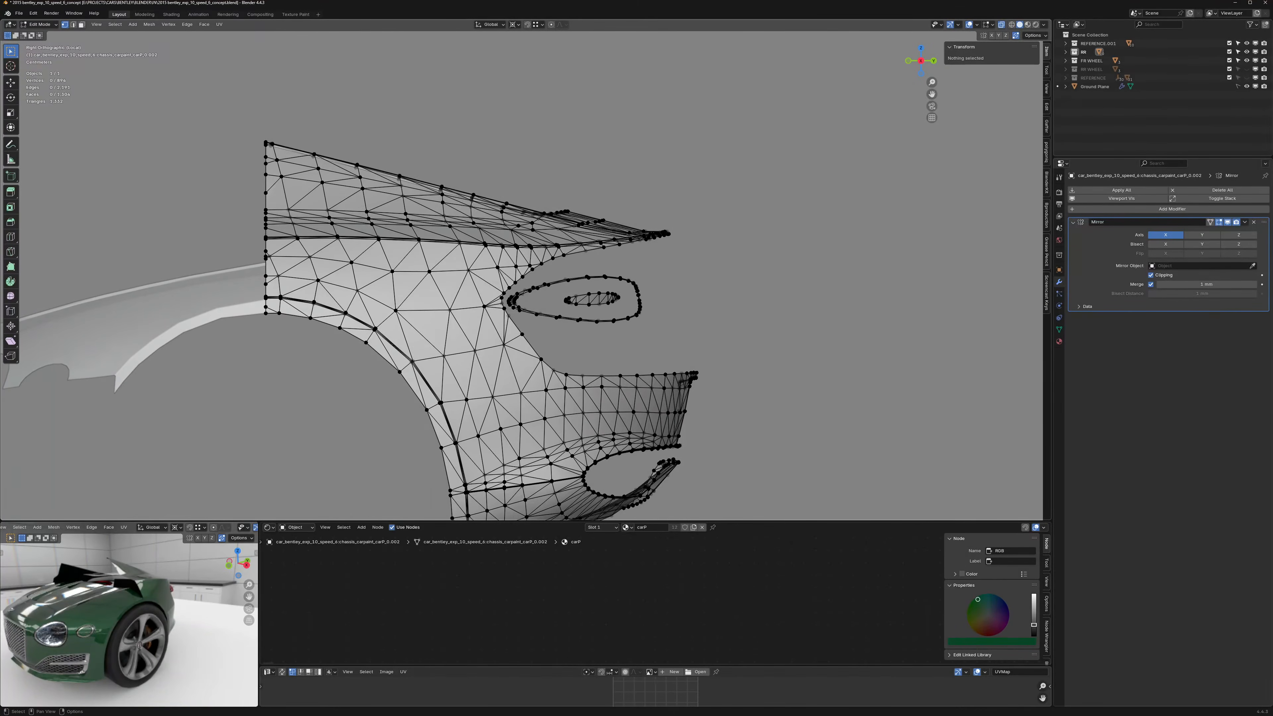
Step: Rip the rear body panel in place along the edge path from the wheel arch to the tail-light opening
key("3")
left_click(458, 351)
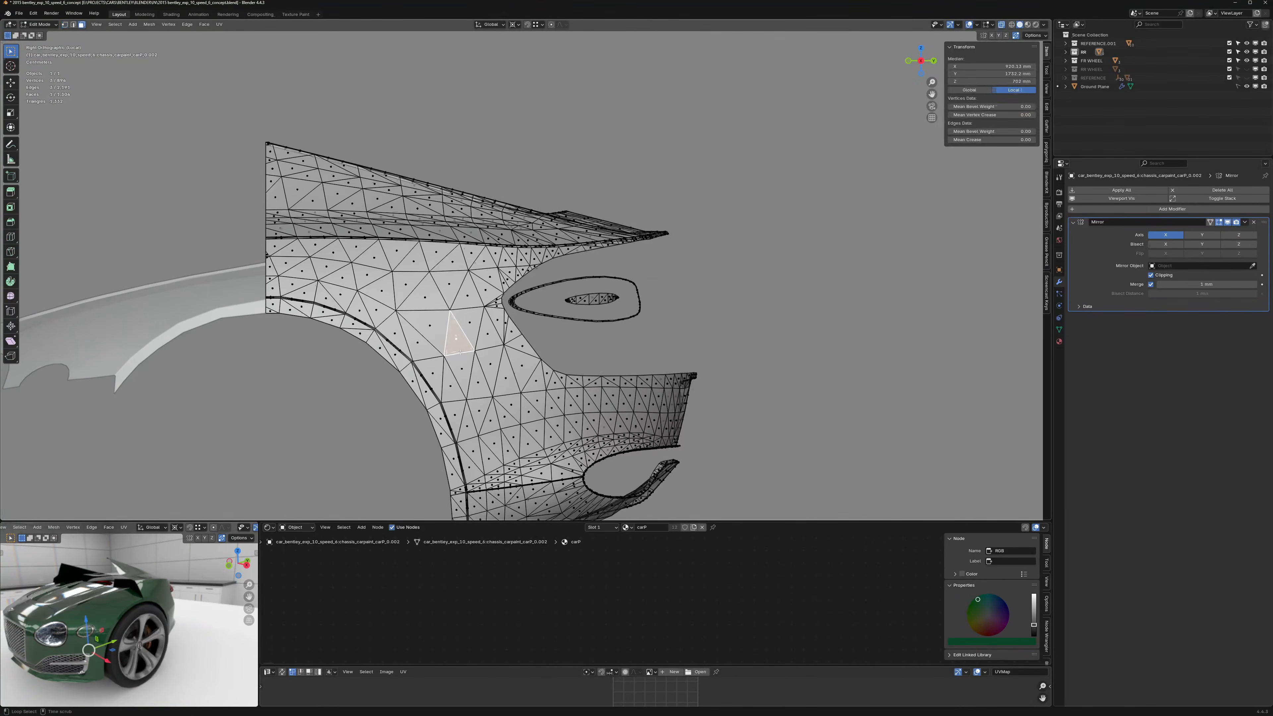
key("2")
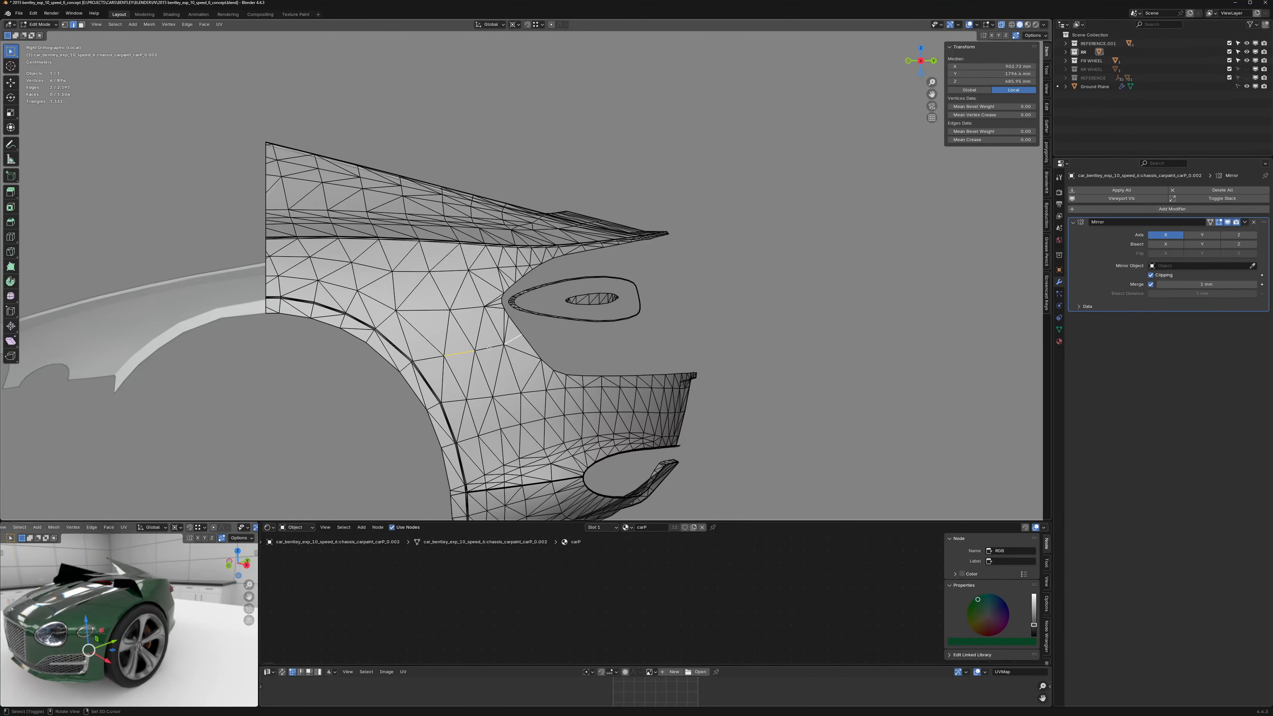
scroll(415, 366, "up", 2)
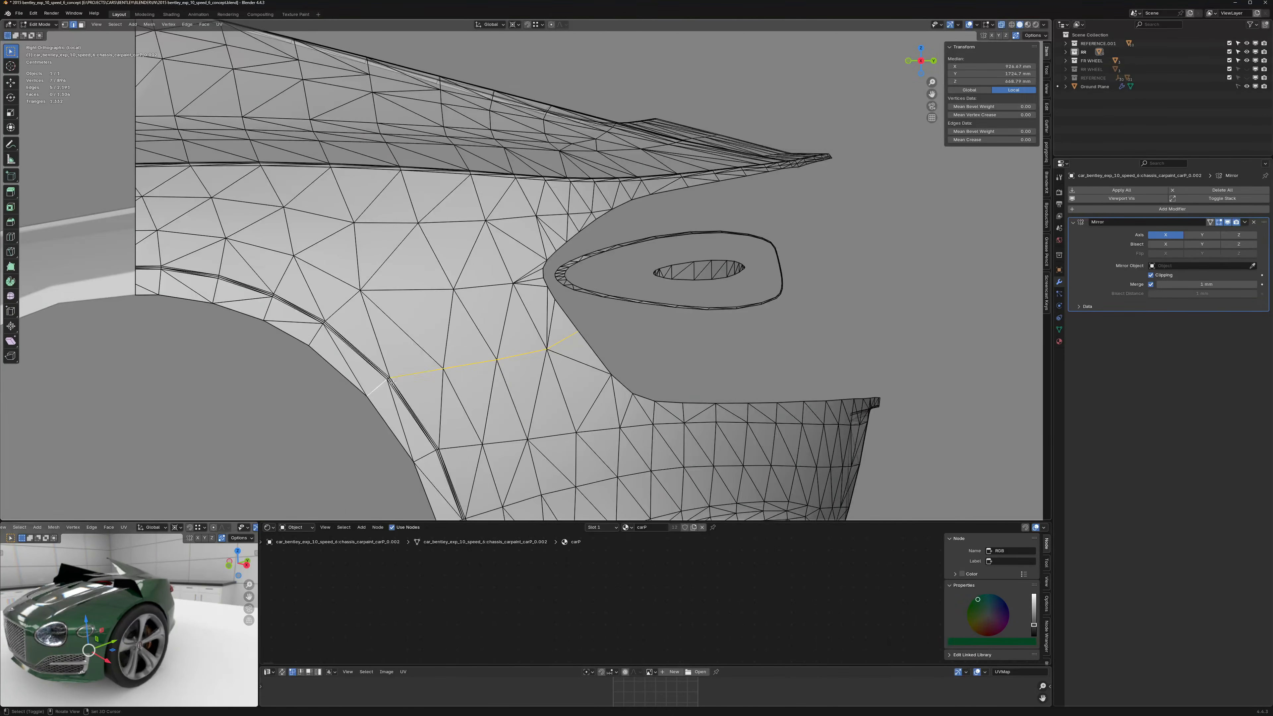
scroll(392, 382, "up", 7)
scroll(373, 366, "down", 8)
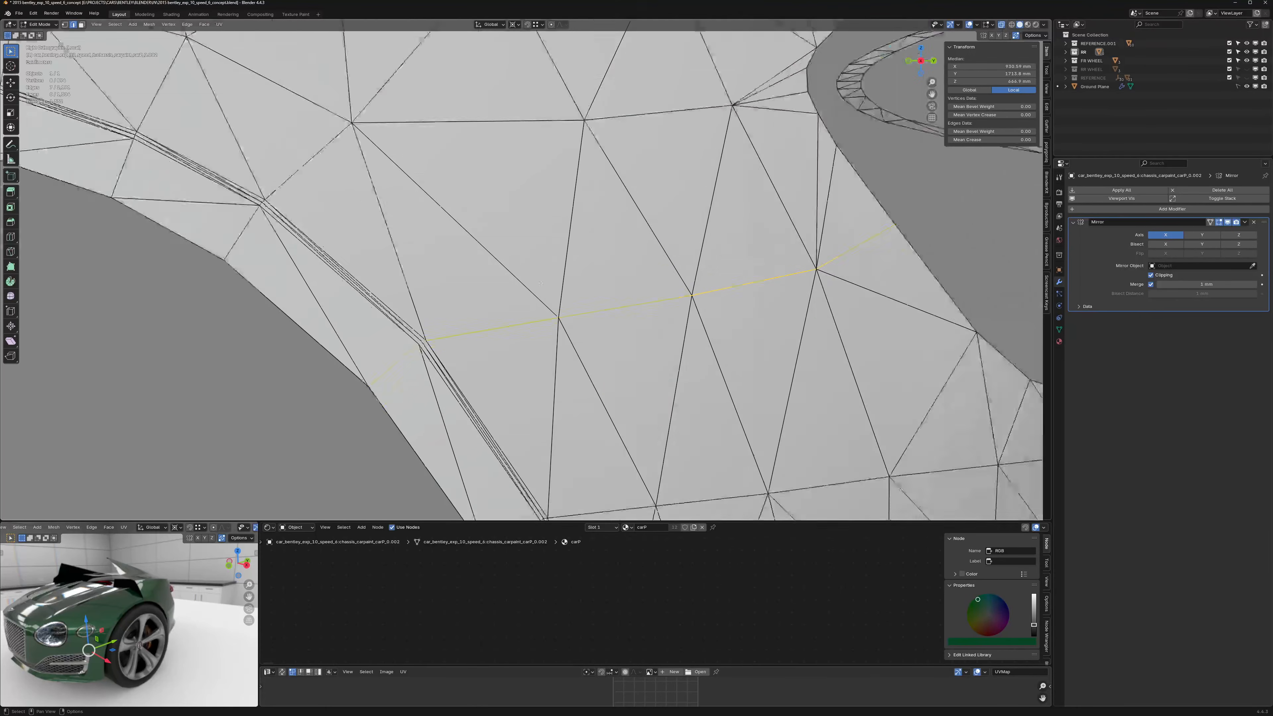
key("g")
right_click(590, 301)
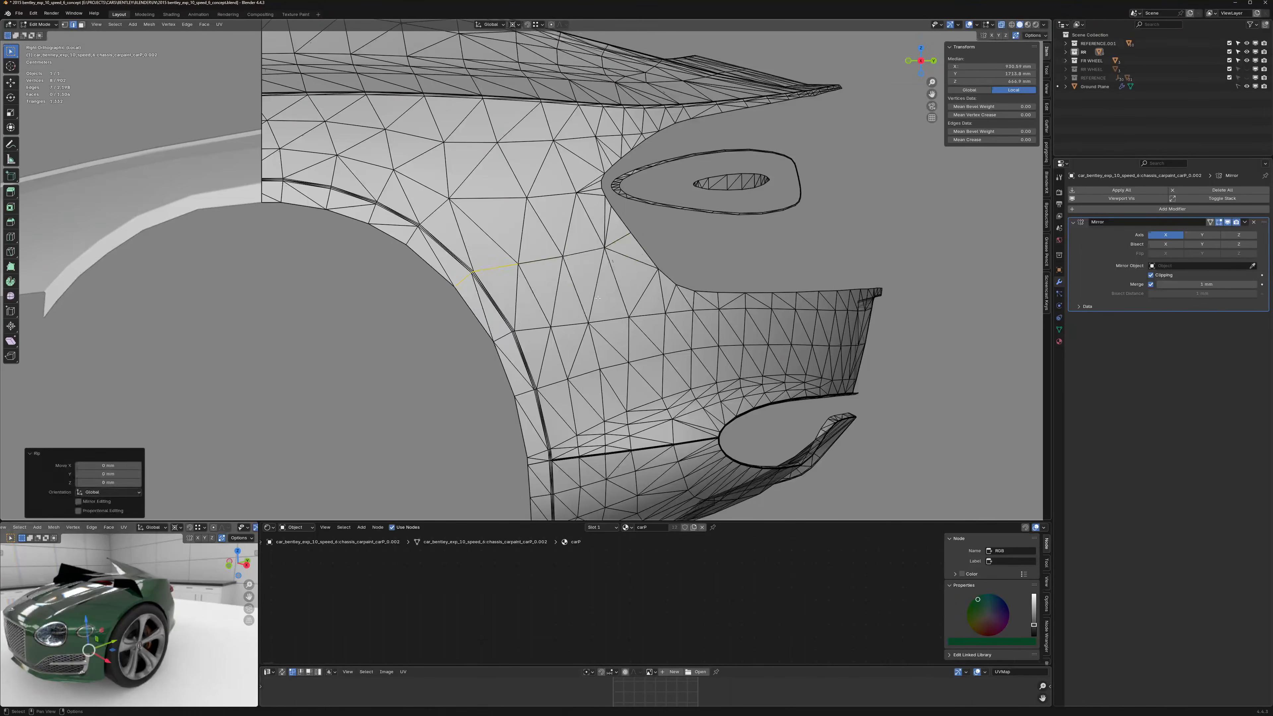
scroll(596, 301, "down", 3)
Step: Separate the rear body panel's lower bumper section, including the tail-light rings, into its own object
key("1")
key("alt+a")
key("l")
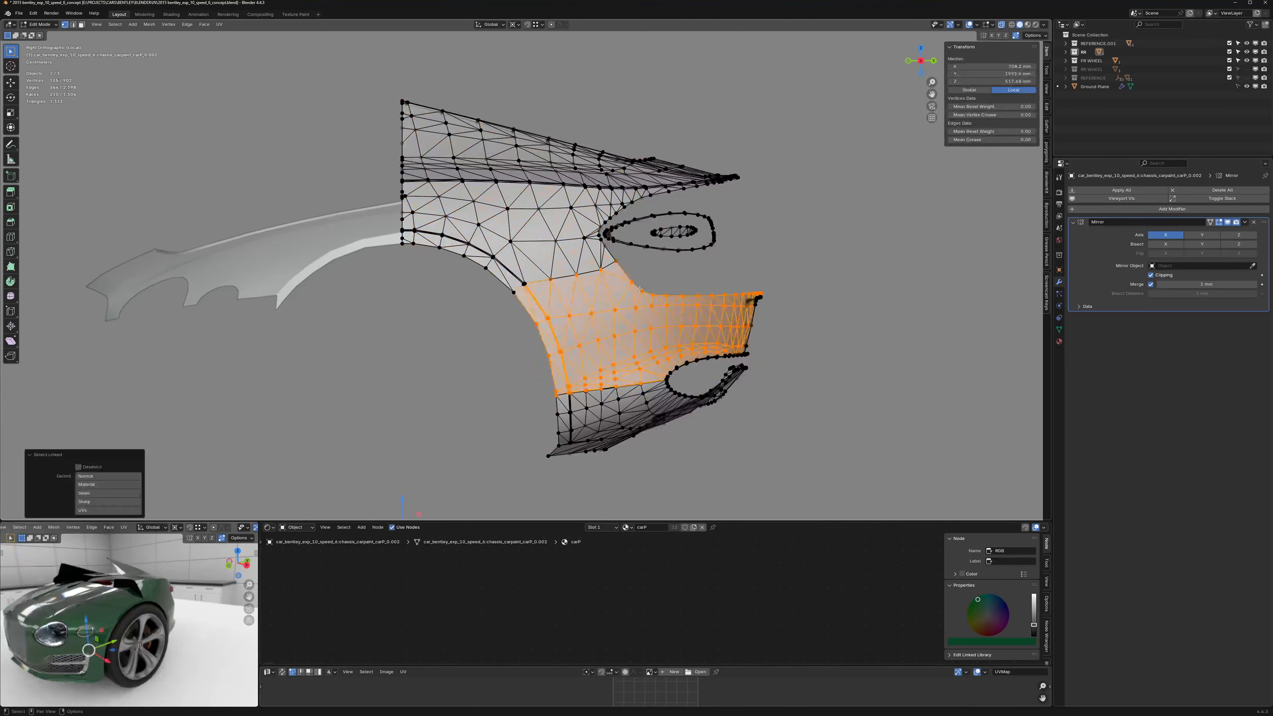
middle_click_drag(658, 250, 621, 256, "shift")
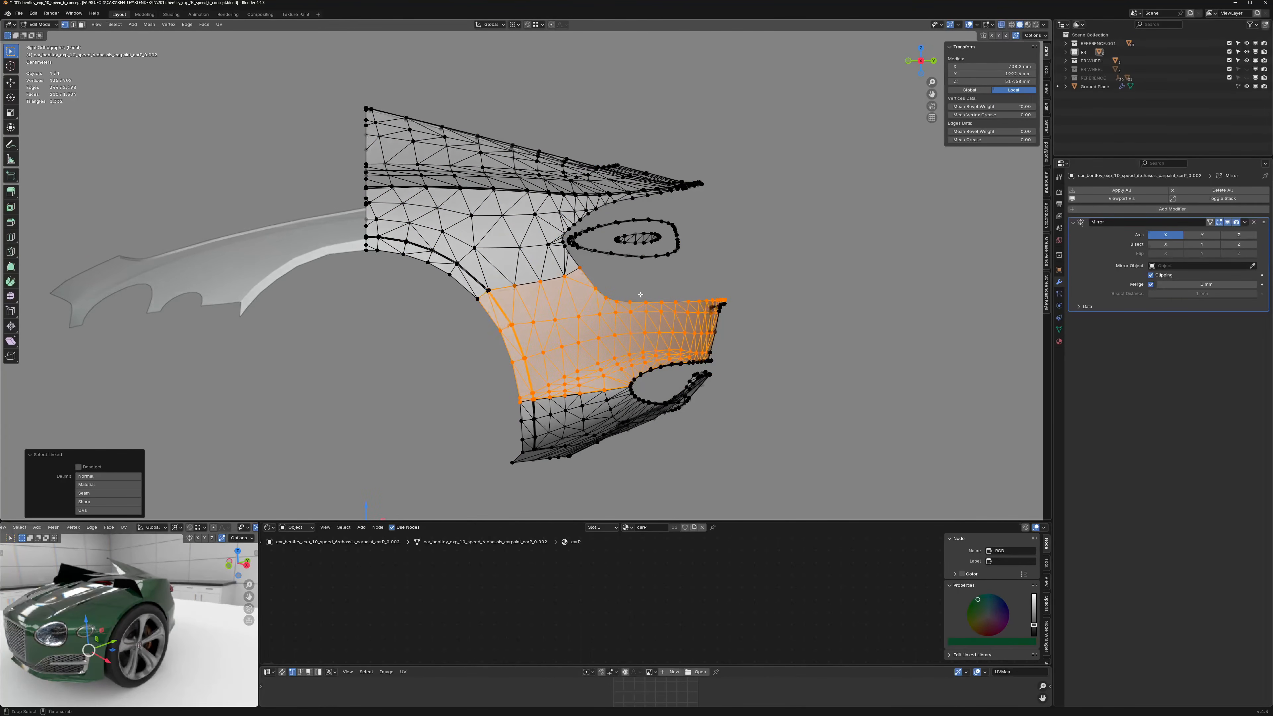
mouse_move(655, 319)
left_mouse_down()
mouse_move(690, 396)
mouse_move(646, 420)
left_mouse_up()
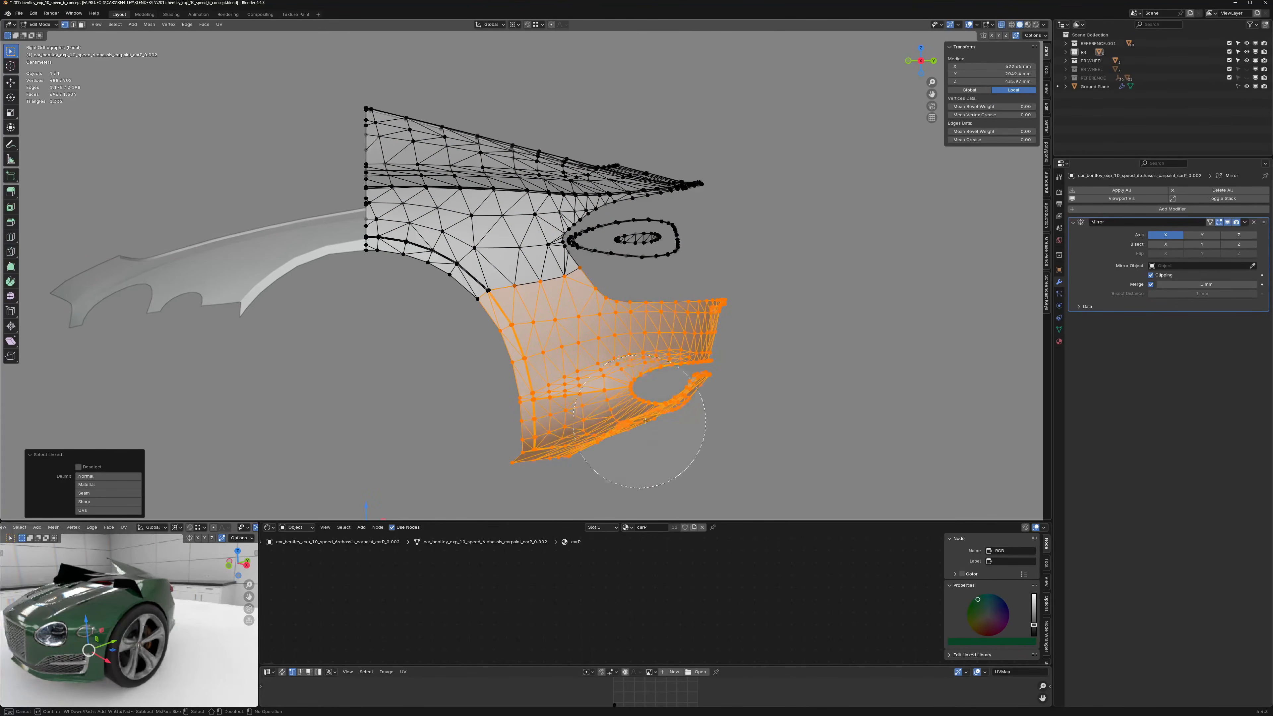
mouse_move(584, 239)
left_mouse_down()
mouse_move(654, 224)
mouse_move(647, 253)
mouse_move(598, 250)
mouse_move(635, 238)
left_mouse_up()
key("Escape")
mouse_move(635, 239)
middle_mouse_down()
mouse_move(683, 245)
mouse_move(660, 255)
middle_mouse_up()
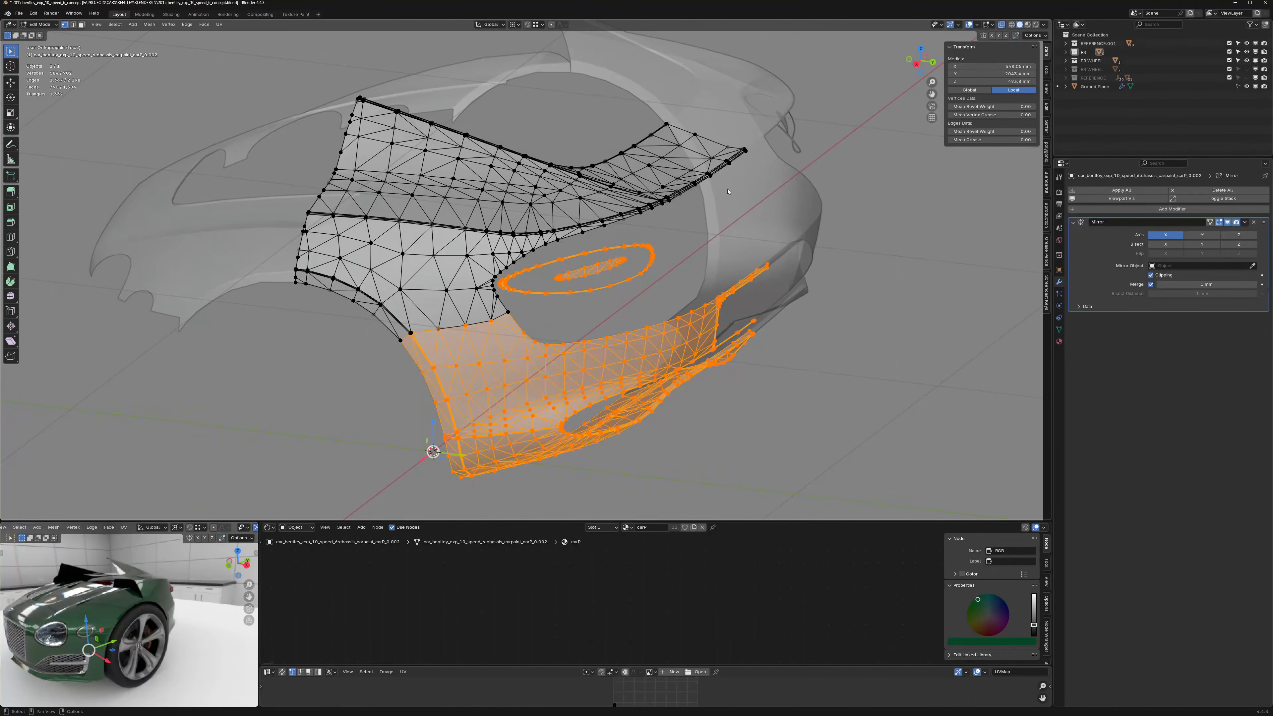
middle_click_drag(728, 192, 724, 191, "shift")
key("p")
left_click(613, 269)
Step: Leave Edit Mode and hide the separated lower bumper object
key("Tab")
left_click(498, 366)
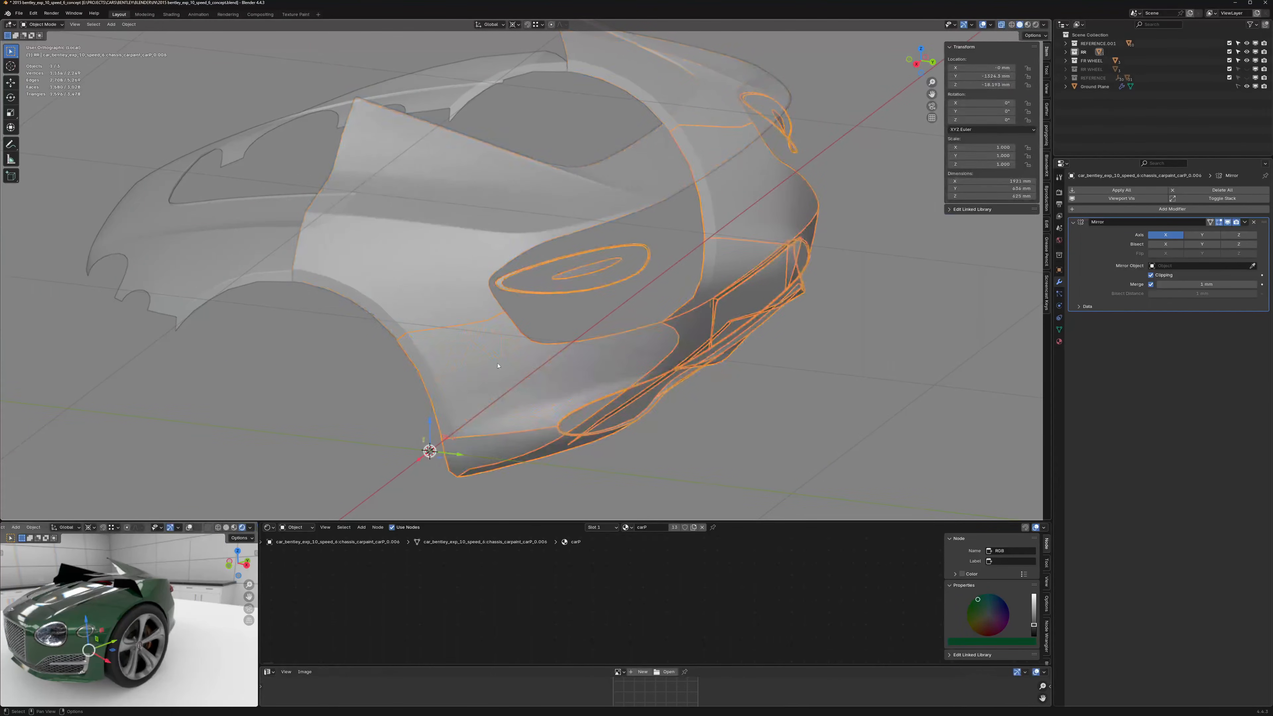
key("h")
middle_click_drag(503, 326, 585, 330, "shift")
Step: Open the remaining upper rear body panel for editing and convert all its triangles to quads
left_click(584, 210)
key("Tab")
middle_click_drag(584, 190, 635, 227)
key("a")
key("alt+j")
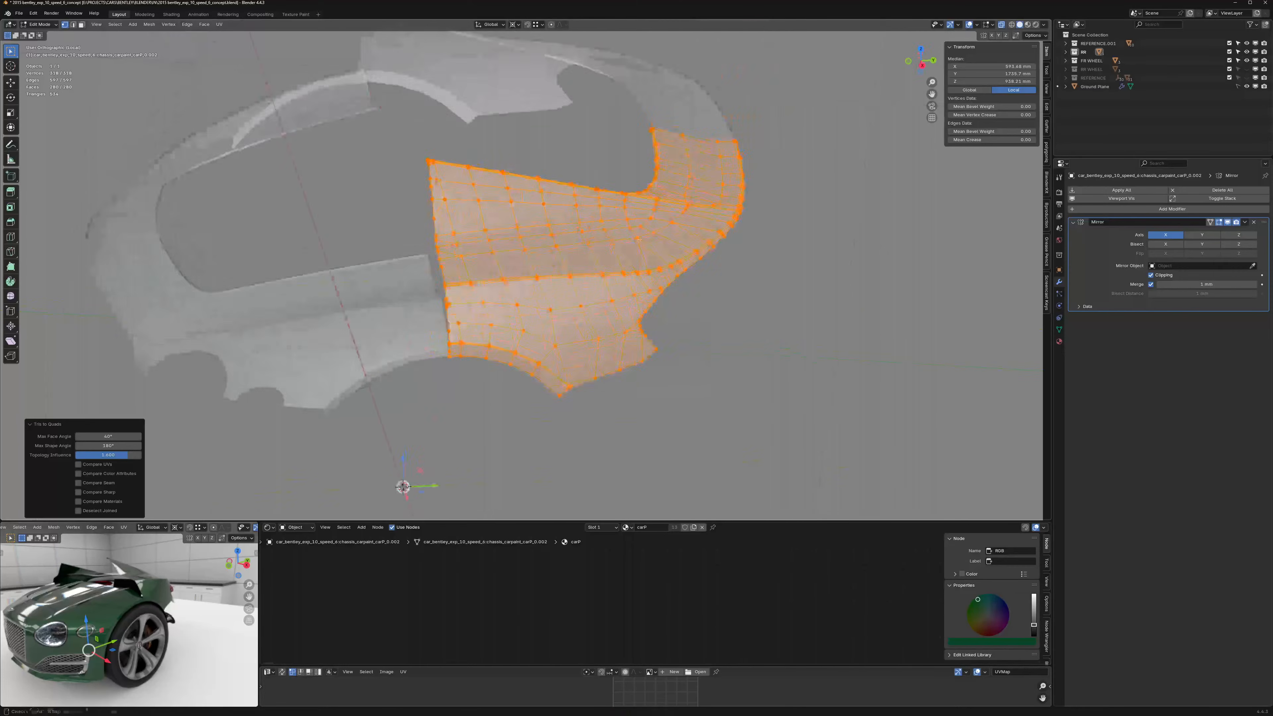
Step: Dissolve the extra vertices where the wheel-arch lip meets the rear panel's front edge
scroll(494, 339, "up", 5)
scroll(493, 339, "down", 5)
middle_click_drag(493, 339, 546, 321)
scroll(455, 335, "up", 9)
left_click(387, 346)
key("ctrl+x")
scroll(379, 318, "up", 5)
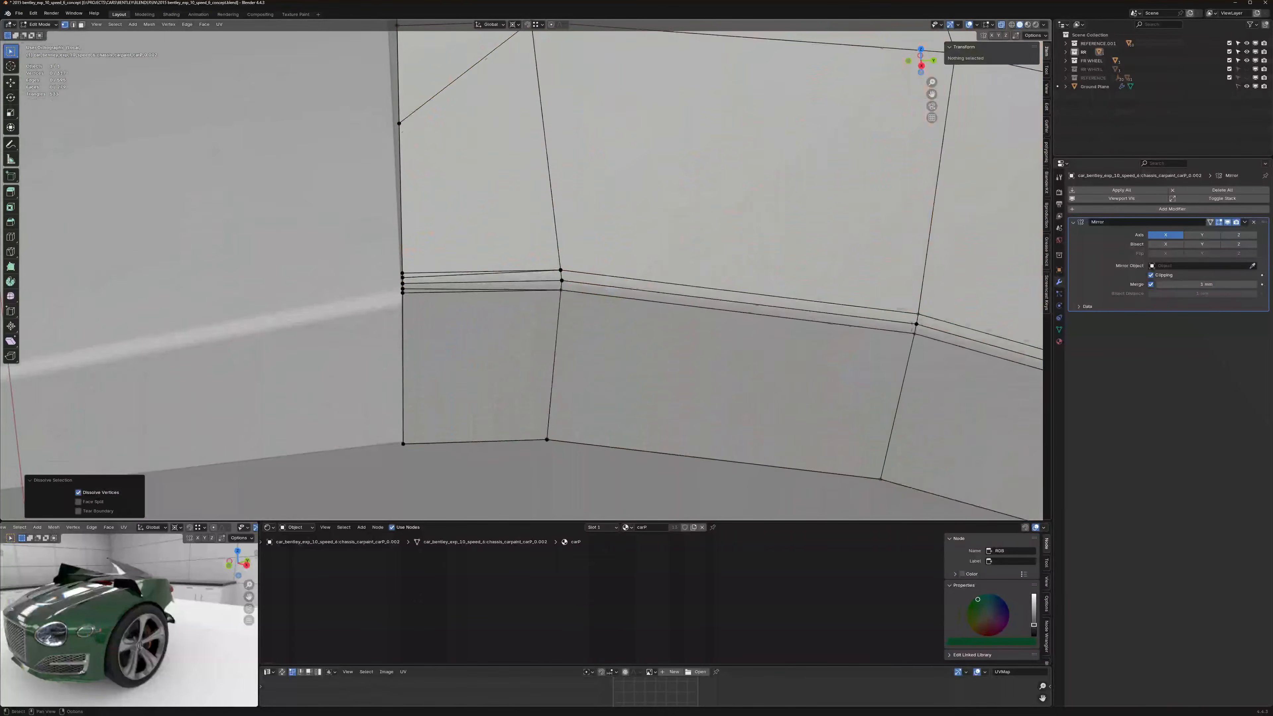
left_click(403, 289)
key("ctrl+x")
left_click(402, 278)
key("ctrl+x")
Step: Dissolve the extra vertex on the rear panel's front edge just above the wheel-arch lip
middle_click_drag(391, 136, 386, 274, "shift")
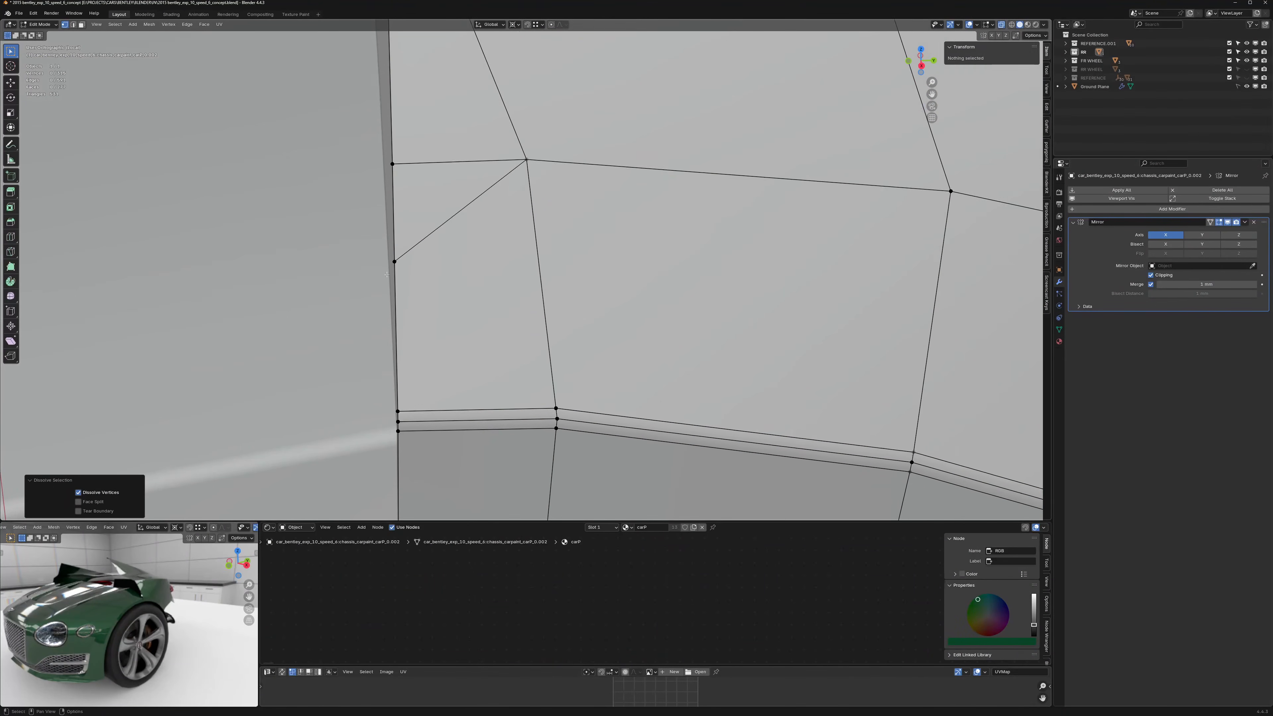
left_click(395, 261)
key("ctrl+x")
scroll(414, 244, "down", 4)
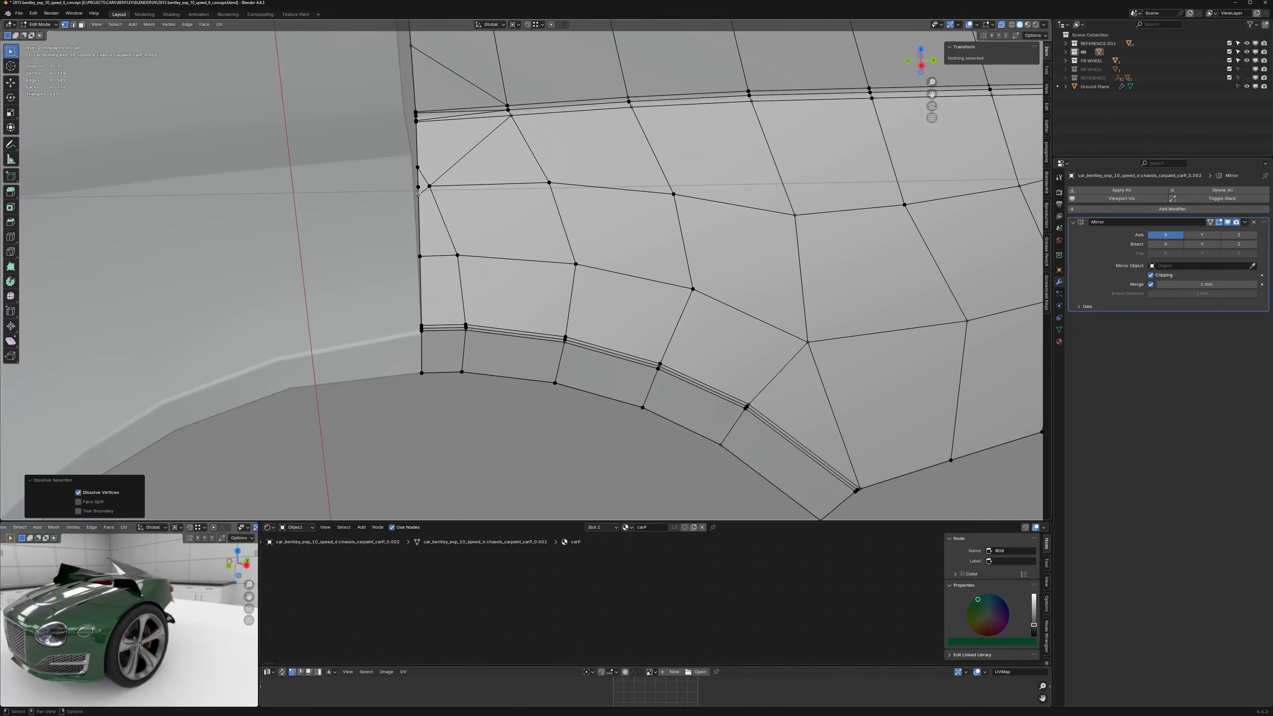
Step: With snapping on, move the front-edge vertex level with its neighbouring interior vertex and dissolve the extra vertex above it
left_click(418, 194)
key("shift+Tab")
key("g")
left_click(419, 186)
middle_click_drag(554, 192, 562, 232, "shift")
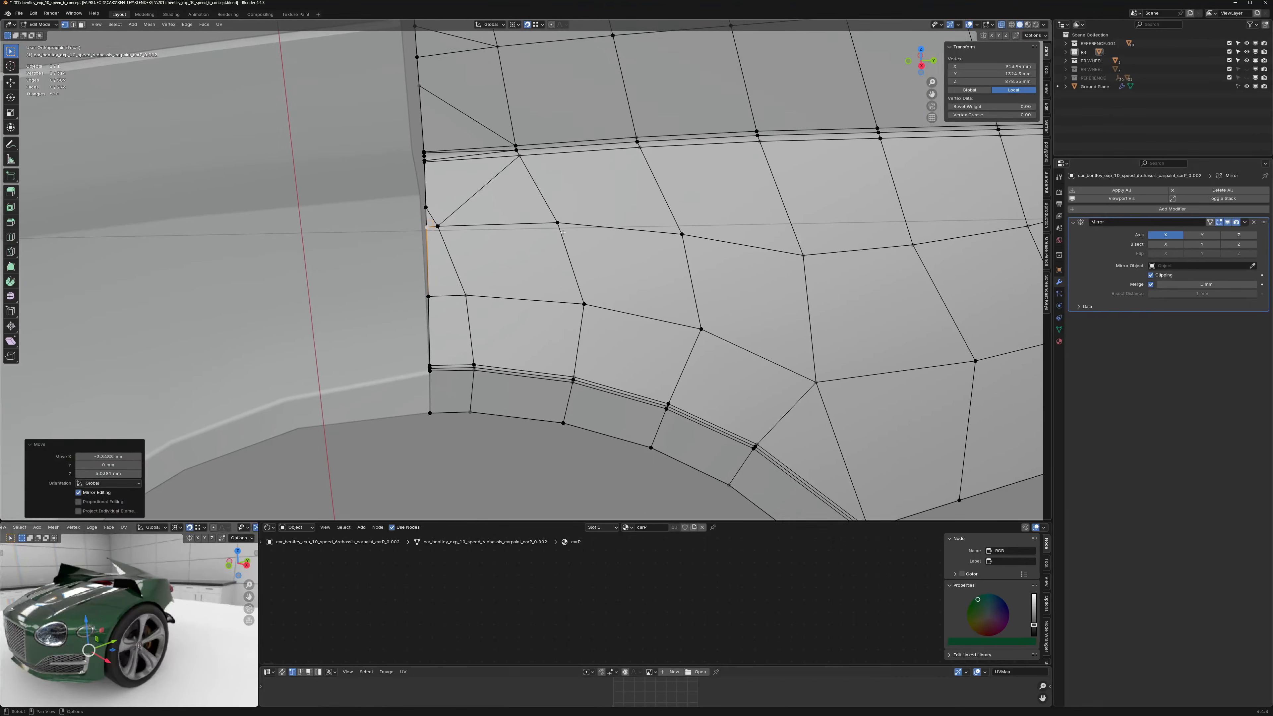
key("ctrl+z")
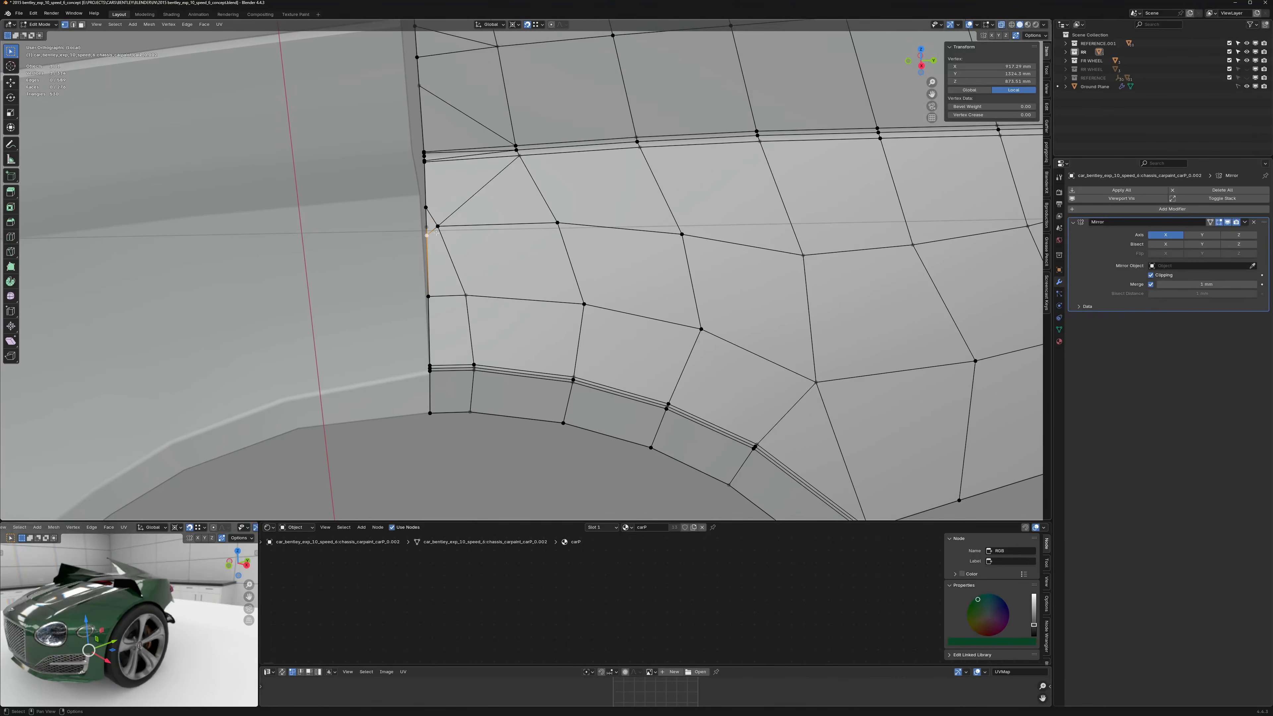
key("g")
left_click(435, 207)
middle_click_drag(436, 206, 436, 269, "shift")
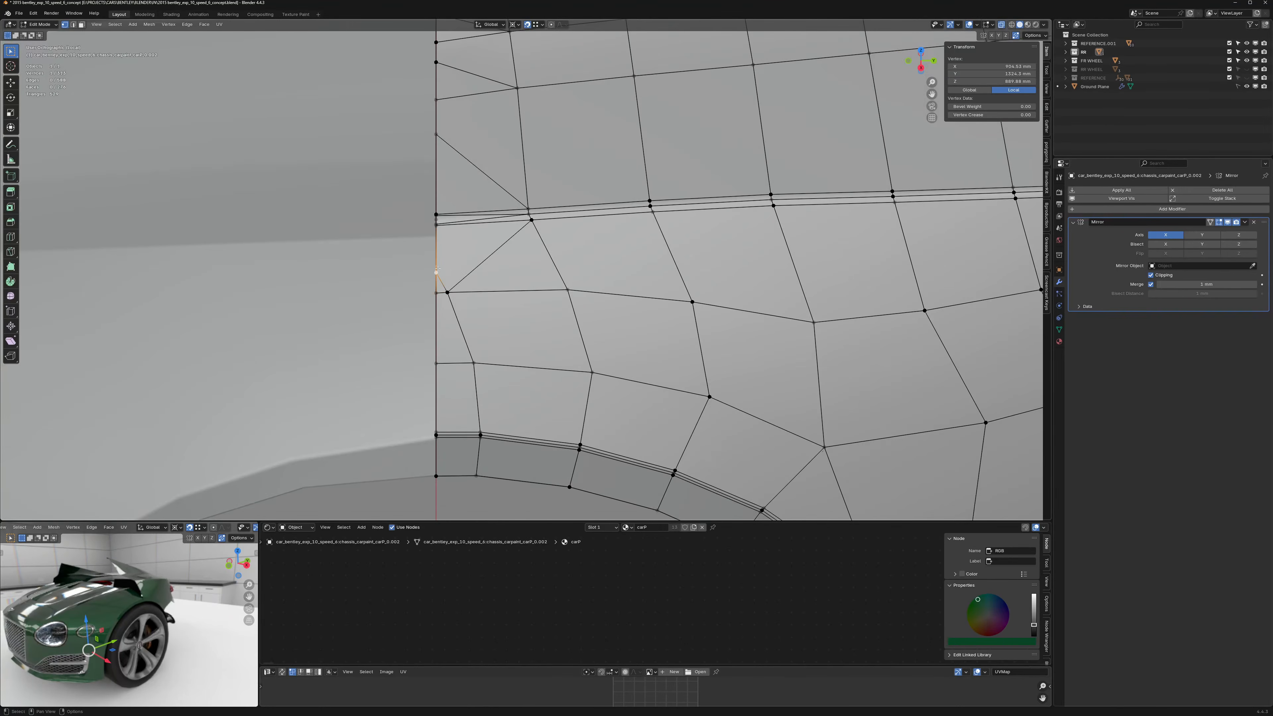
key("ctrl+x")
Step: Dissolve the extra vertices along the rear panel's front edge from the side crease up toward the top
middle_click_drag(438, 209, 438, 260, "shift")
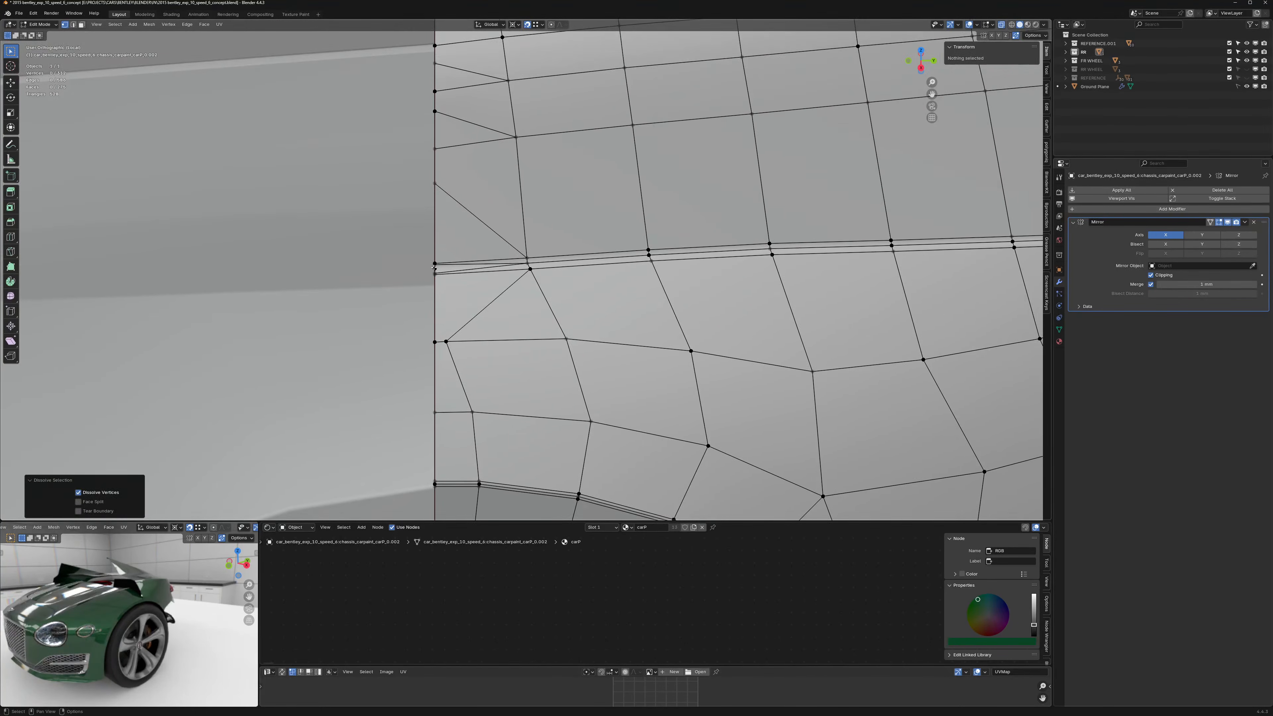
left_click(433, 269)
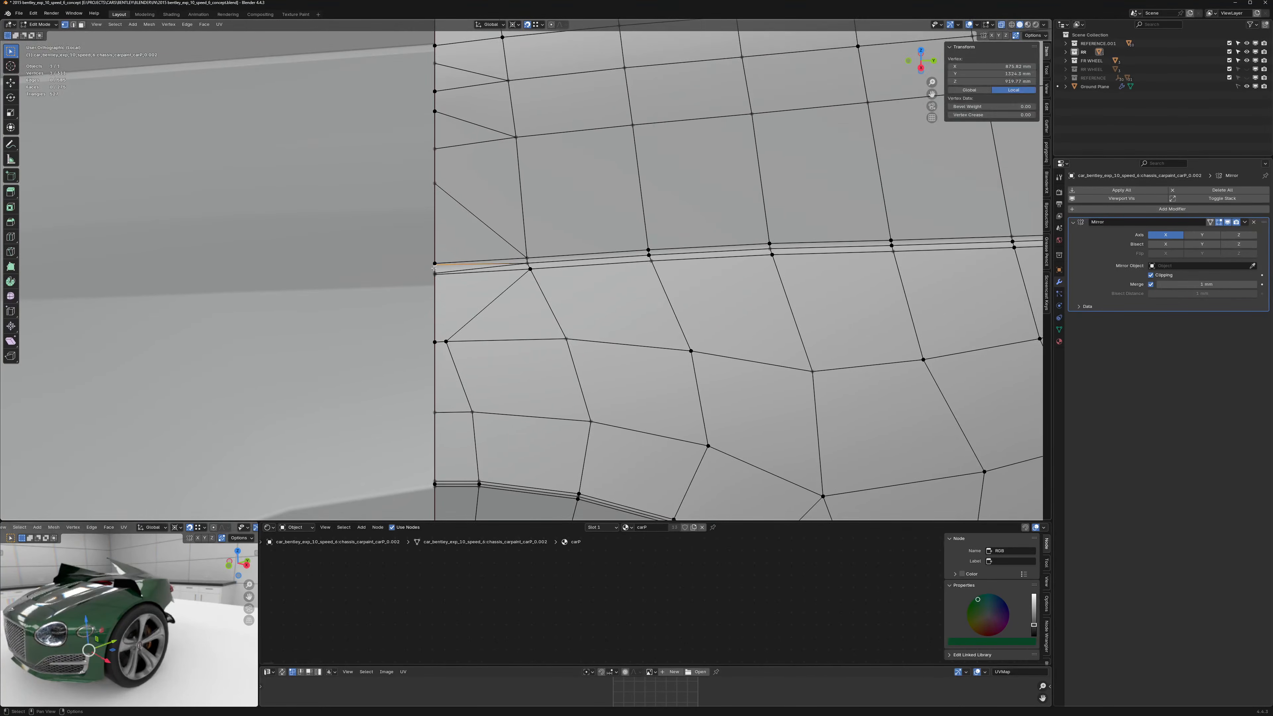
key("ctrl+x")
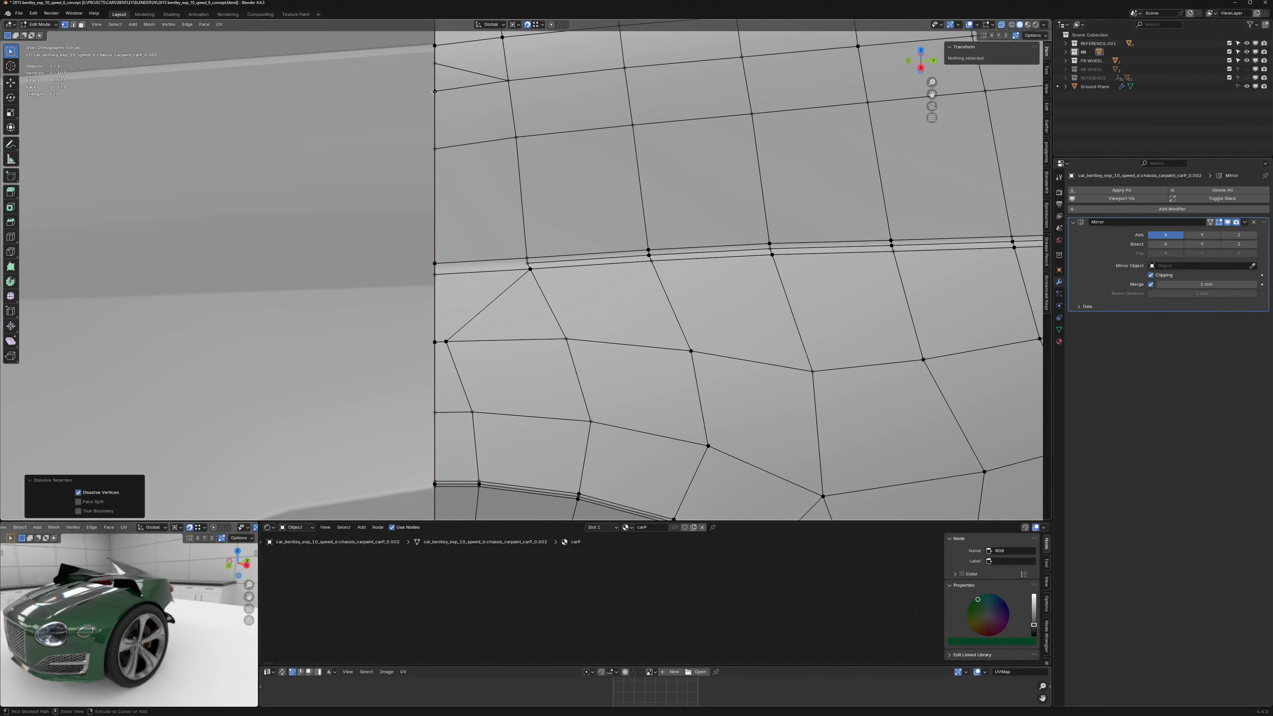
left_click(434, 48)
middle_click_drag(435, 49, 450, 263, "shift")
left_click(429, 218)
key("ctrl+x")
left_click(430, 137)
key("ctrl+x")
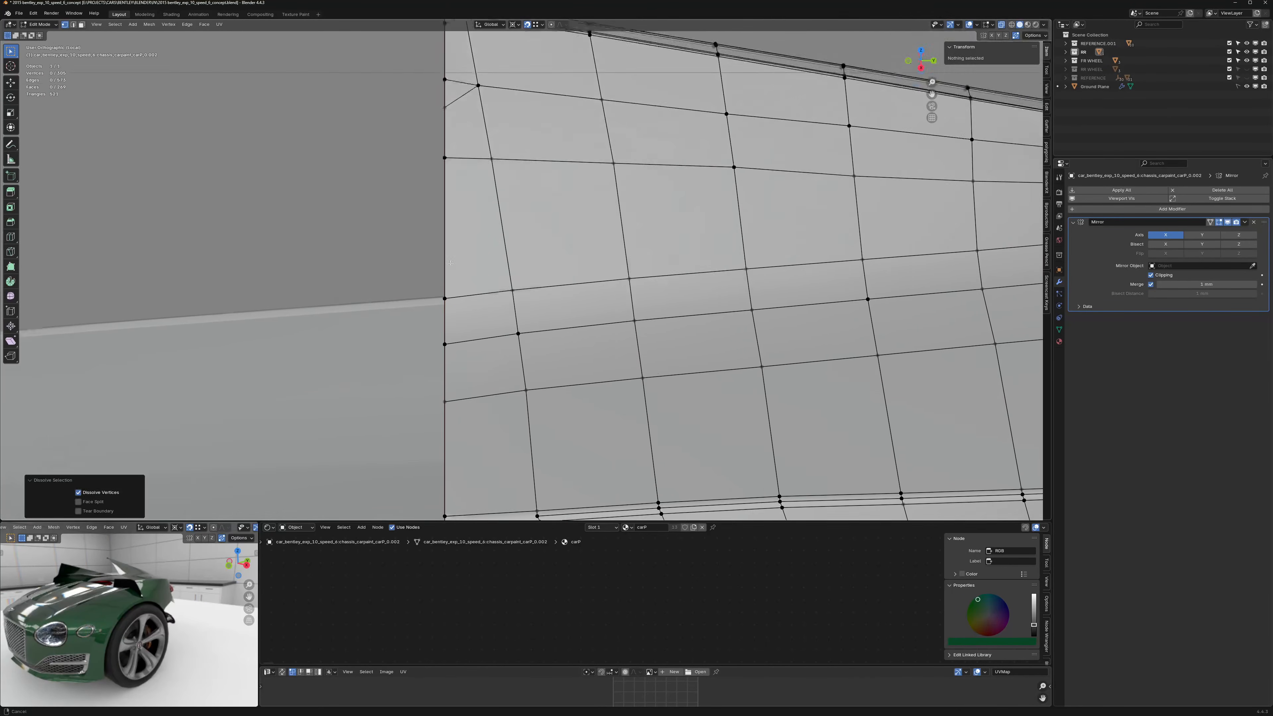
scroll(450, 263, "down", 4)
left_click(447, 189)
key("ctrl+x")
Step: Merge the two closely spaced vertex pairs near the upper end of the rear panel's front edge at their centres
scroll(443, 140, "up", 9)
middle_click_drag(446, 109, 455, 136)
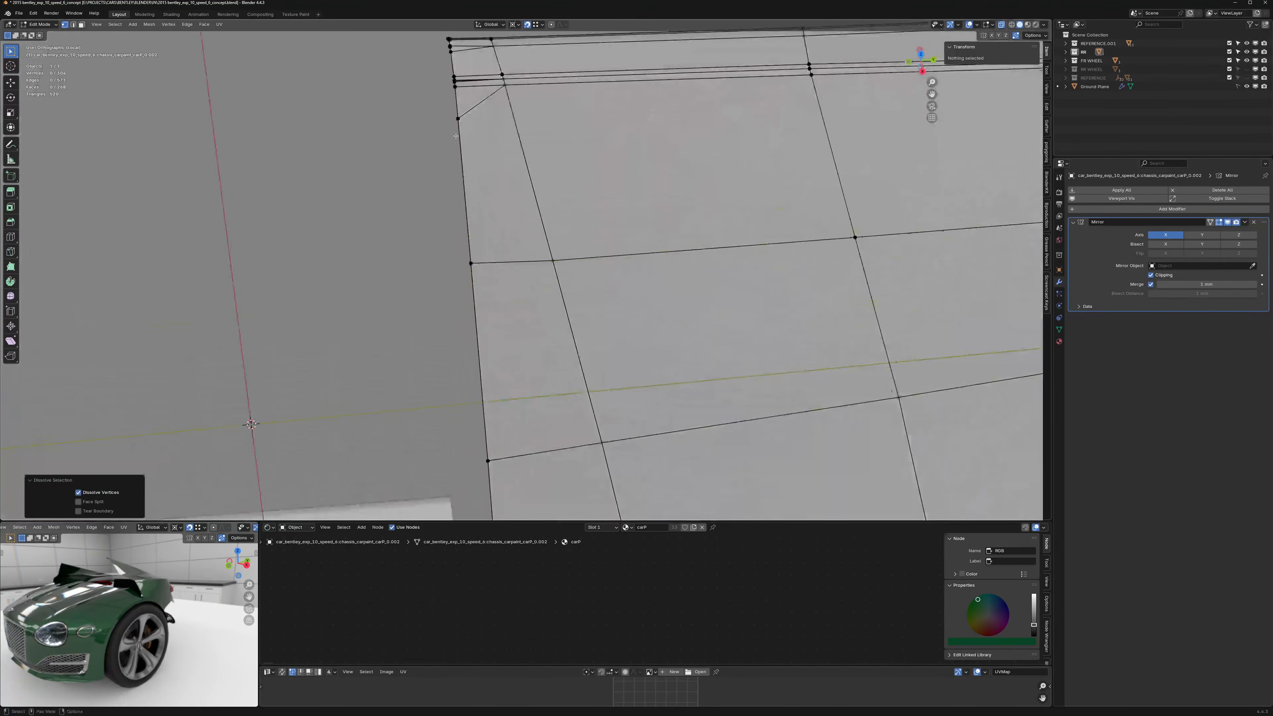
middle_click_drag(461, 92, 453, 262)
left_click_drag(459, 222, 473, 242)
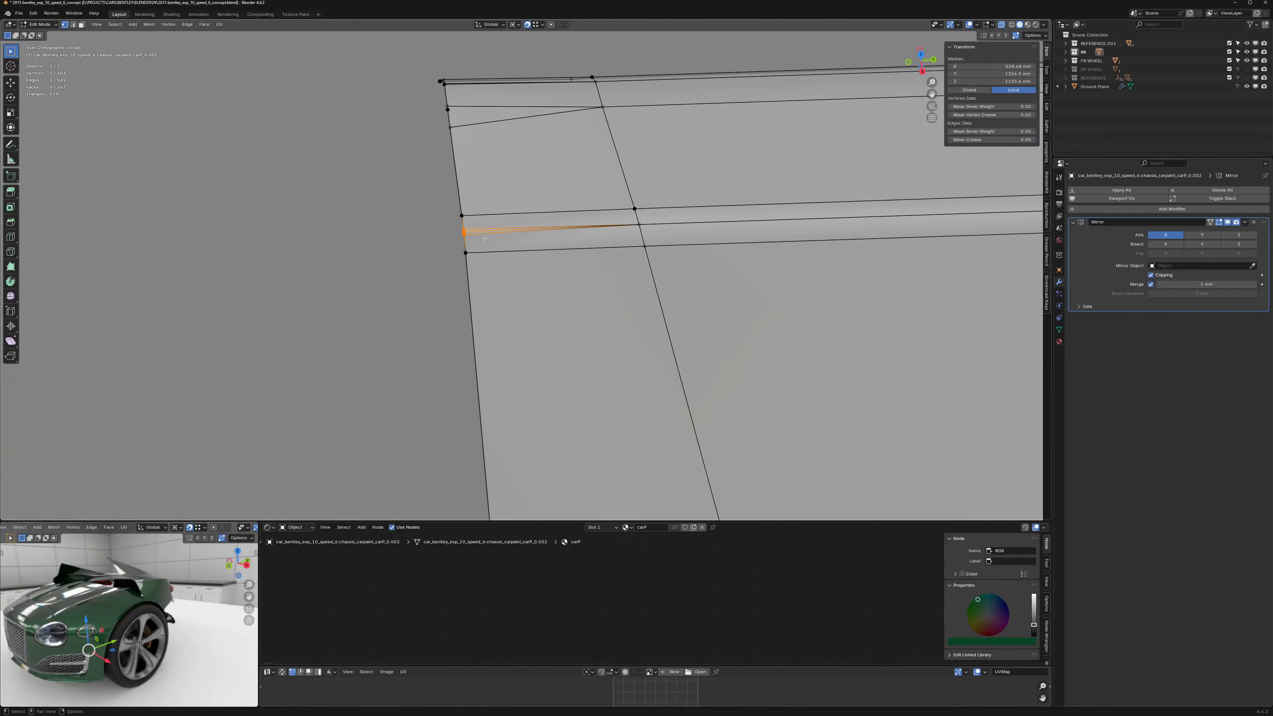
key("m")
key("c")
middle_click_drag(444, 131, 449, 296, "shift")
left_click_drag(464, 292, 490, 317)
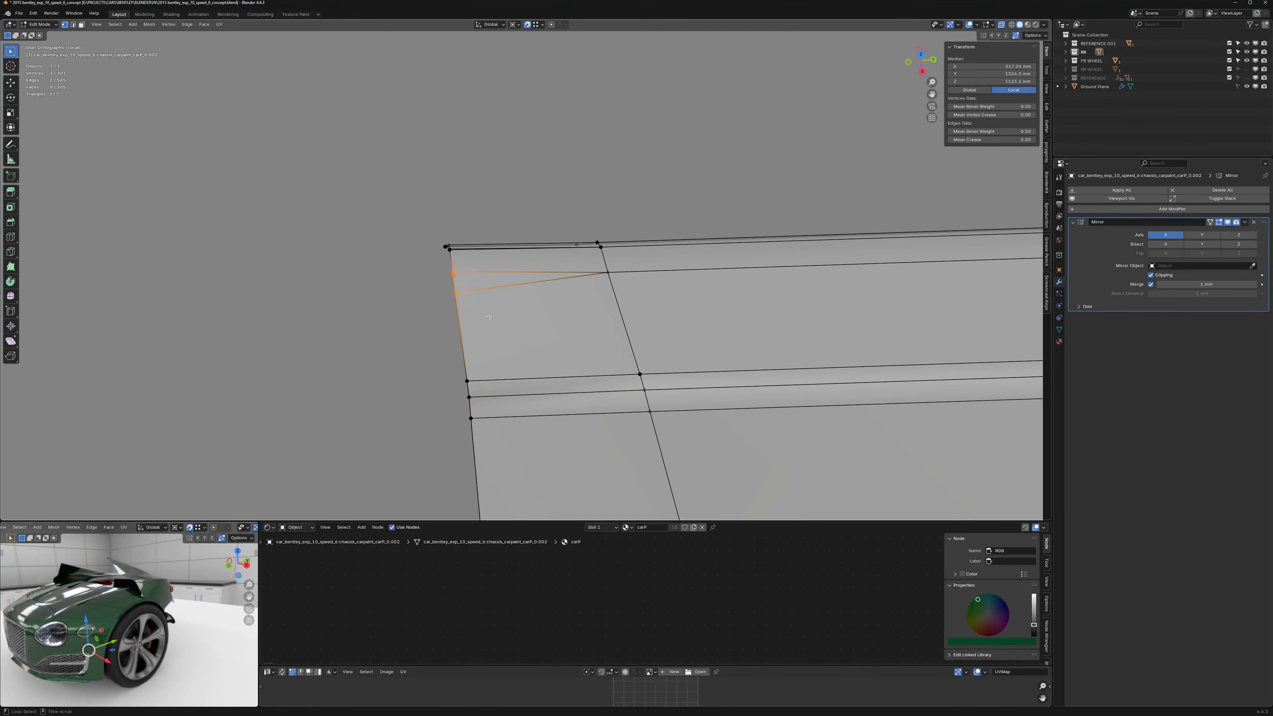
key("m")
key("c")
Step: Merge the doubled vertices at the panel's upper front corner, sliding the last one onto the corner vertex
middle_click_drag(524, 307, 411, 258)
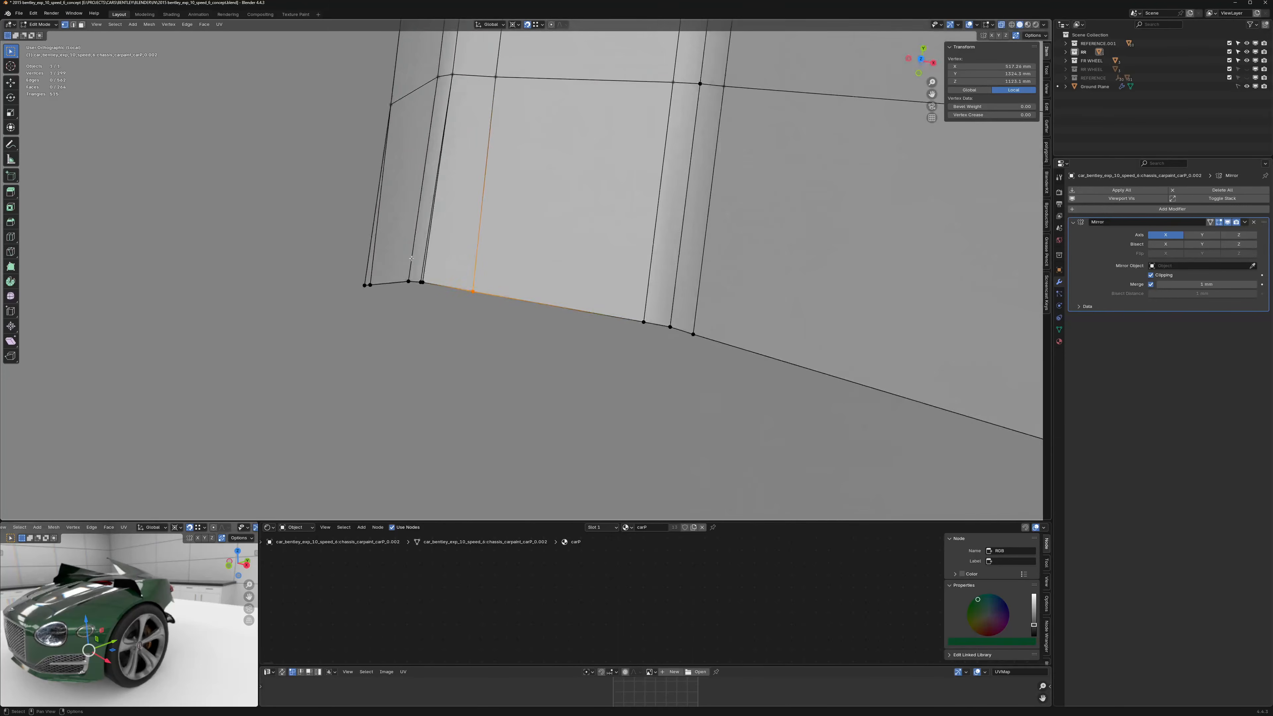
left_click_drag(419, 276, 336, 314)
key("shift+r")
left_click(370, 284)
key("g")
key("g")
left_click(363, 286)
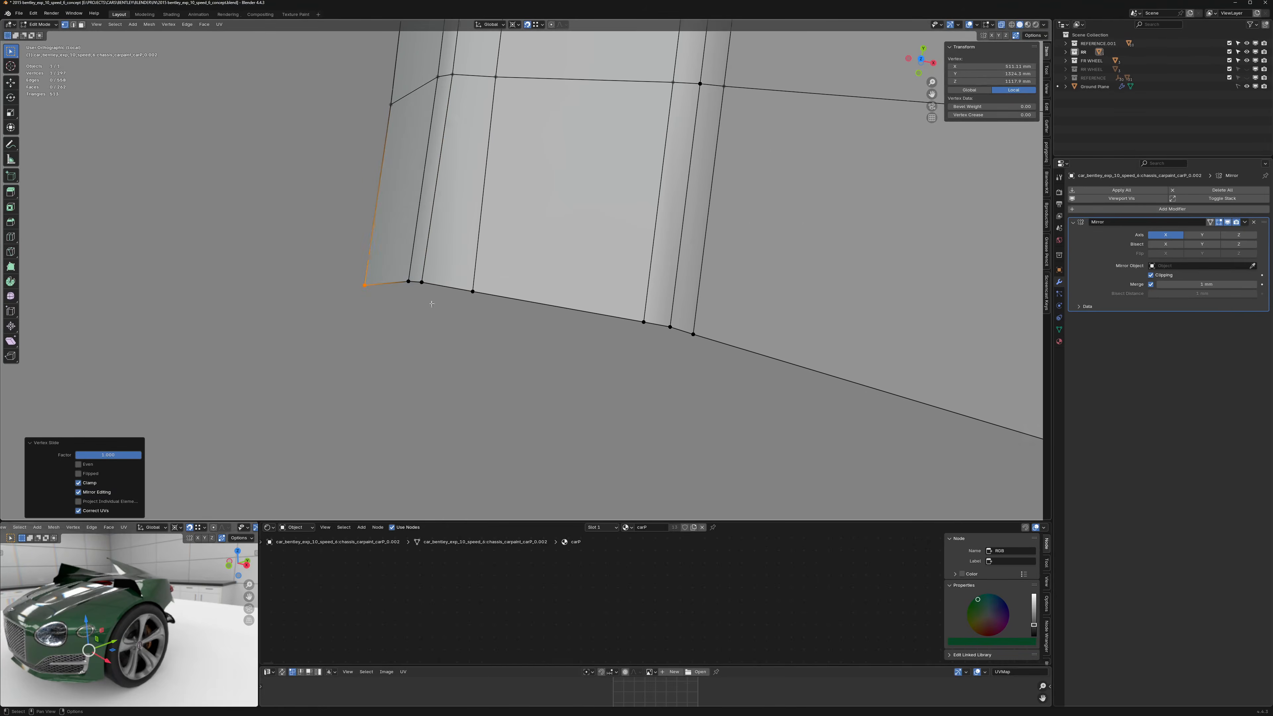
Step: Select the narrow vertex column beside the lower front edge down to the wheel arch and slide it onto that edge
scroll(432, 304, "down", 18)
middle_click_drag(522, 401, 477, 331)
scroll(501, 396, "up", 7)
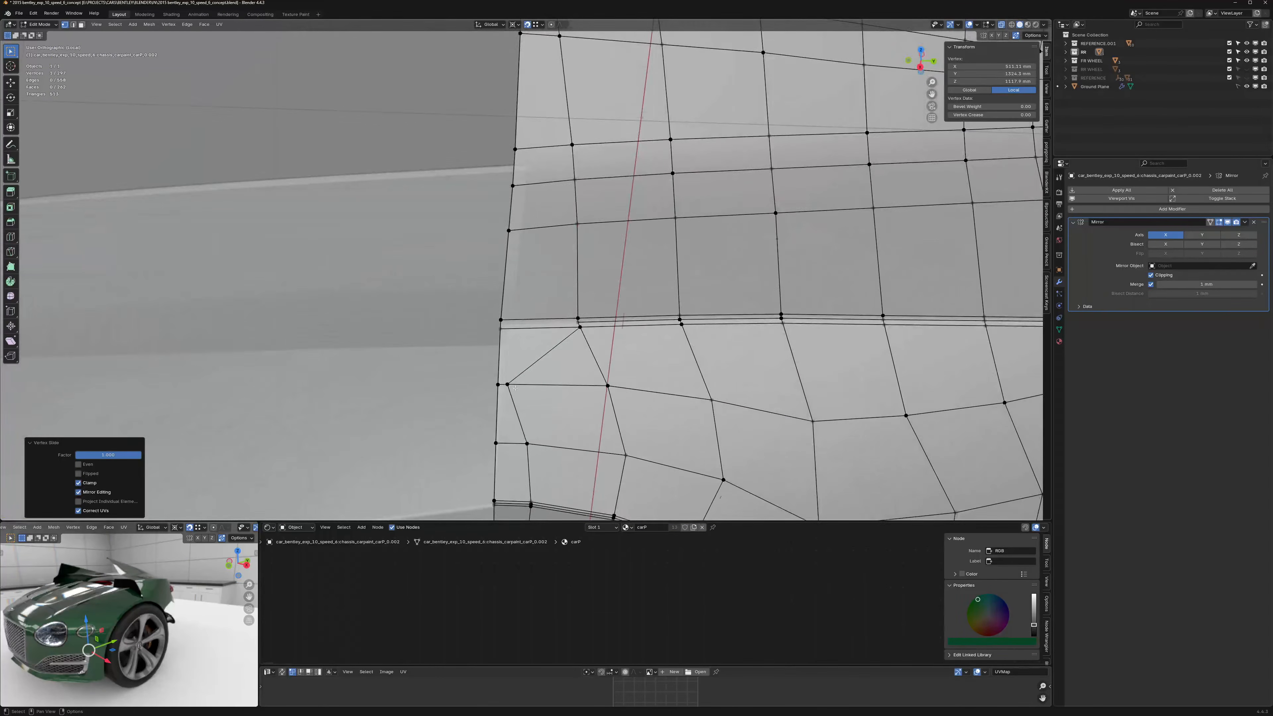
left_click(513, 387)
middle_click_drag(515, 389, 570, 240, "shift")
left_click(580, 398, "ctrl")
key("g")
key("g")
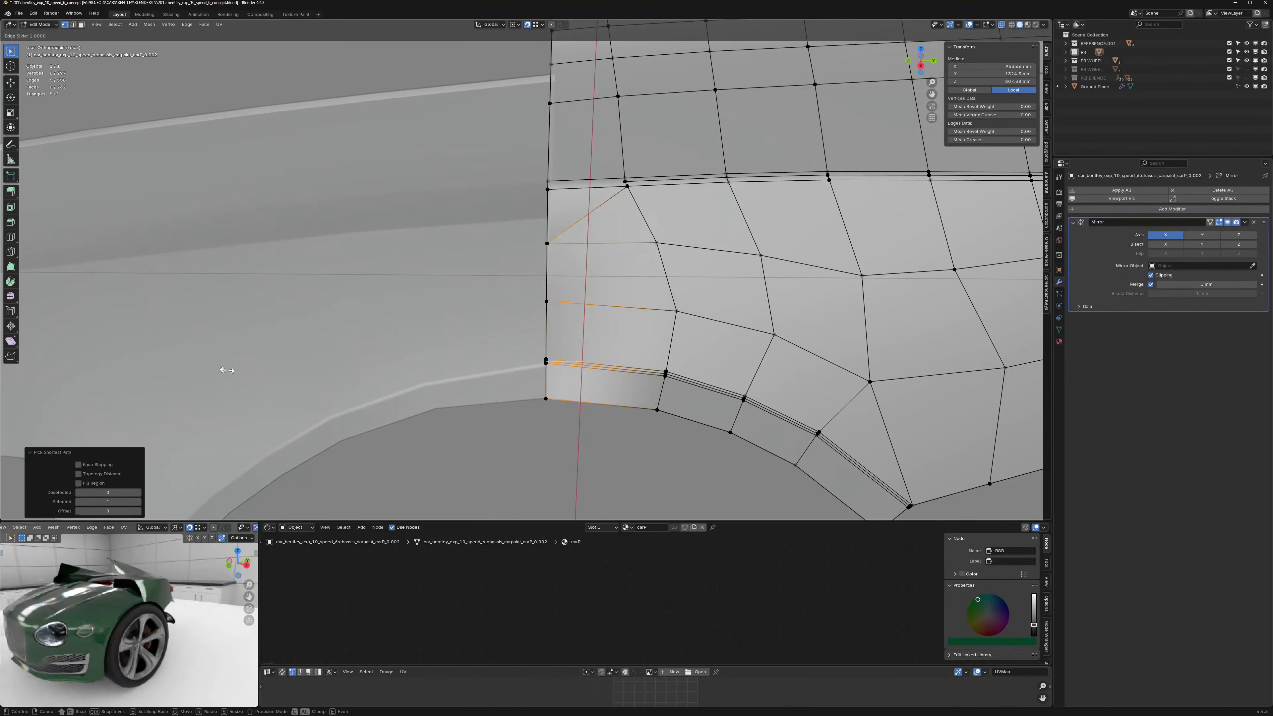
left_click(227, 370)
Step: Dissolve the leftover diagonal edge beside the rear panel's front edge in edge selection mode
scroll(556, 347, "down", 6)
scroll(551, 313, "up", 3)
key("2")
left_click(579, 295)
key("ctrl+x")
scroll(577, 311, "down", 5)
middle_click_drag(577, 311, 601, 336)
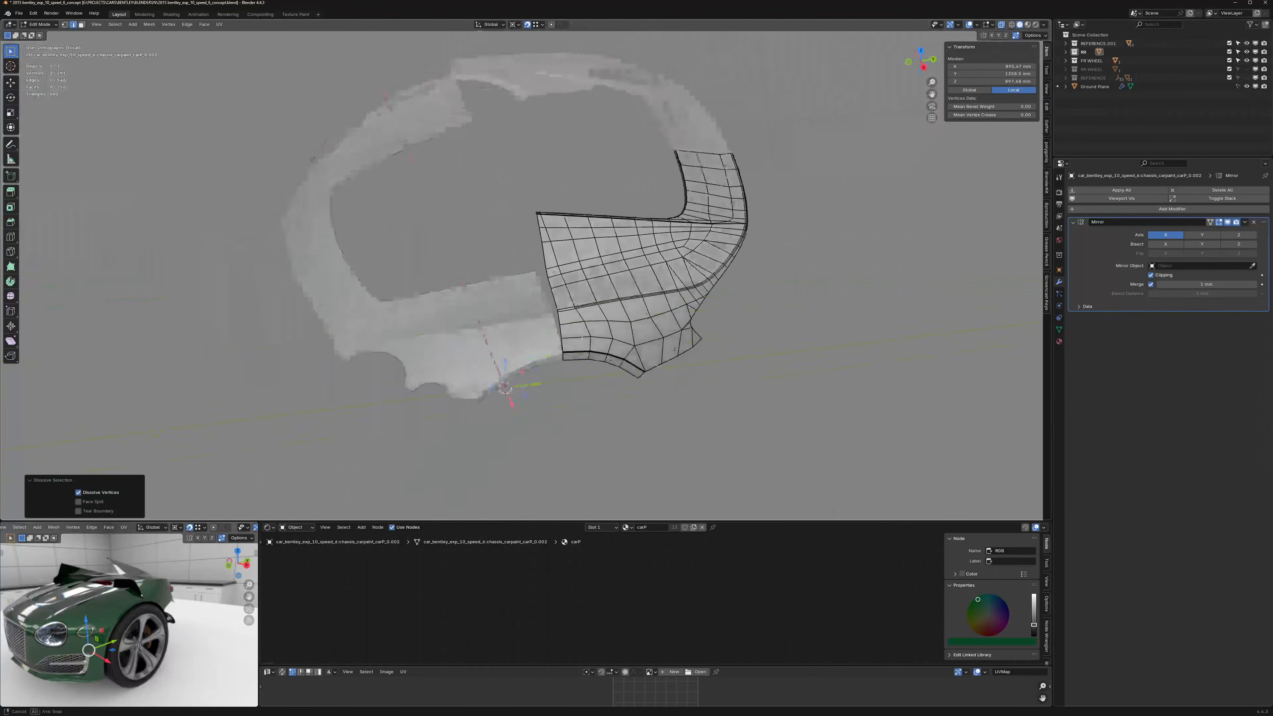
scroll(567, 316, "up", 5)
Step: Leave Edit Mode and join the rear body panel with the front fender panel into one object
key("Tab")
scroll(588, 325, "down", 5)
key("Tab")
key("Tab")
left_click(590, 362, "shift")
middle_click_drag(644, 379, 601, 366, "shift")
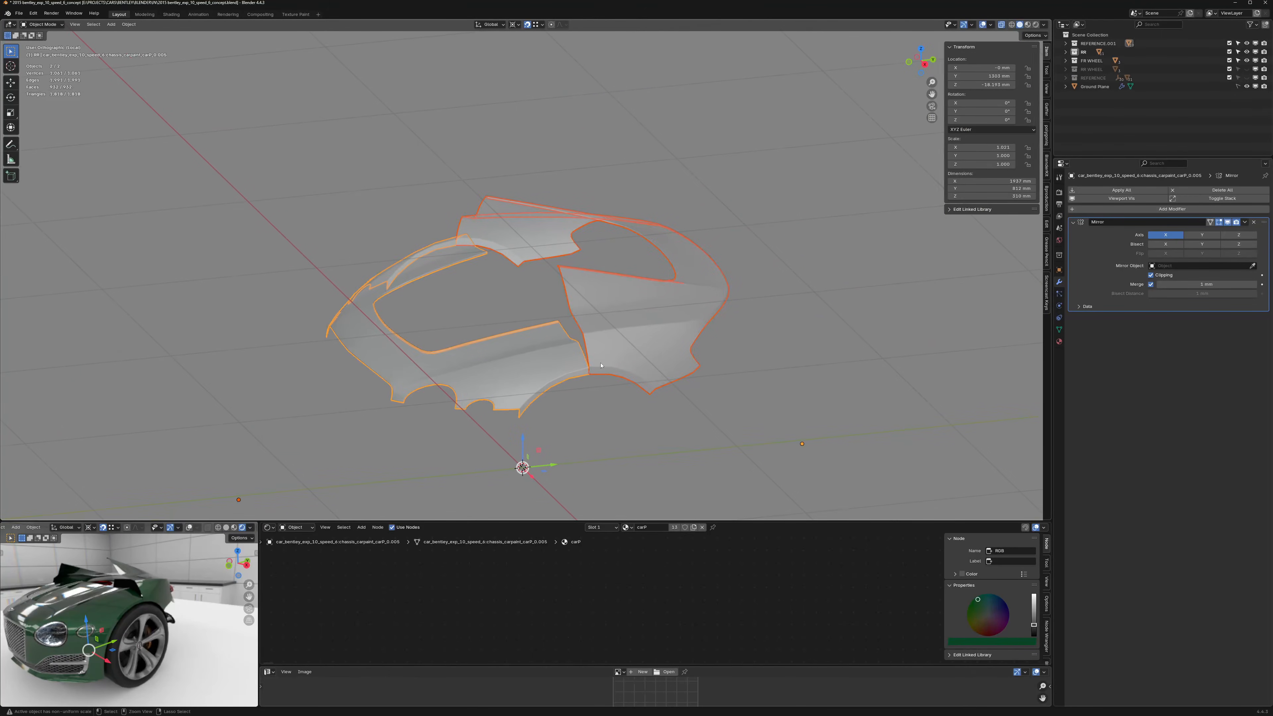
key("ctrl+j")
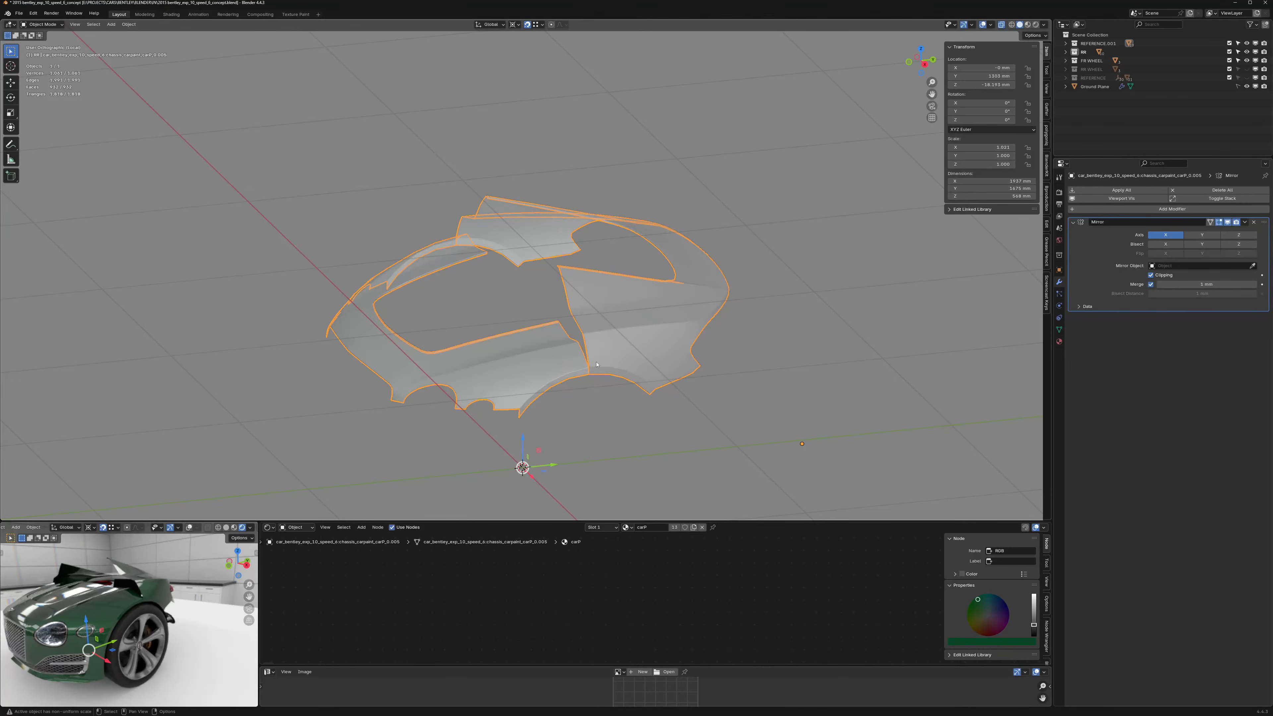
Step: Leave Local View, turn off X-ray display and examine the joined panels and their gap against the whole car
mouse_move(771, 715)
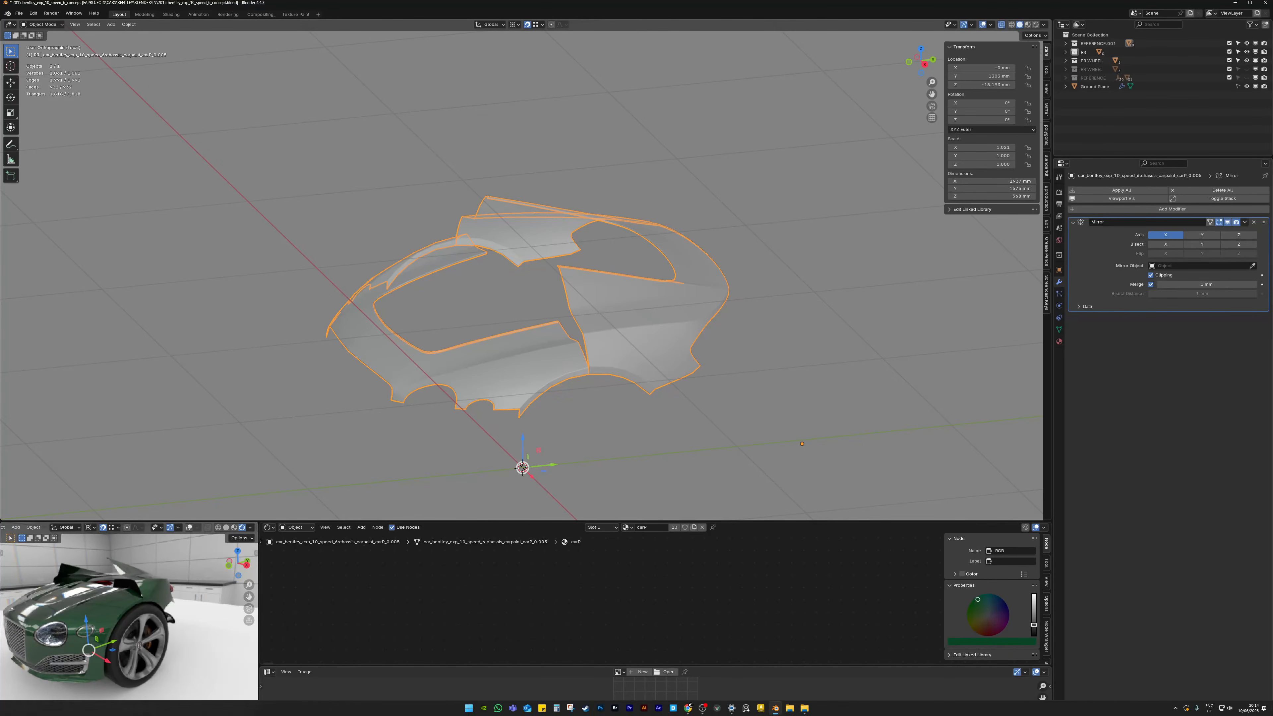
scroll(554, 318, "up", 3)
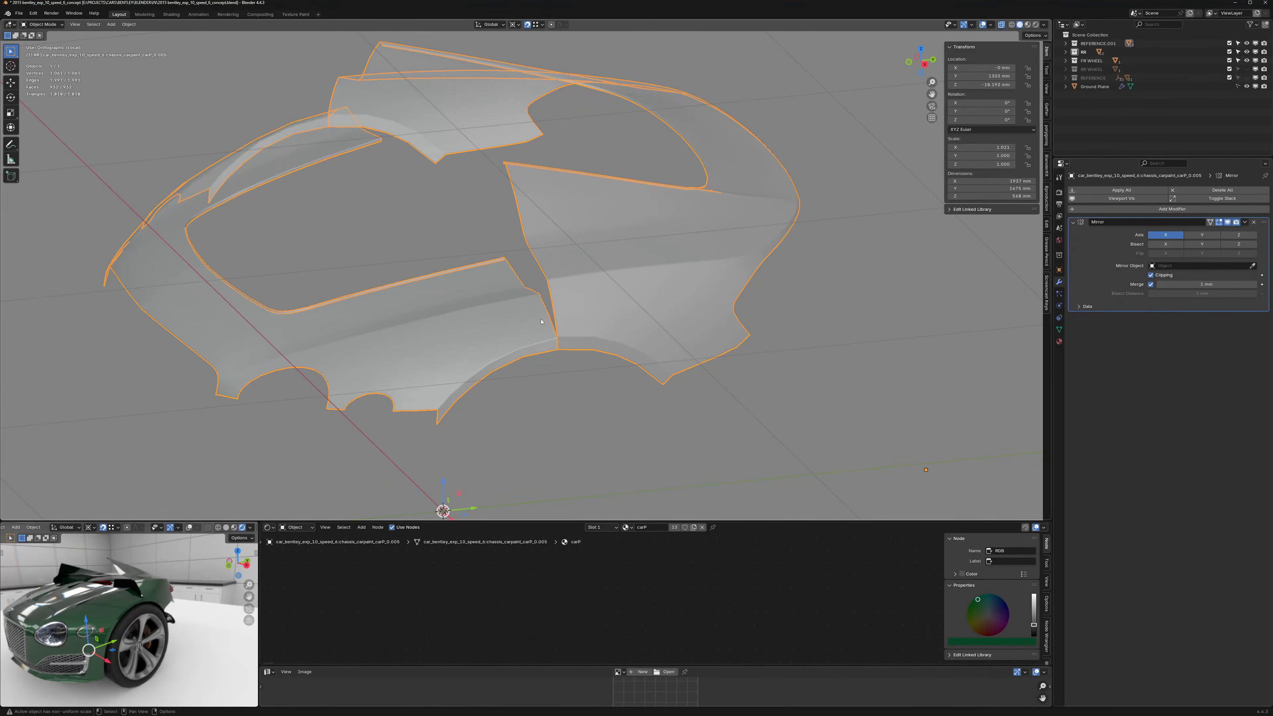
scroll(571, 420, "down", 3)
key("KP_Divide")
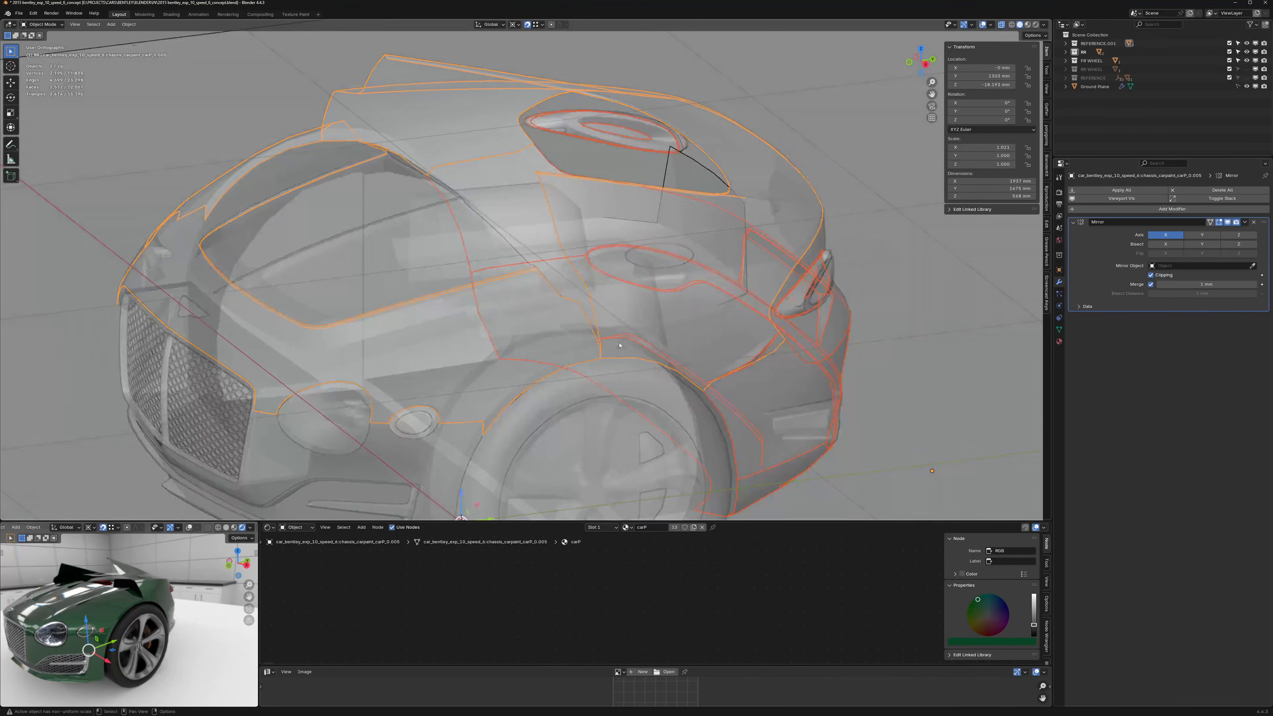
key("alt+z")
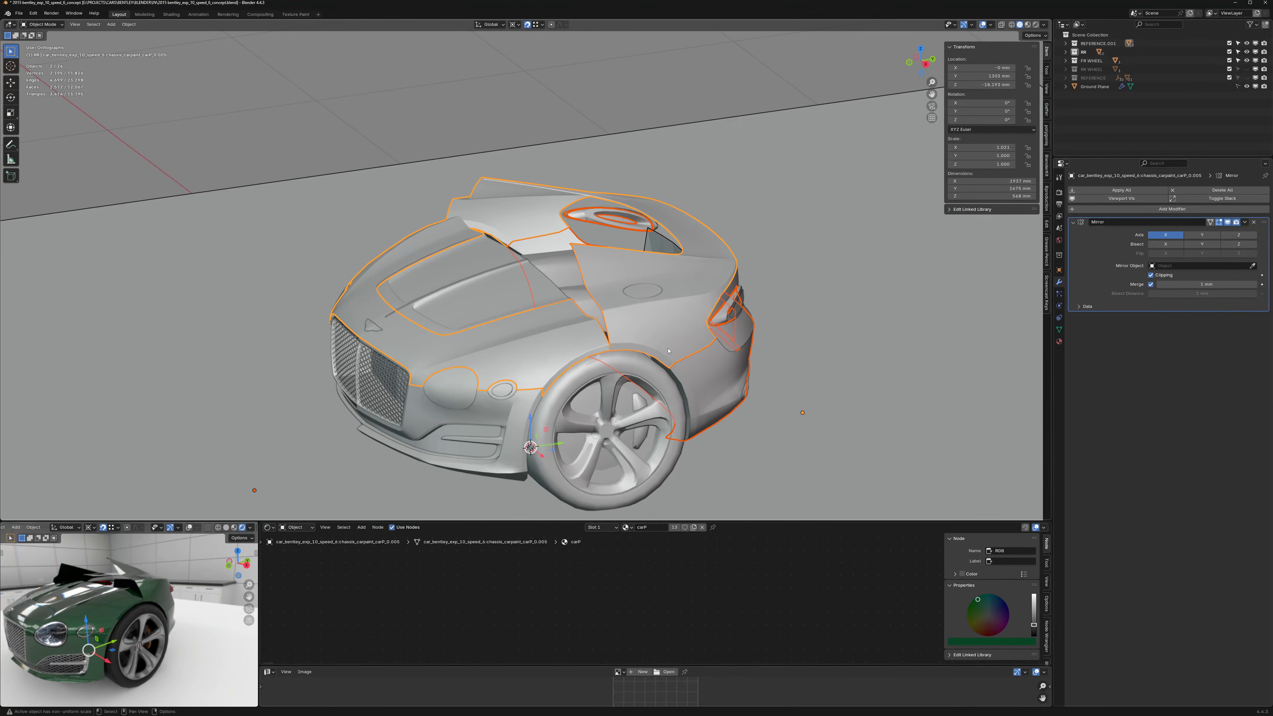
mouse_move(605, 305)
middle_mouse_down()
mouse_move(581, 337)
mouse_move(584, 308)
middle_mouse_up()
scroll(577, 321, "up", 5)
key("Tab")
scroll(522, 270, "down", 8)
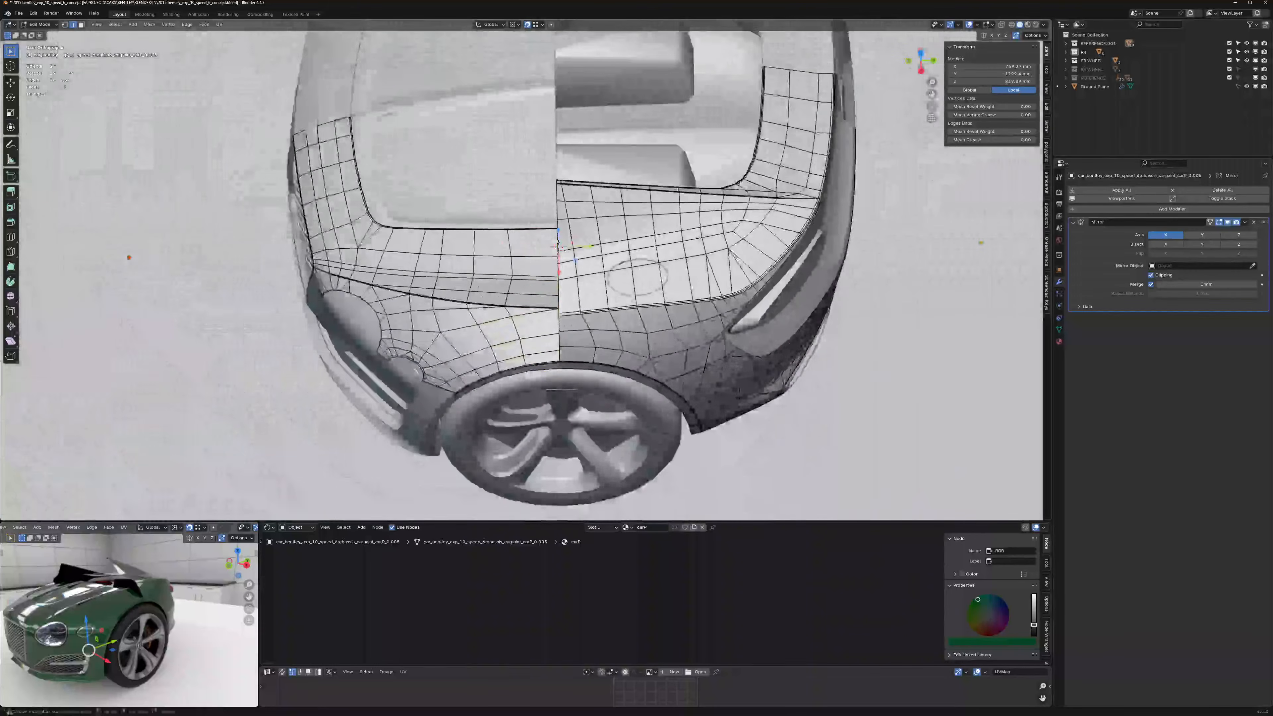
key("Tab")
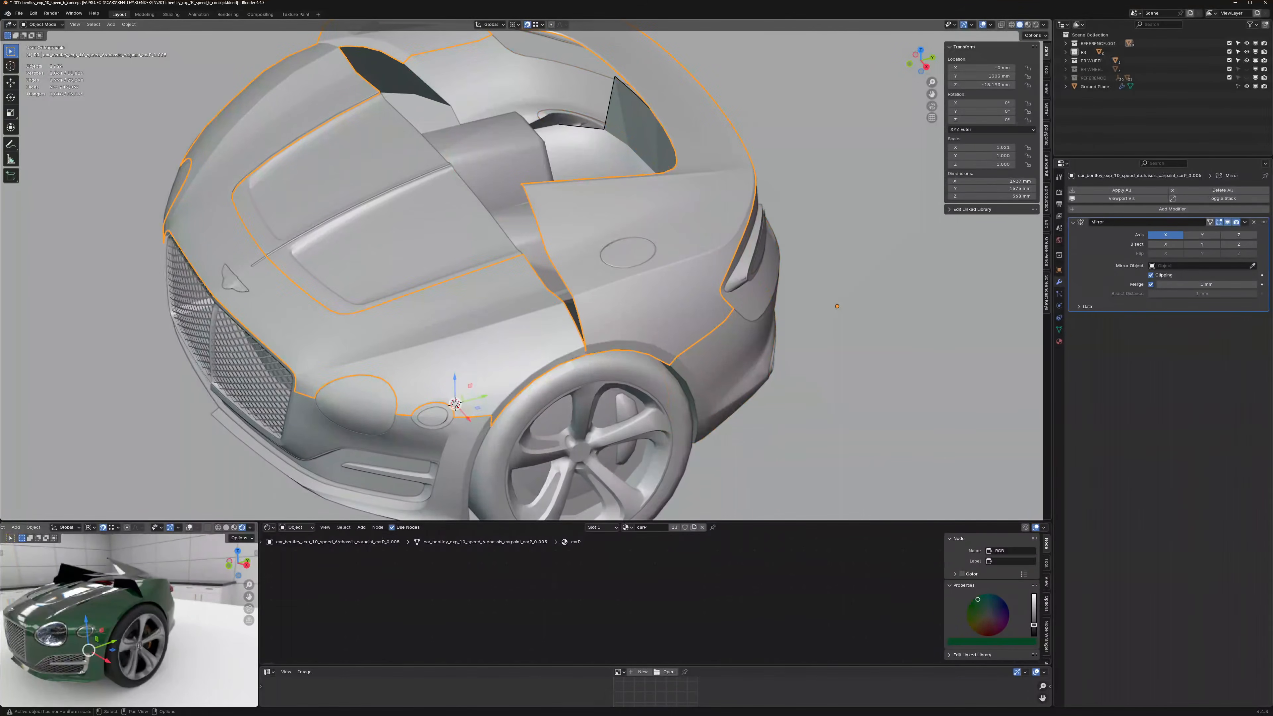
Step: Snap the fender's wheel-arch lip corner vertex onto the matching rear-panel vertex and toggle Local View for the joined body
key("Tab")
scroll(596, 341, "up", 10)
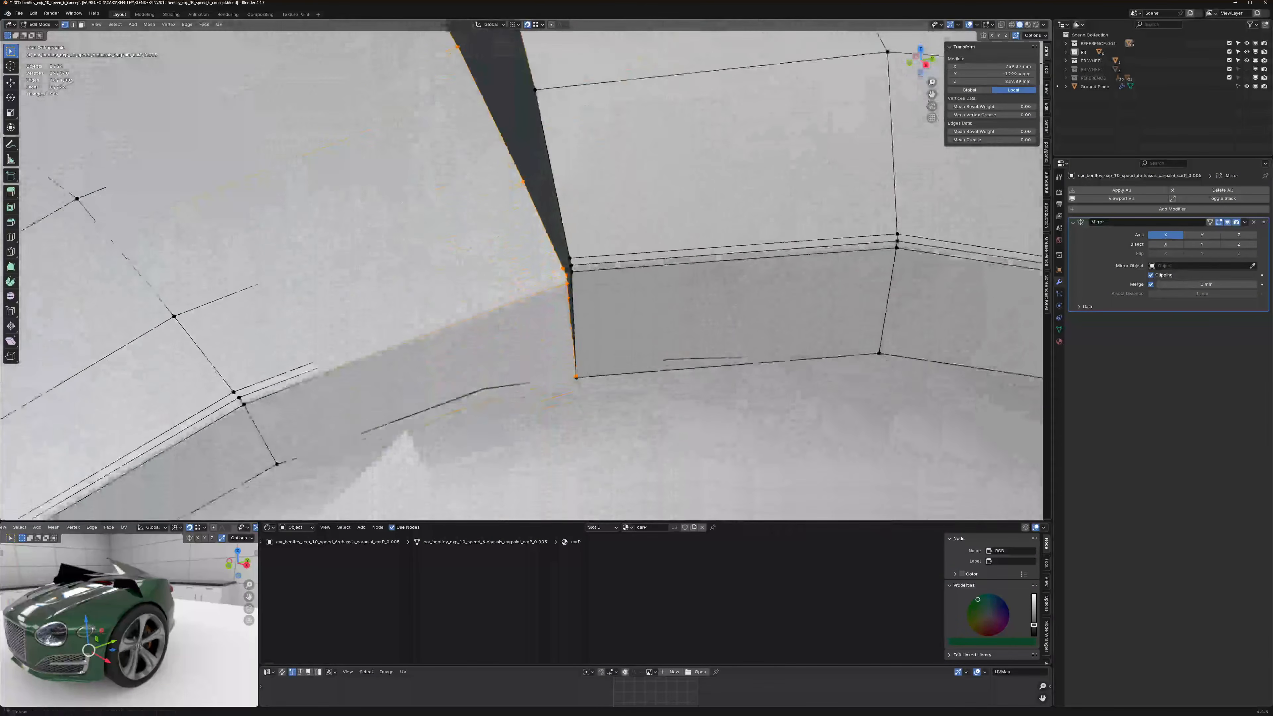
scroll(601, 344, "up", 3)
left_click(584, 405)
key("g")
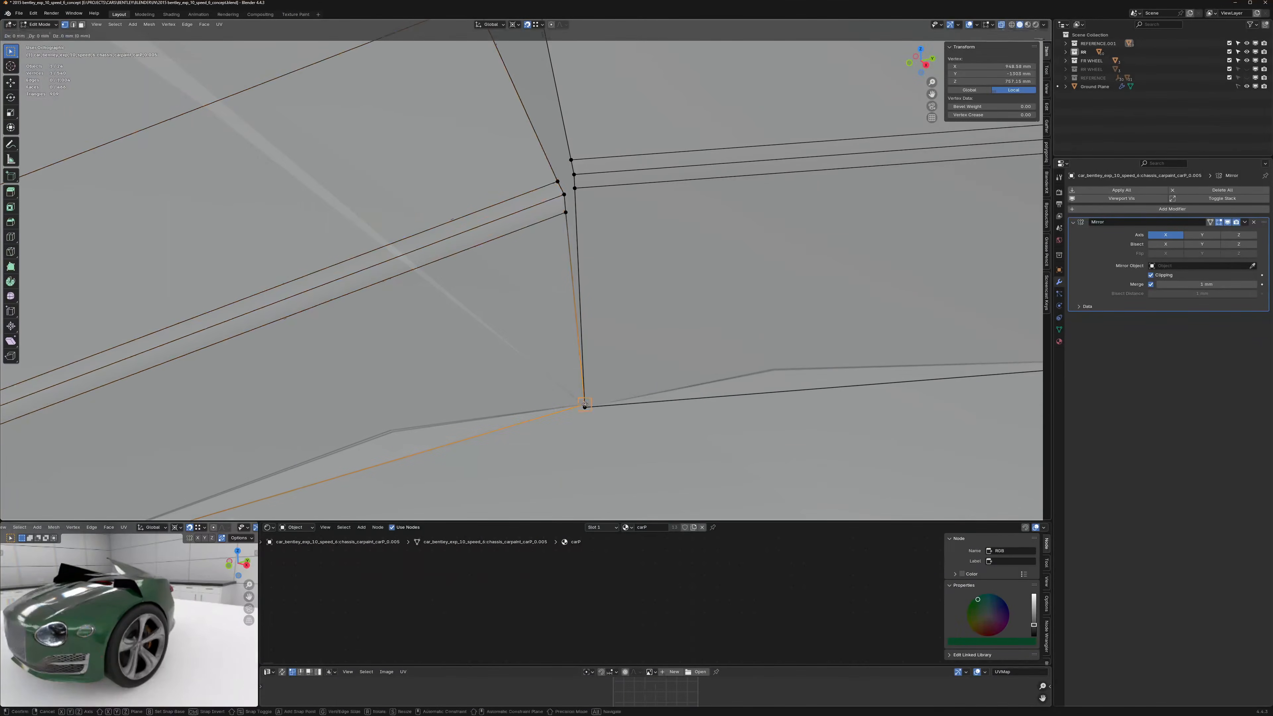
left_click(585, 407)
key("KP_Divide")
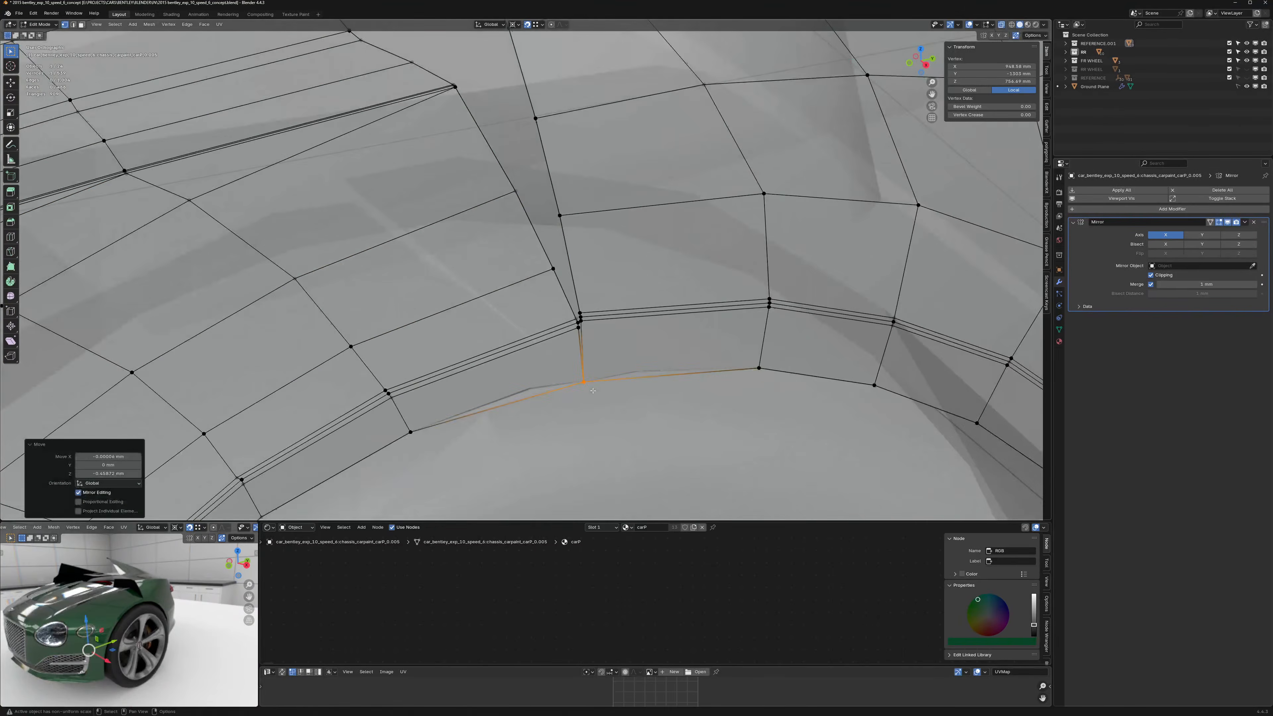
Step: Snap the fender's remaining wheel-arch lip vertices at the seam onto the matching rear-panel vertices
scroll(573, 342, "up", 4)
key("g")
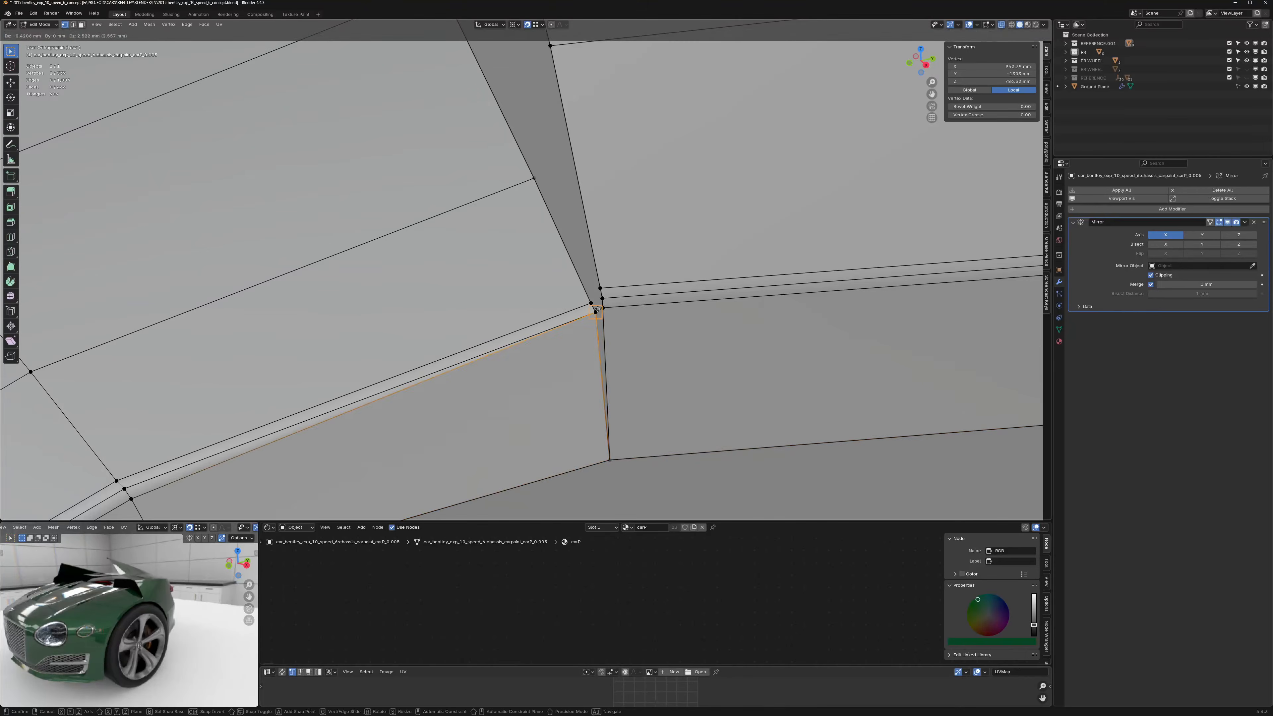
left_click(601, 308)
key("g")
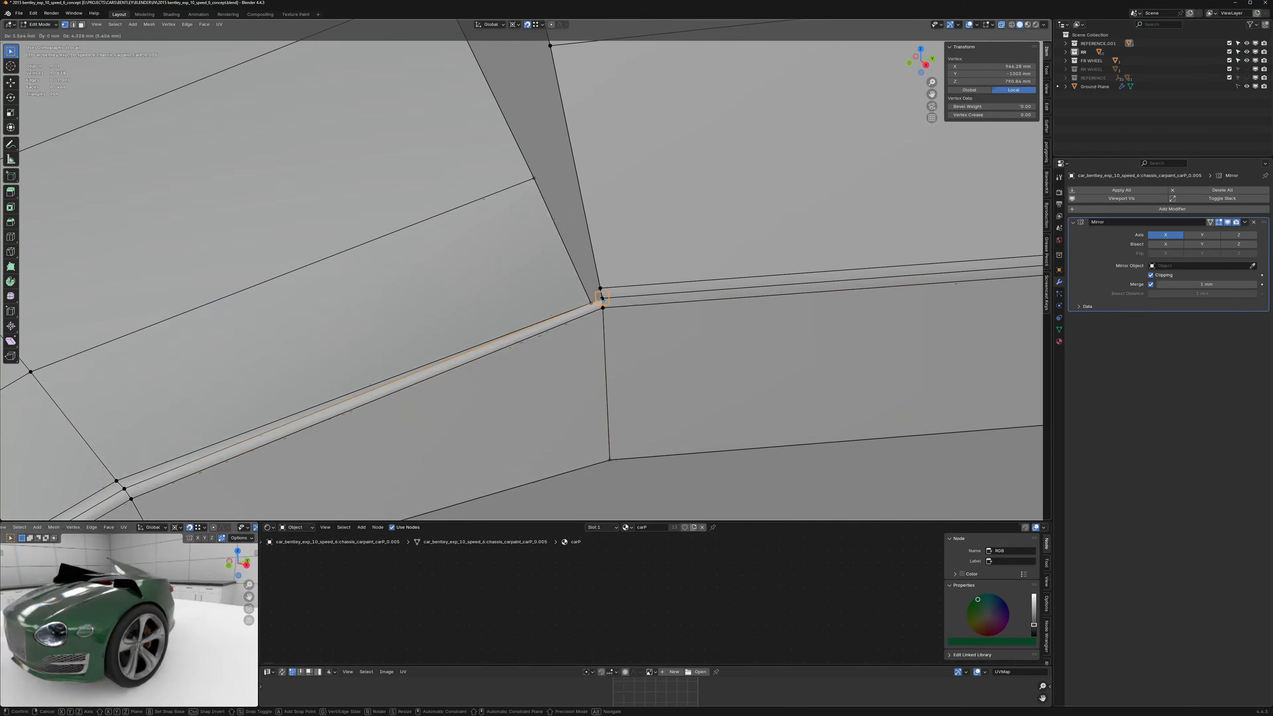
left_click(600, 290)
scroll(601, 289, "down", 3)
middle_click_drag(596, 273, 593, 290)
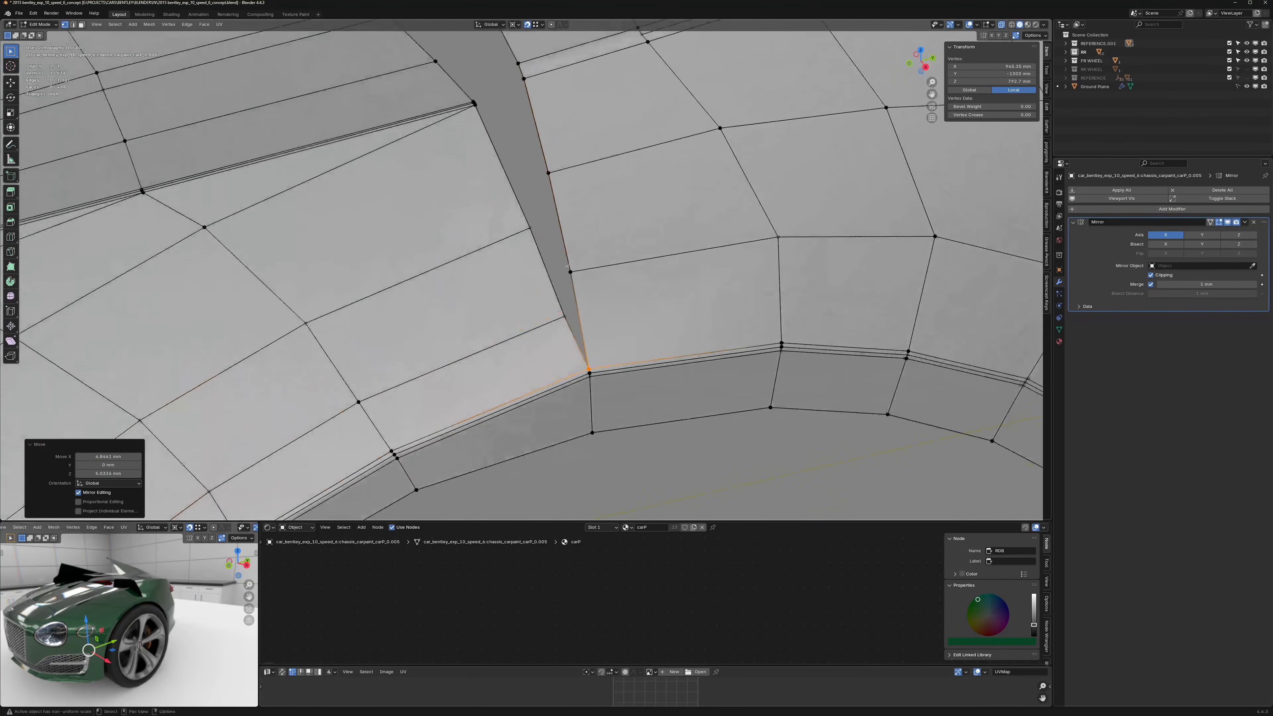
Step: Merge at center the first two vertex pairs across the panel gap above the wheel arch
left_click(571, 274)
key("g")
right_click(564, 308)
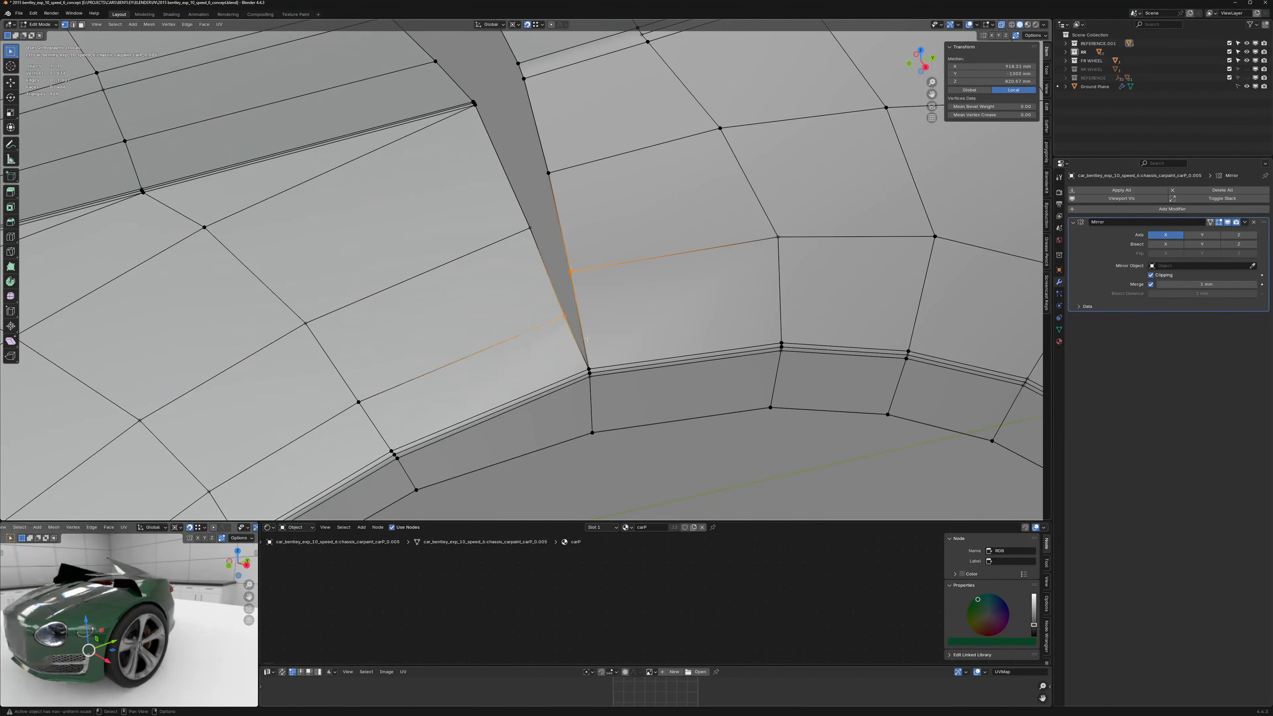
middle_click_drag(587, 339, 591, 442)
key("m")
key("c")
left_click_drag(566, 348, 515, 262)
key("m")
key("c")
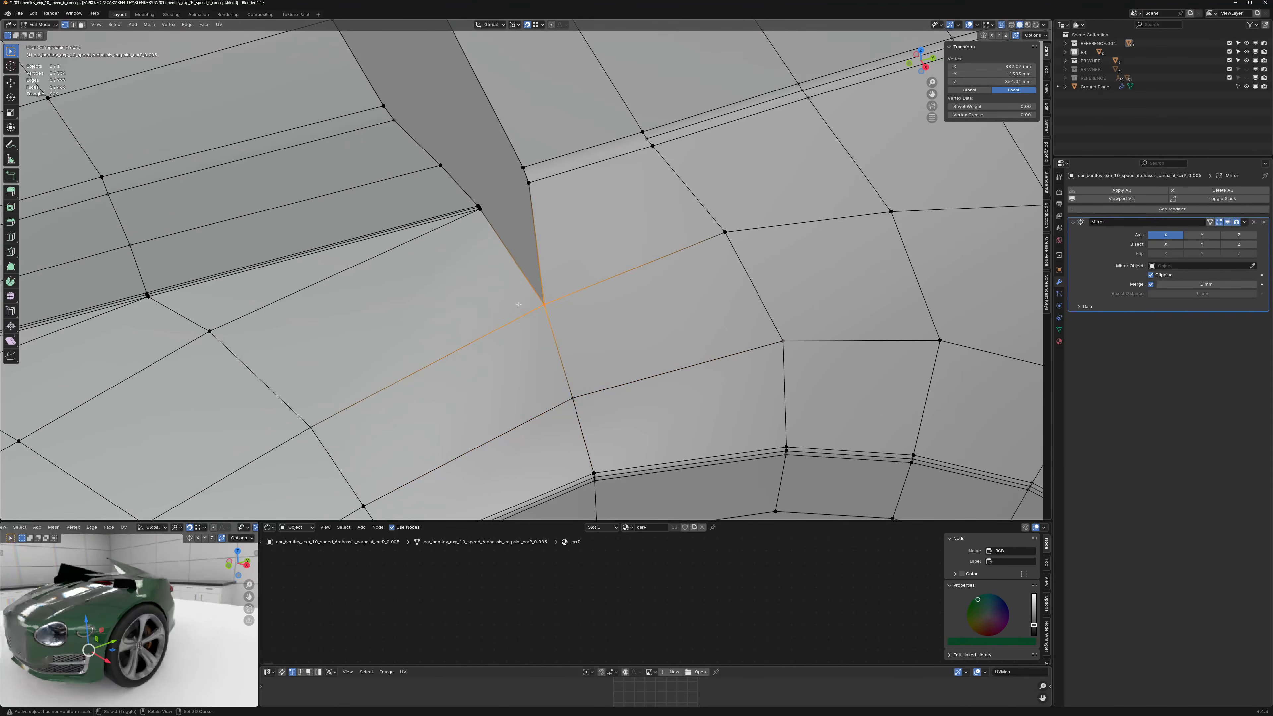
Step: Merge at center the three facing vertex pairs in the middle of the gap between the front and rear panels
middle_click_drag(519, 304, 500, 213)
middle_click_drag(448, 246, 483, 291)
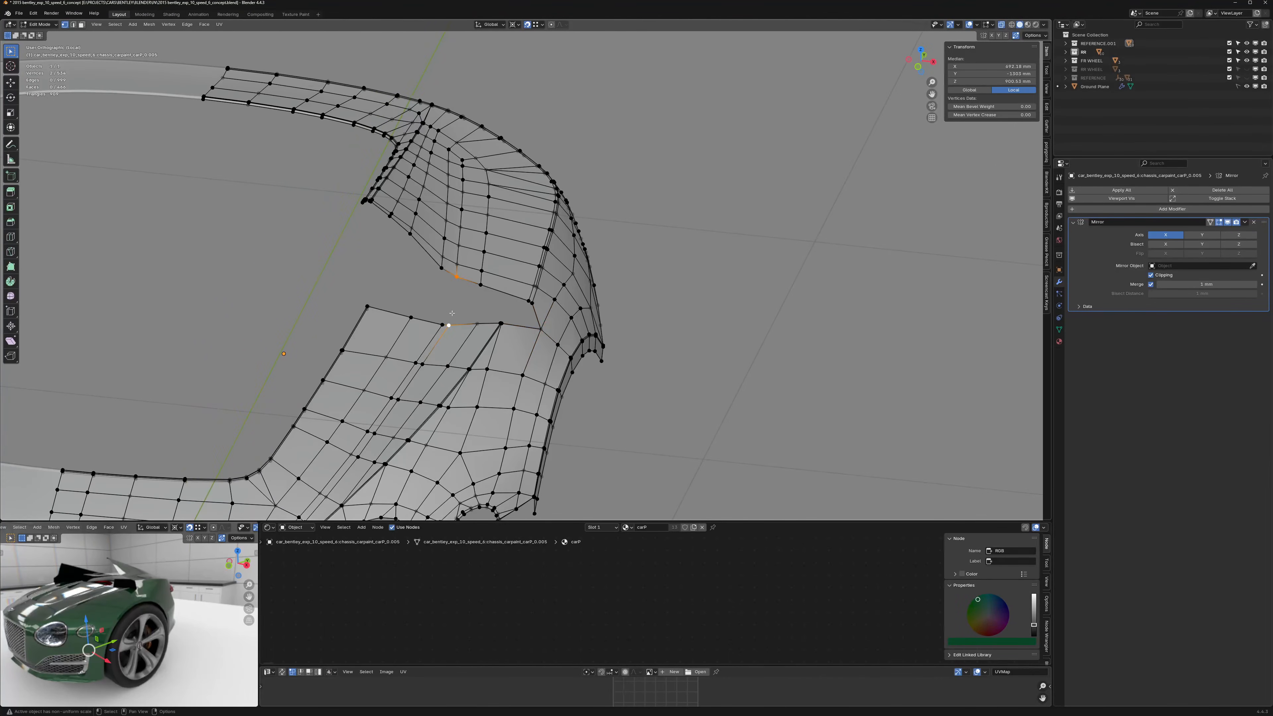
scroll(453, 313, "up", 2)
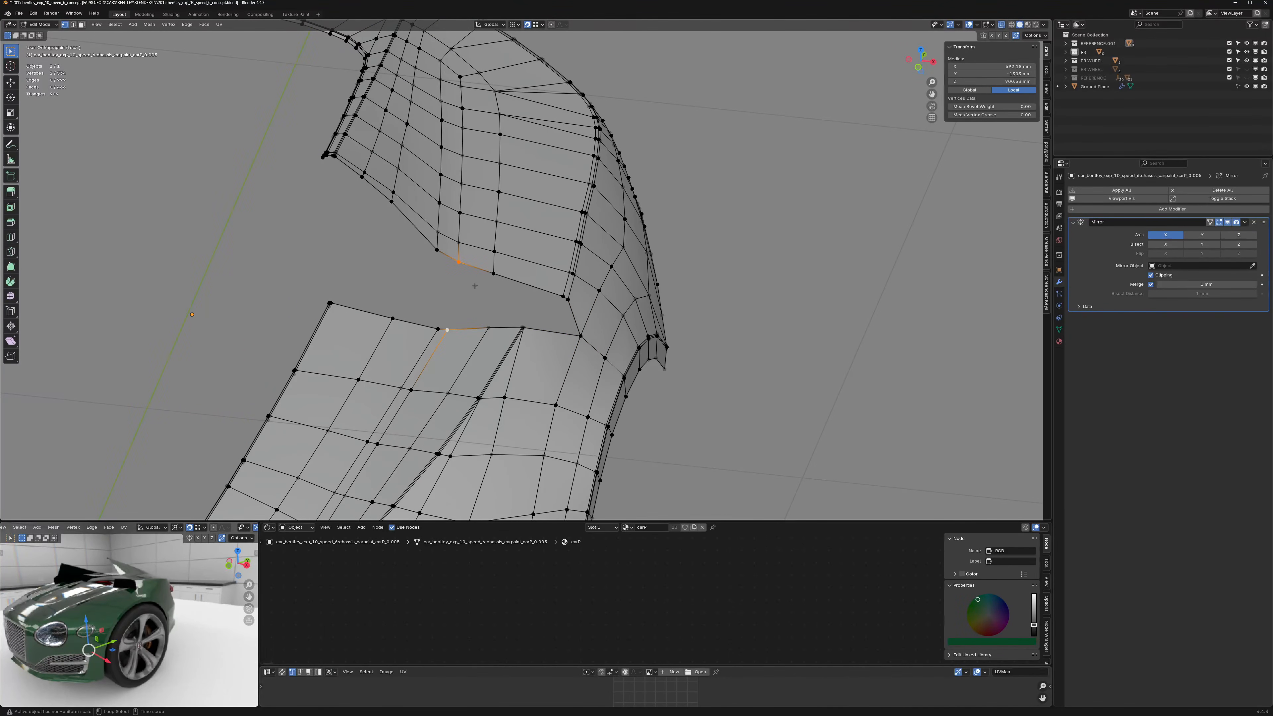
key("m")
left_click(475, 288)
left_click(437, 249)
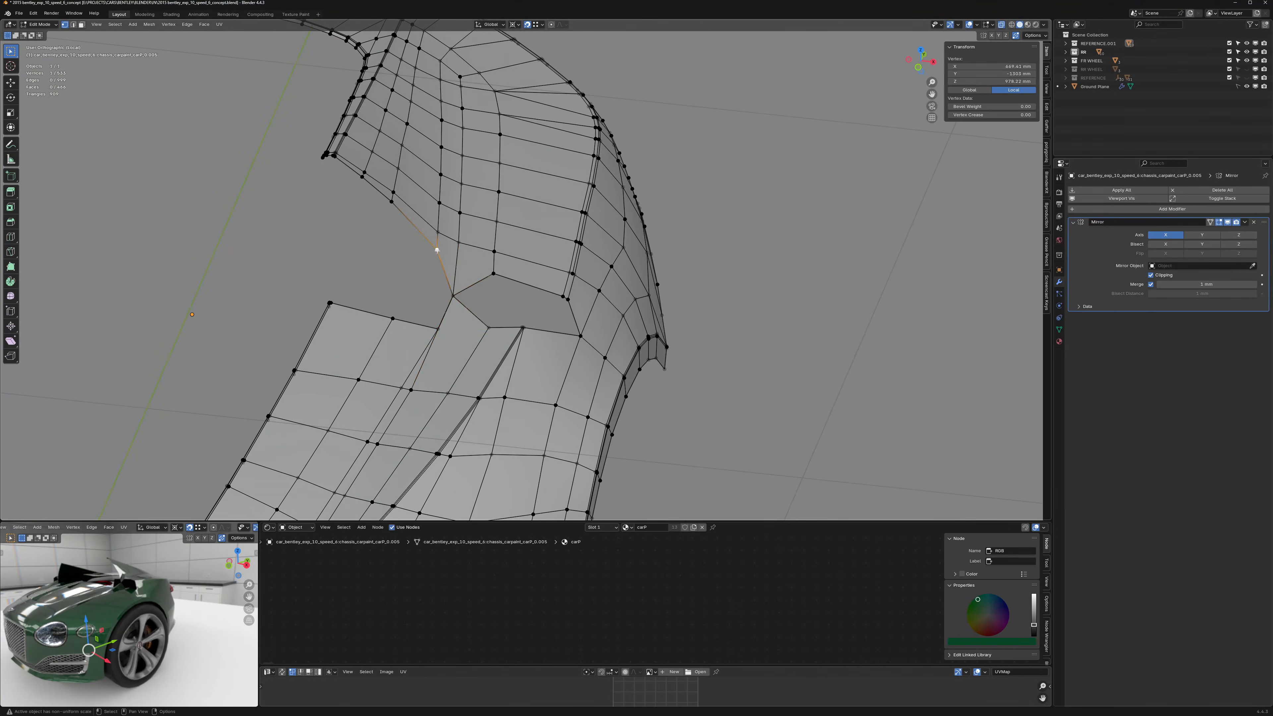
key("m")
left_click(434, 326)
middle_click_drag(434, 327, 493, 277)
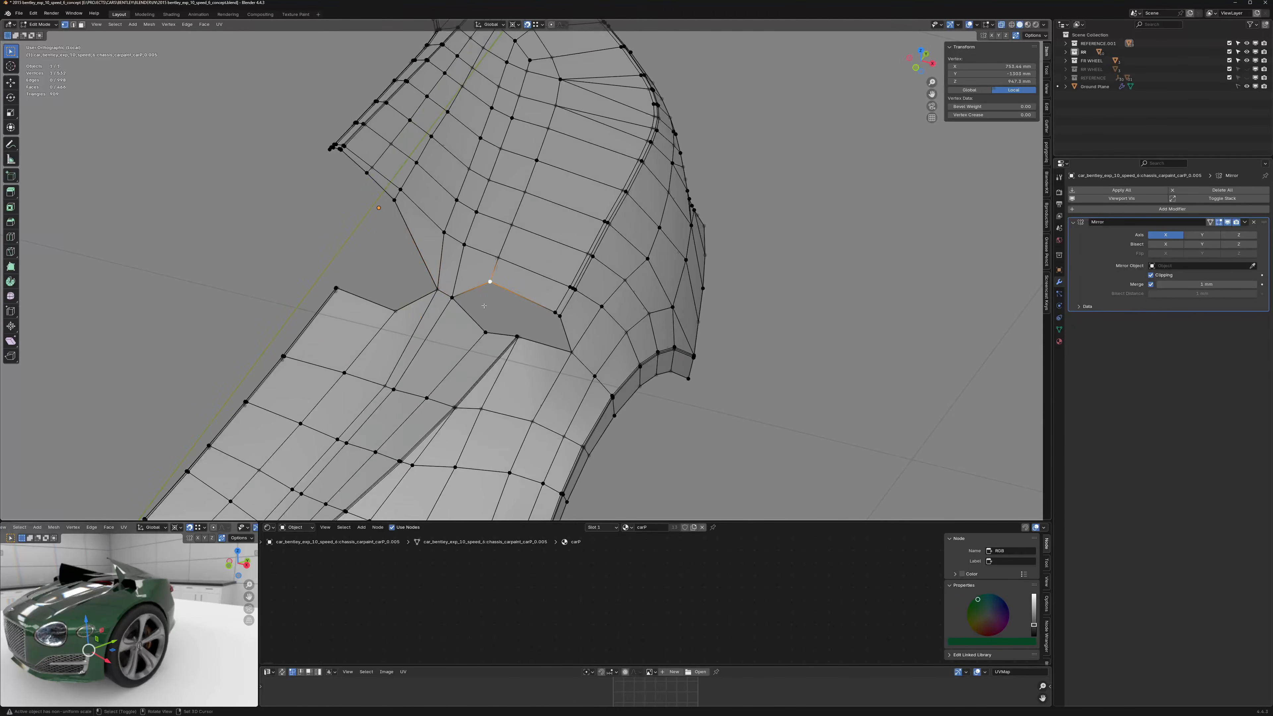
key("m")
left_click(485, 330)
middle_click_drag(485, 329, 527, 338)
scroll(527, 338, "up", 8)
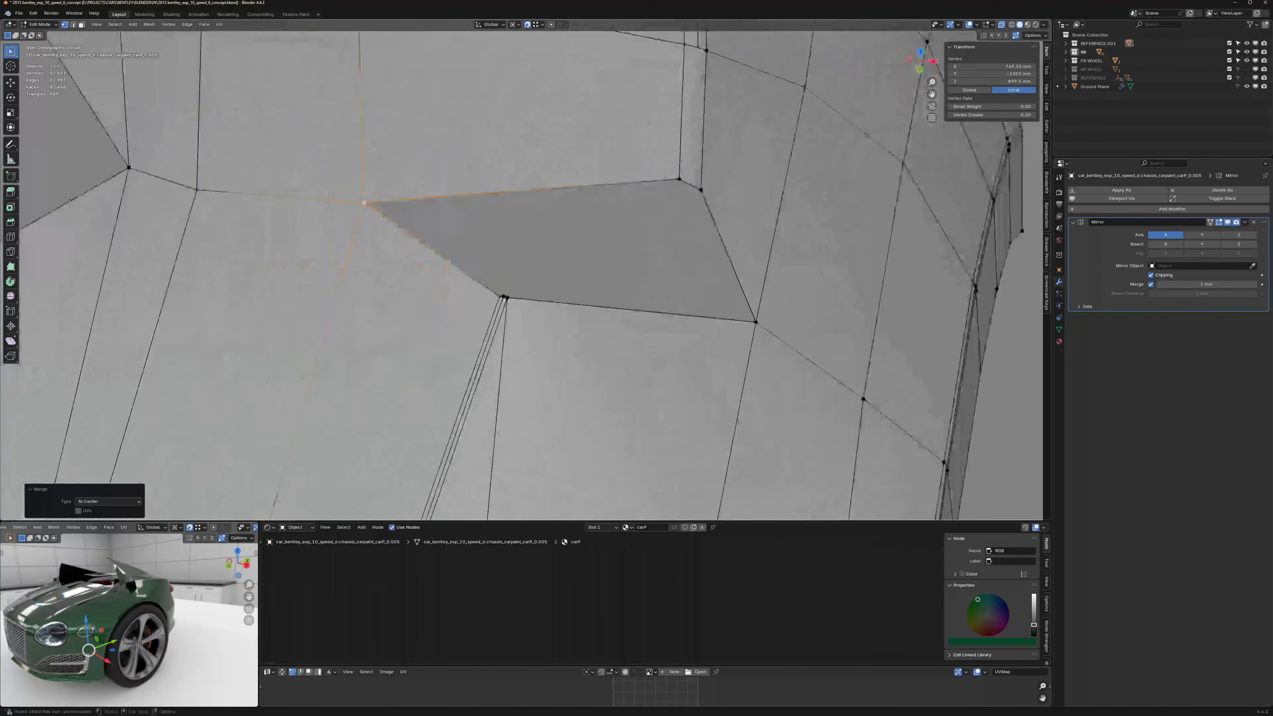
Step: Slide the extra vertex at the front panel's crease end along its edge with factor 1.000
left_click(504, 296)
key("g")
key("g")
left_click(584, 293)
middle_click_drag(591, 291, 562, 301)
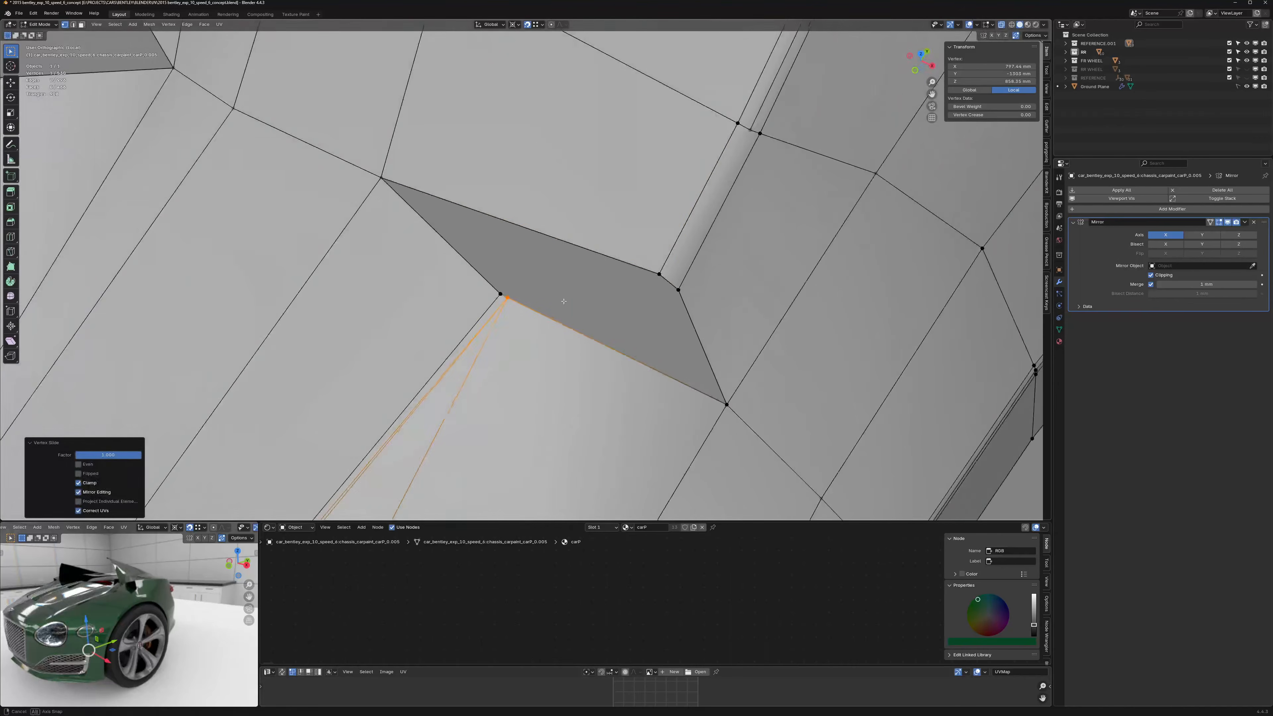
Step: Merge at center the facing crease-end vertices of the front and rear panels to close the remaining hole
left_click(657, 274)
left_click(507, 289)
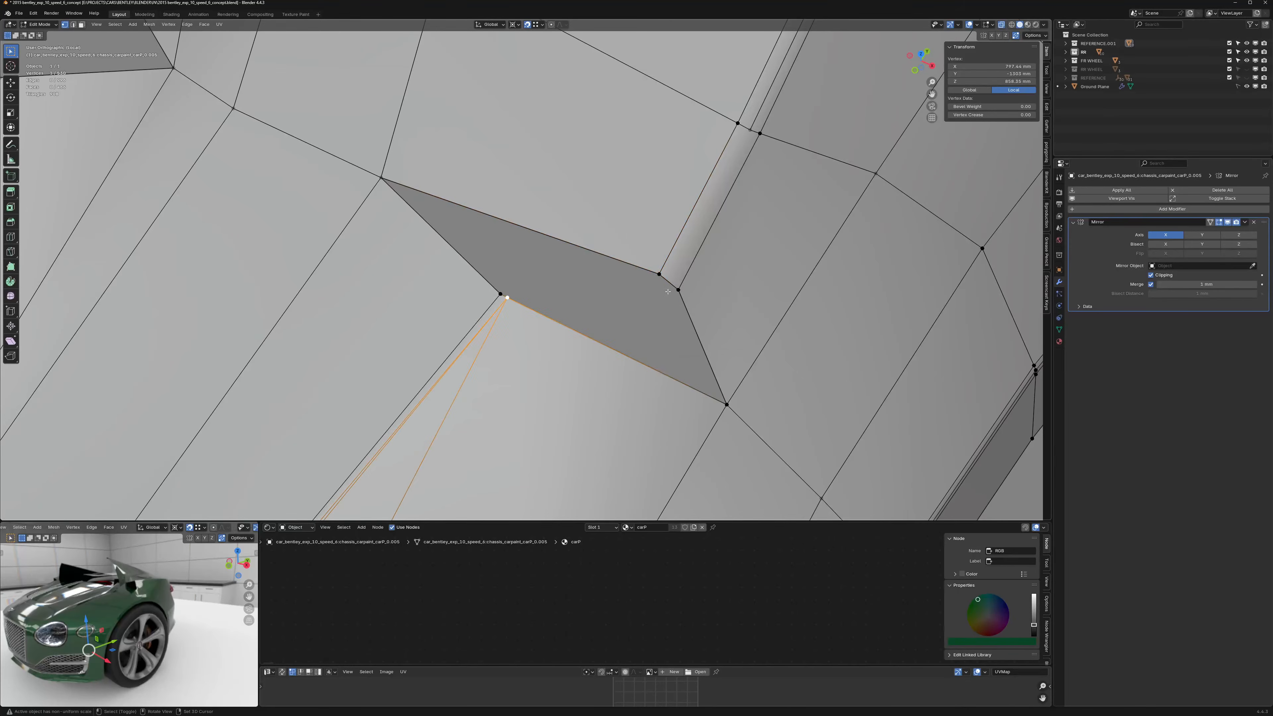
key("alt+m")
left_click(660, 276)
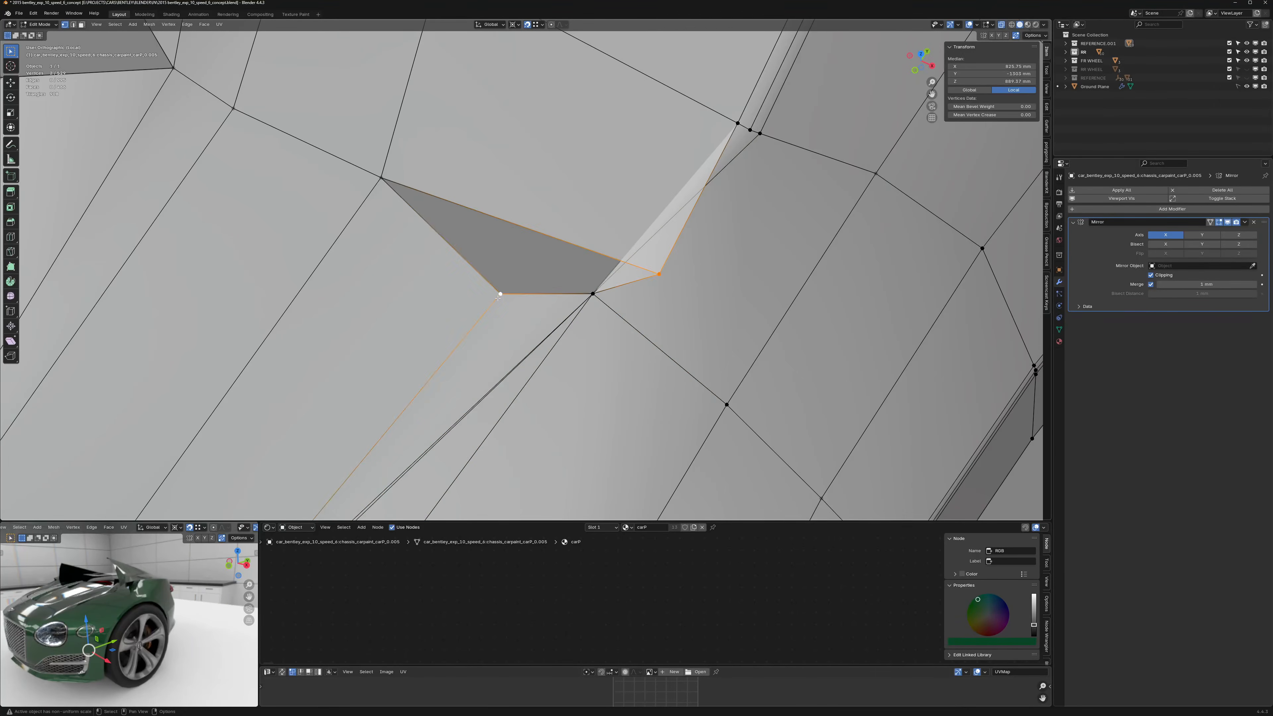
key("m")
key("c")
Step: Examine the welded seam and body surface from several angles in Object Mode and return to Edit Mode
scroll(497, 298, "down", 3)
middle_click_drag(526, 301, 451, 289)
scroll(521, 301, "down", 4)
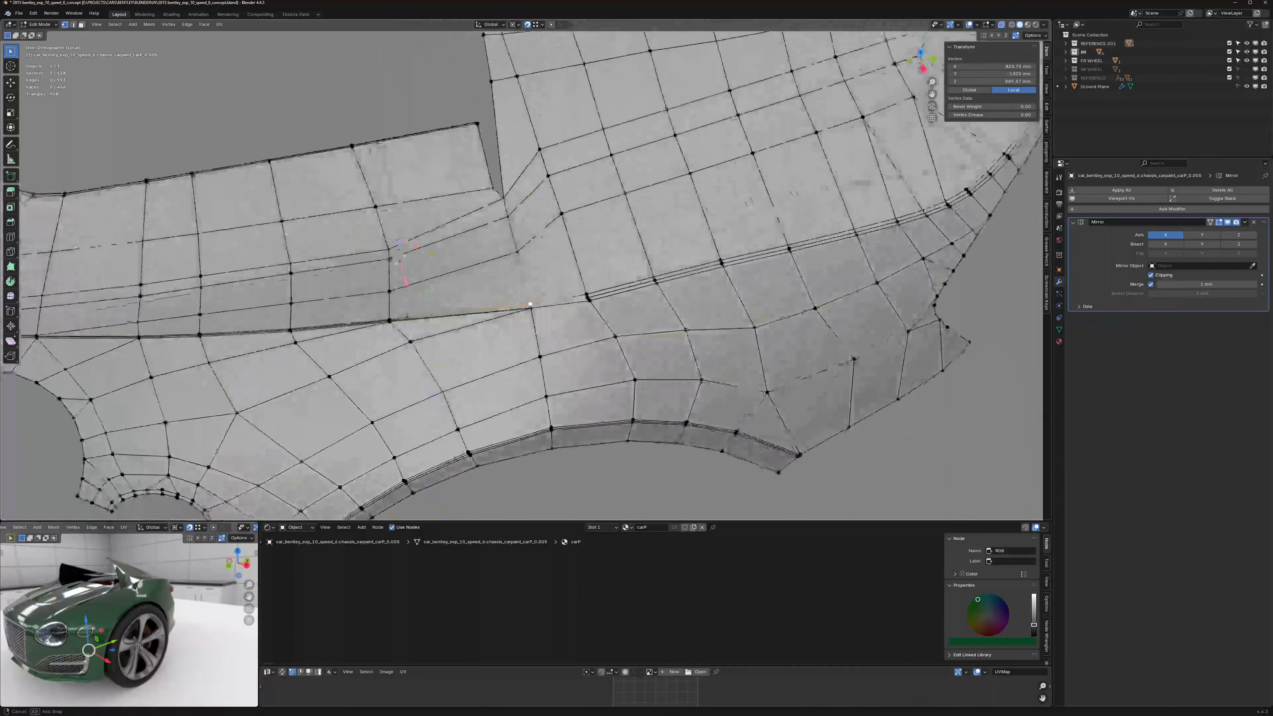
middle_click_drag(551, 273, 541, 343, "alt")
scroll(541, 343, "down", 2)
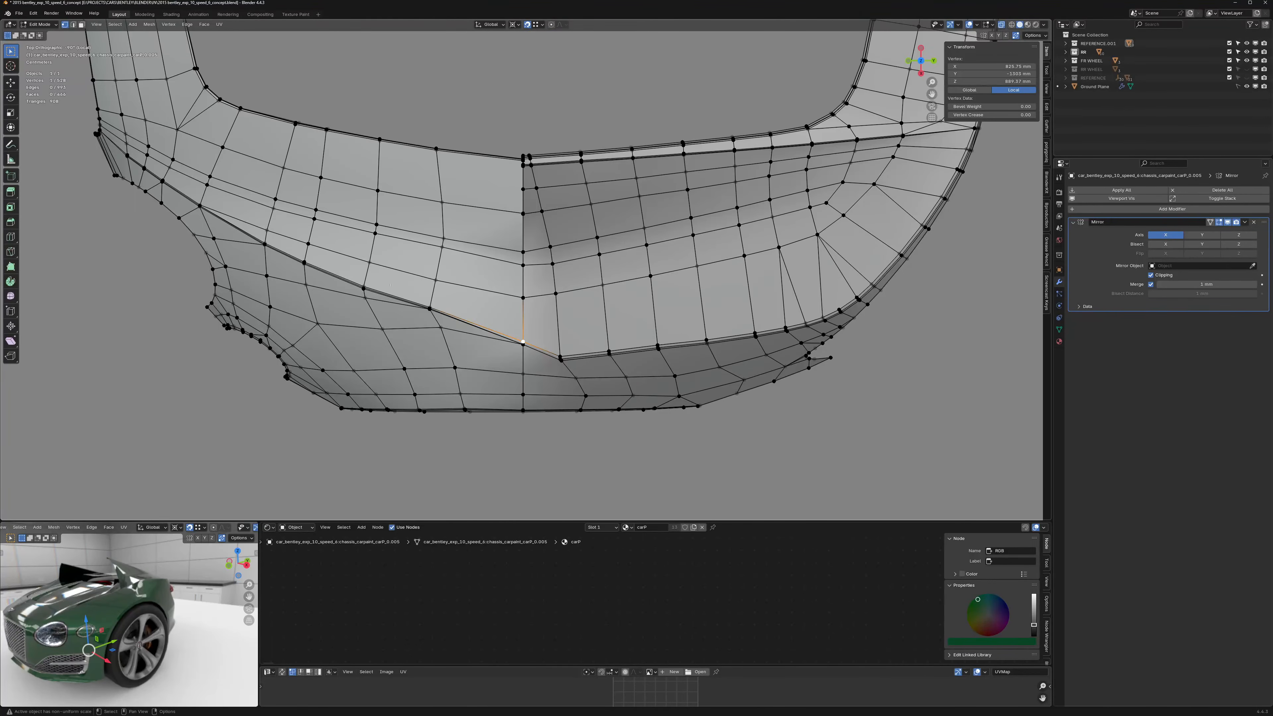
middle_click_drag(390, 284, 407, 243)
key("Tab")
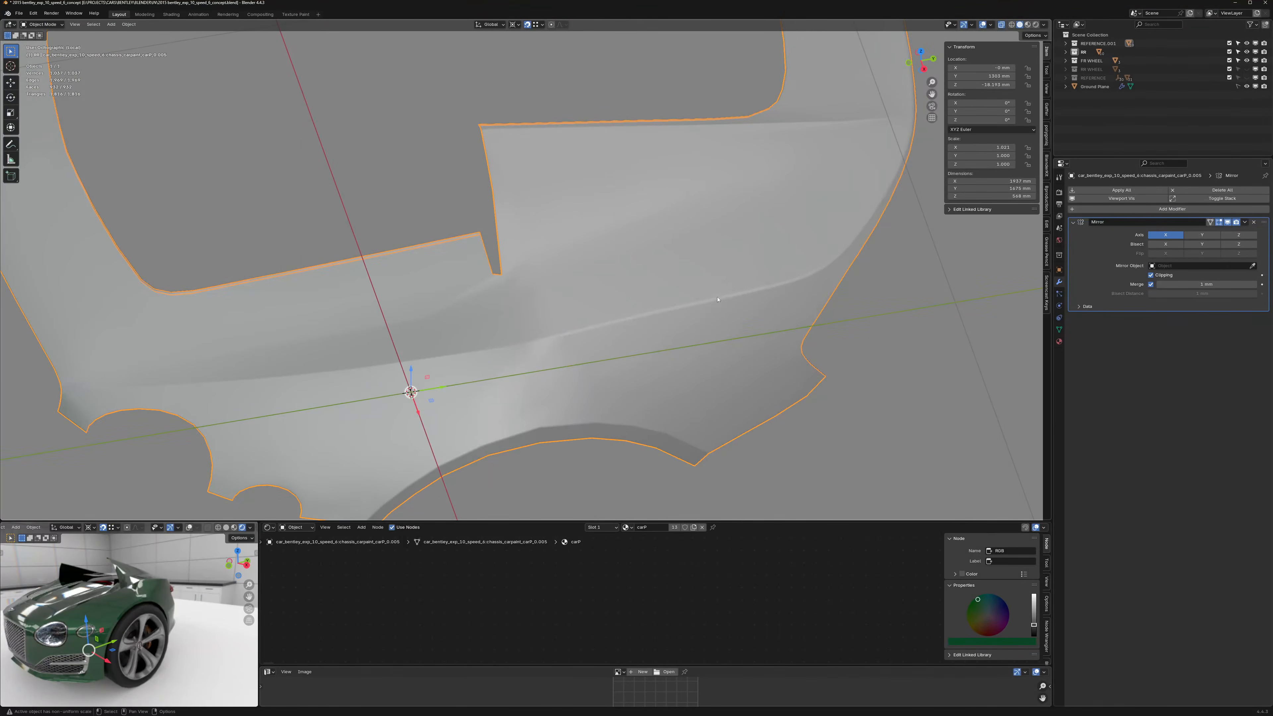
middle_click_drag(713, 274, 833, 156)
key("Tab")
Step: Snap the loose vertex at the end of the rear panel's upper lip onto a neighbouring lip vertex
middle_click_drag(551, 351, 702, 271)
scroll(561, 241, "up", 2)
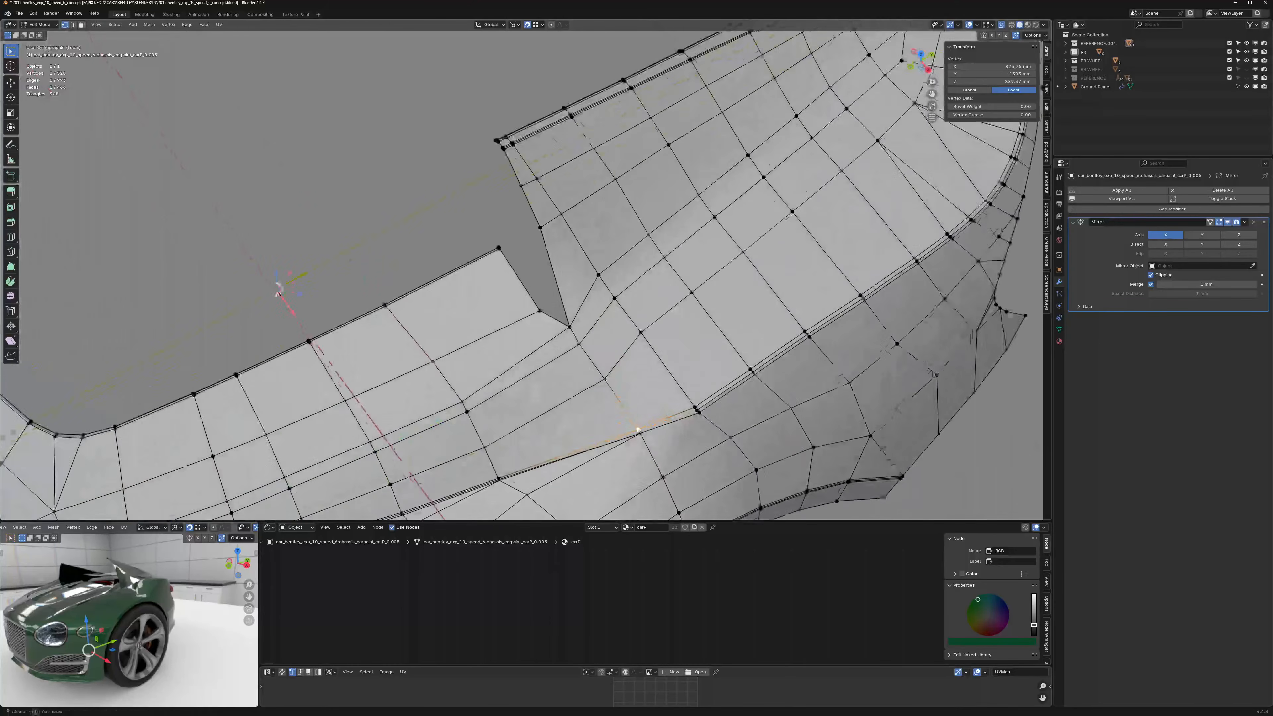
middle_click_drag(561, 241, 511, 306)
scroll(522, 187, "up", 4)
middle_click_drag(364, 319, 544, 190, "shift")
middle_click_drag(562, 320, 518, 198, "shift")
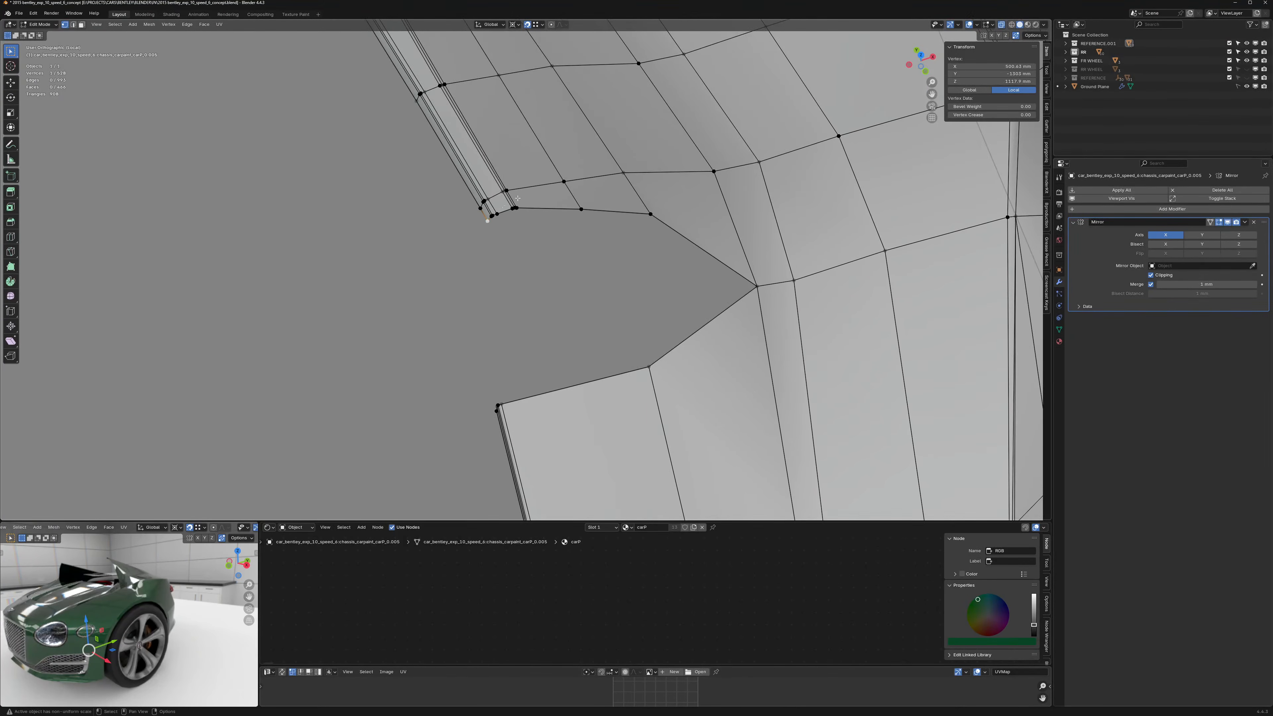
scroll(512, 208, "up", 3)
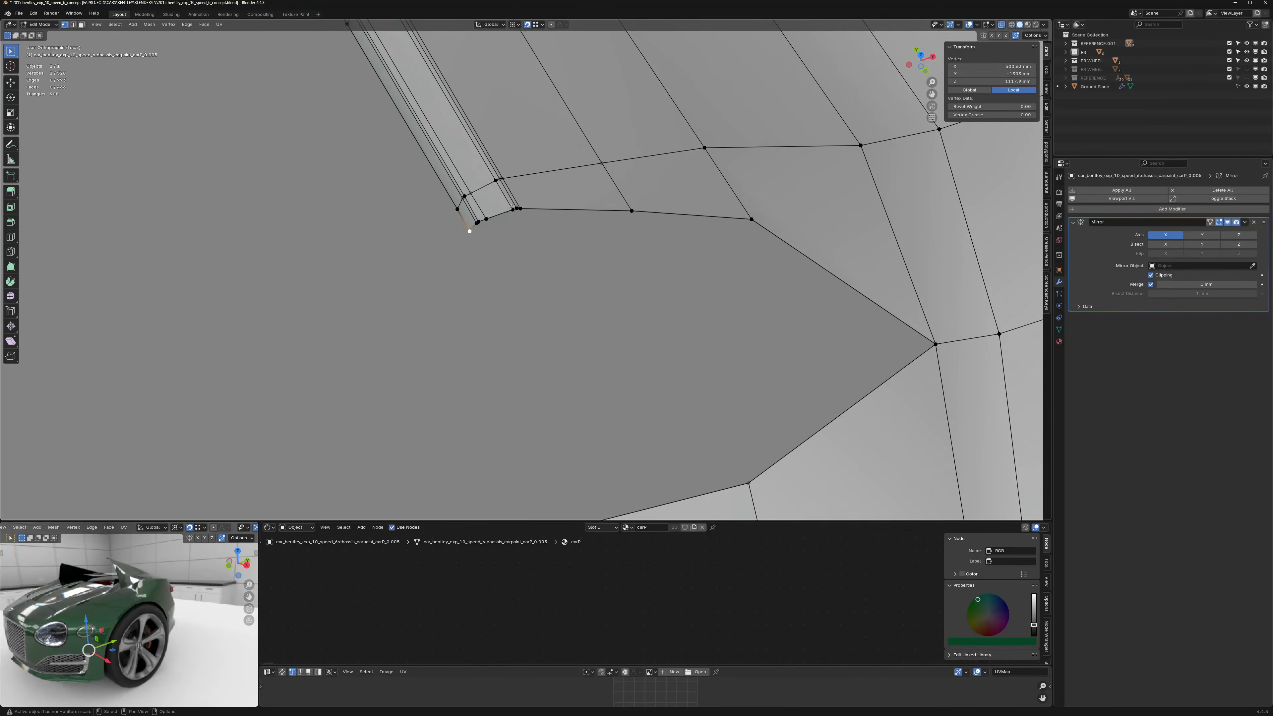
middle_click_drag(489, 289, 495, 165)
key("g")
left_click(512, 190)
scroll(545, 158, "up", 3)
key("g")
key("g")
left_click(480, 213)
key("ctrl+z")
key("g")
left_click(493, 164)
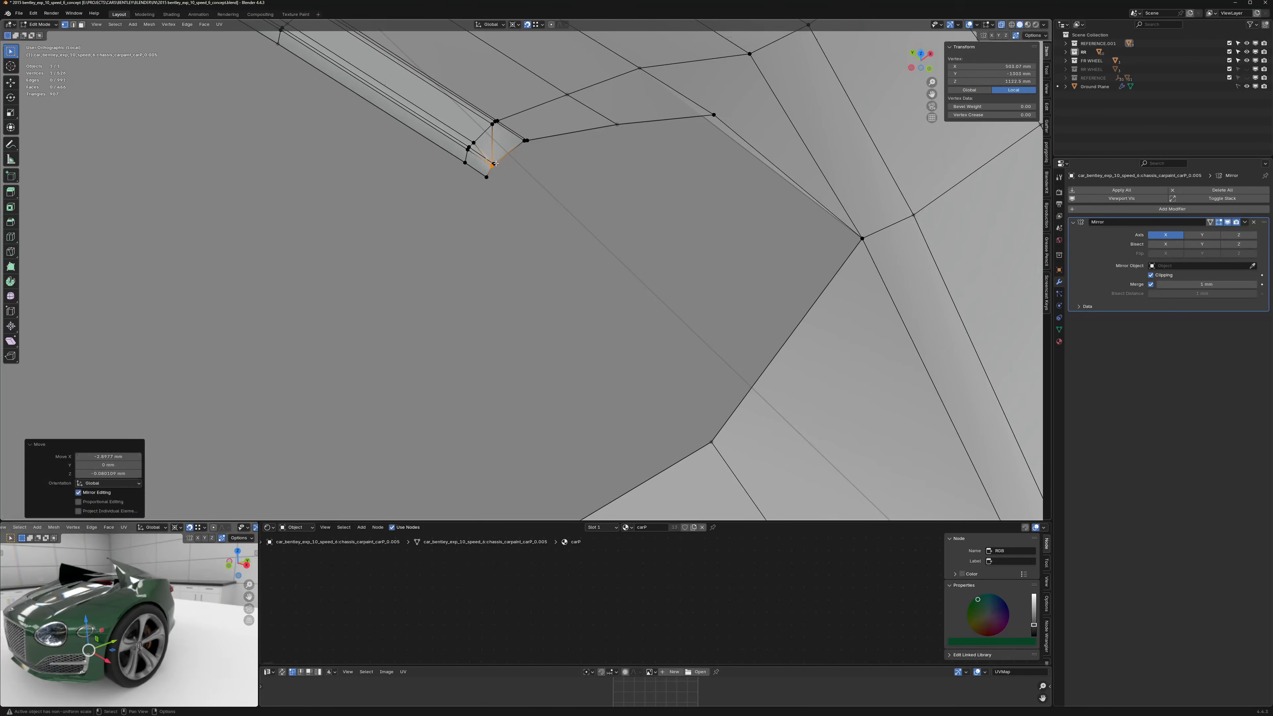
key("ctrl+z")
Step: Check the Auto Merge options and snap the selected lip-end vertex onto the adjacent lip vertex
left_click(1036, 36)
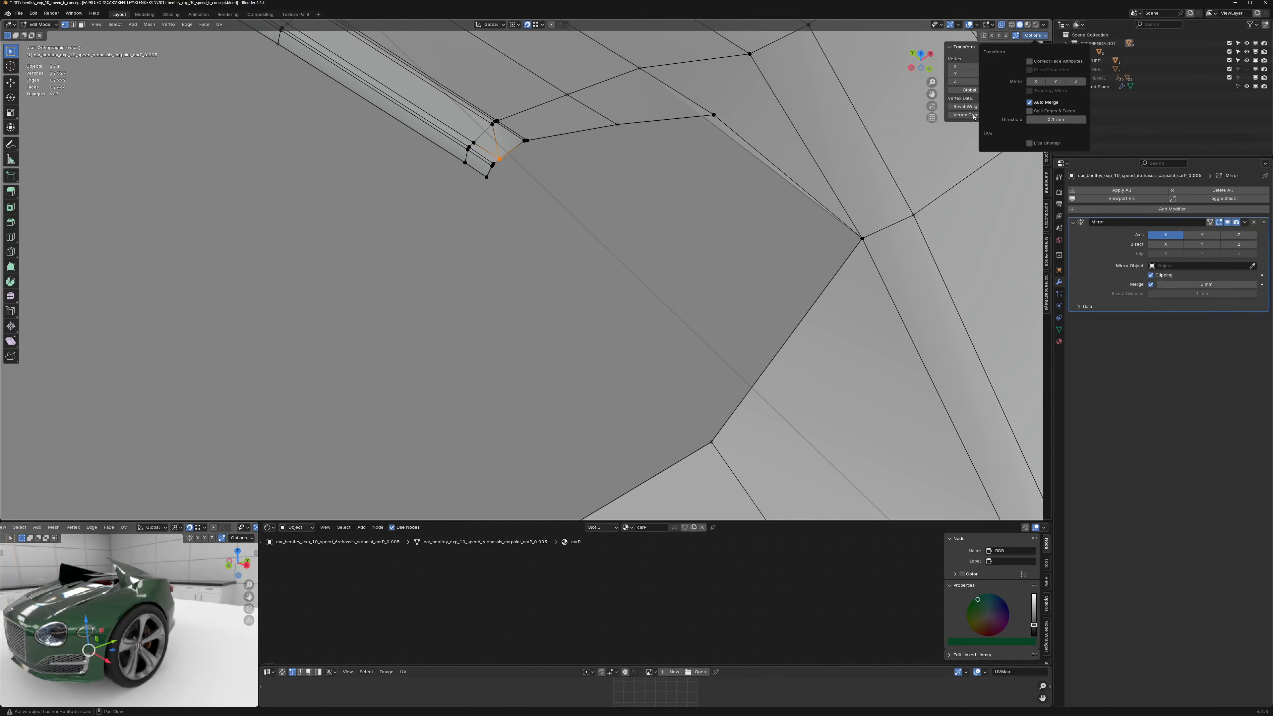
middle_click_drag(537, 235, 544, 186, "shift")
key("g")
left_click(495, 115)
scroll(533, 198, "down", 3)
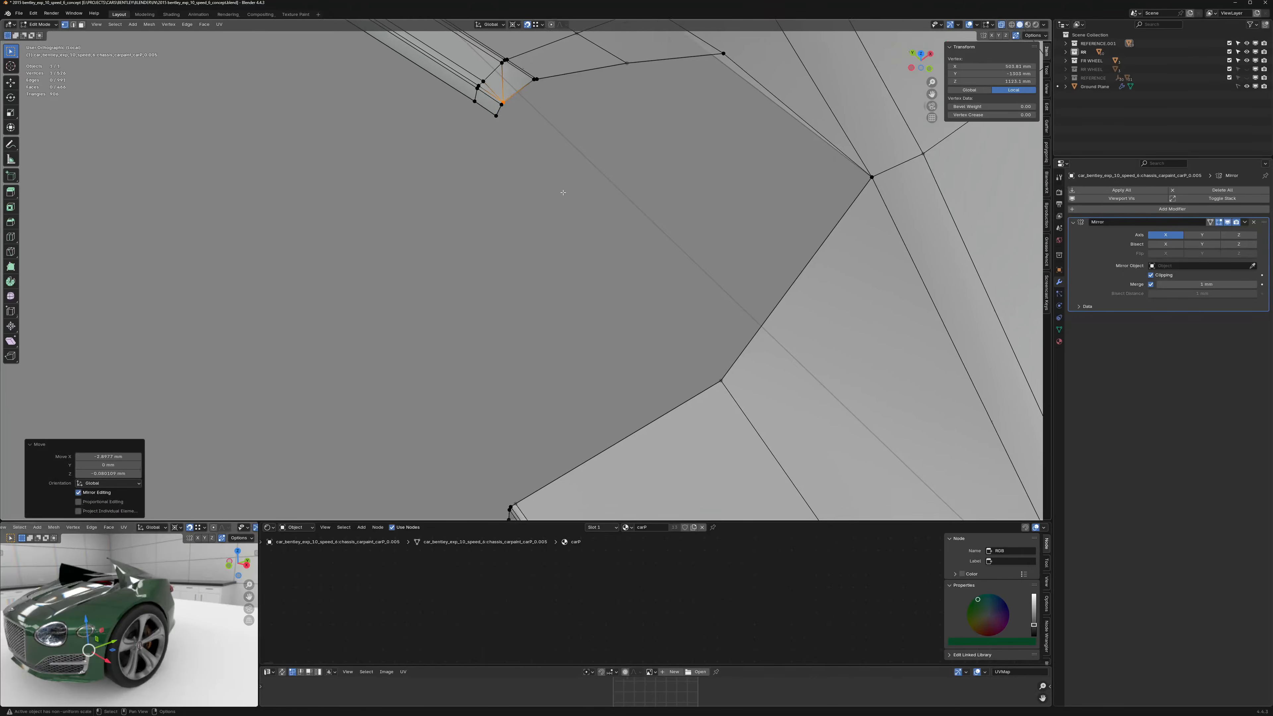
Step: Snap the rear panel's outermost upper lip vertex onto the front panel's outer corner vertex
left_click(522, 153)
scroll(531, 250, "up", 2)
middle_click_drag(531, 250, 544, 253)
key("g")
left_click(530, 430)
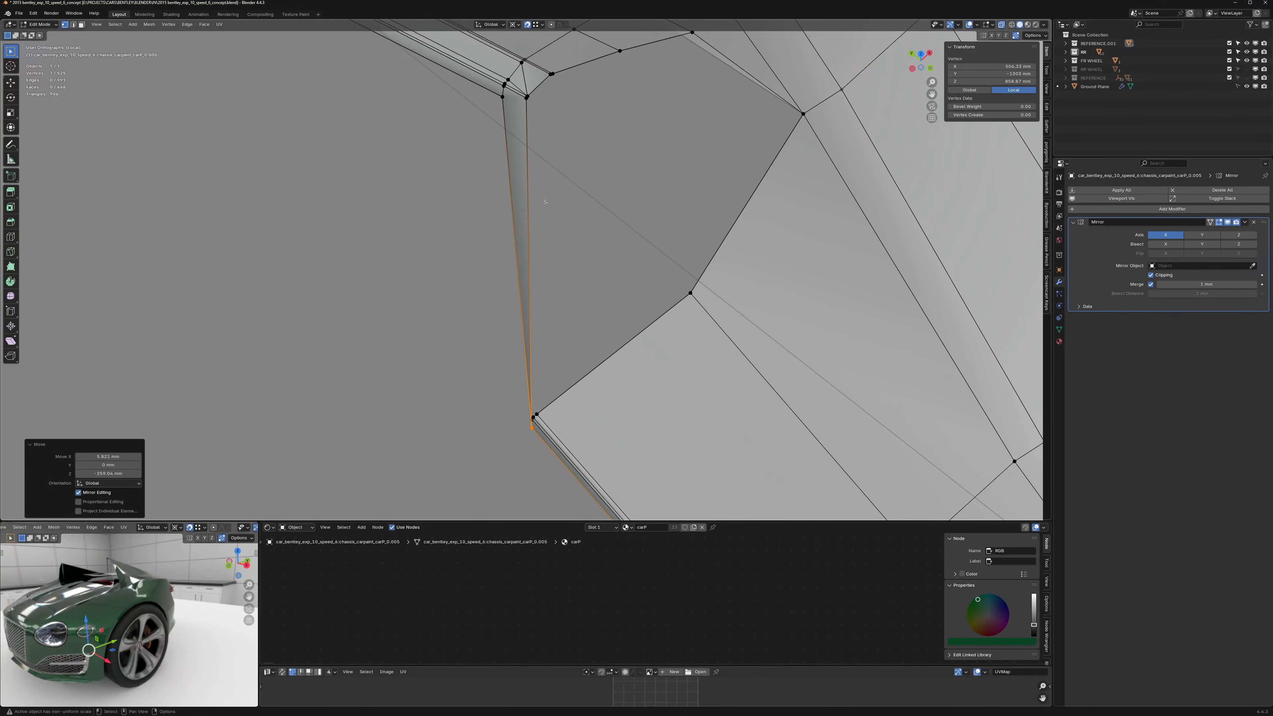
Step: Snap the rear panel's next upper lip vertices onto the matching lip vertices at the front panel's corner
left_click(526, 97)
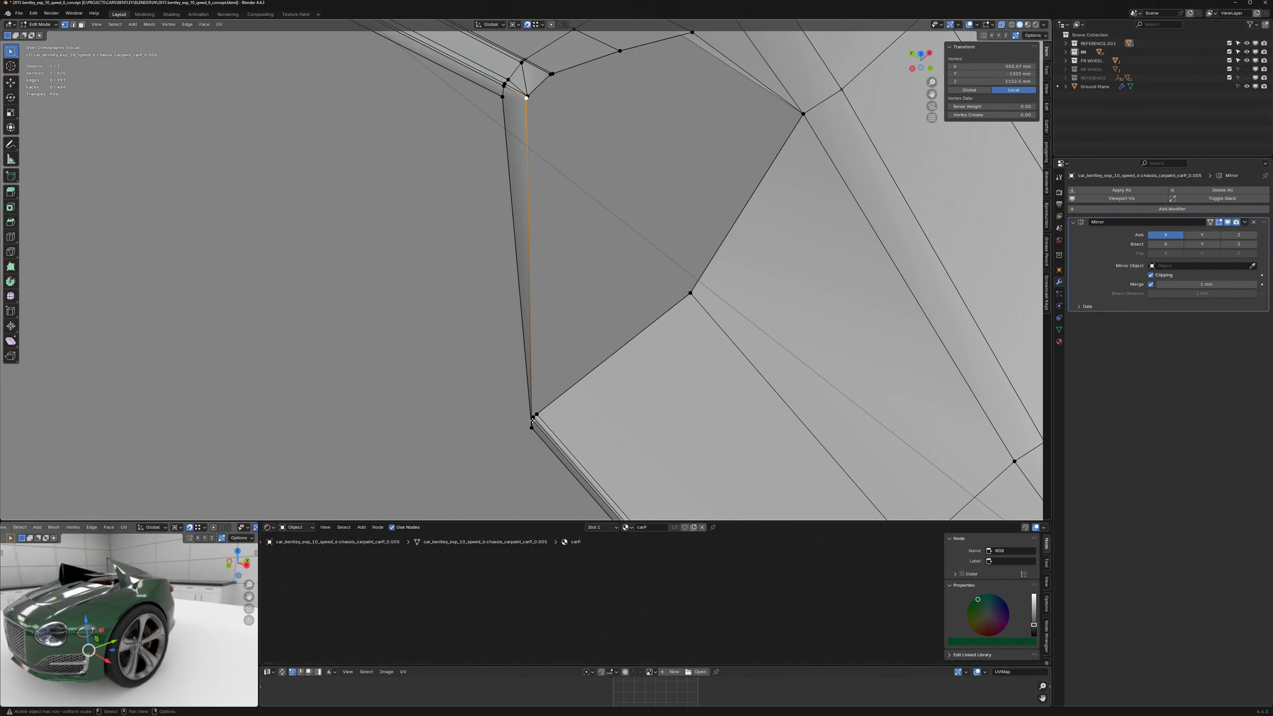
key("g")
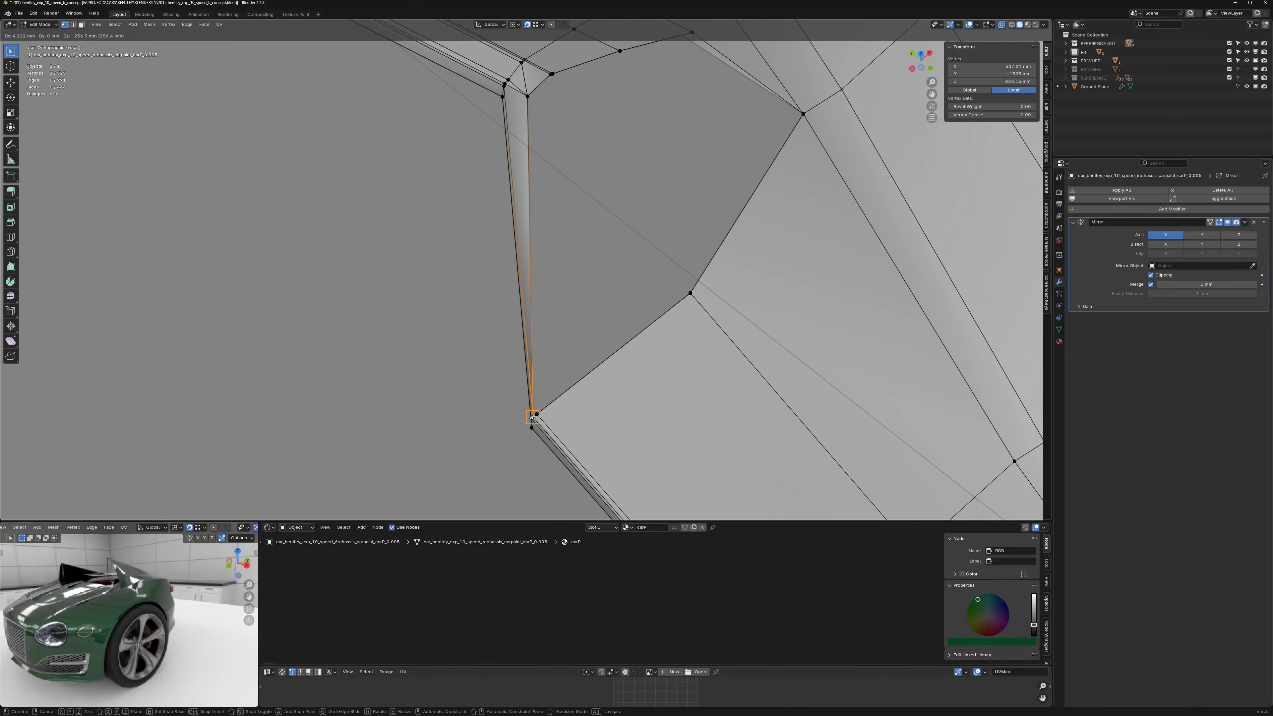
left_click(532, 418)
key("g")
left_click(534, 419)
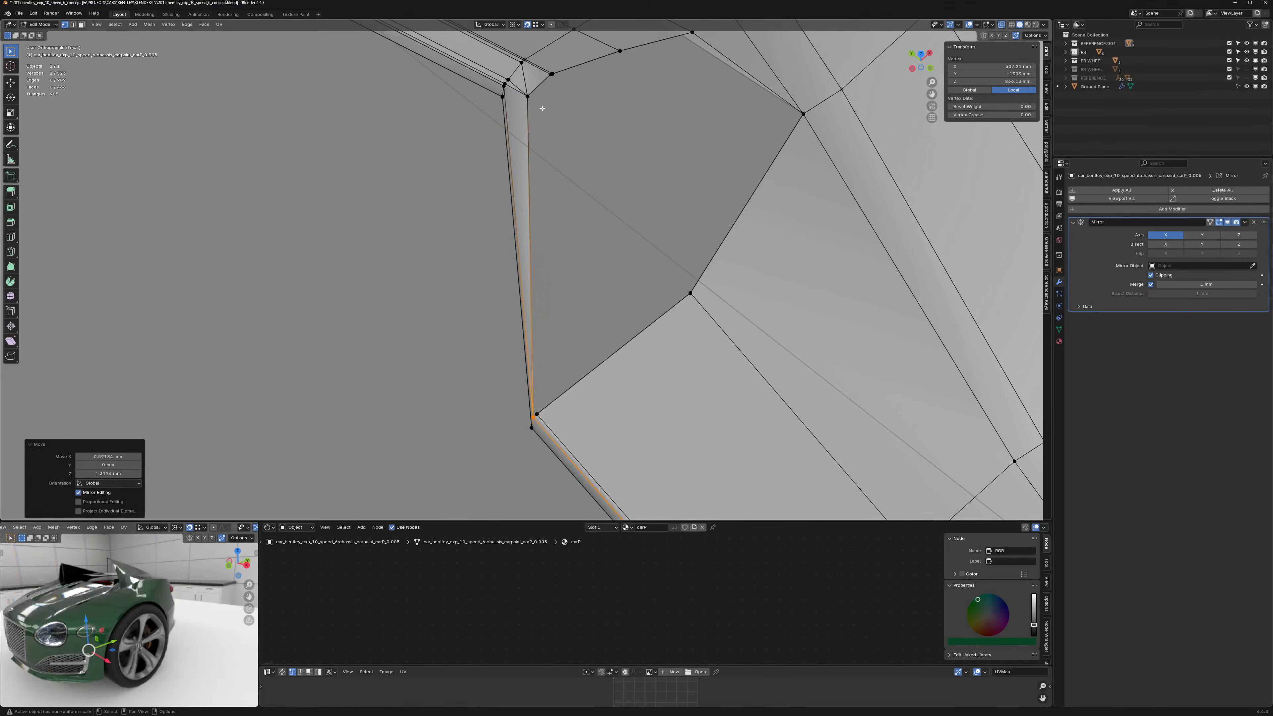
key("ctrl+z")
key("g")
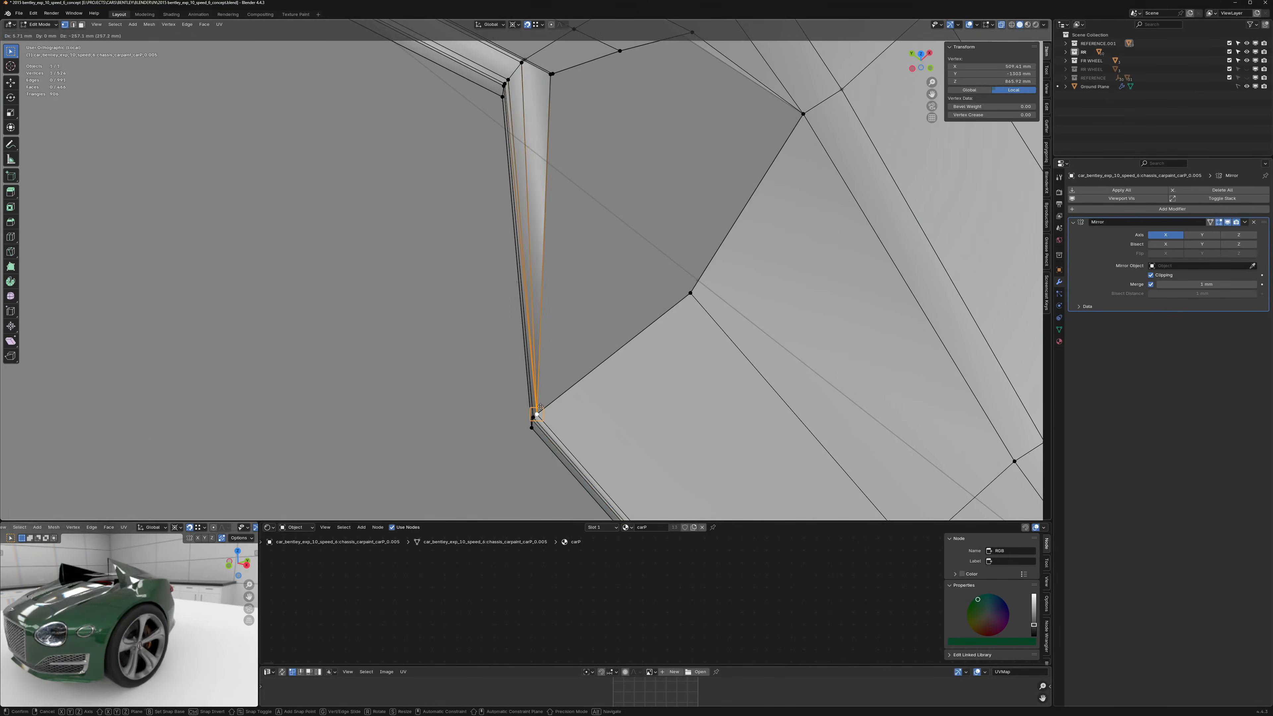
left_click(536, 415)
middle_click_drag(608, 232, 556, 289, "shift")
Step: Snap the two rear-panel edge vertices beside the remaining hole onto the facing front-panel edge vertex
left_click(491, 132)
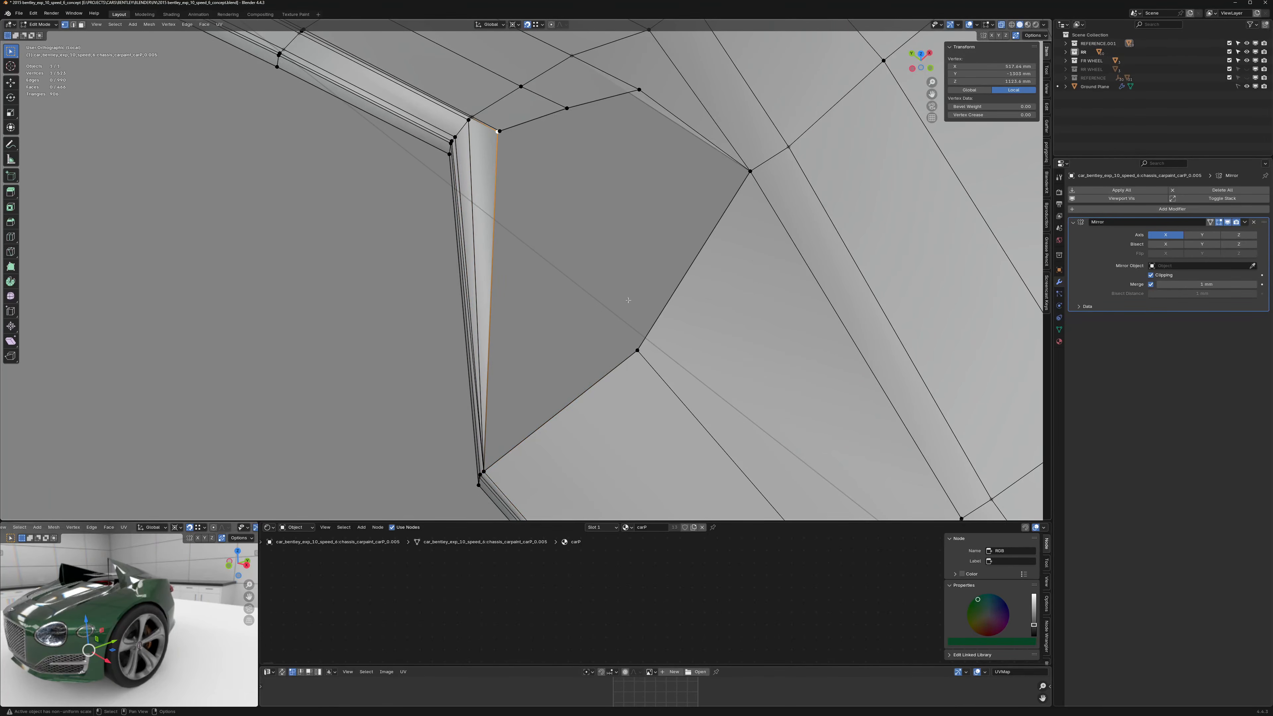
middle_click_drag(628, 300, 610, 295)
key("g")
left_click(677, 327)
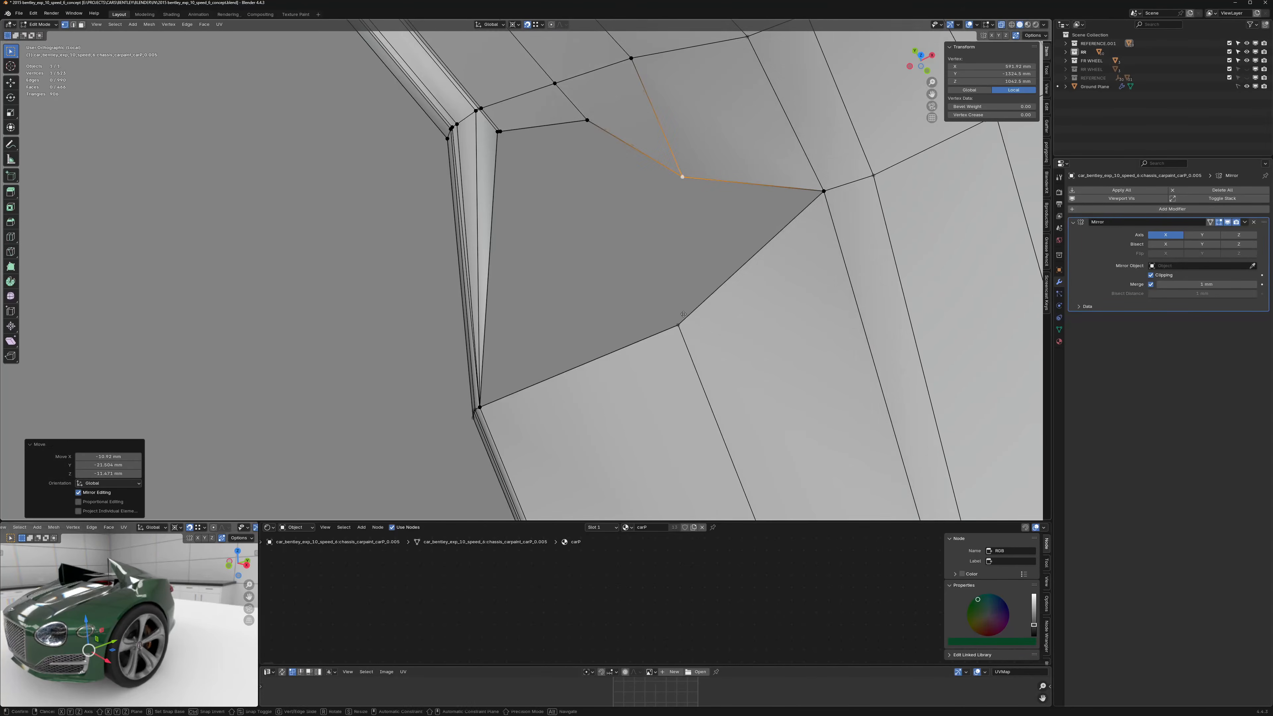
left_click(593, 130)
key("g")
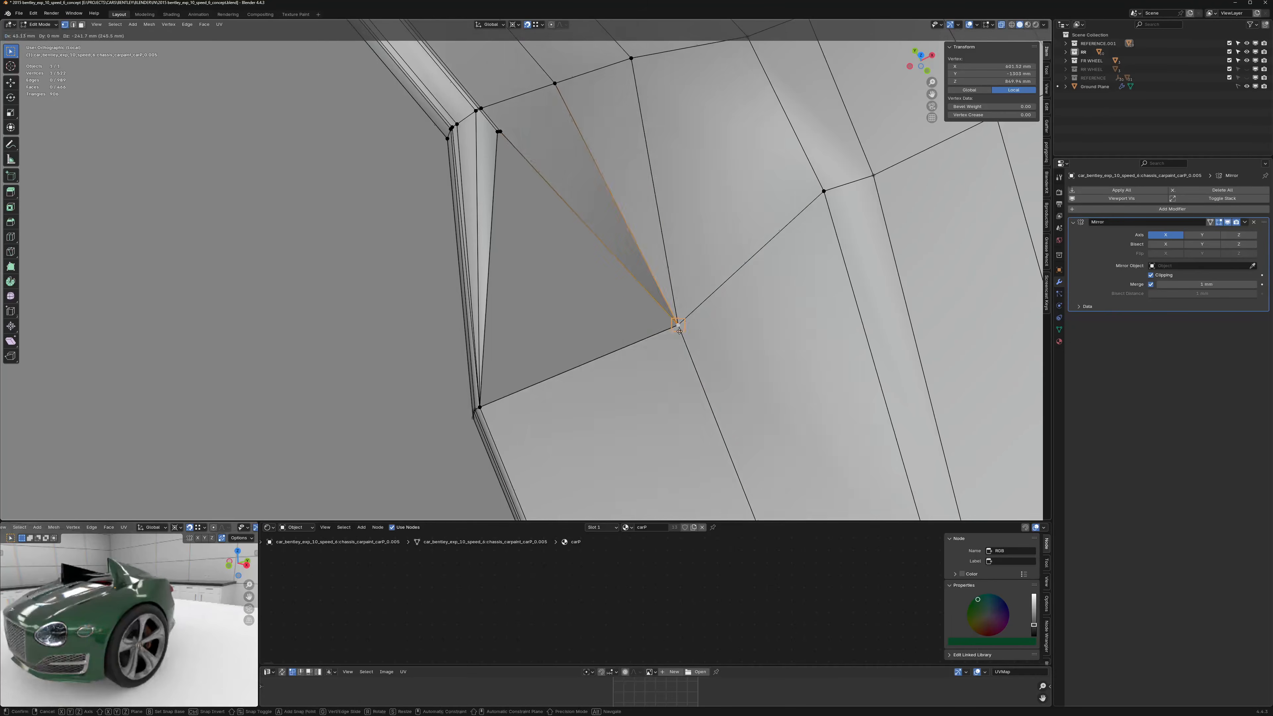
left_click(532, 156)
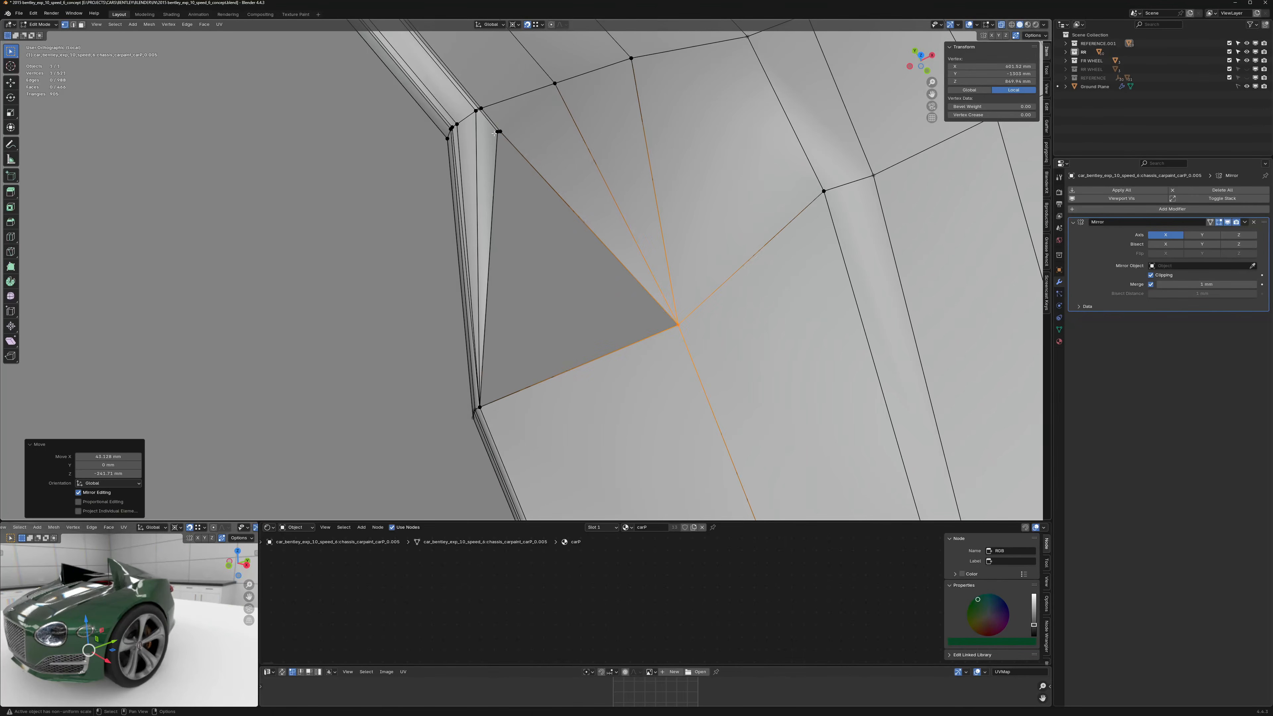
Step: Snap the last rear-panel vertices beside the lip onto the front panel's corner to close the gap
left_click(495, 133)
key("g")
left_click(484, 382)
left_click(505, 134)
key("g")
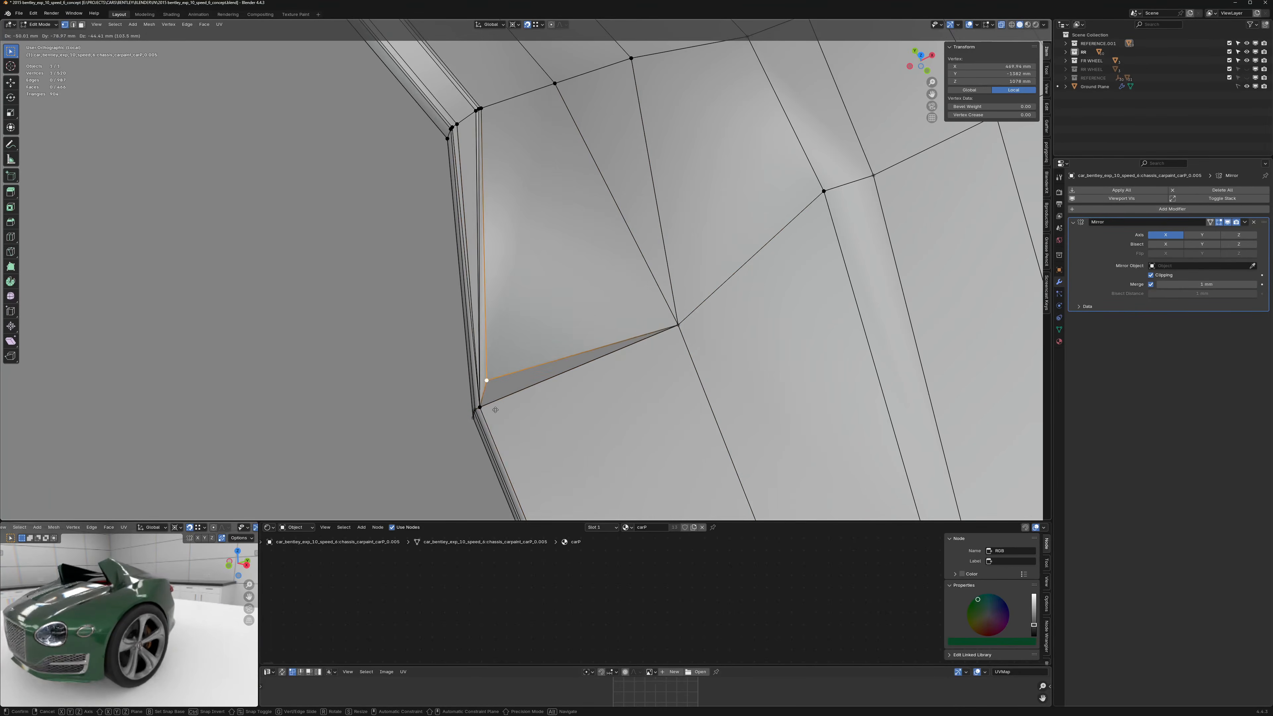
left_click(484, 396)
Step: Examine the closed seam and surrounding mesh from the side and above in Object Mode and Edit Mode
scroll(592, 326, "down", 5)
middle_click_drag(609, 322, 568, 273)
scroll(568, 273, "down", 6)
key("Tab")
middle_click_drag(619, 206, 622, 179, "shift")
left_click(623, 179)
key("Tab")
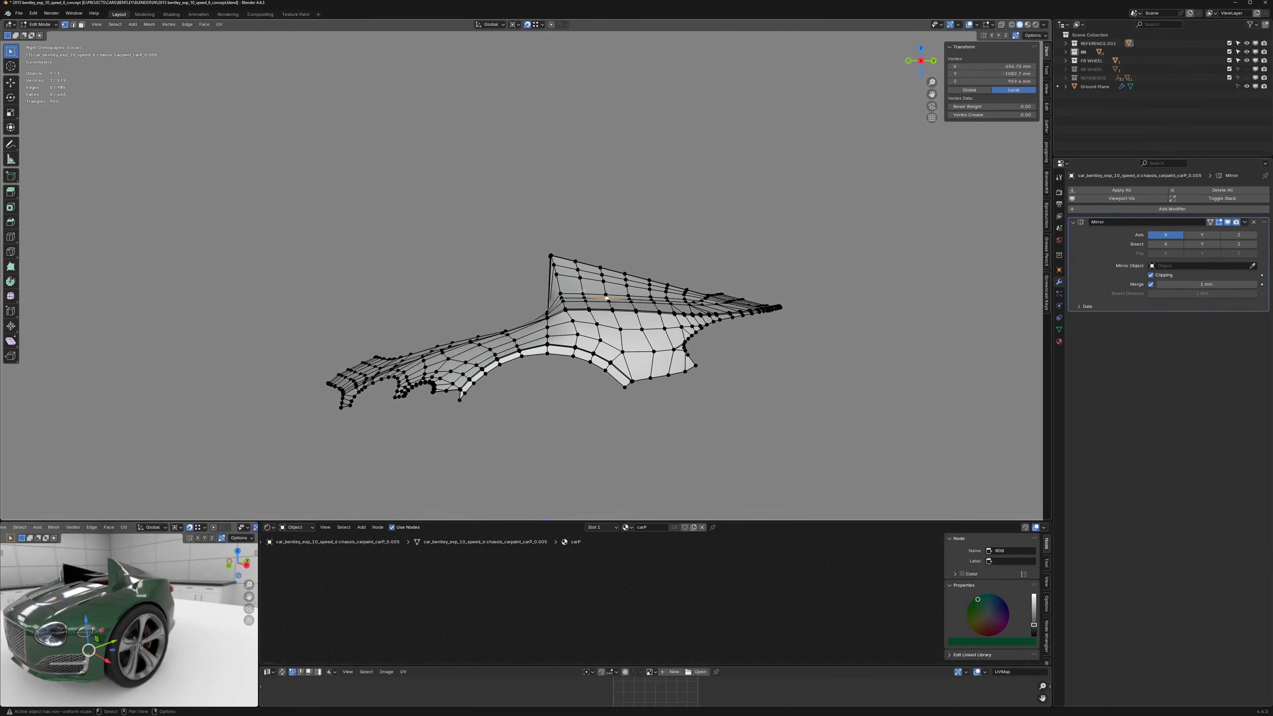
middle_click_drag(607, 275, 608, 329, "shift")
scroll(604, 282, "up", 5)
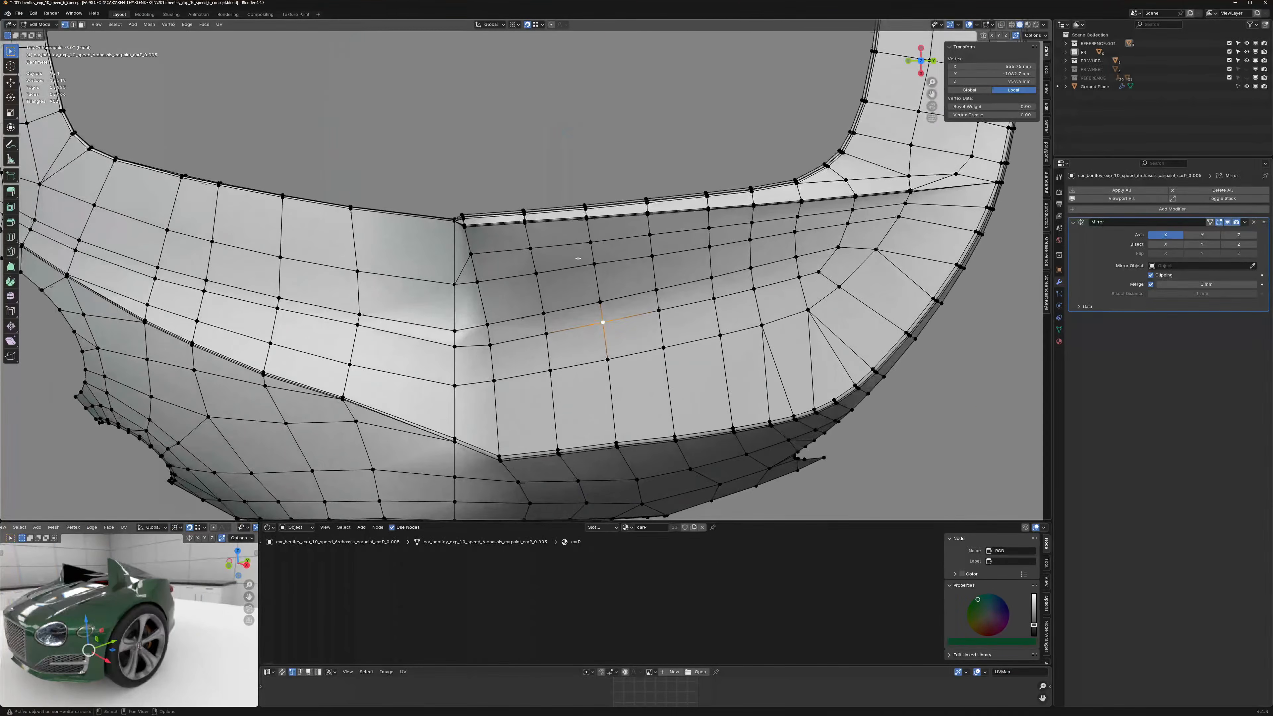
middle_click_drag(500, 208, 416, 335)
scroll(892, 216, "up", 6)
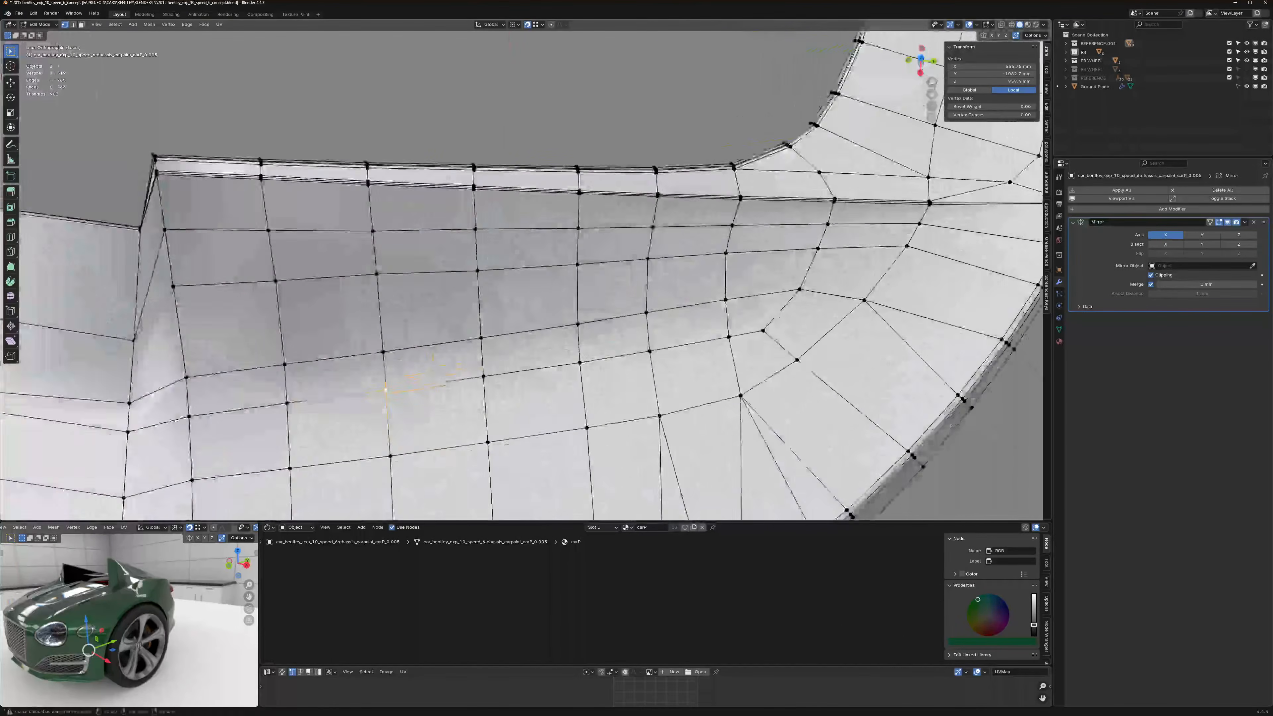
Step: Select the inner edge path beside the opening's lip and edge-slide it fully onto the neighbouring edge row
scroll(909, 194, "down", 6)
middle_click_drag(488, 288, 600, 223)
scroll(600, 223, "up", 2)
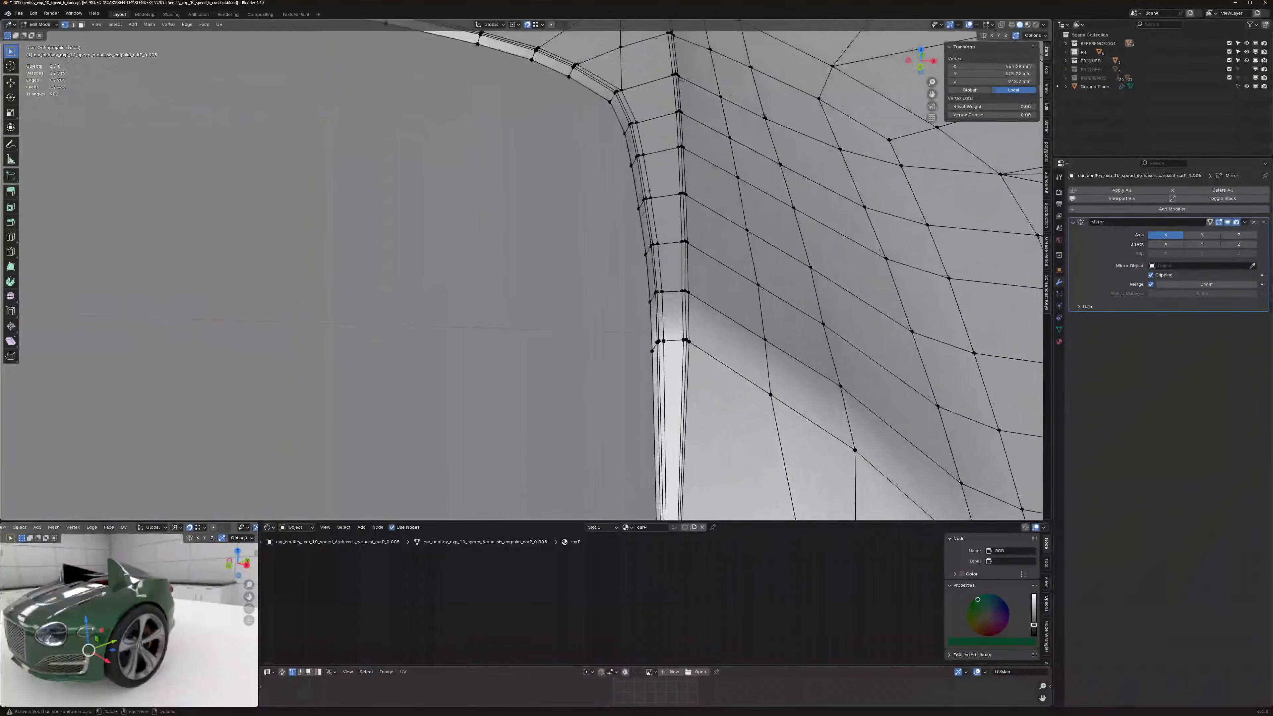
left_click(682, 345, "ctrl")
key("g")
key("g")
left_click(731, 331)
middle_click_drag(741, 313, 719, 297)
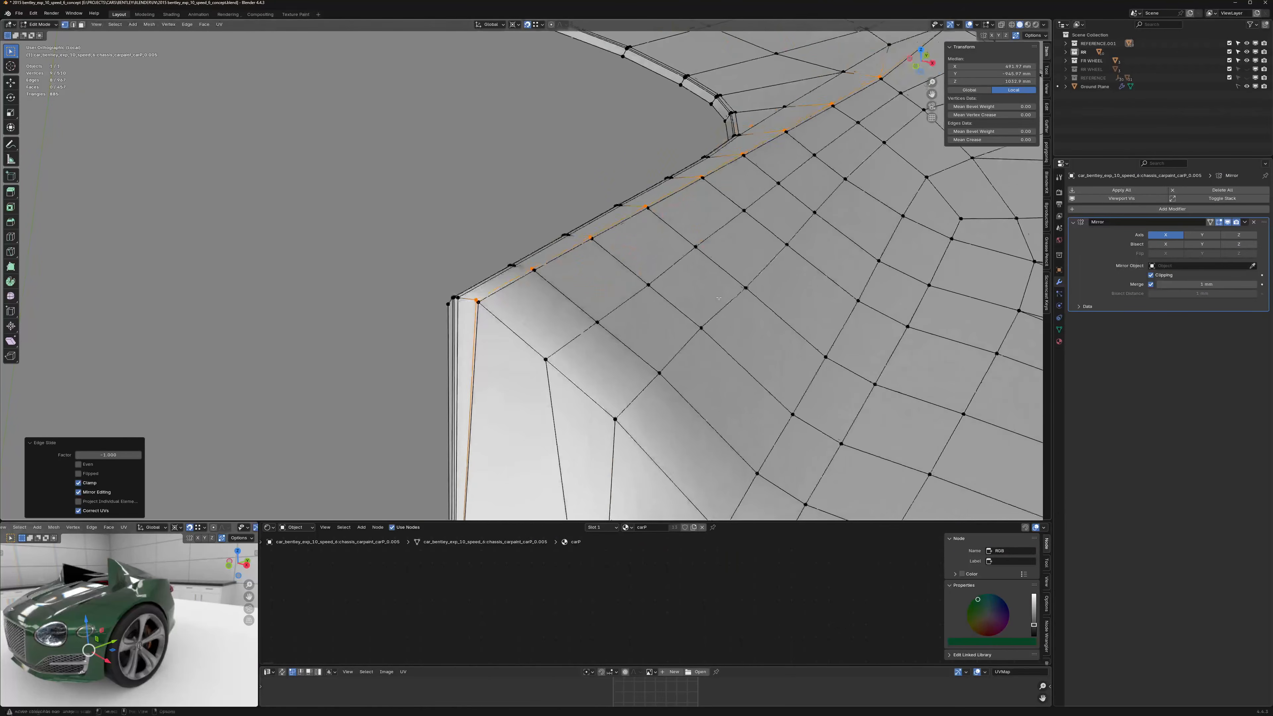
Step: Slide the next edge path along the opening's corner lip fully onto its adjacent row with a factor of 1.000
left_click(884, 78)
middle_click_drag(884, 79, 904, 77)
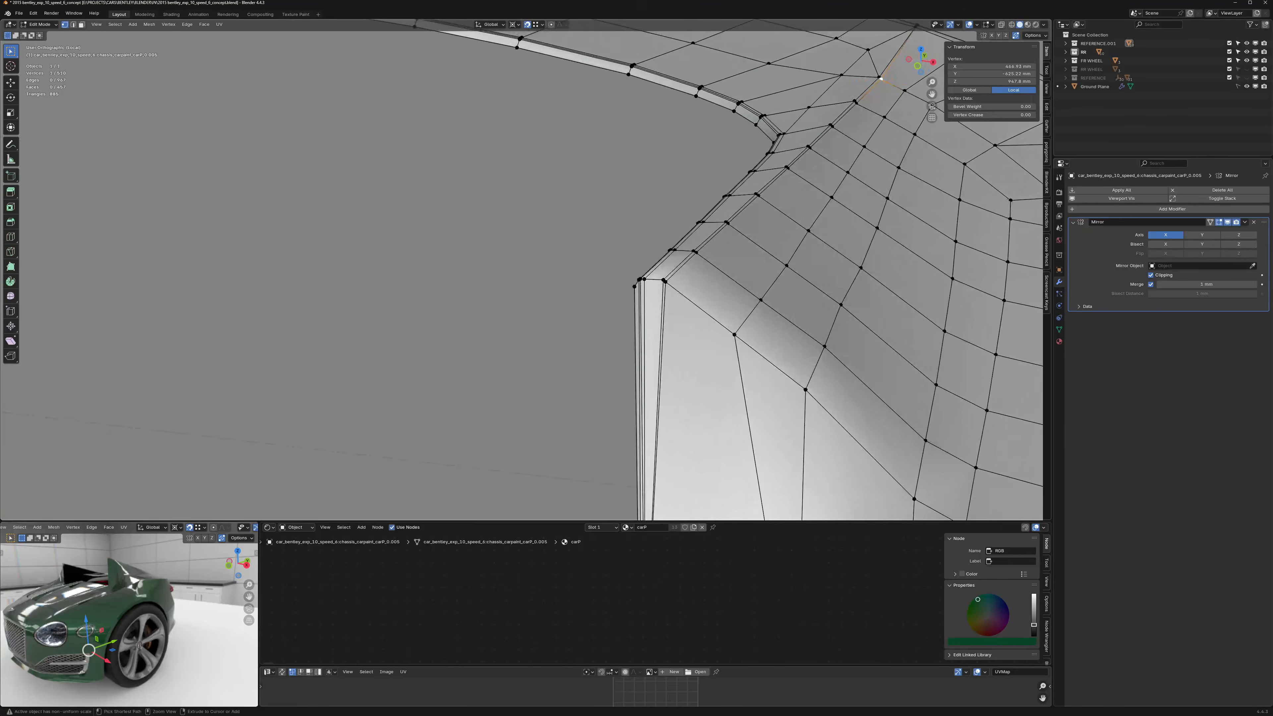
left_click(663, 287, "ctrl")
key("g")
left_click(505, 256)
middle_click_drag(506, 256, 531, 260)
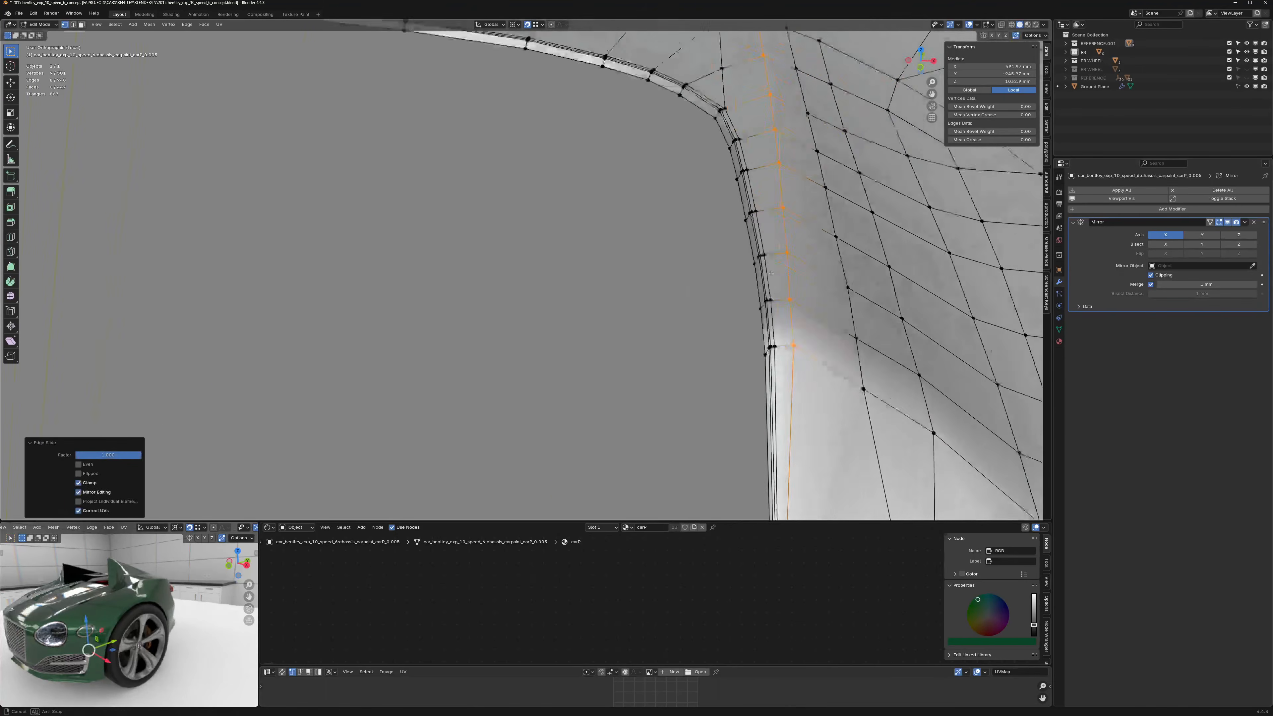
Step: Edge-slide the rear panel's border path, up to the corner, fully onto the adjacent lip edge with a factor of 1.000
scroll(694, 250, "down", 7)
middle_click_drag(695, 249, 189, 379)
left_click(329, 167)
left_click(610, 203, "ctrl")
middle_click_drag(607, 200, 581, 309, "shift")
scroll(581, 310, "up", 7)
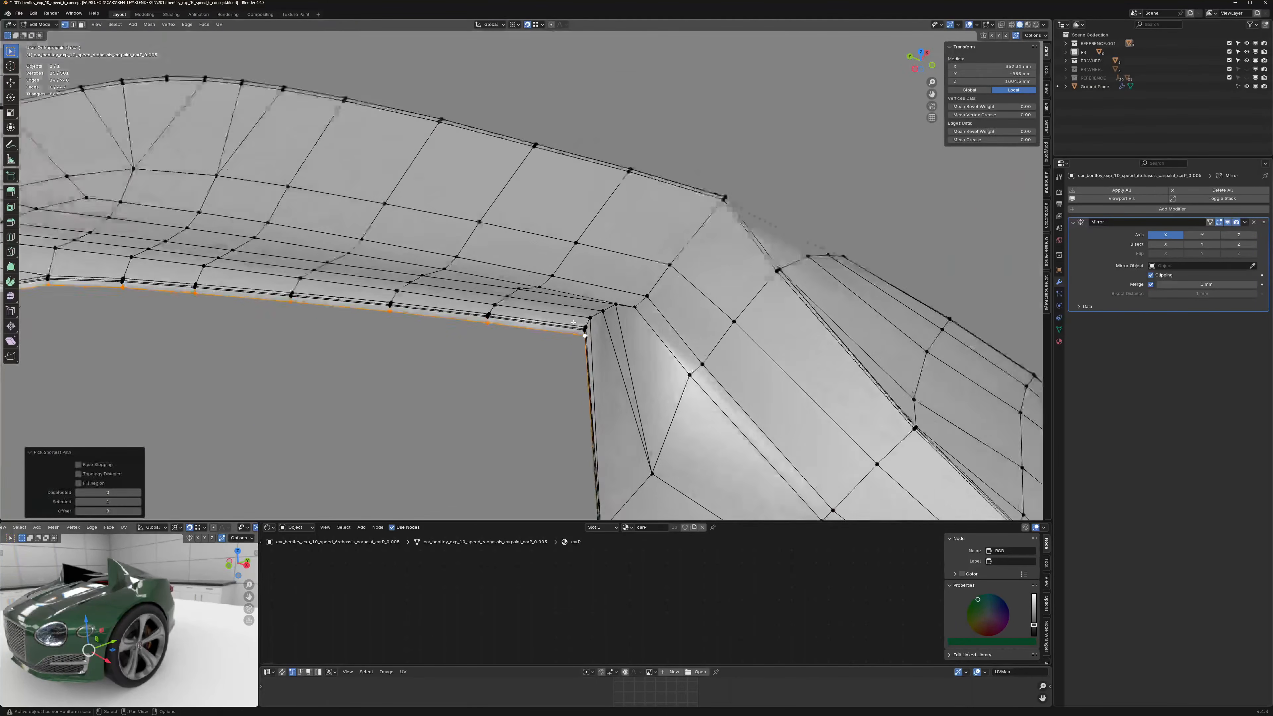
key("g")
key("g")
left_click(572, 223)
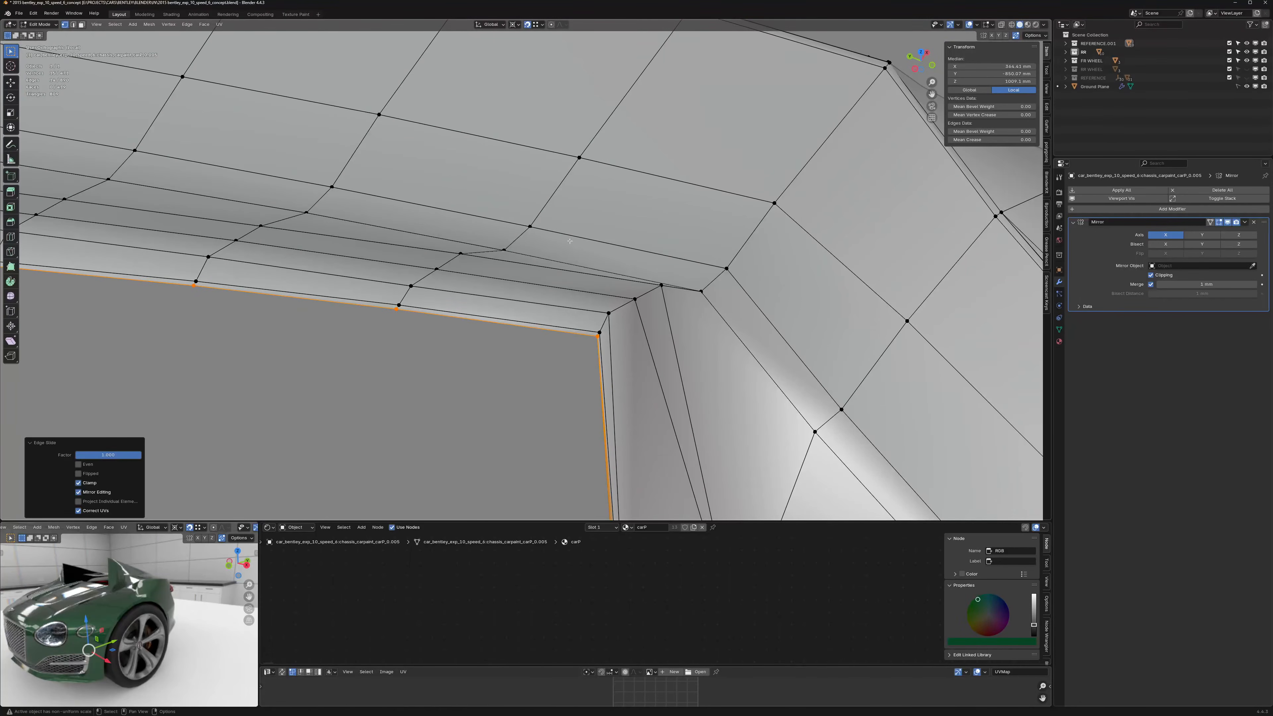
Step: Examine the simplified lip edges and the fender mesh from above and from the side
scroll(587, 268, "down", 7)
middle_click_drag(586, 269, 600, 279, "alt")
scroll(524, 273, "up", 4)
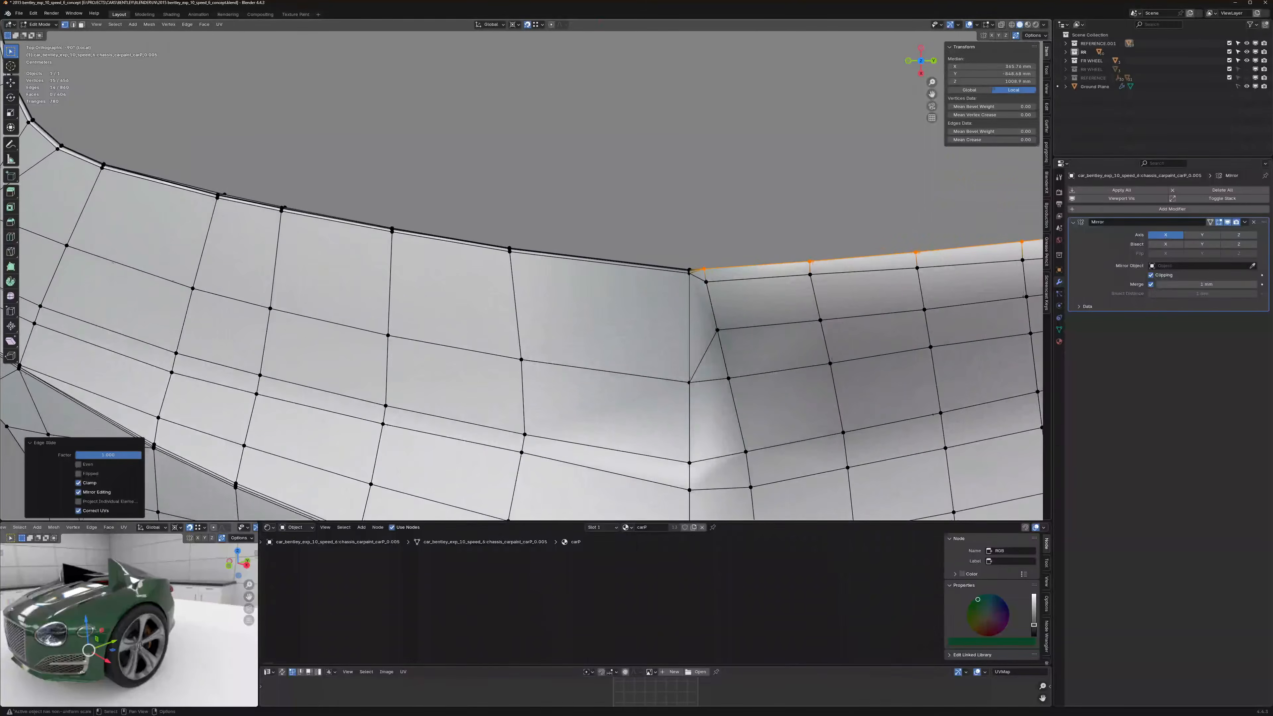
scroll(640, 271, "down", 7)
middle_click_drag(705, 291, 662, 205)
scroll(716, 247, "up", 2)
middle_click_drag(651, 273, 622, 261)
scroll(609, 255, "up", 4)
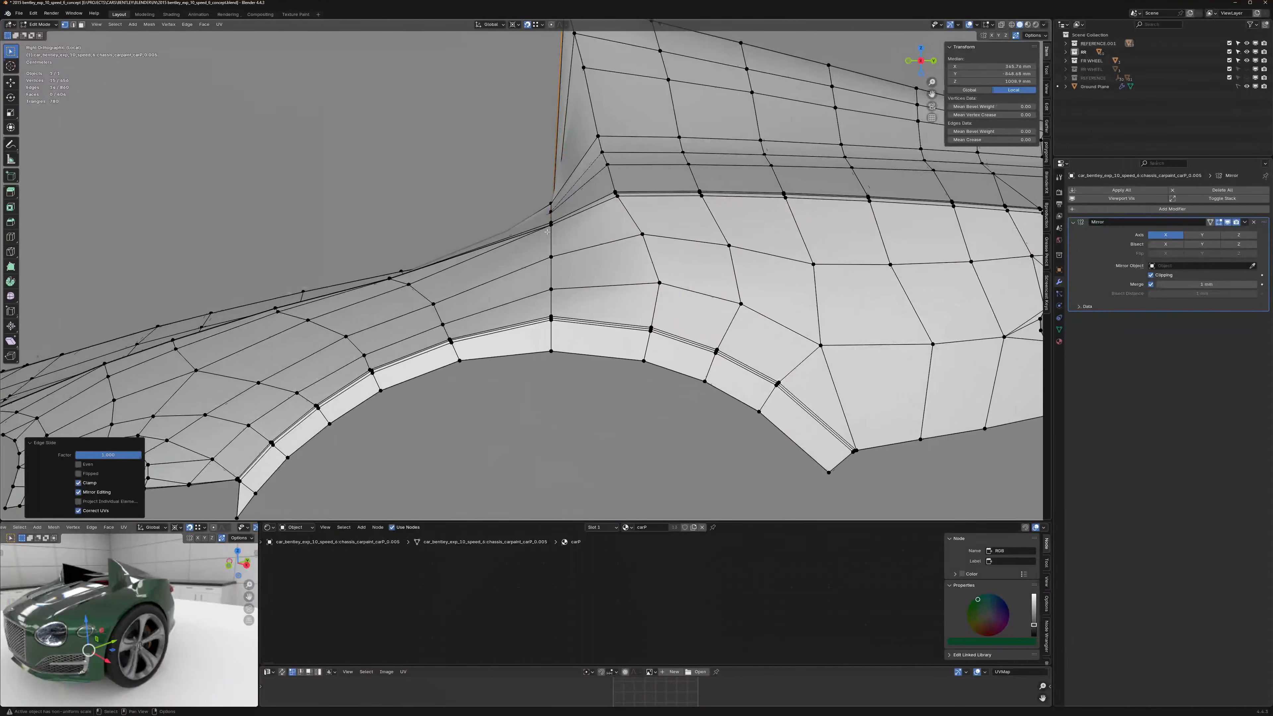
Step: With the pivot on Active Element and snapping off, lower the fender crease vertices above the wheel arch in side view
mouse_move(548, 231)
middle_mouse_down()
mouse_move(544, 266)
mouse_move(546, 238)
middle_mouse_up()
left_click_drag(617, 194, 630, 208)
scroll(662, 200, "down", 1)
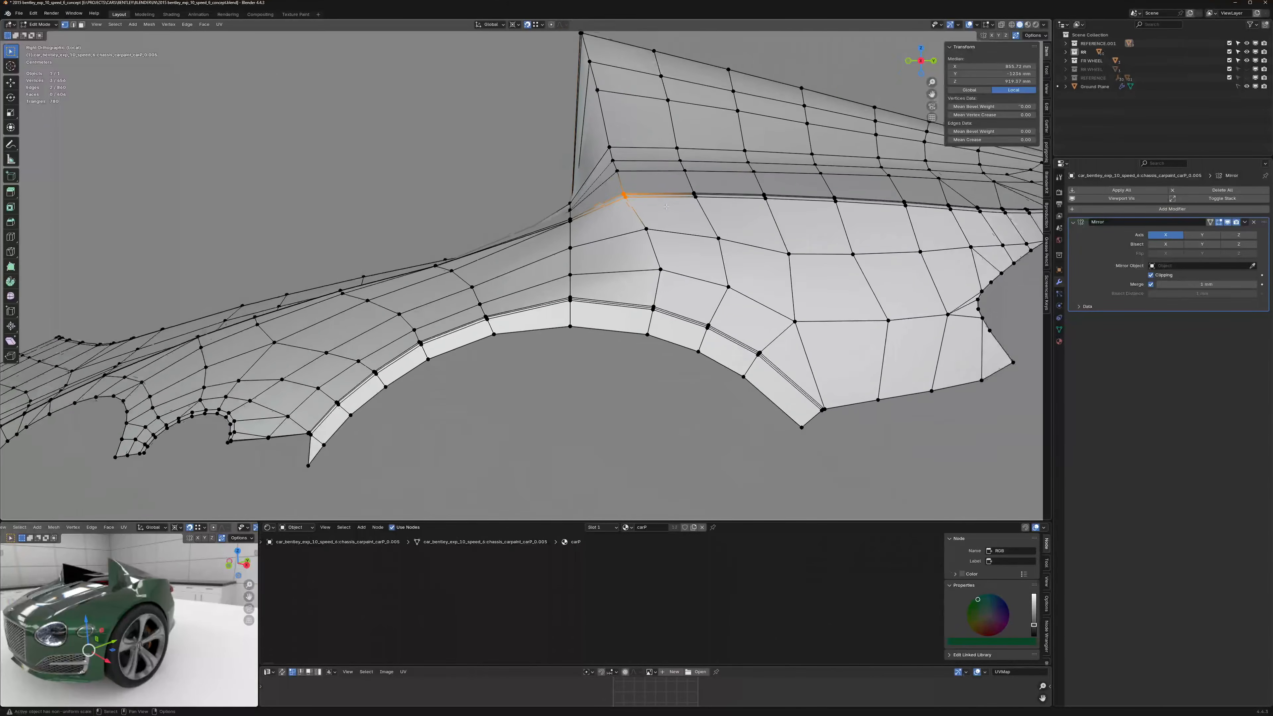
middle_click_drag(662, 200, 618, 233, "shift")
key("period")
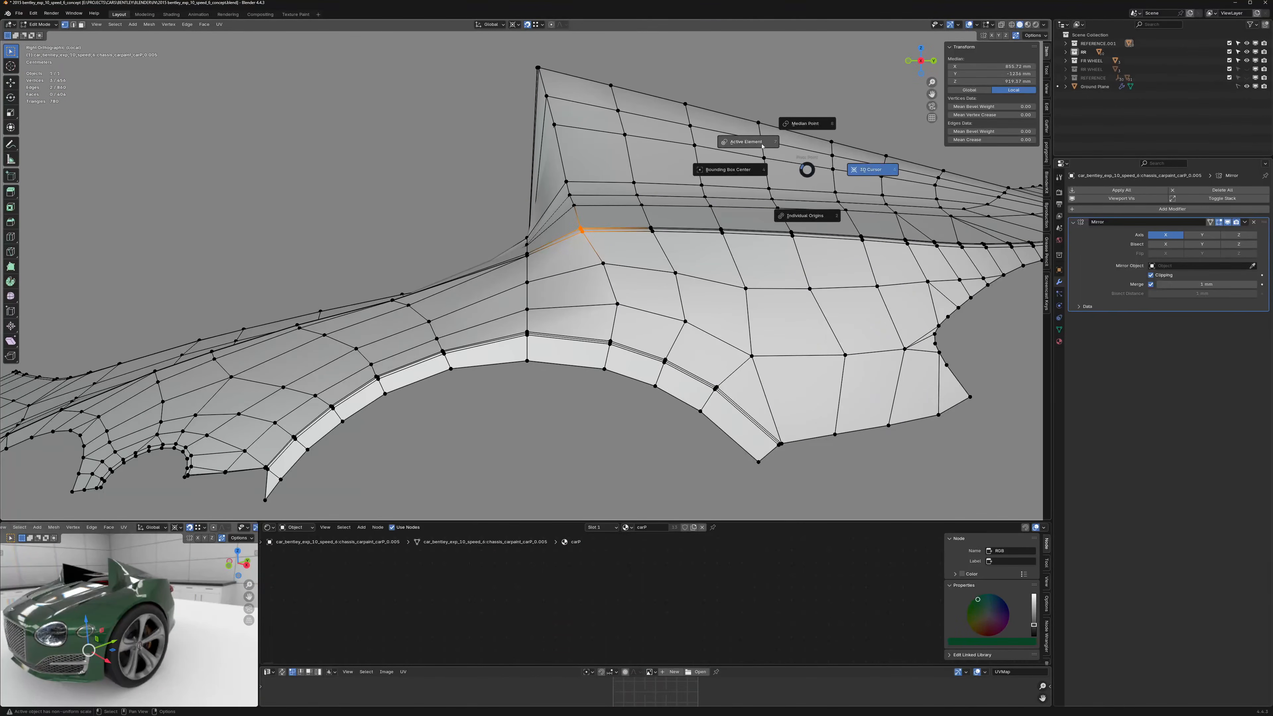
left_click(747, 142)
left_click_drag(580, 195, 722, 203)
key("ctrl+z")
key("shift+Tab")
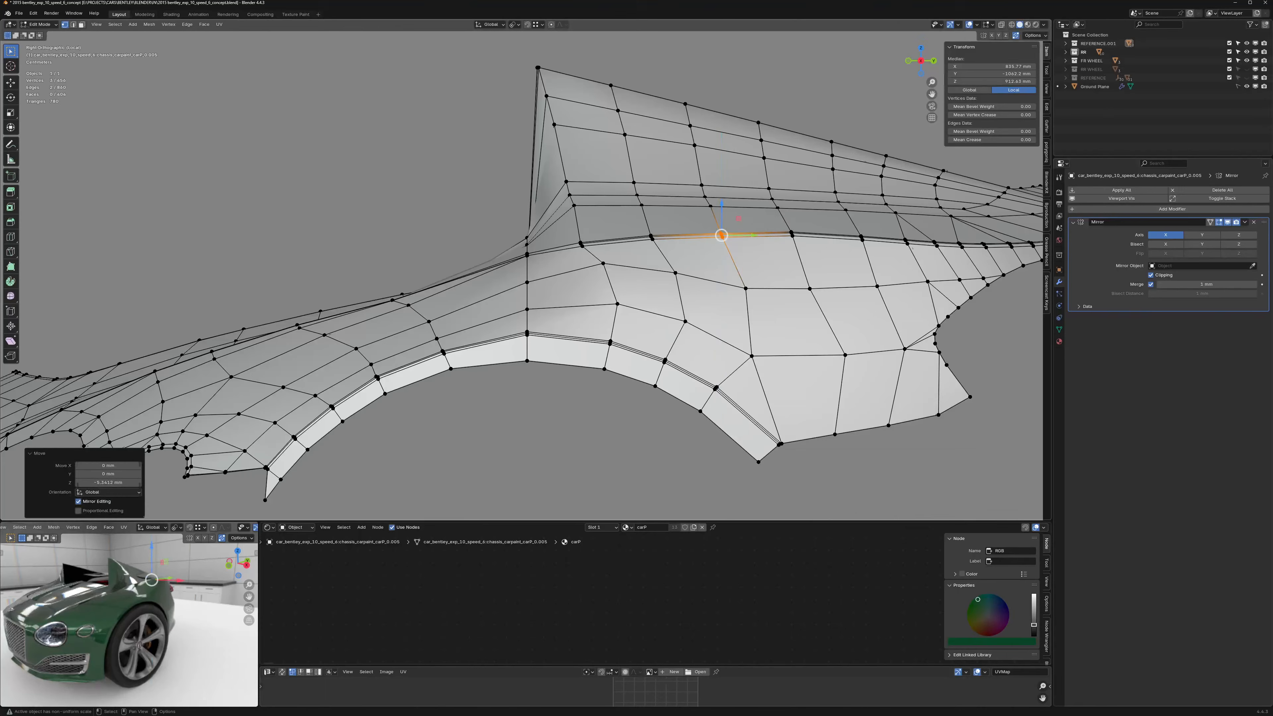
Step: Reposition the fender vertices between the crease and the wheel arch to even out the edge flow
left_click(616, 260)
left_click_drag(603, 263, 674, 321)
left_click(675, 272)
left_click(617, 303)
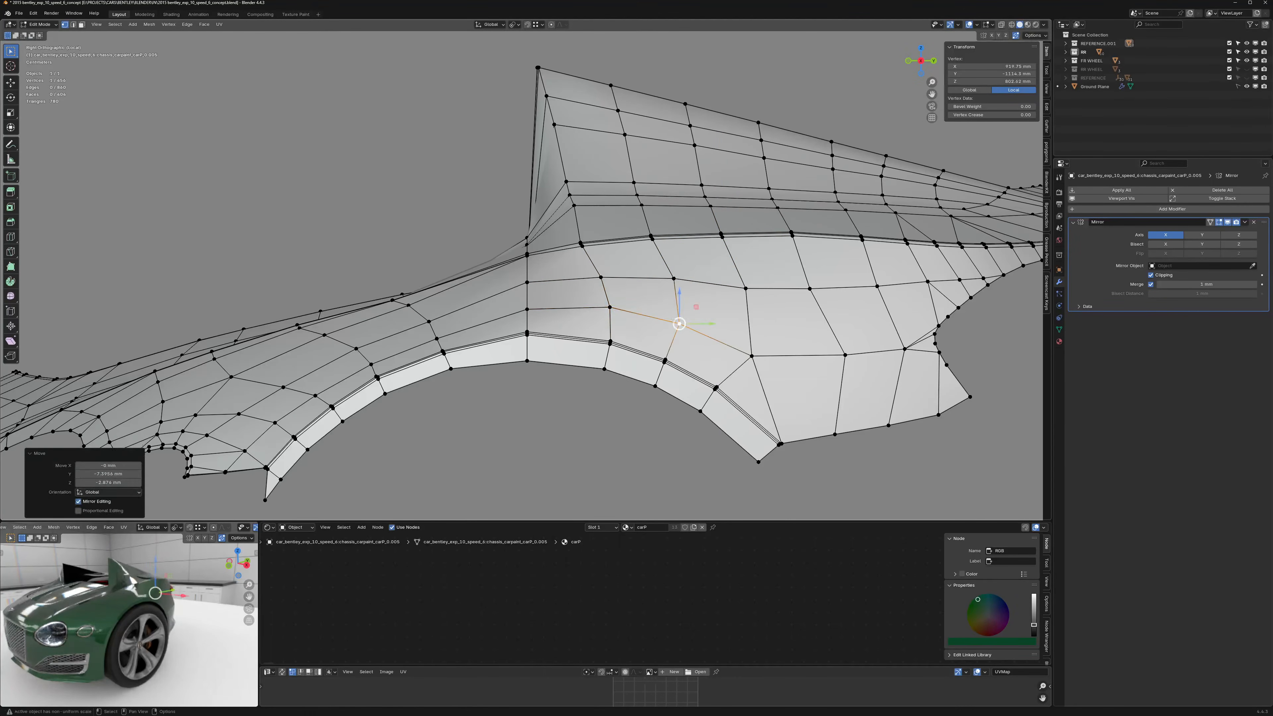
Step: Select the raised upper rows of the rear fender and shear them down in side view with an offset of about 0.42
middle_click_drag(535, 95, 490, 340)
left_click_drag(483, 150, 756, 208)
middle_click_drag(756, 209, 738, 154)
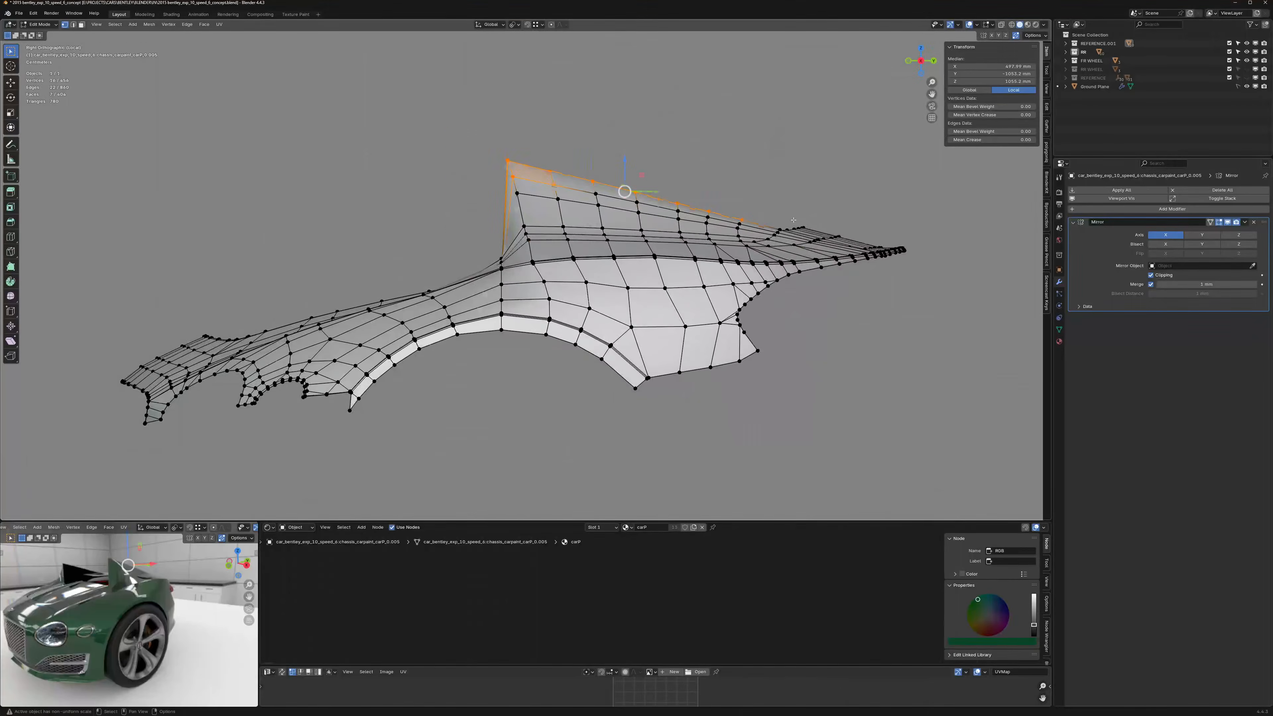
scroll(793, 219, "up", 3)
middle_click_drag(793, 220, 704, 158)
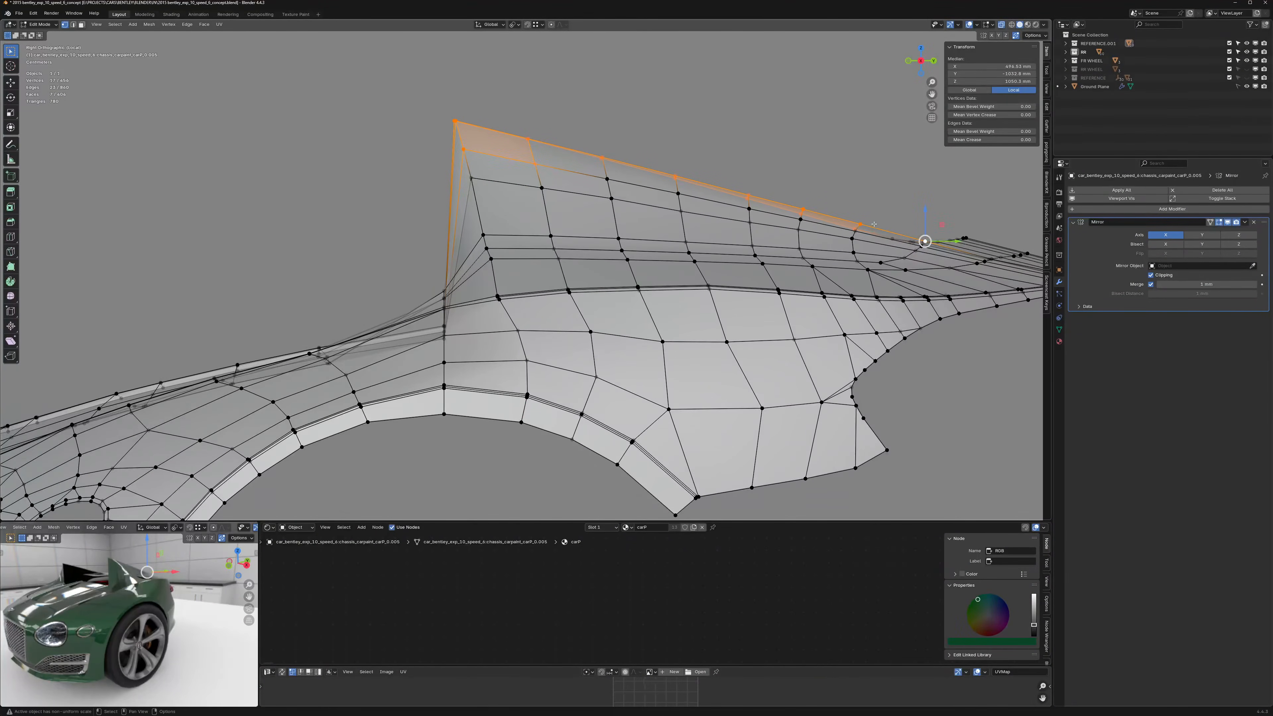
key("ctrl+alt+shift+s")
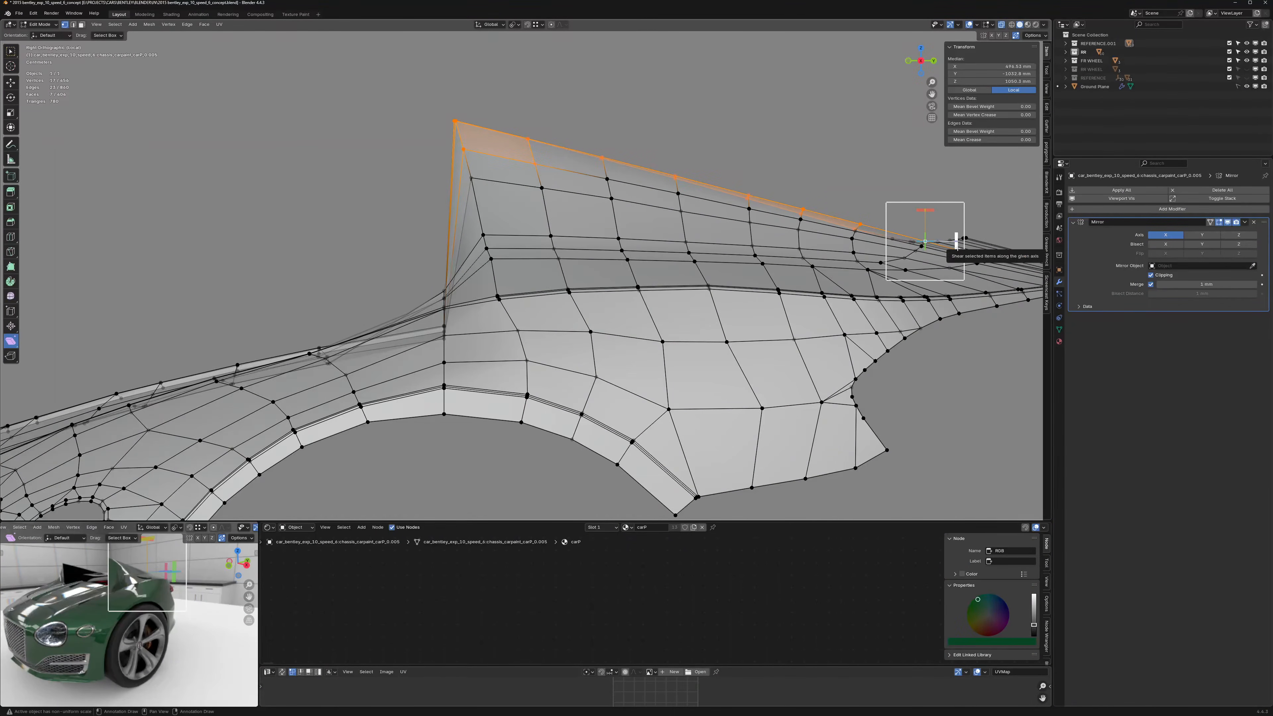
key("KP_Divide")
key("KP_Divide")
left_click_drag(412, 128, 750, 205)
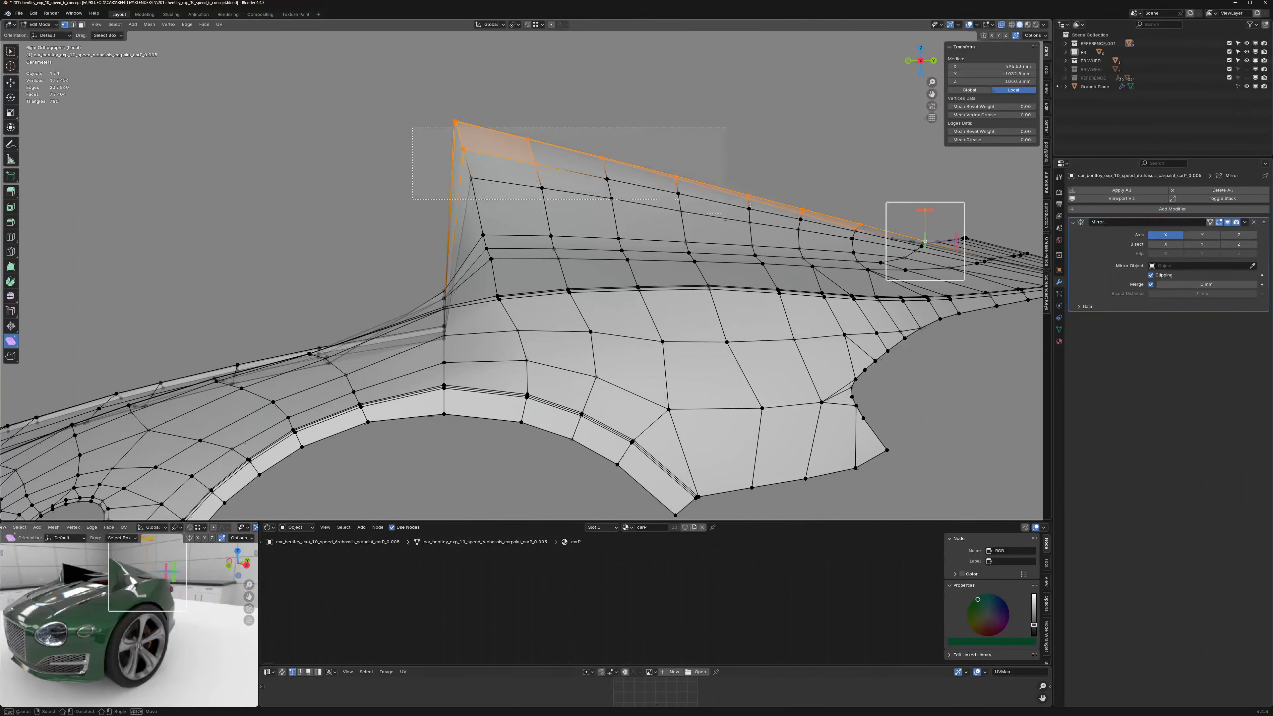
left_click_drag(865, 241, 867, 242)
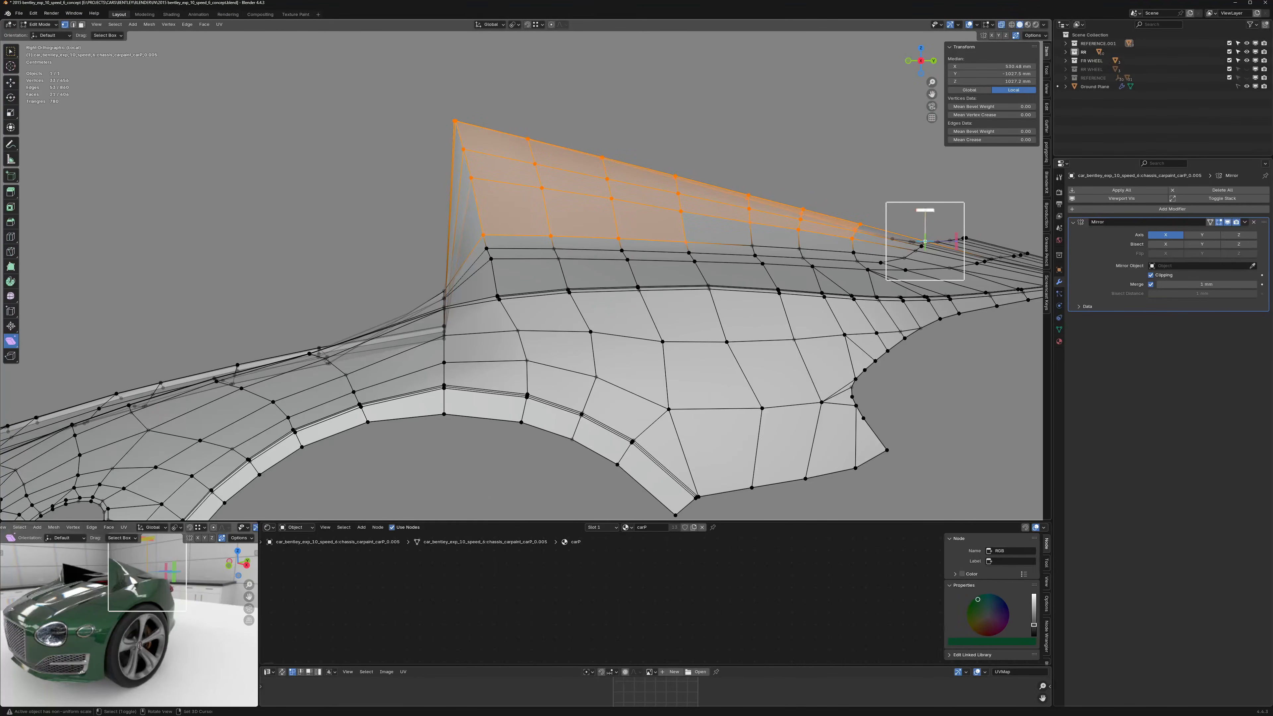
left_click_drag(925, 210, 985, 146)
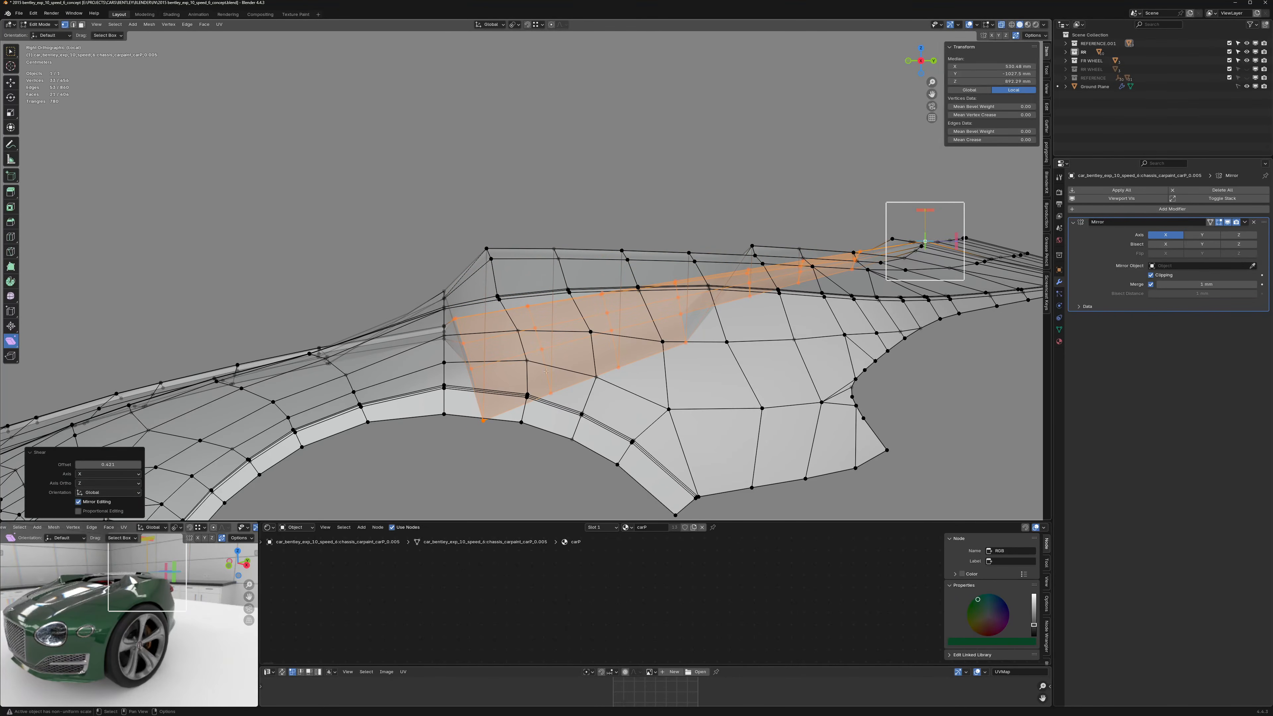
Step: Deselect the fender's upper border vertices and shear the remaining inner rows slightly upward in side view
left_click(458, 318, "ctrl")
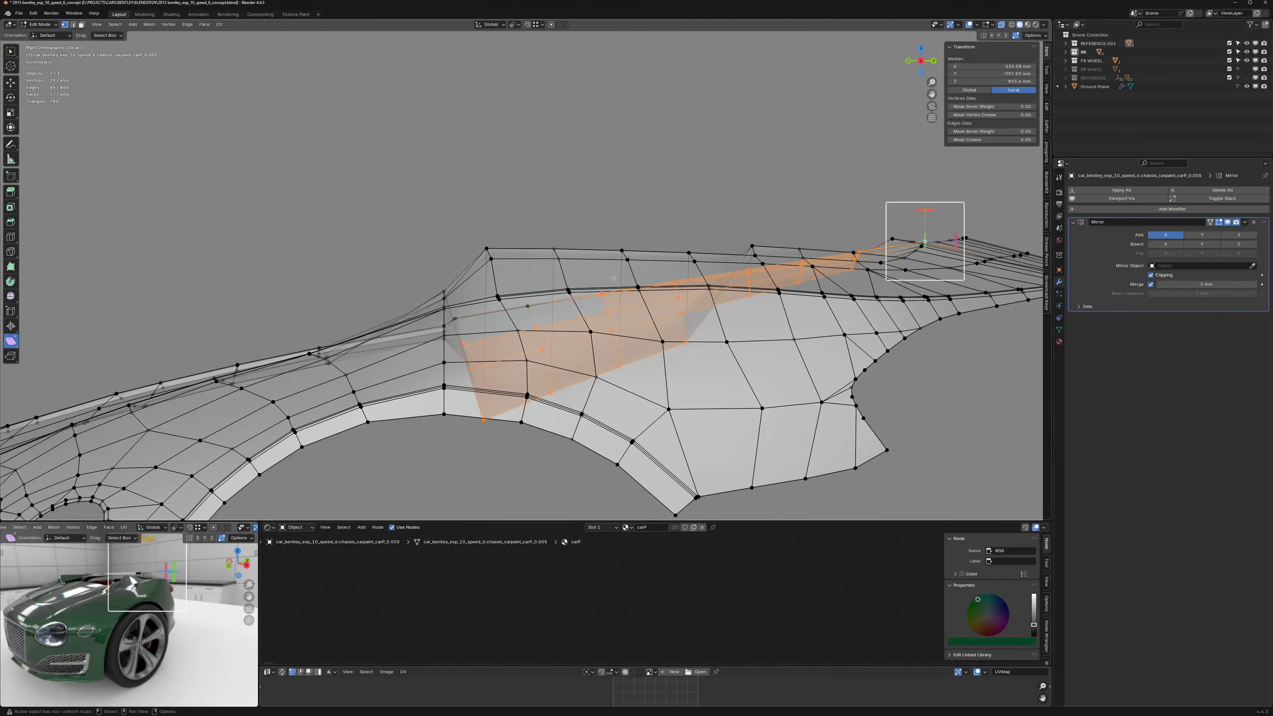
middle_click_drag(613, 278, 606, 326)
left_click_drag(580, 225, 703, 282, "ctrl")
left_click_drag(876, 220, 847, 234, "ctrl")
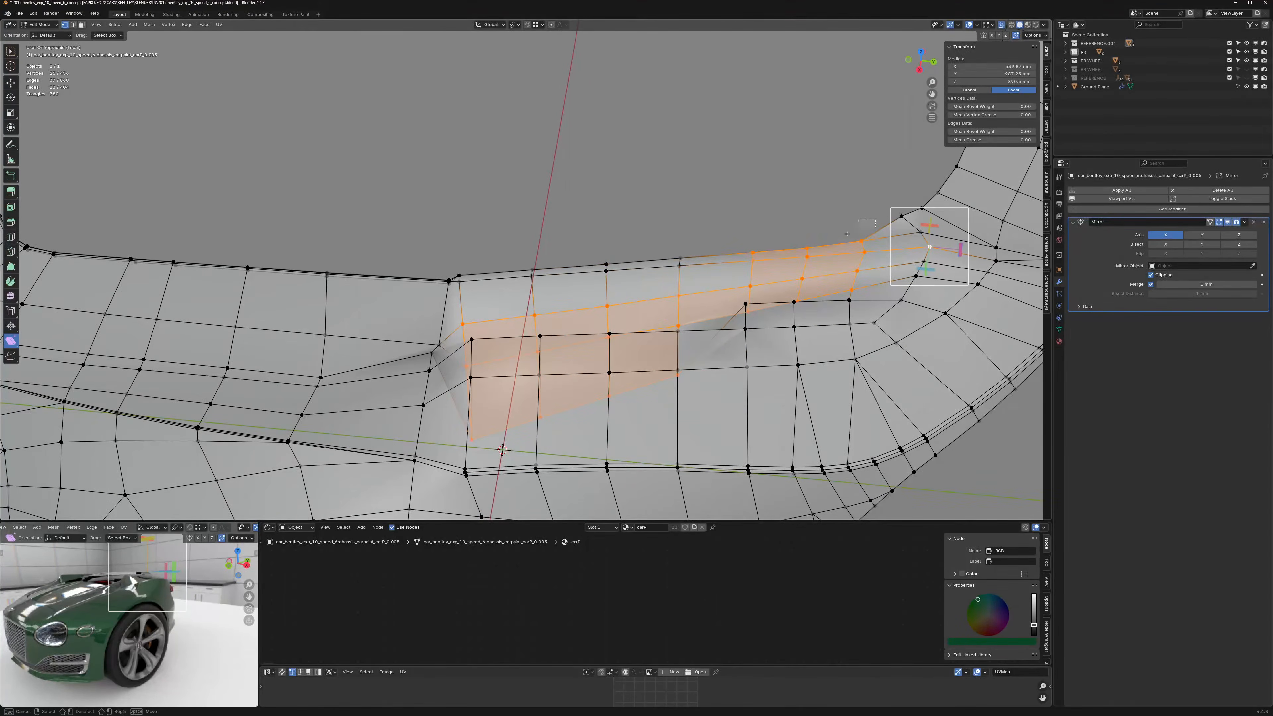
left_click_drag(736, 268, 736, 269, "ctrl")
key("KP_3")
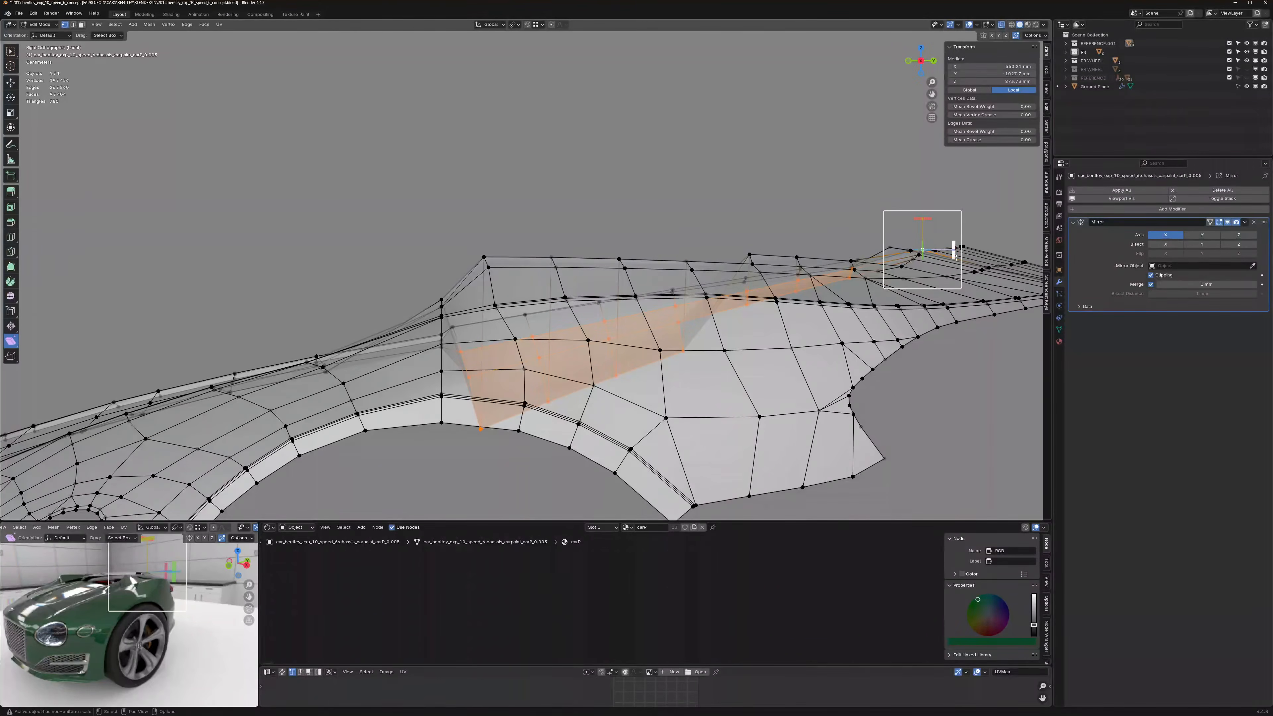
left_click_drag(953, 250, 920, 248)
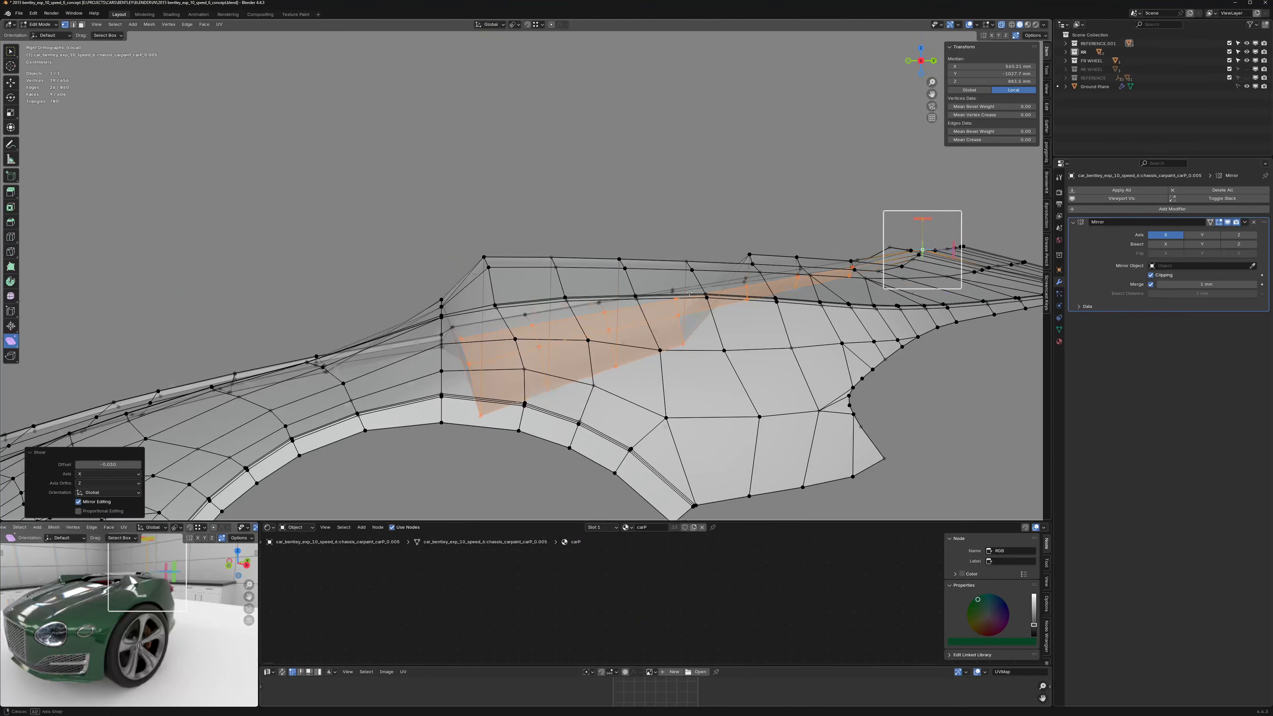
Step: Shear the selected inner fender rows slightly outward from the opening in the top view
middle_click_drag(920, 249, 672, 445)
middle_click_drag(697, 385, 897, 474)
middle_click_drag(897, 473, 848, 421, "shift")
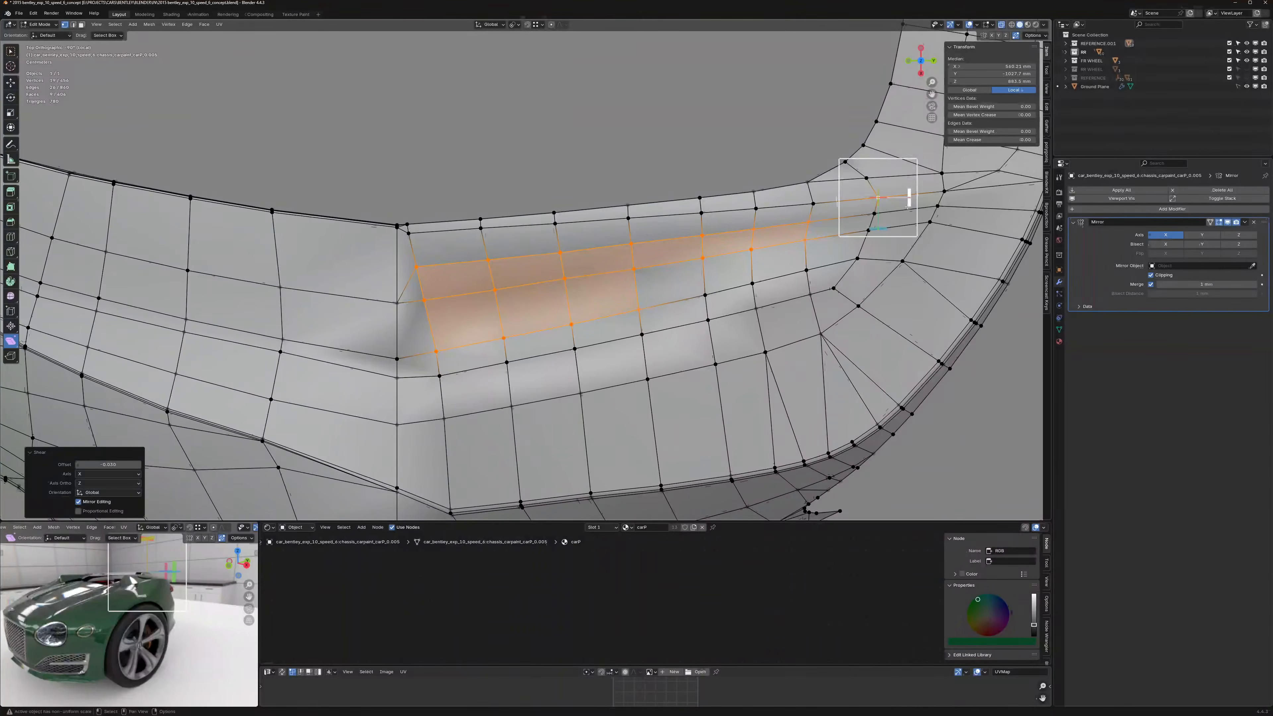
left_click_drag(908, 207, 907, 216)
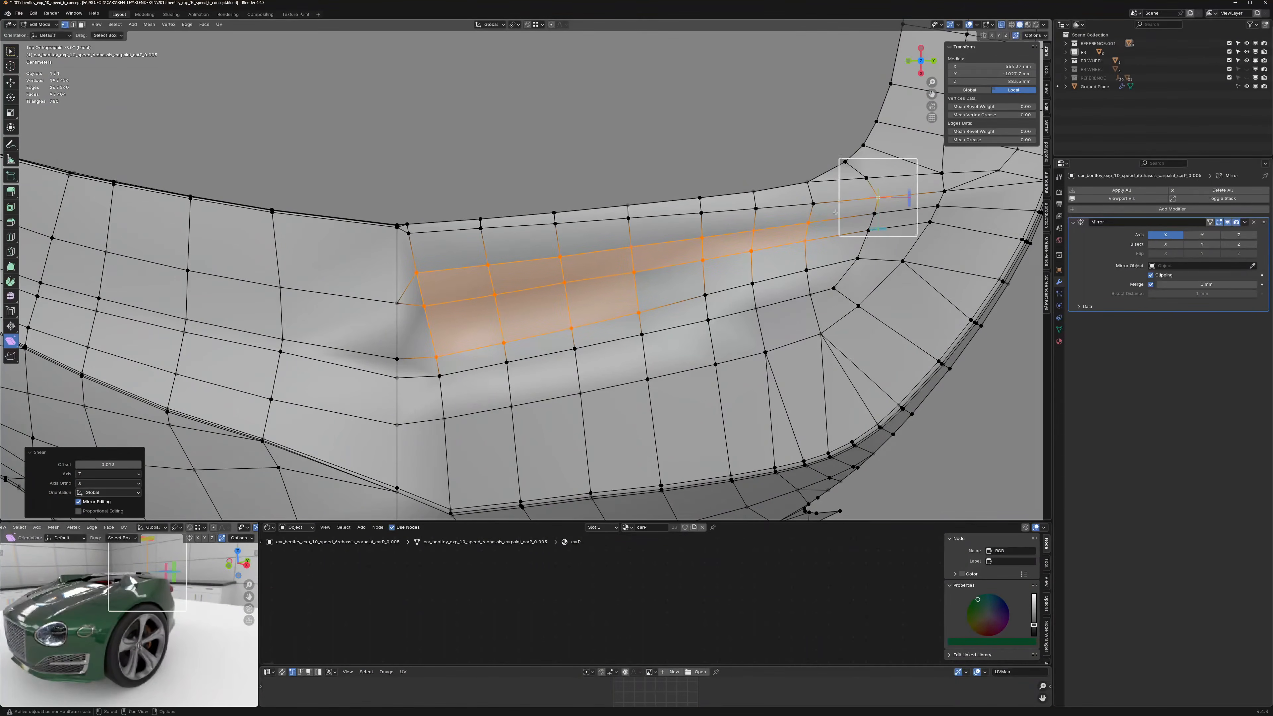
Step: Slide the uppermost inner edge path and the vertex at its end fully onto the edge row below
left_click(415, 271)
left_click(805, 221, "ctrl")
key("g")
key("g")
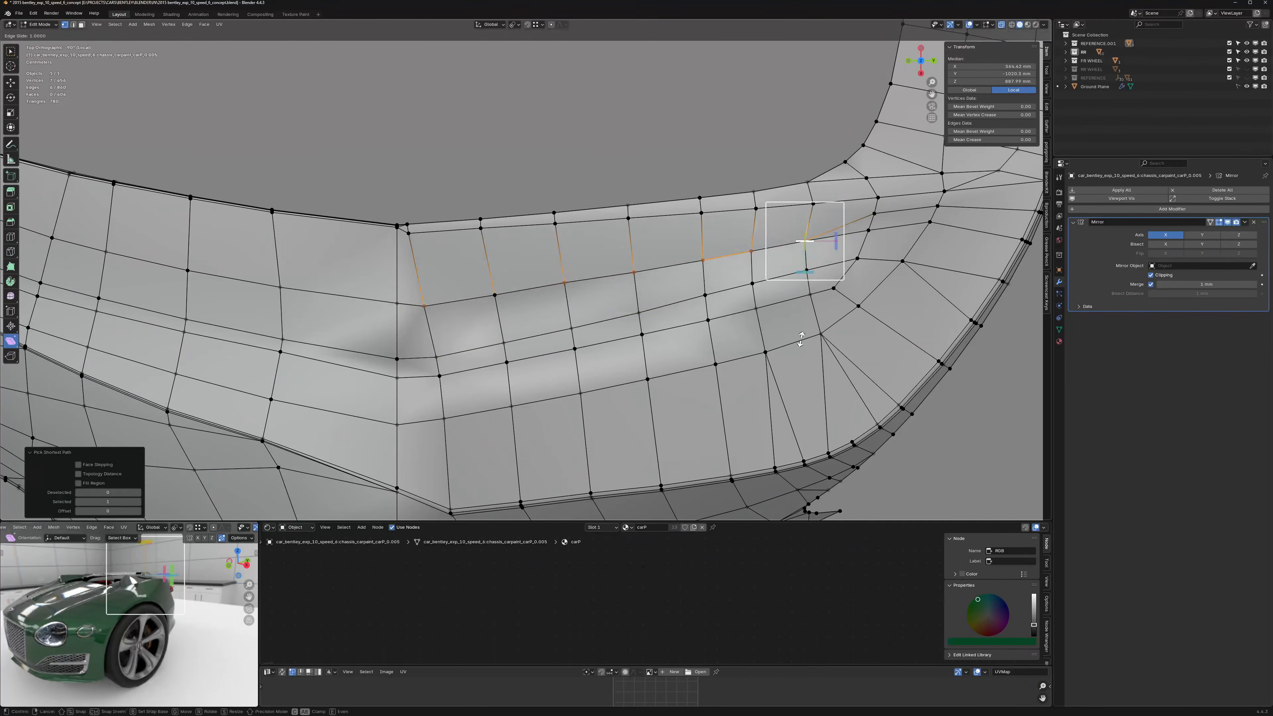
left_click(803, 341)
left_click(875, 215)
key("g")
key("g")
left_click(859, 271)
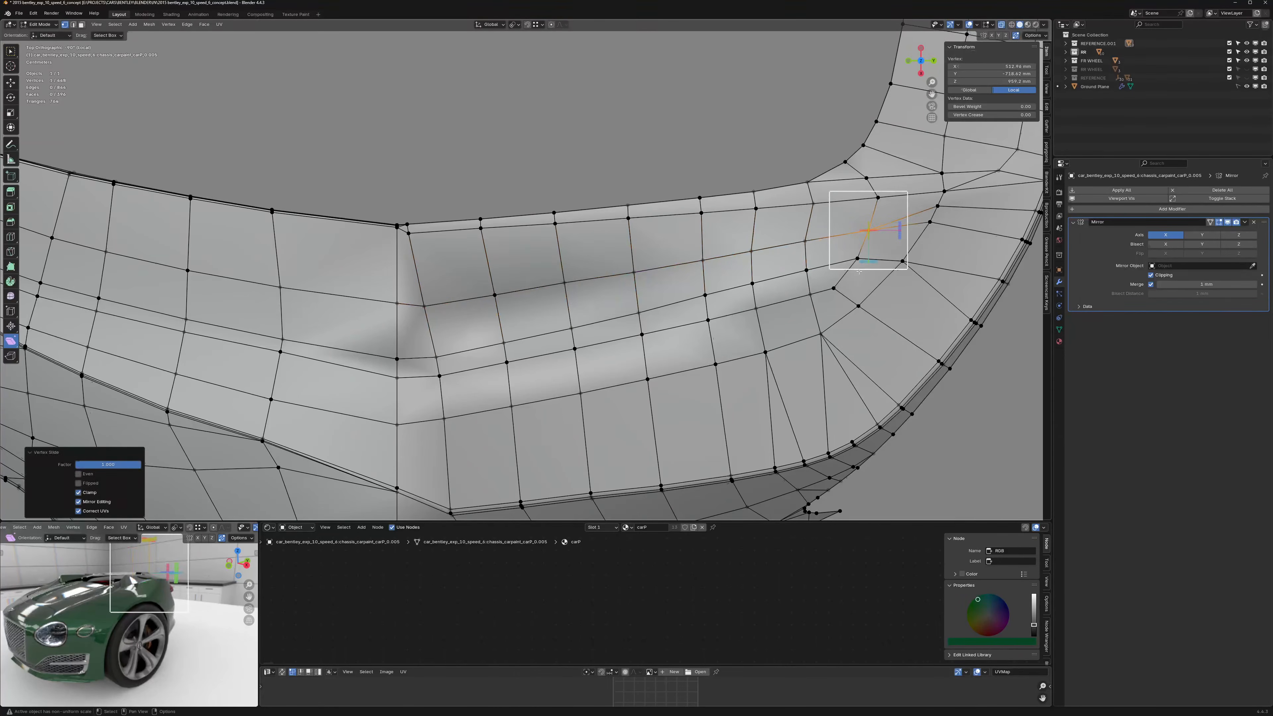
Step: Try to shear the whole sunken inner edge path upward in side view
left_click(436, 356)
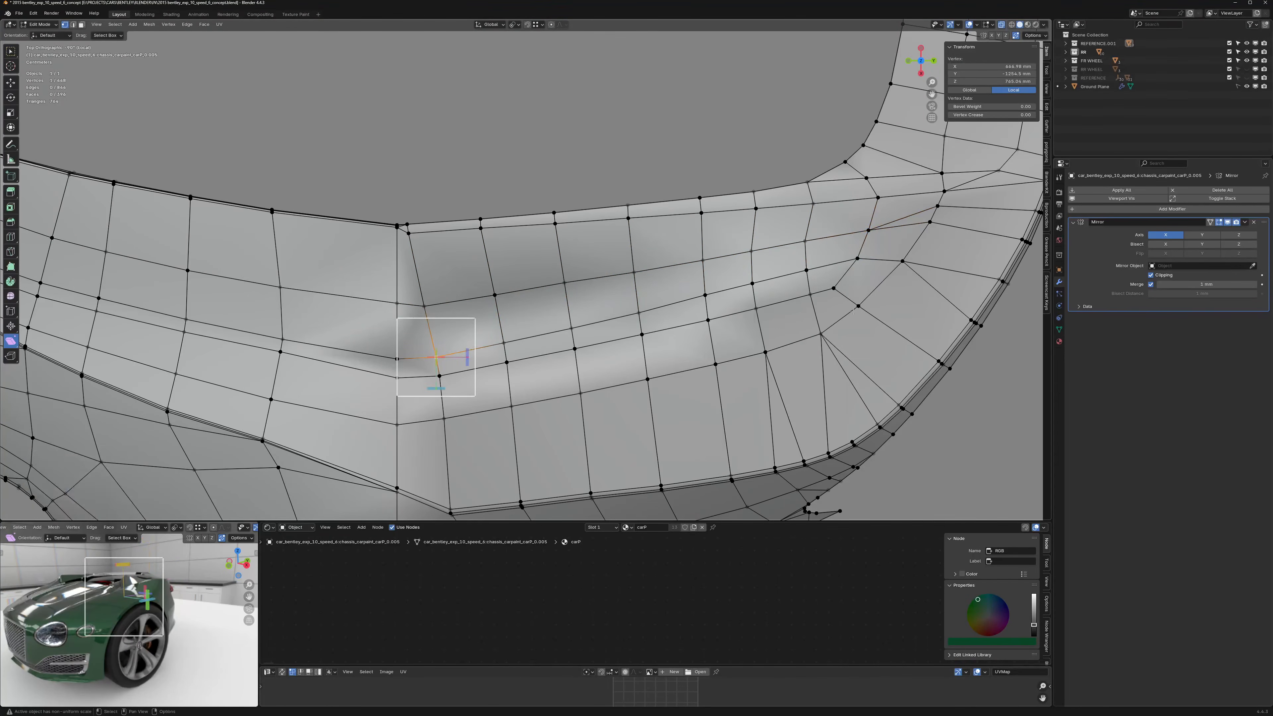
left_click(858, 261, "ctrl")
key("KP_3")
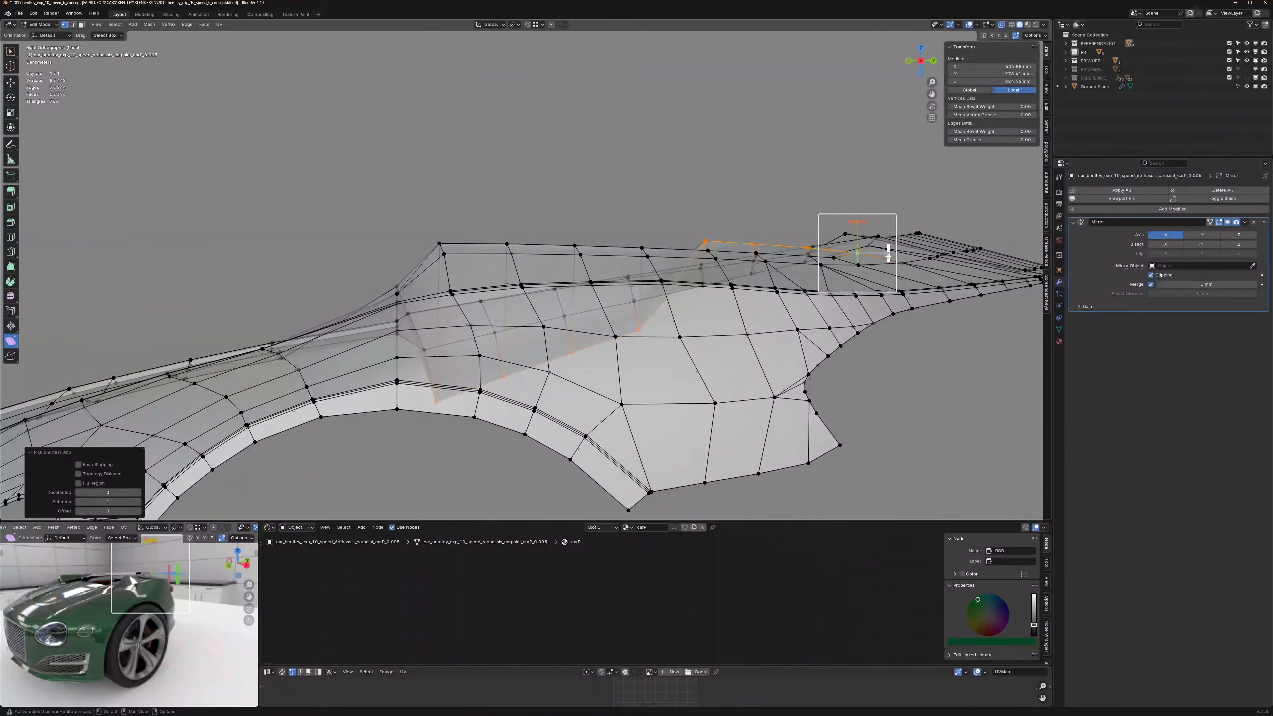
left_click_drag(888, 256, 885, 313)
key("ctrl+z")
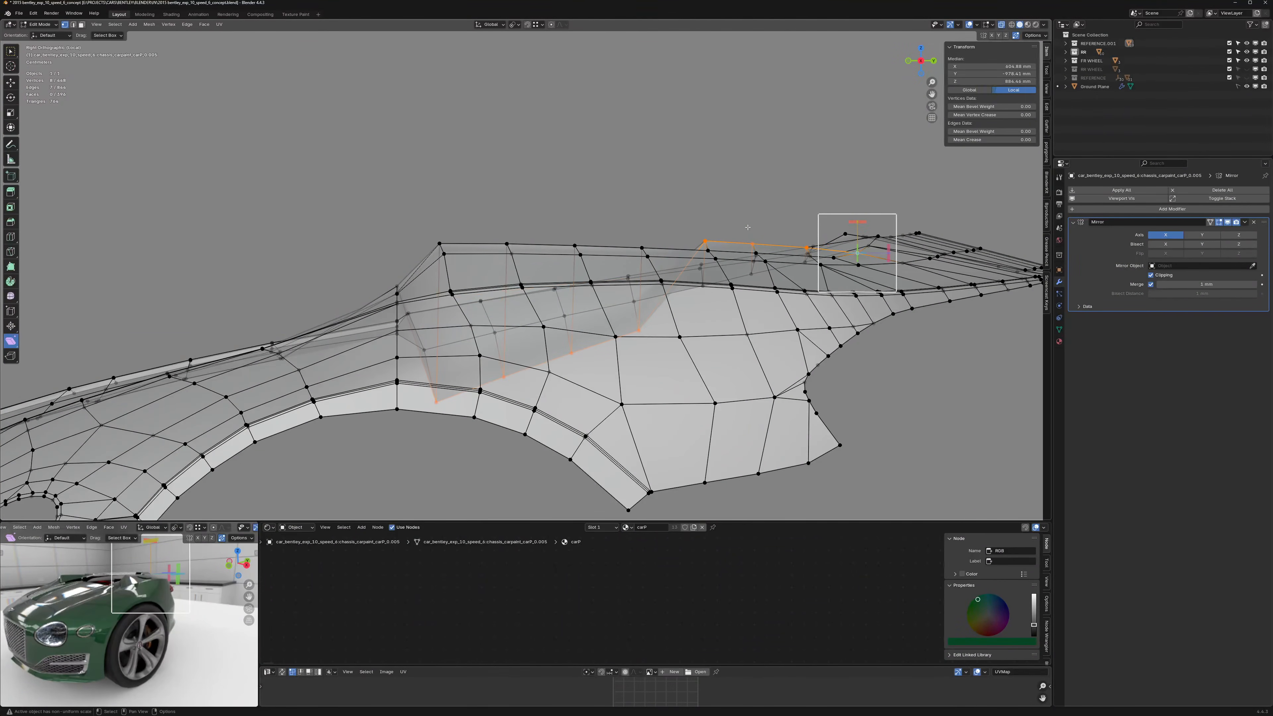
Step: Select only the sunken front part of the inner edge path and shear it toward horizontal in side view
left_click(638, 330)
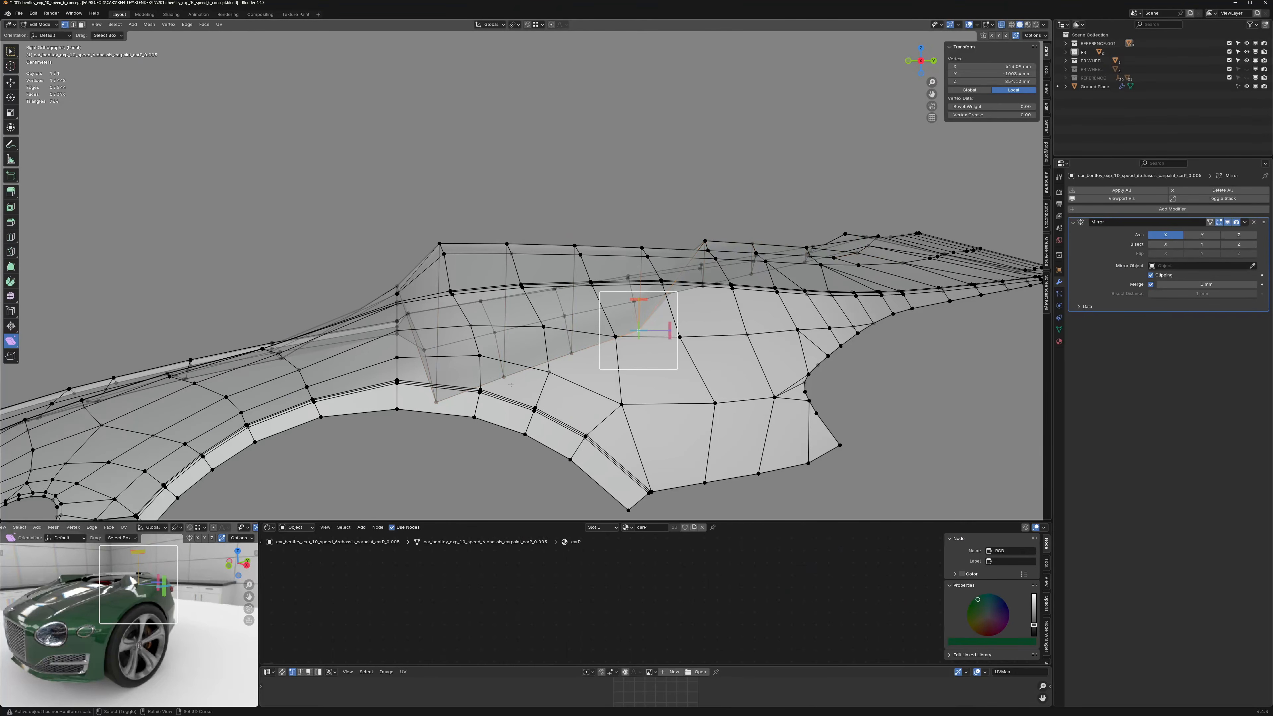
left_click(435, 401, "shift")
left_click(653, 327, "ctrl")
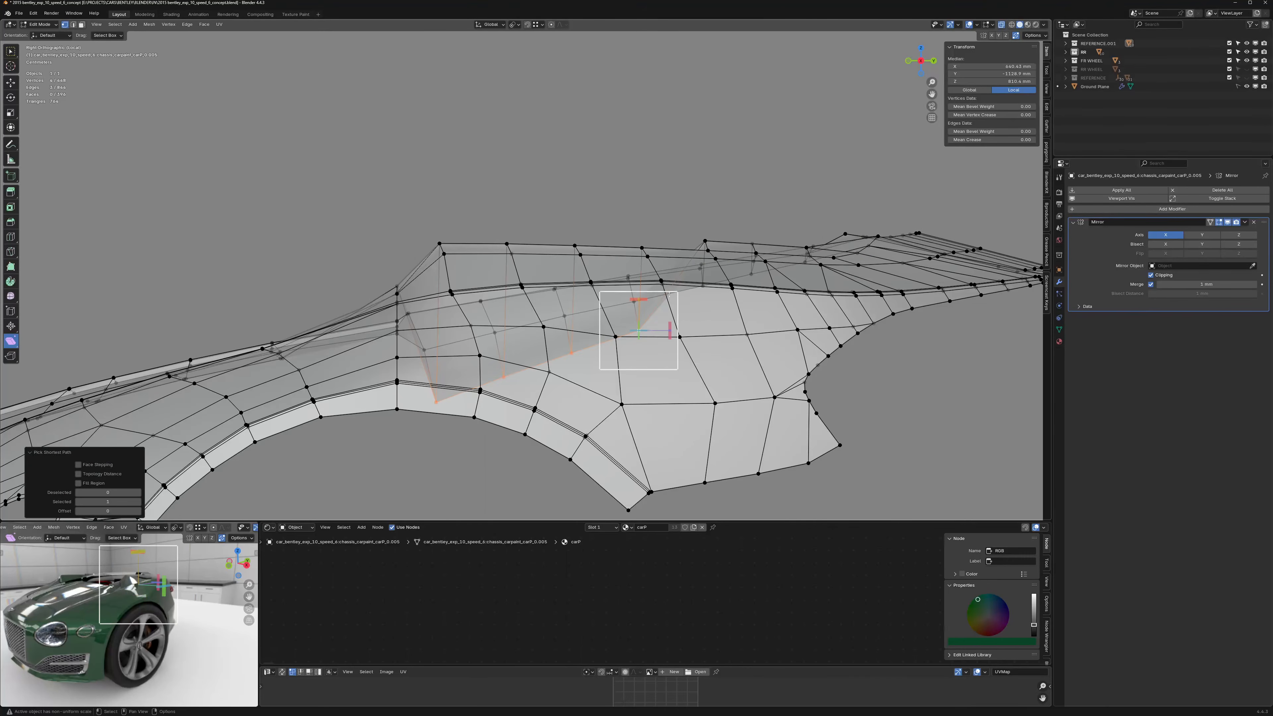
left_click_drag(671, 334, 672, 405)
Step: Raise the sheared edge path along Z to the fender's upper edge with the Move tool and turn off X-ray
key("shift+space")
key("g")
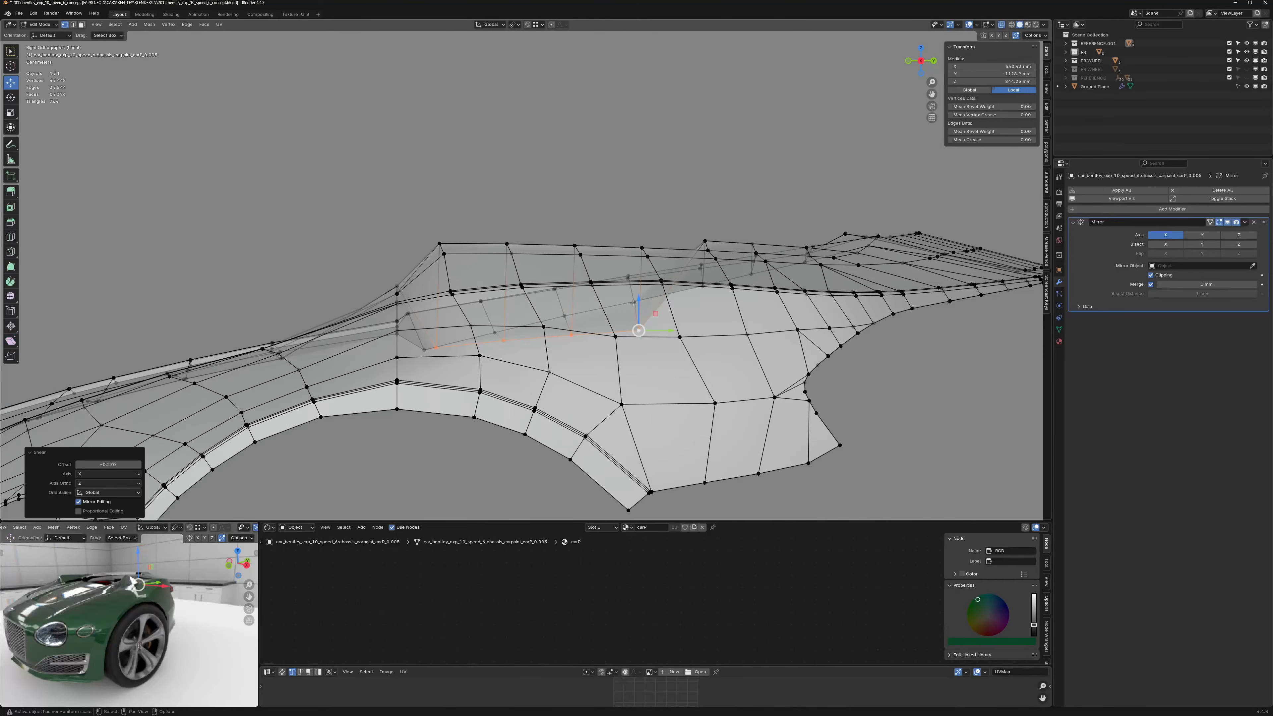
left_click_drag(633, 302, 635, 210)
key("alt+z")
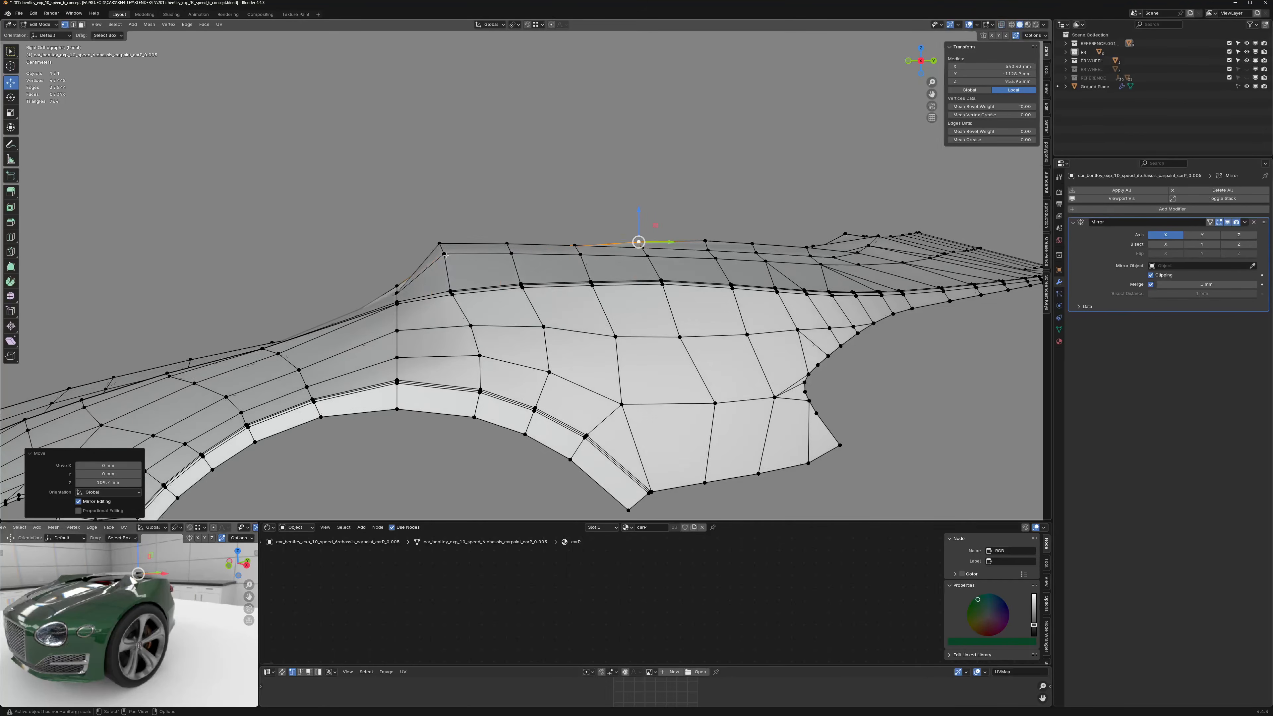
Step: Select the lowest of the raised inner edge paths above the crease and shear its front end down toward the crease in side view
left_click(445, 254)
left_click(823, 265, "ctrl")
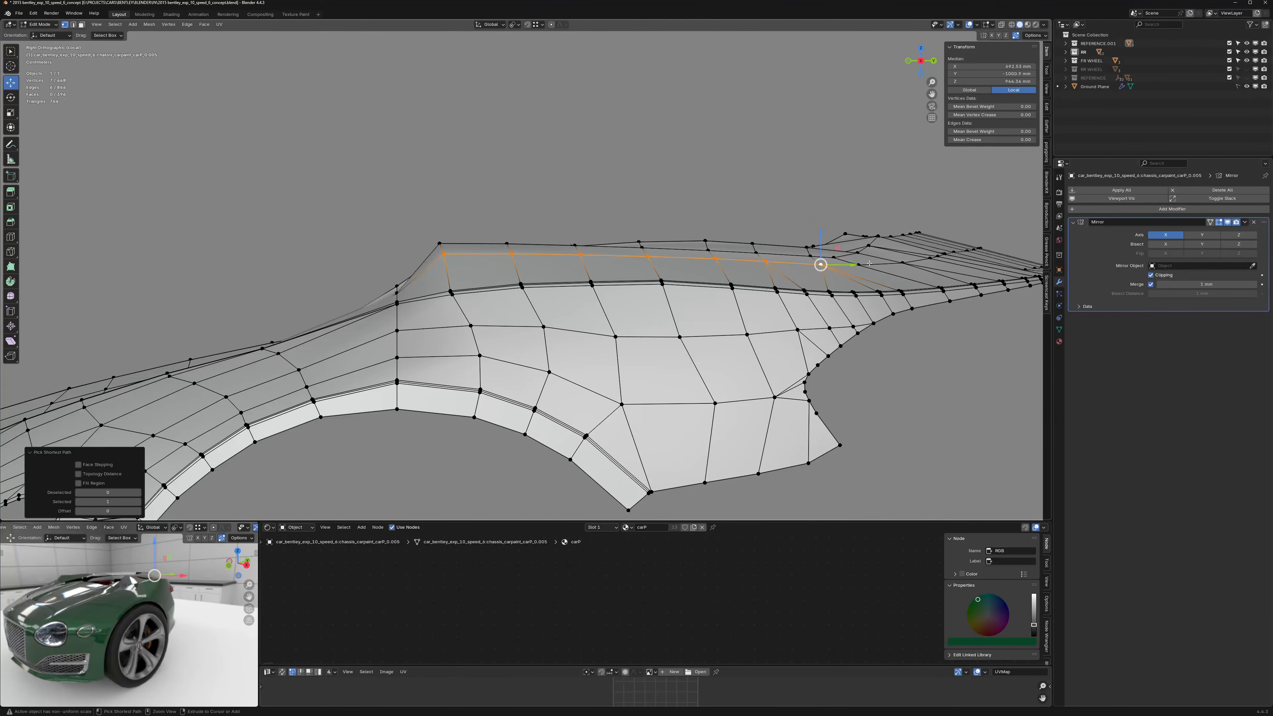
key("d")
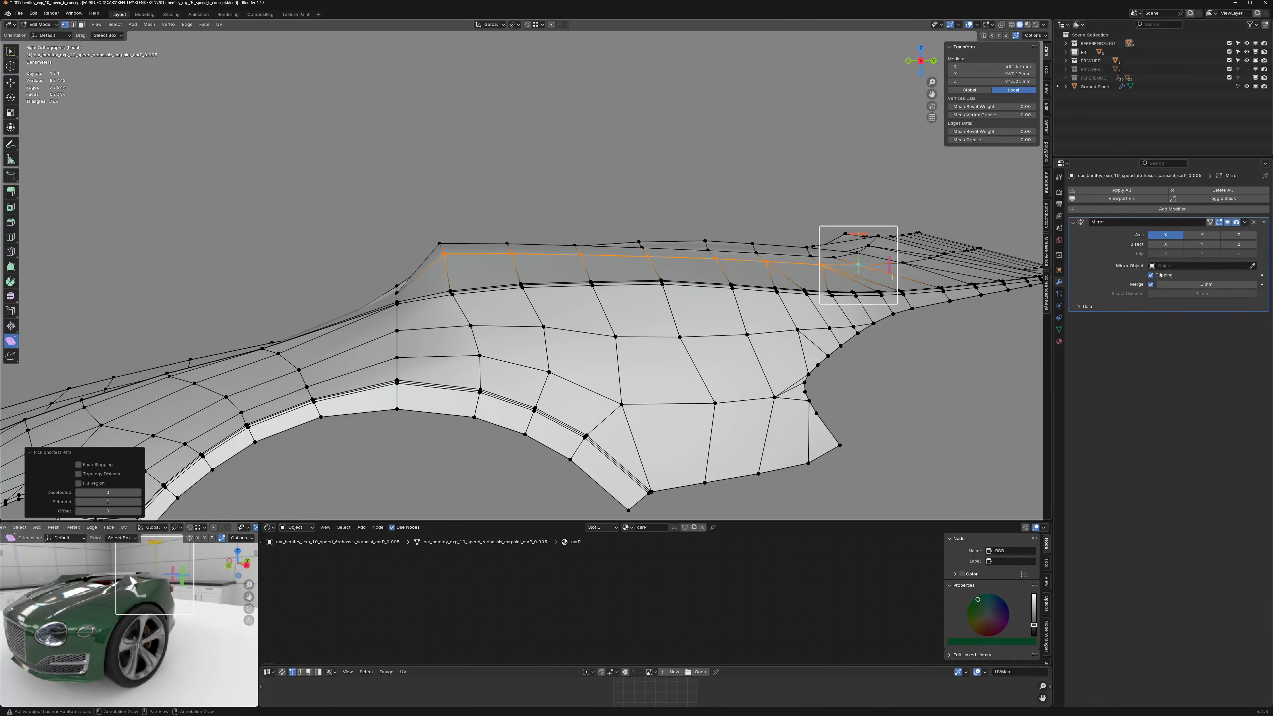
left_click_drag(893, 276, 874, 267)
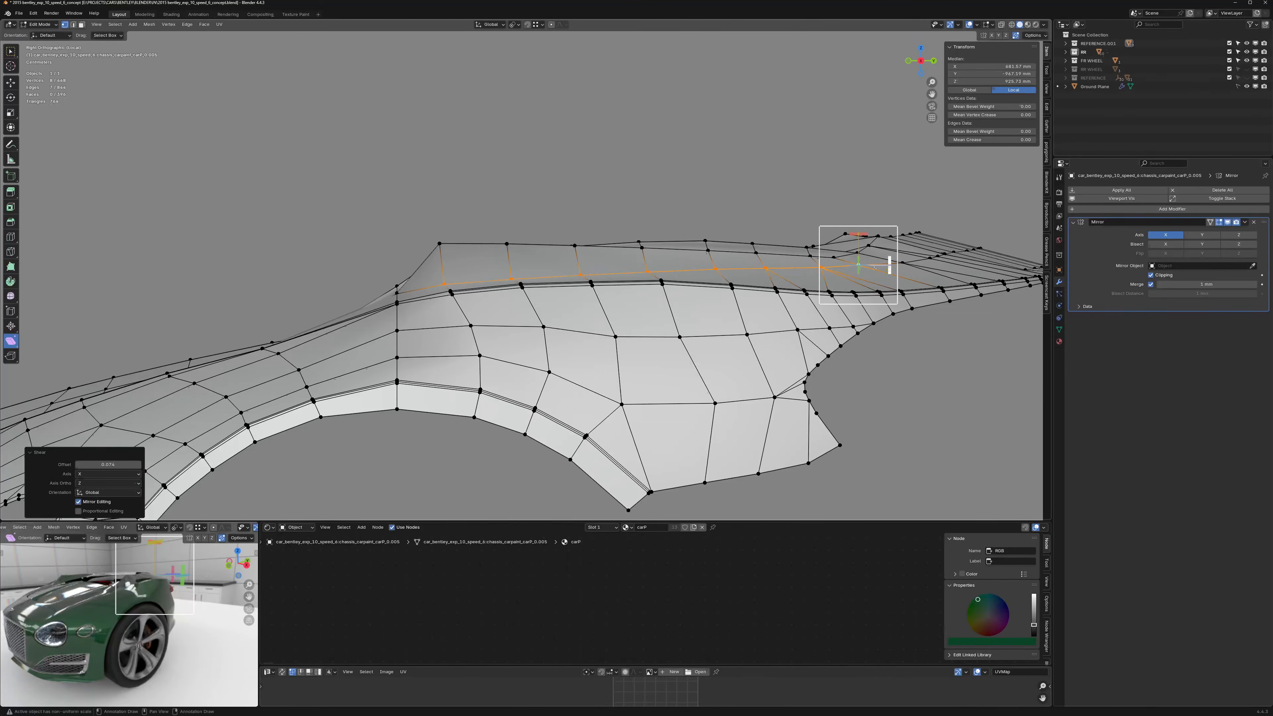
Step: Select the next inner edge path above and shear its front end downward in side view to follow the lowered path
left_click(453, 242)
left_click(833, 260, "ctrl")
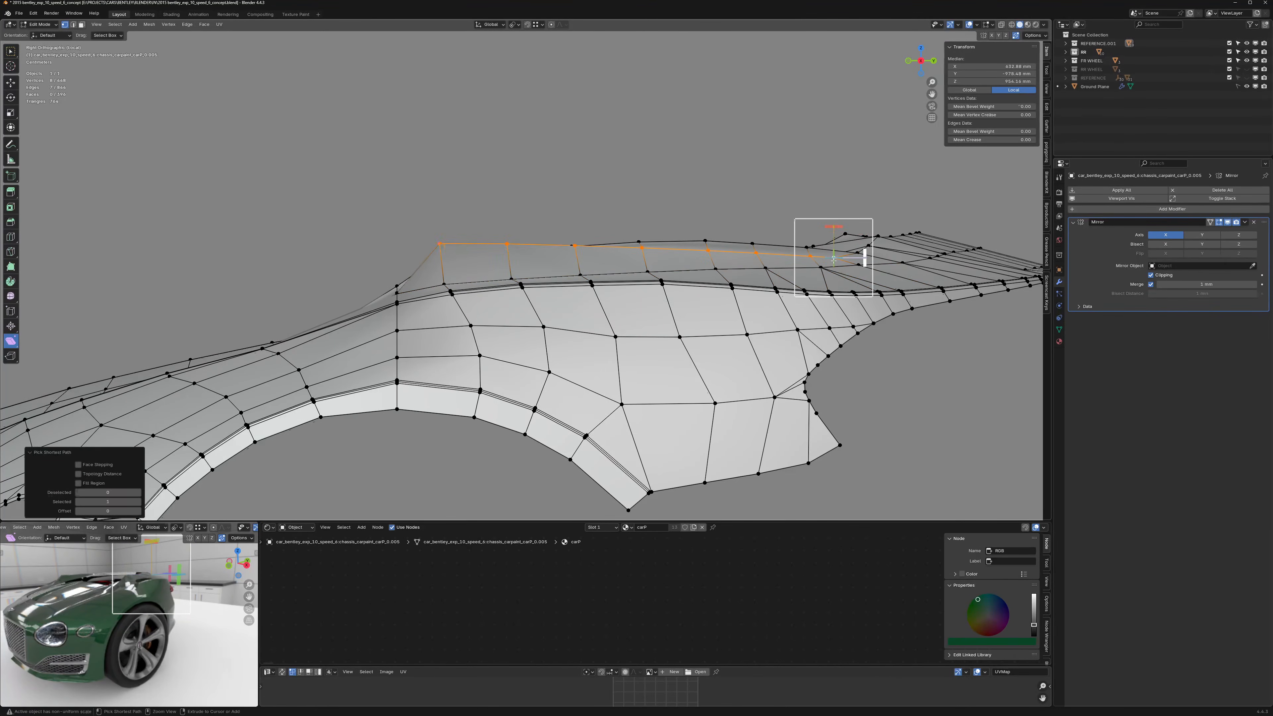
left_click_drag(864, 266, 866, 278)
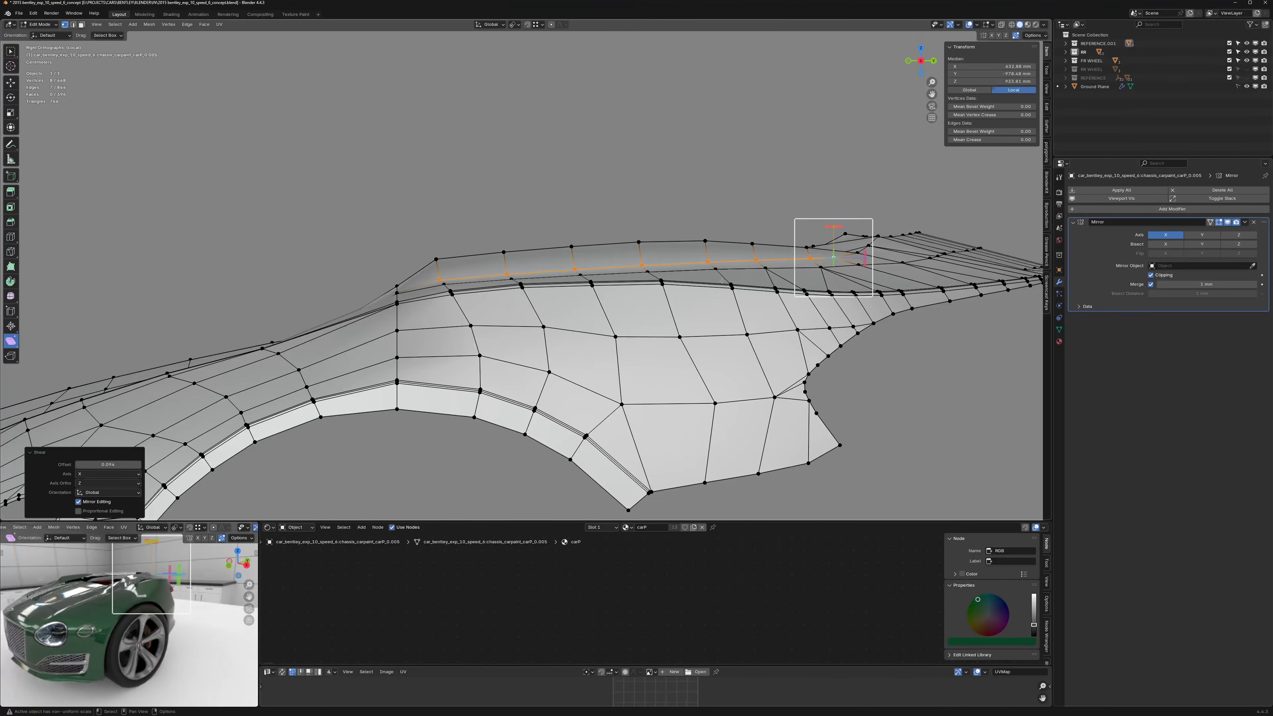
Step: Select the fender's uppermost edge path and shear its front end down into a smooth slope in side view
left_click(440, 252)
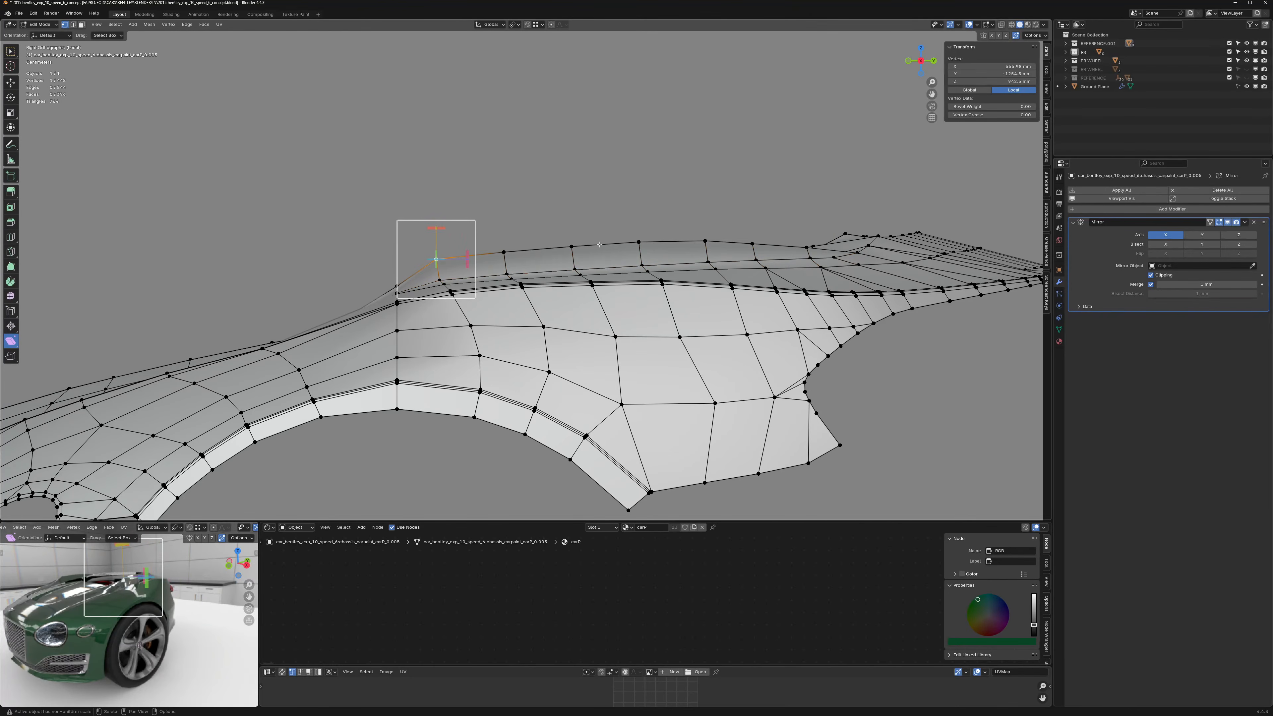
left_click(808, 248, "ctrl")
left_click_drag(837, 247, 841, 252)
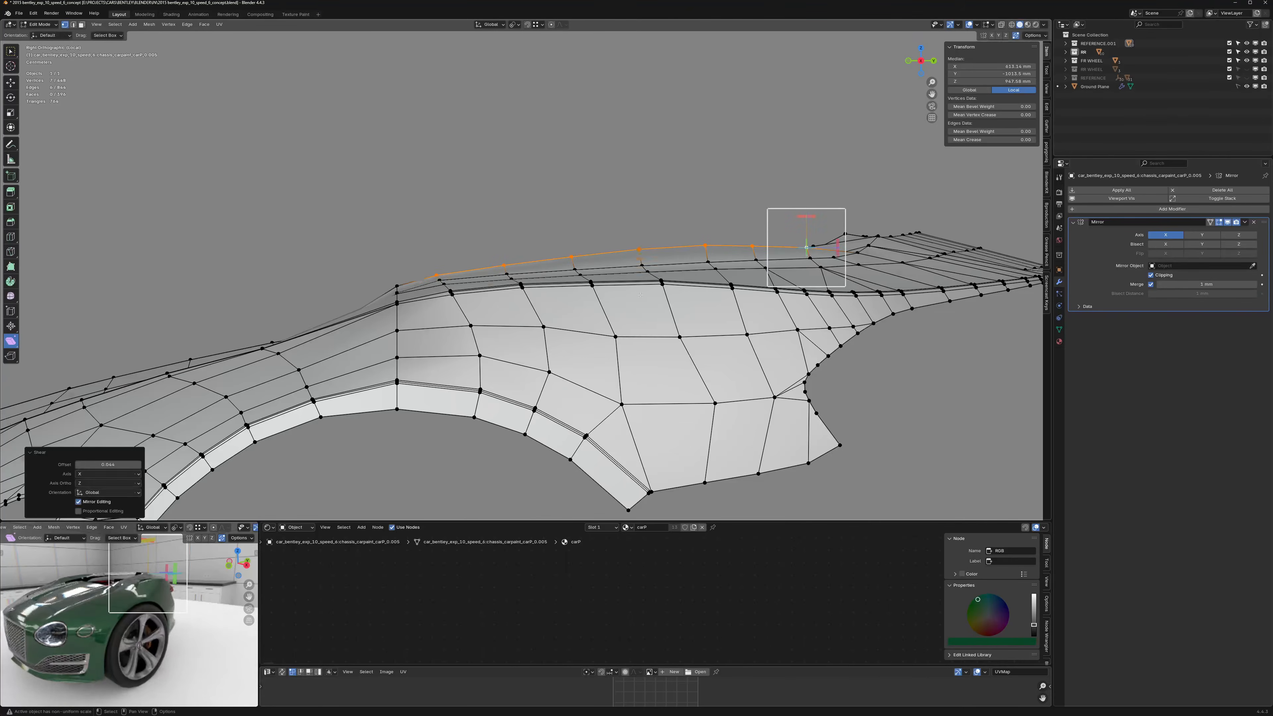
Step: Leave mesh editing and local view, and check the reshaped fender on the whole car in solid and rendered views
scroll(640, 295, "down", 5)
key("Tab")
left_click(560, 247)
middle_click_drag(560, 247, 596, 268)
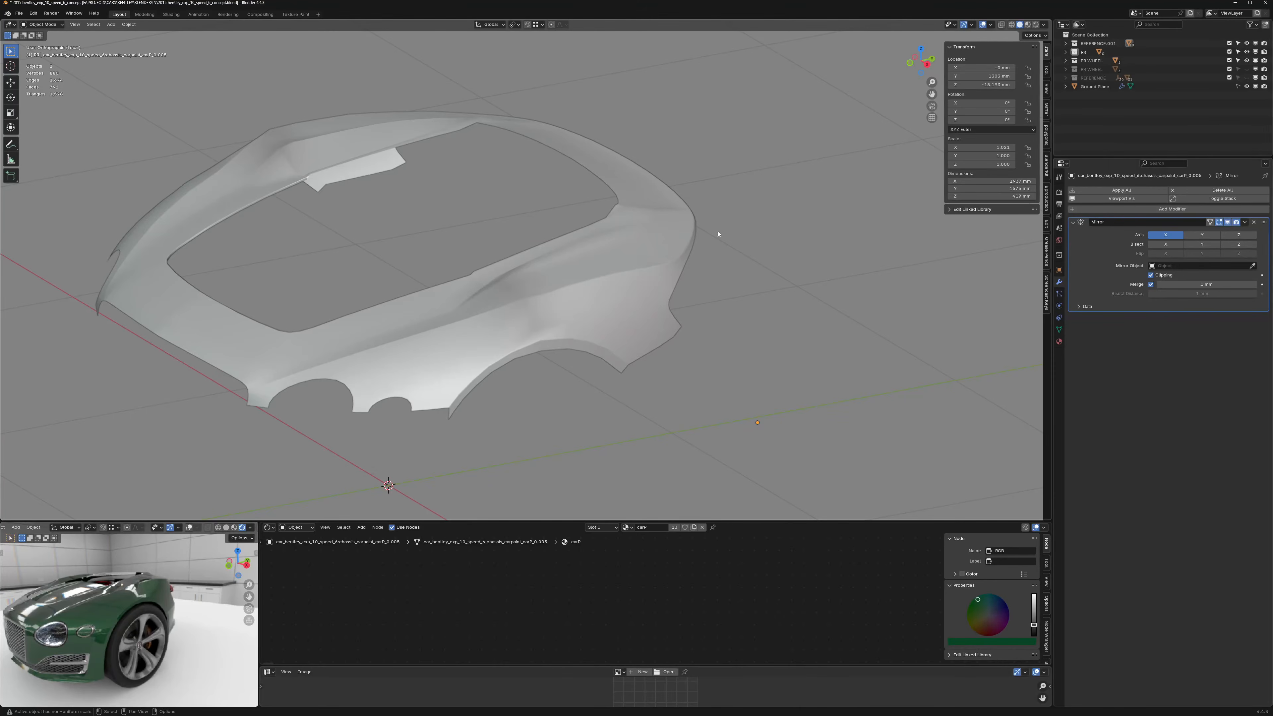
key("KP_Divide")
middle_click_drag(746, 244, 977, 105)
left_click(935, 118)
middle_click_drag(610, 237, 610, 254)
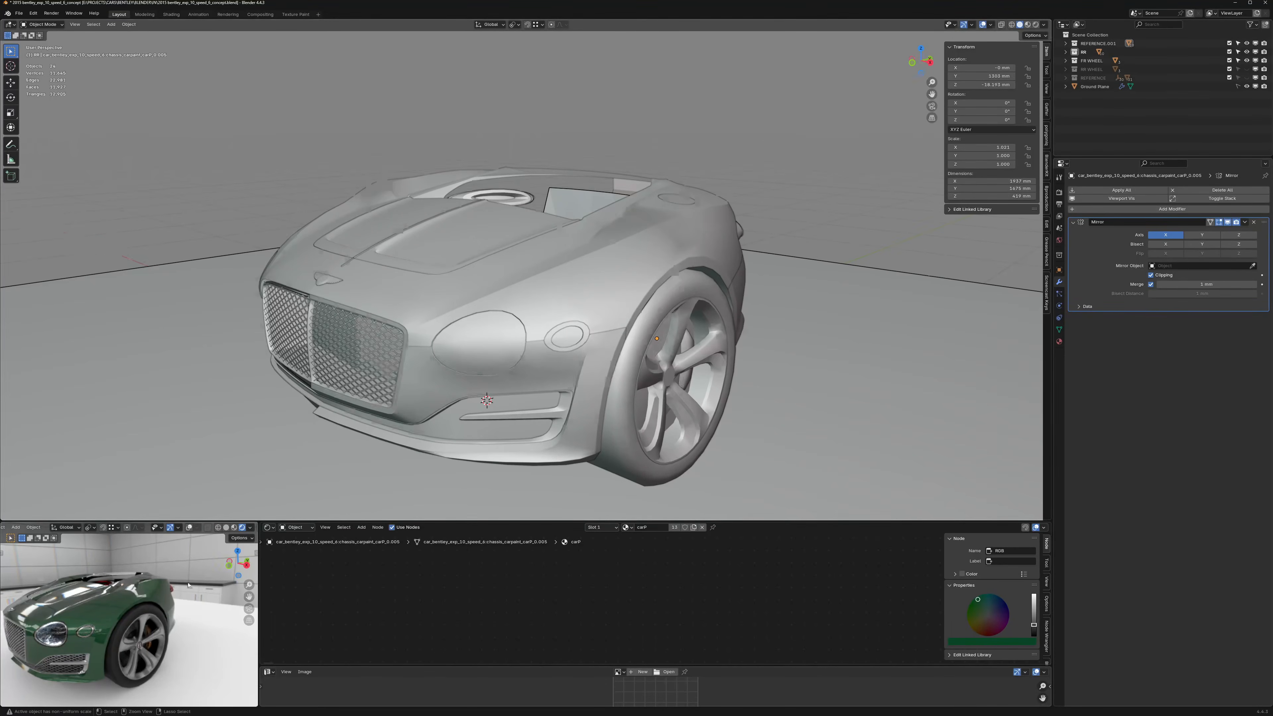
key("ctrl+space")
middle_click_drag(537, 353, 677, 346)
key("ctrl+space")
Step: Add a Mirror modifier on the X axis with clipping to the rear panel around the tail light
middle_click_drag(640, 230, 600, 285)
left_click(600, 285)
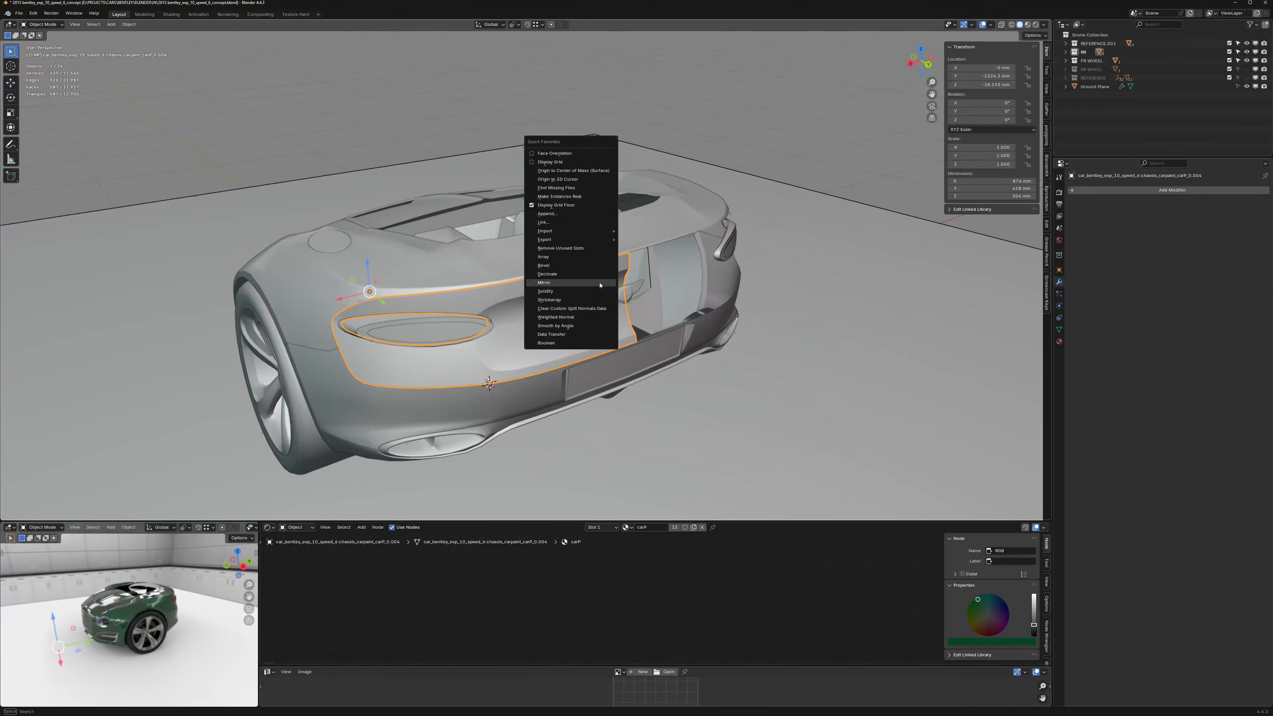
left_click(587, 283)
left_click(1161, 275)
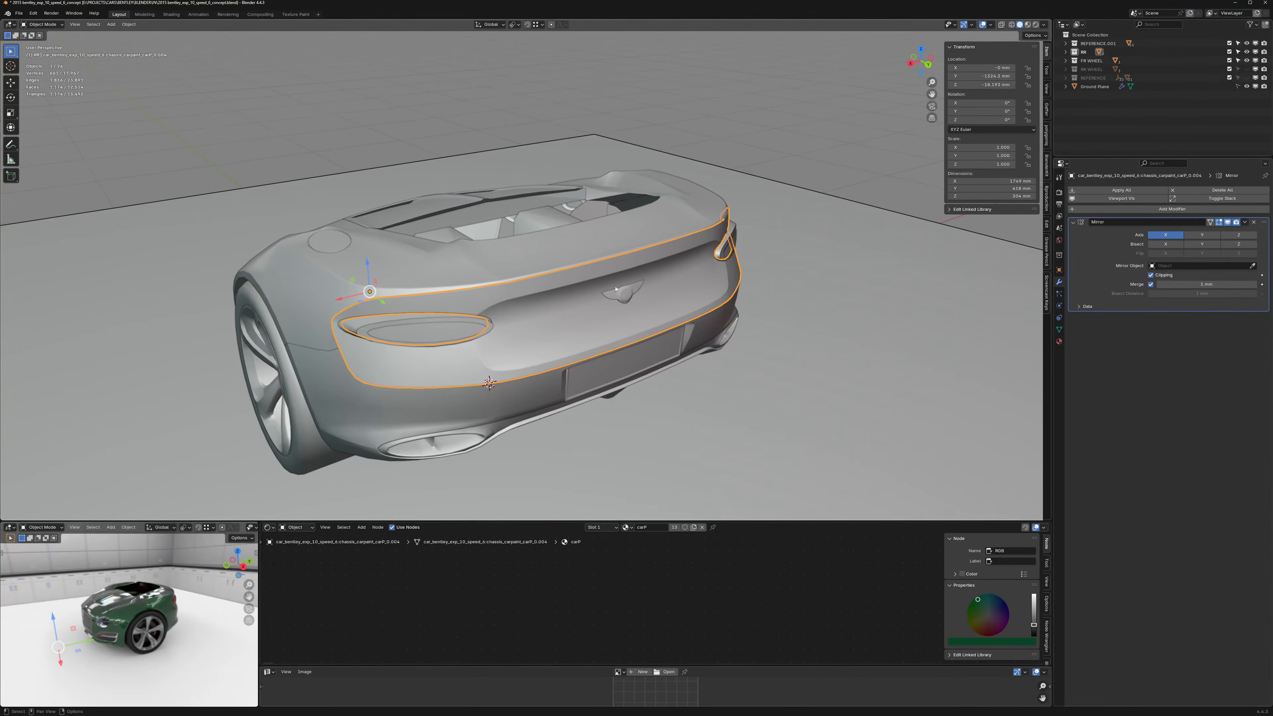
Step: Inspect the car's front end in the enlarged rendered viewport
key("ctrl+space")
scroll(446, 430, "down", 2)
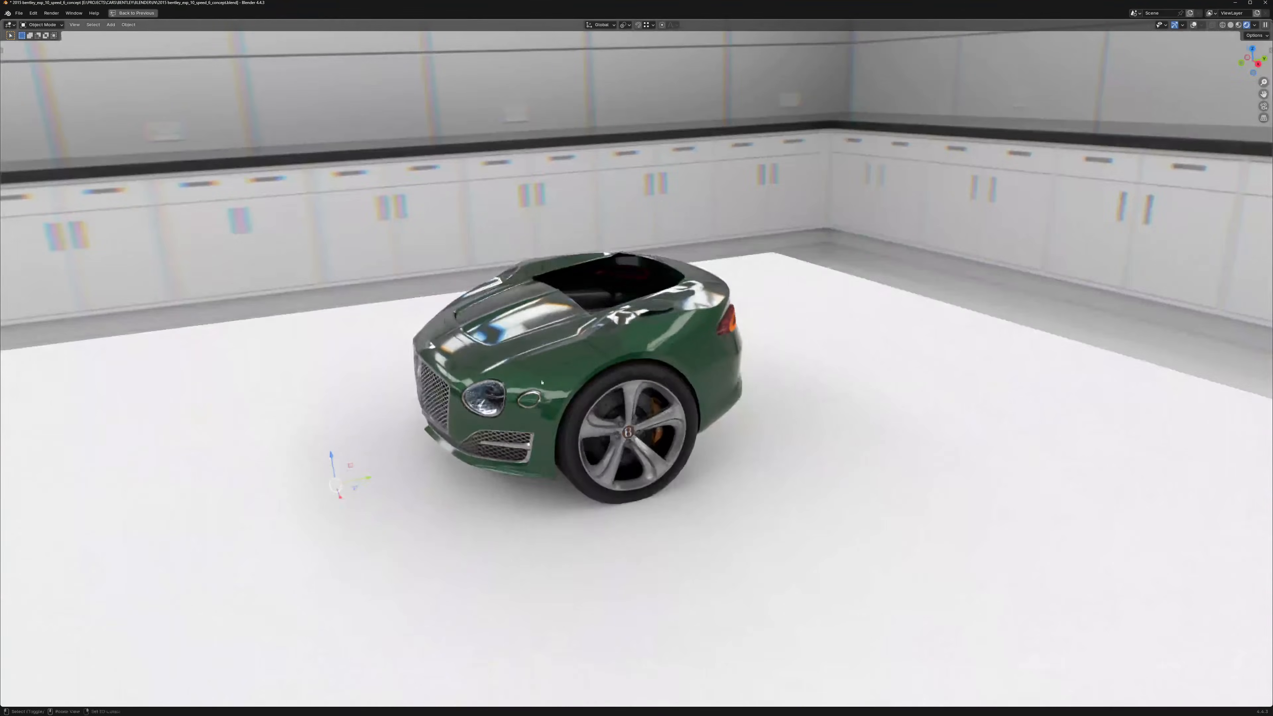
middle_click_drag(544, 393, 719, 346)
middle_click_drag(644, 363, 687, 361, "shift")
scroll(656, 360, "up", 1)
key("ctrl+space")
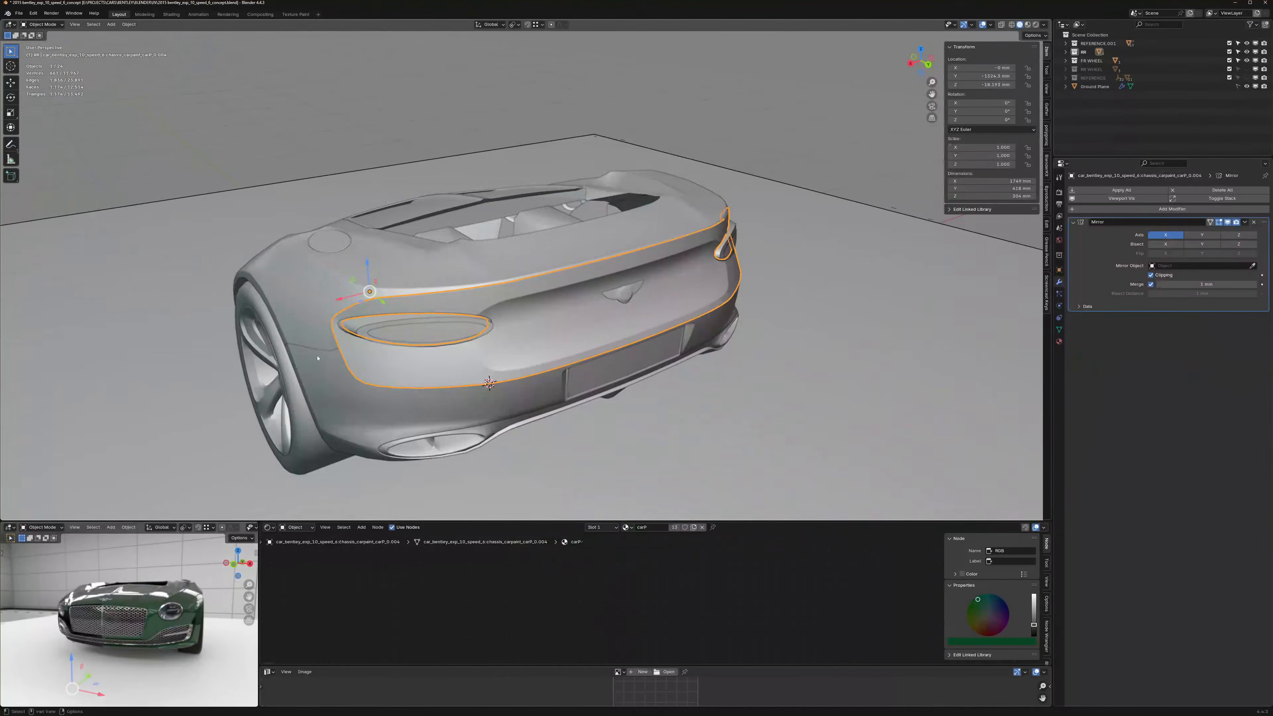
Step: Add a Mirror modifier on the X axis with clipping to the front bumper panel
middle_click_drag(436, 284, 612, 304, "shift")
left_click(591, 368)
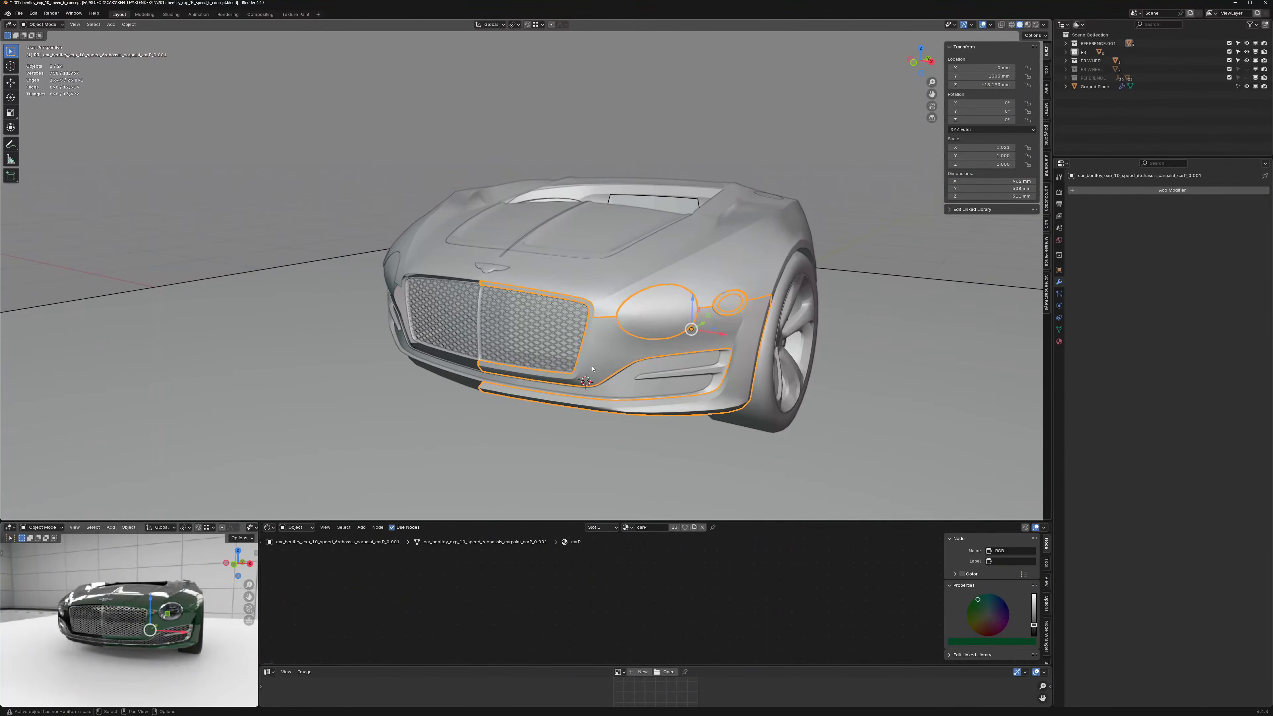
left_click(581, 368)
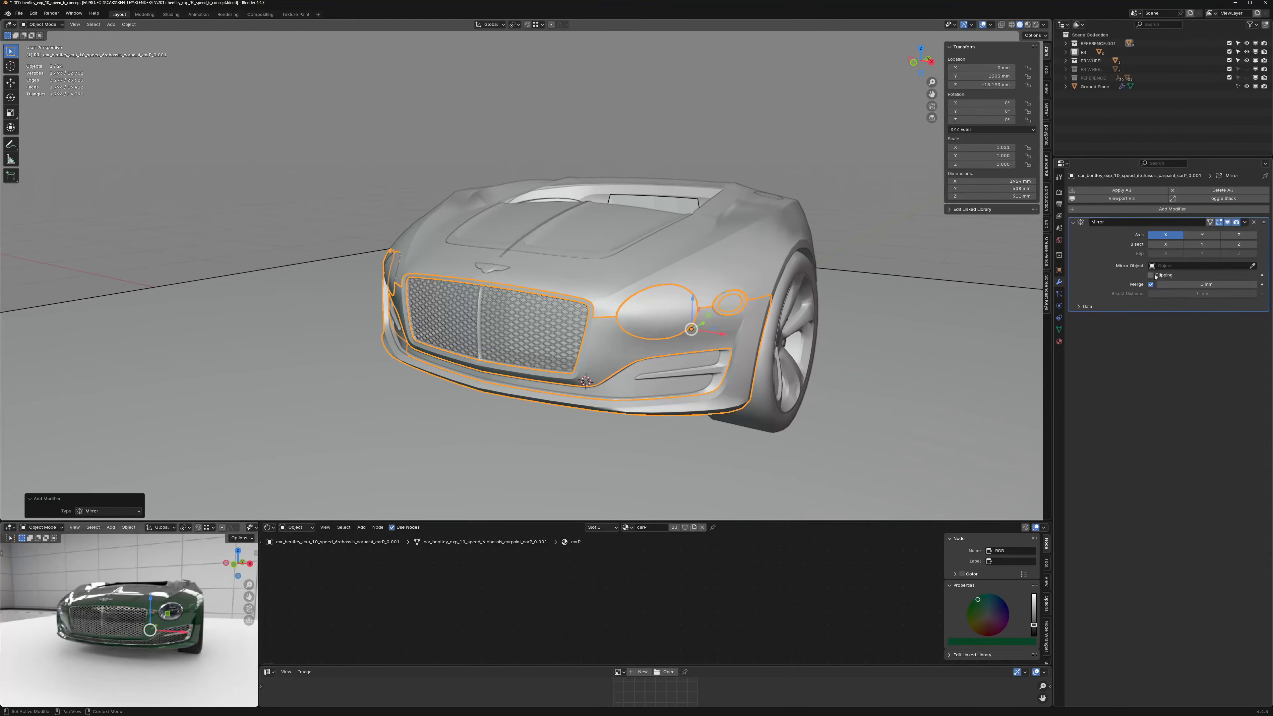
Step: Deselect the front bumper, check the complete car body and save the file
middle_click_drag(638, 322, 621, 317)
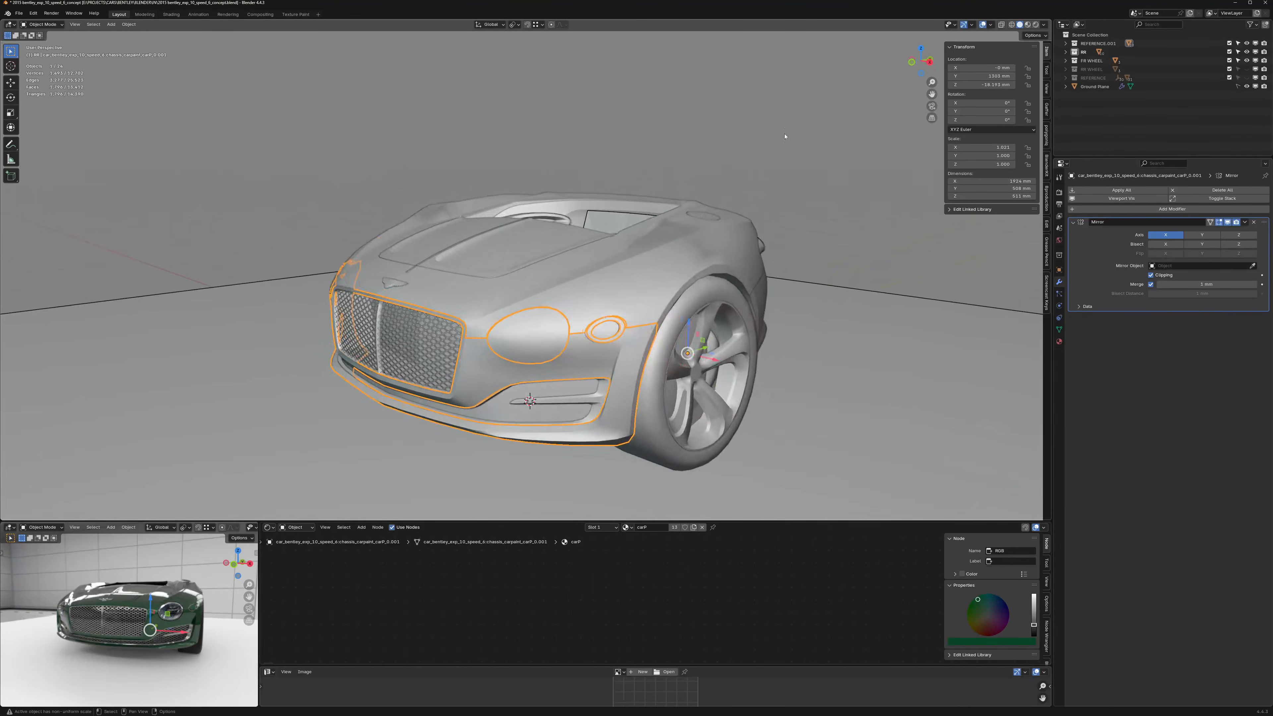
left_click(784, 136)
middle_click_drag(724, 233, 760, 326)
middle_click_drag(629, 311, 646, 310)
key("ctrl+s")
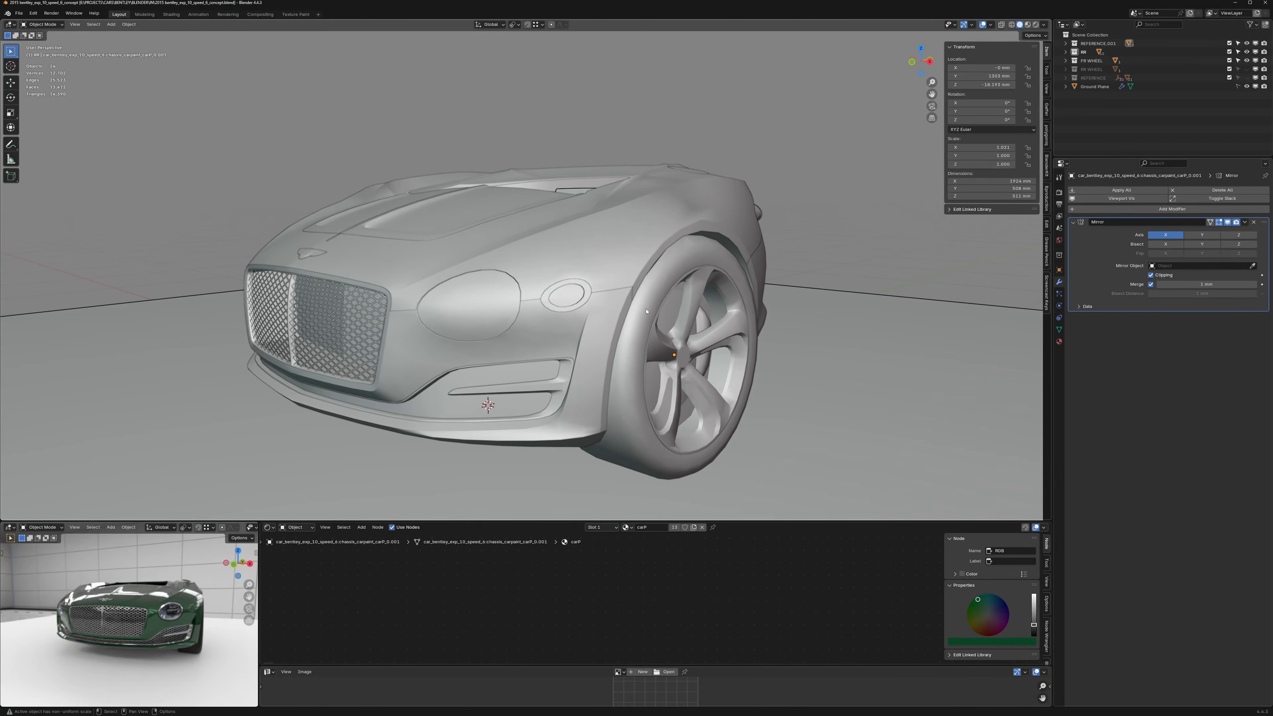
Step: Switch to YouTube Studio in the browser, end the live stream and dismiss the finished-stream summary
key("alt+Tab")
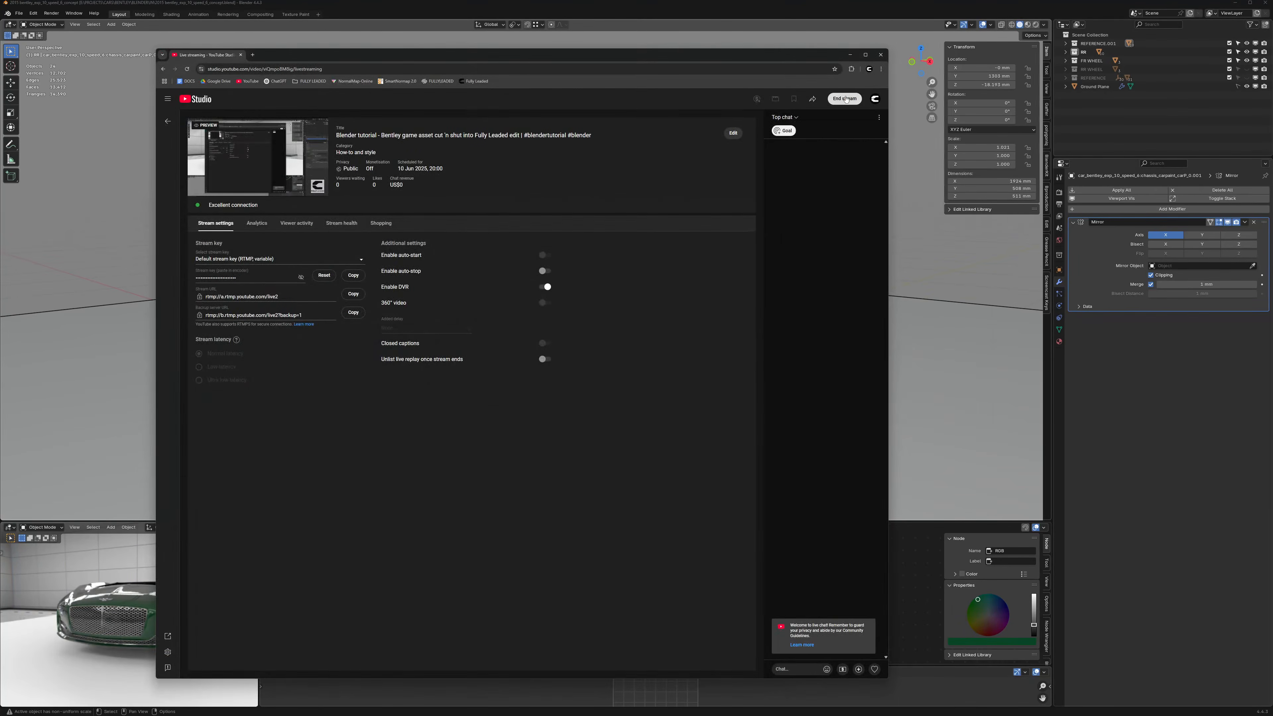
left_click(845, 99)
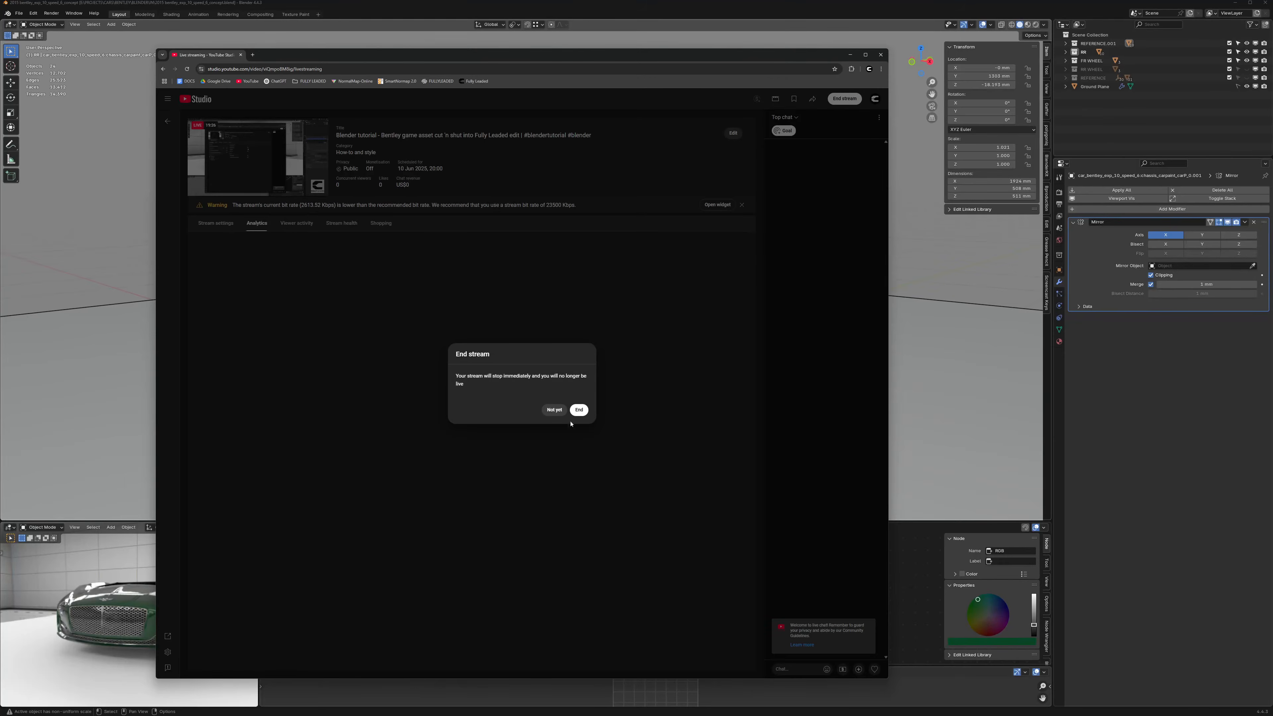
left_click(578, 410)
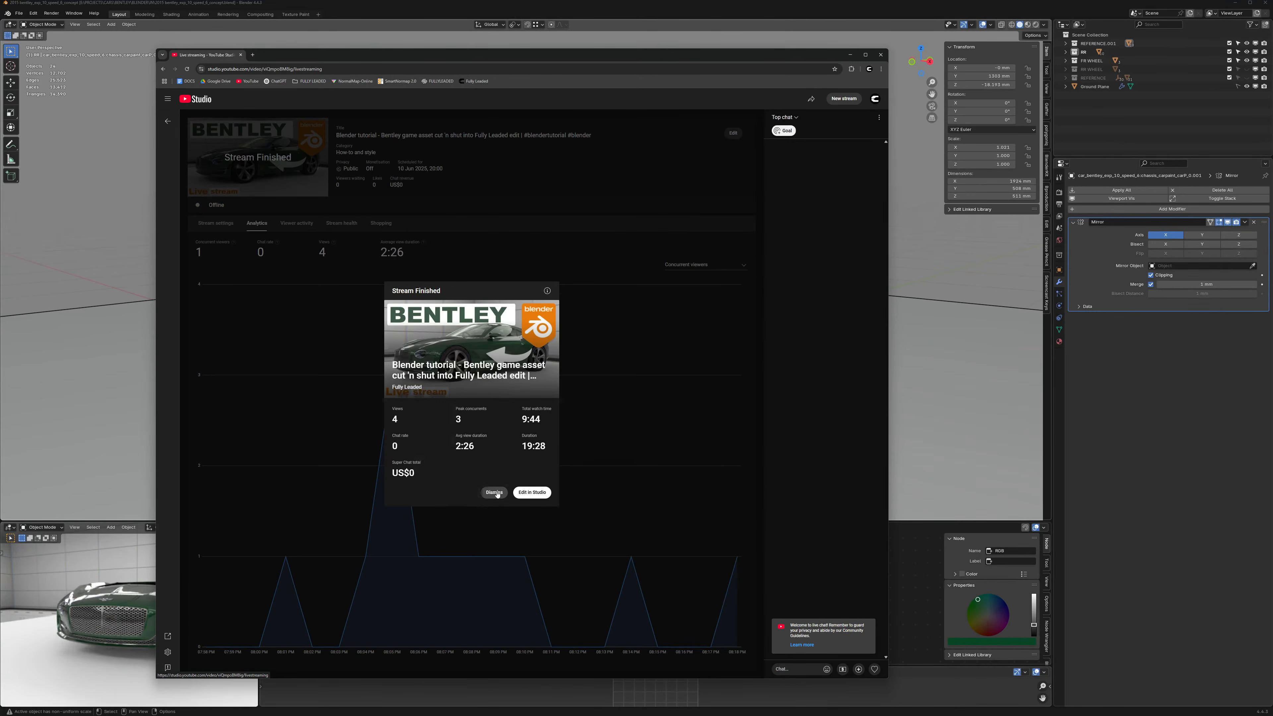
left_click(494, 493)
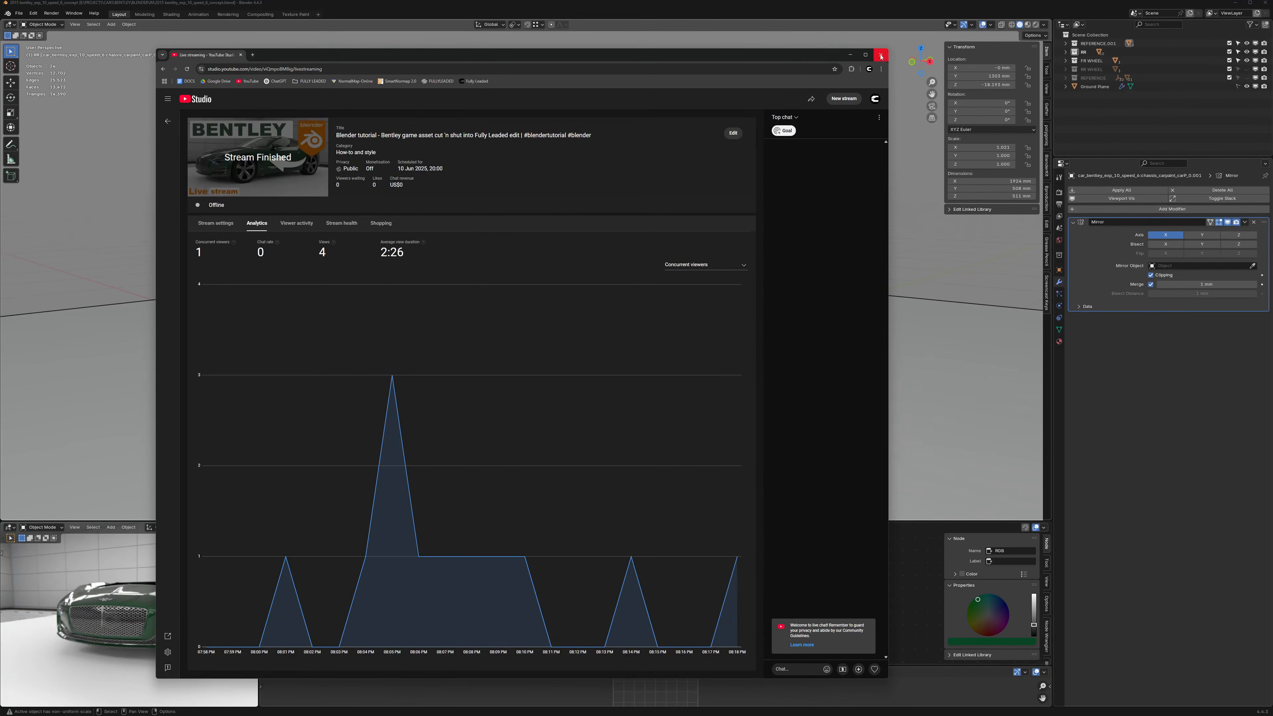